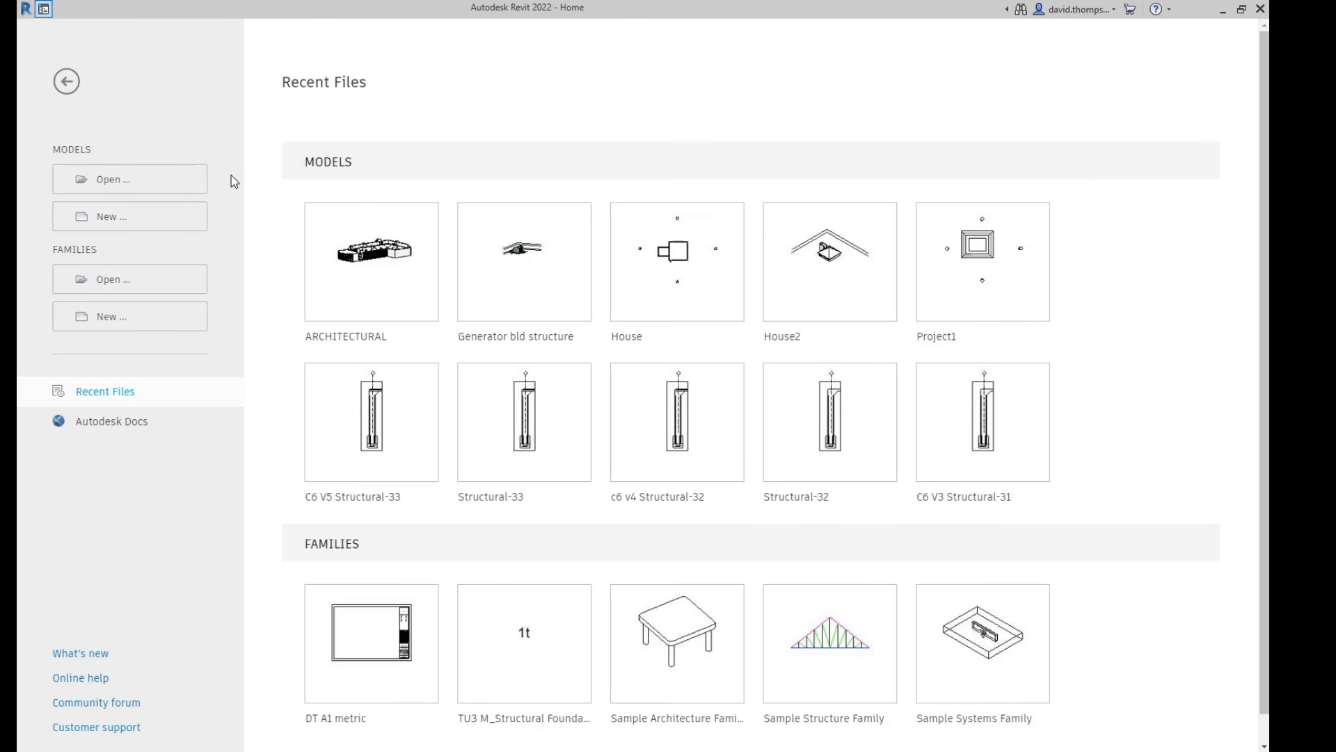
Step: Create a new project from the Structural Template
click(155, 228)
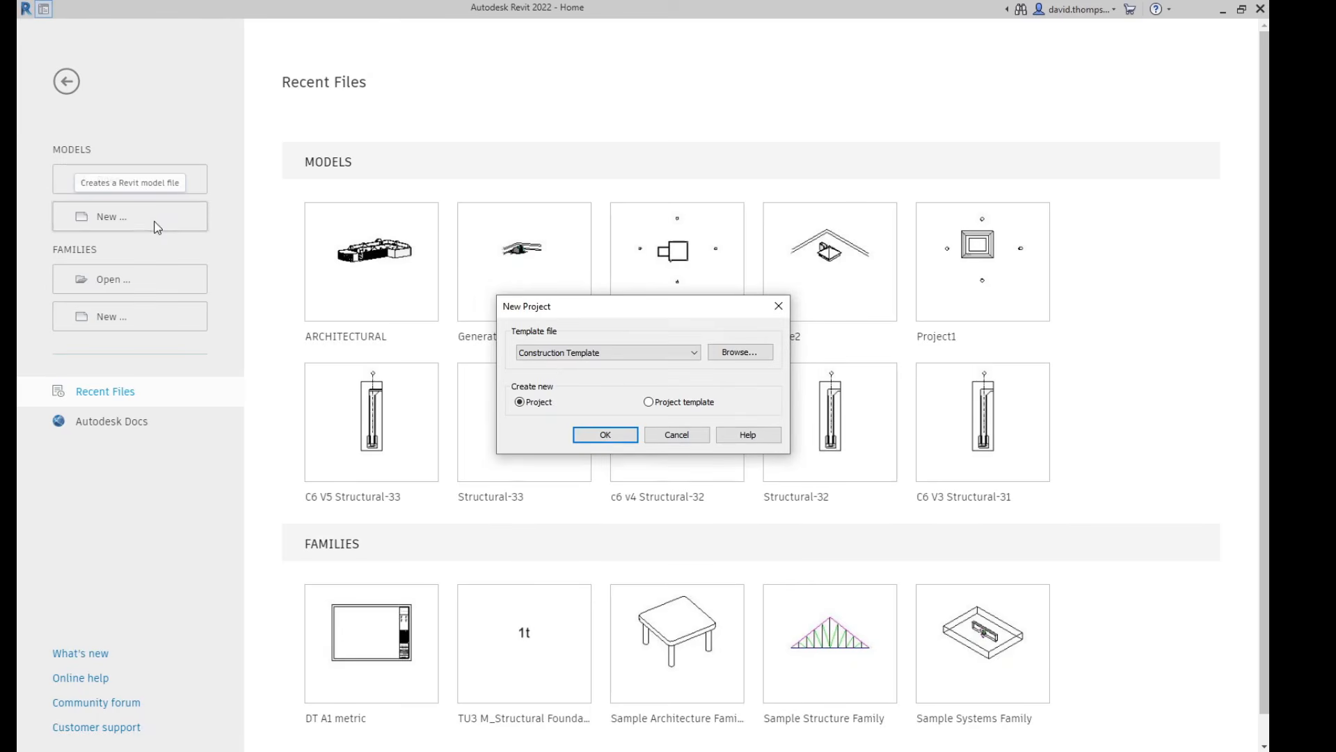
click(572, 355)
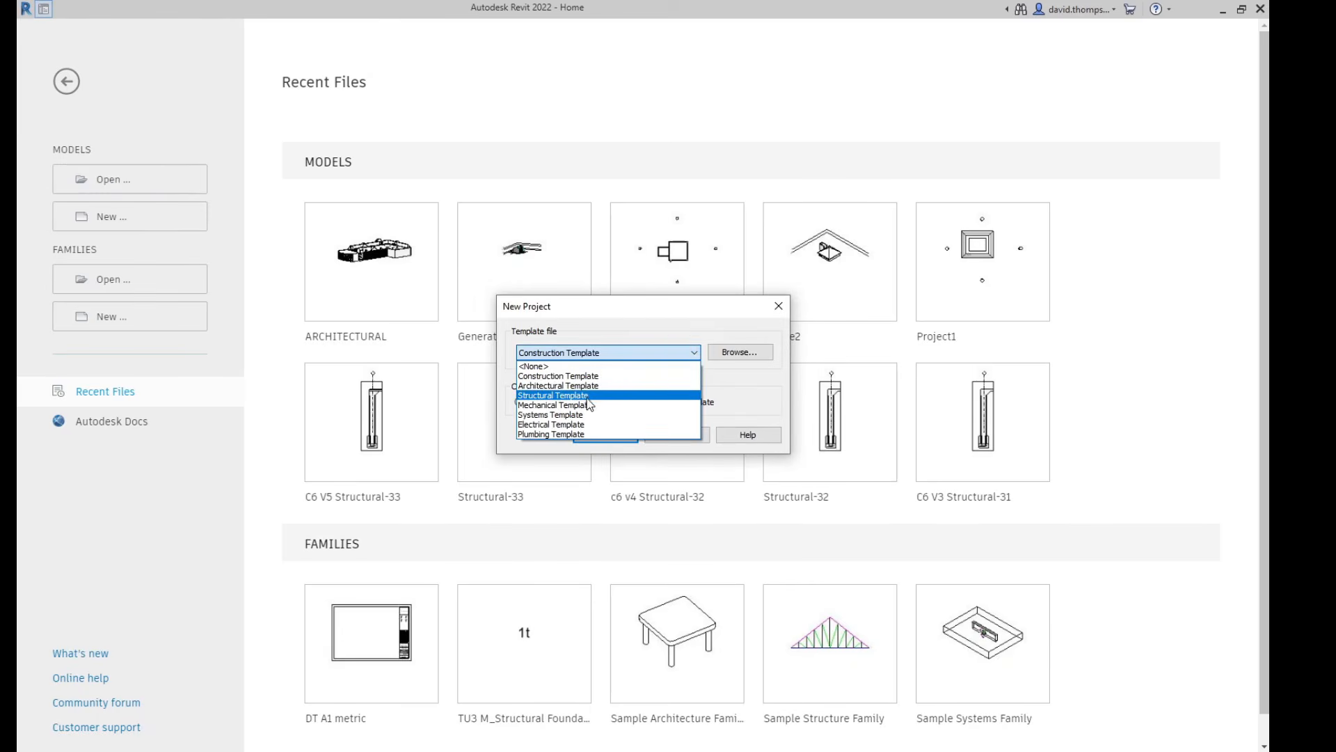
click(603, 395)
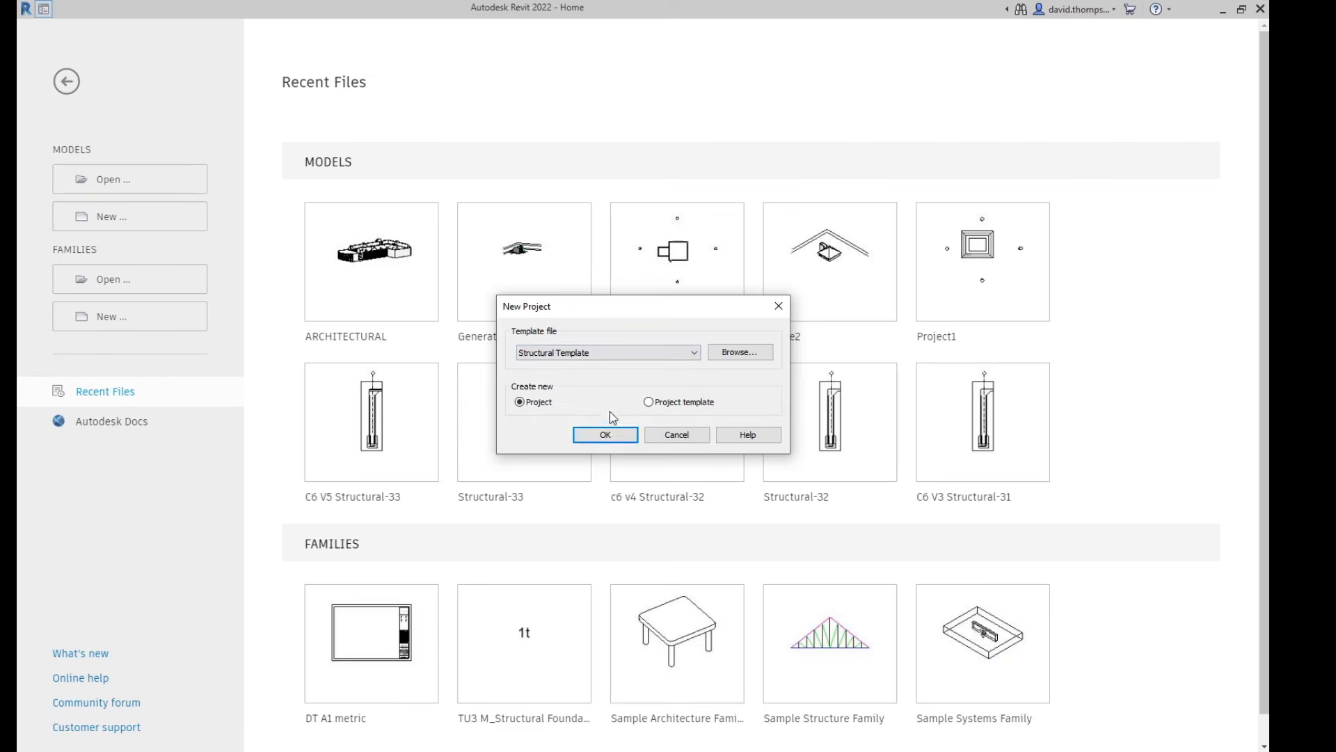
click(607, 435)
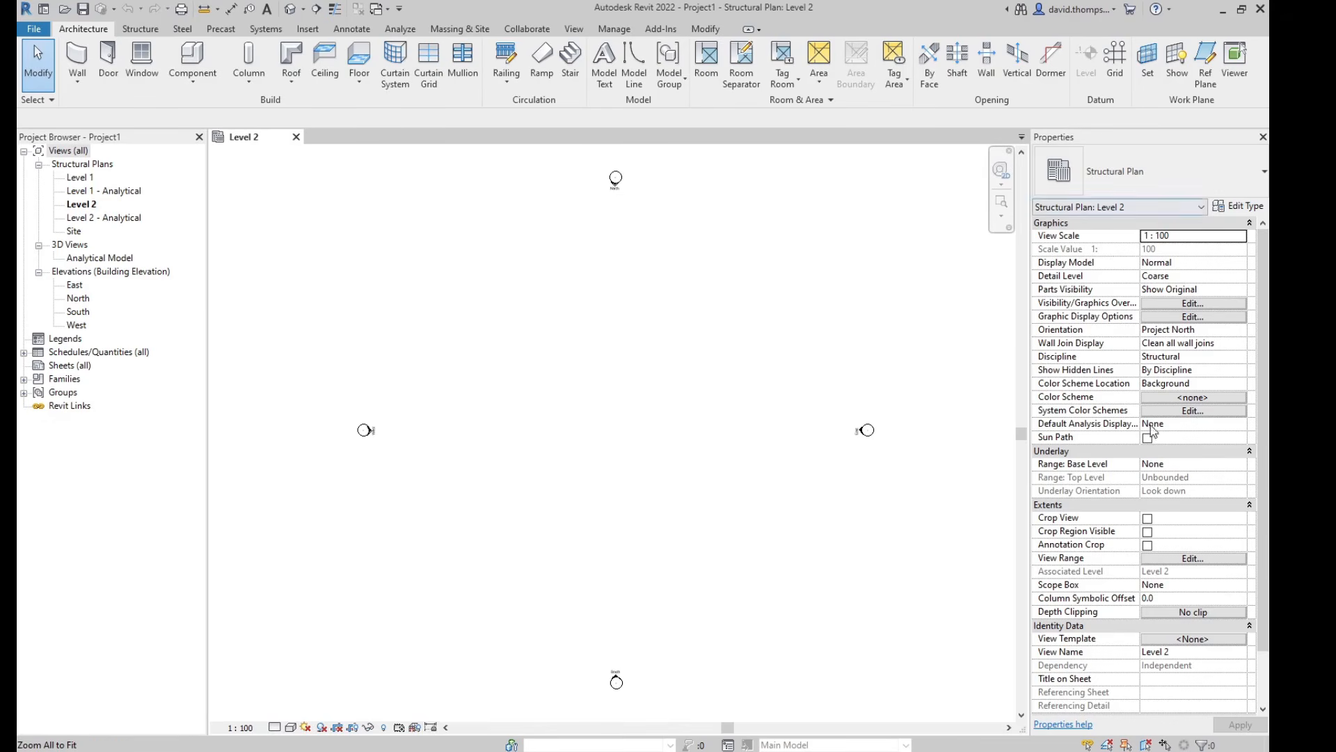
drag(1107, 145, 1267, 193)
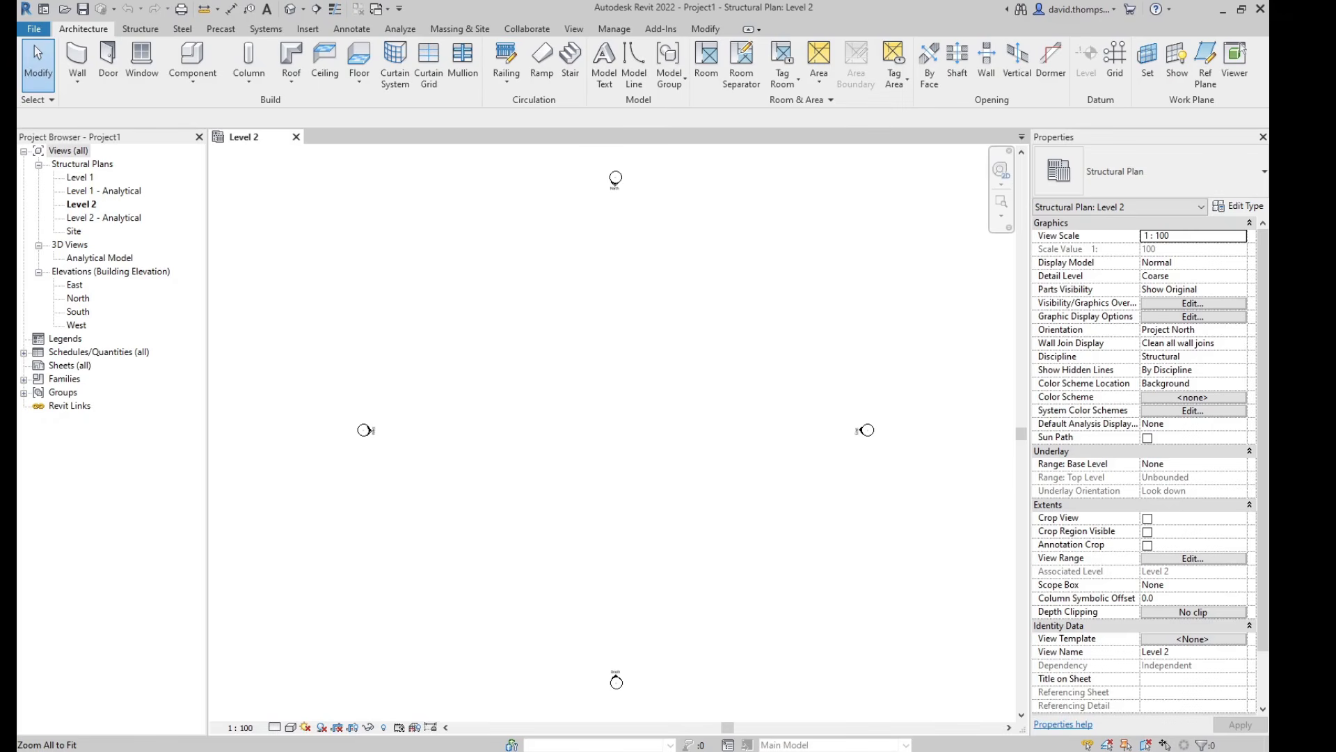
Step: Open the East elevation and rename Level 1 as Ground Floor, renaming the corresponding views too
double_click(75, 286)
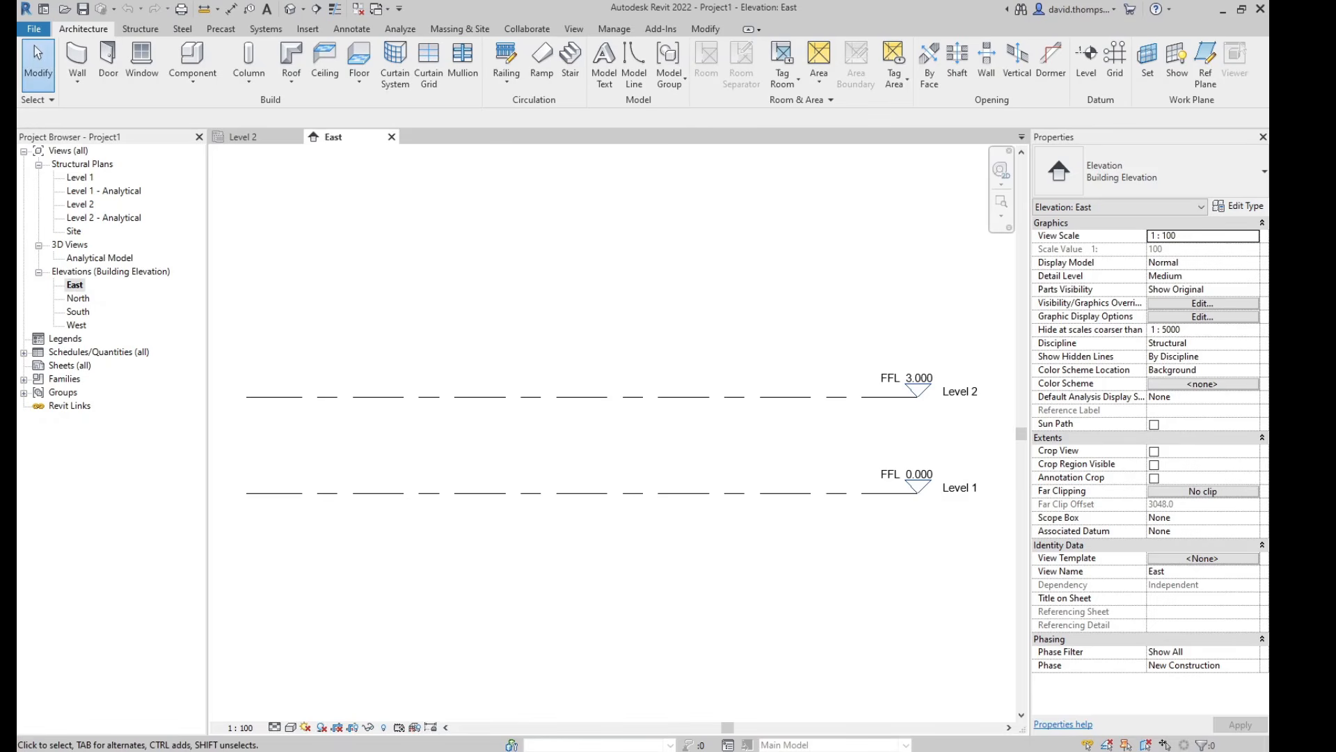
double_click(958, 494)
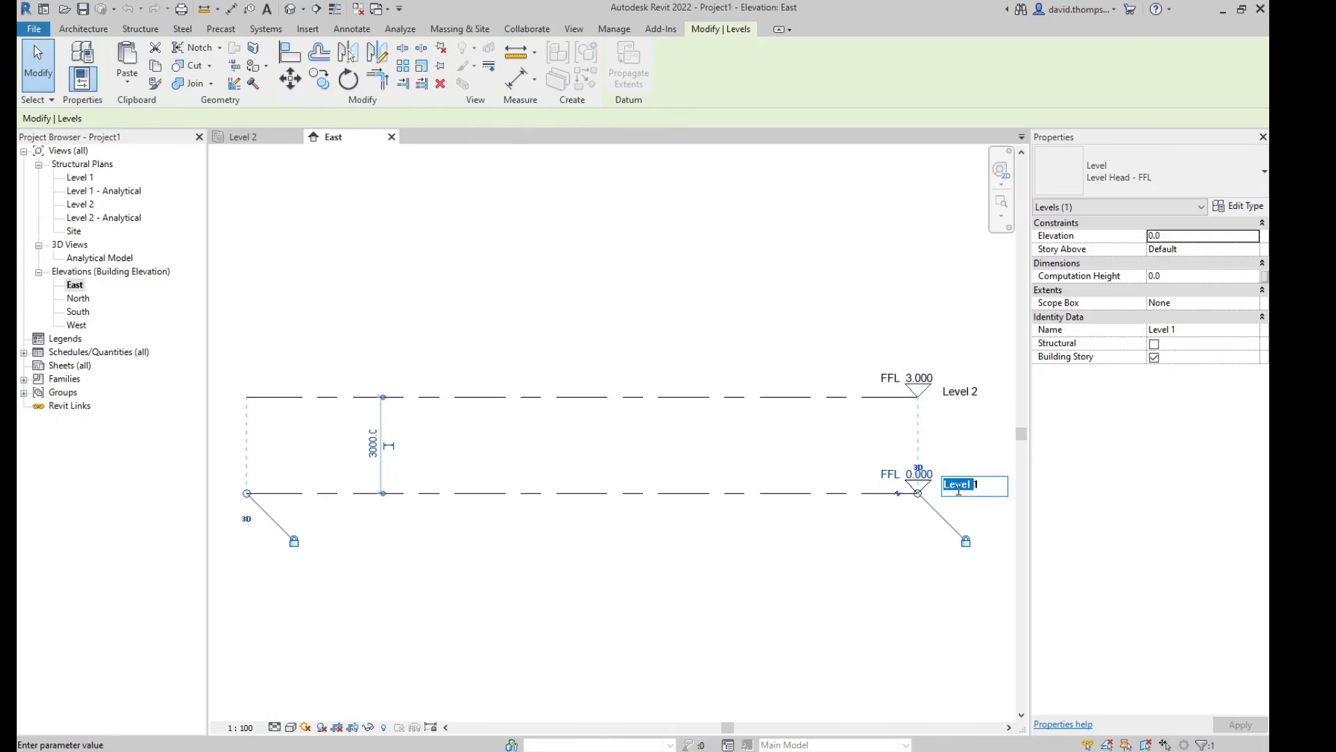
click(988, 489)
drag(989, 490, 942, 485)
text(Ground Floor)
click(572, 261)
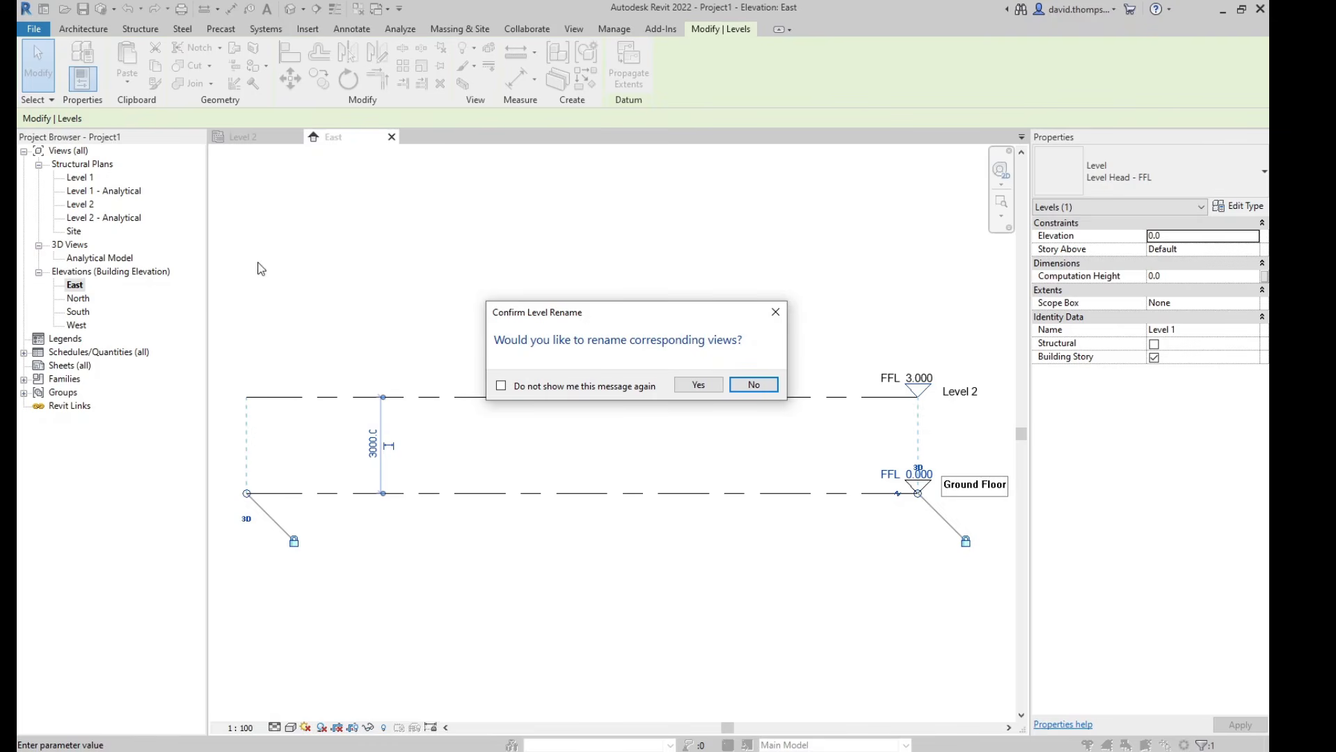
click(699, 384)
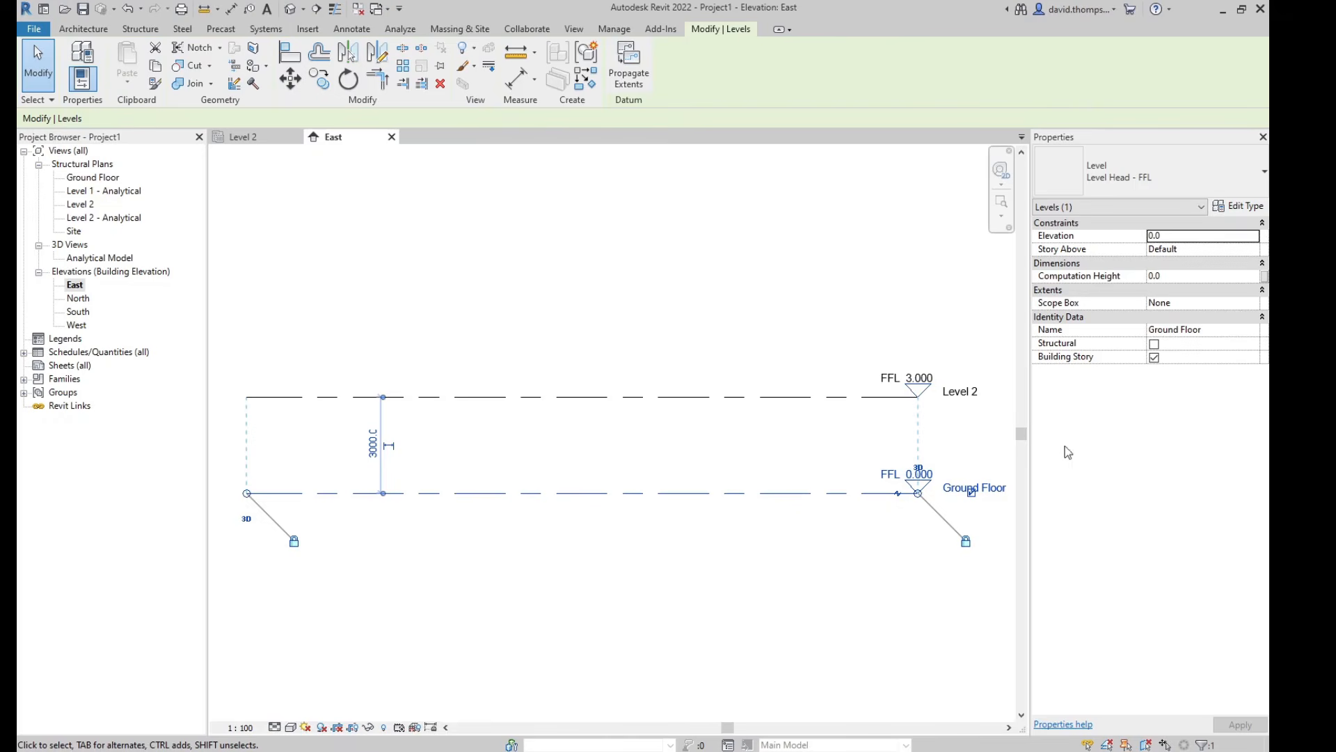
Step: Rename Level 2 as First Floor and rename the corresponding views as well
double_click(962, 395)
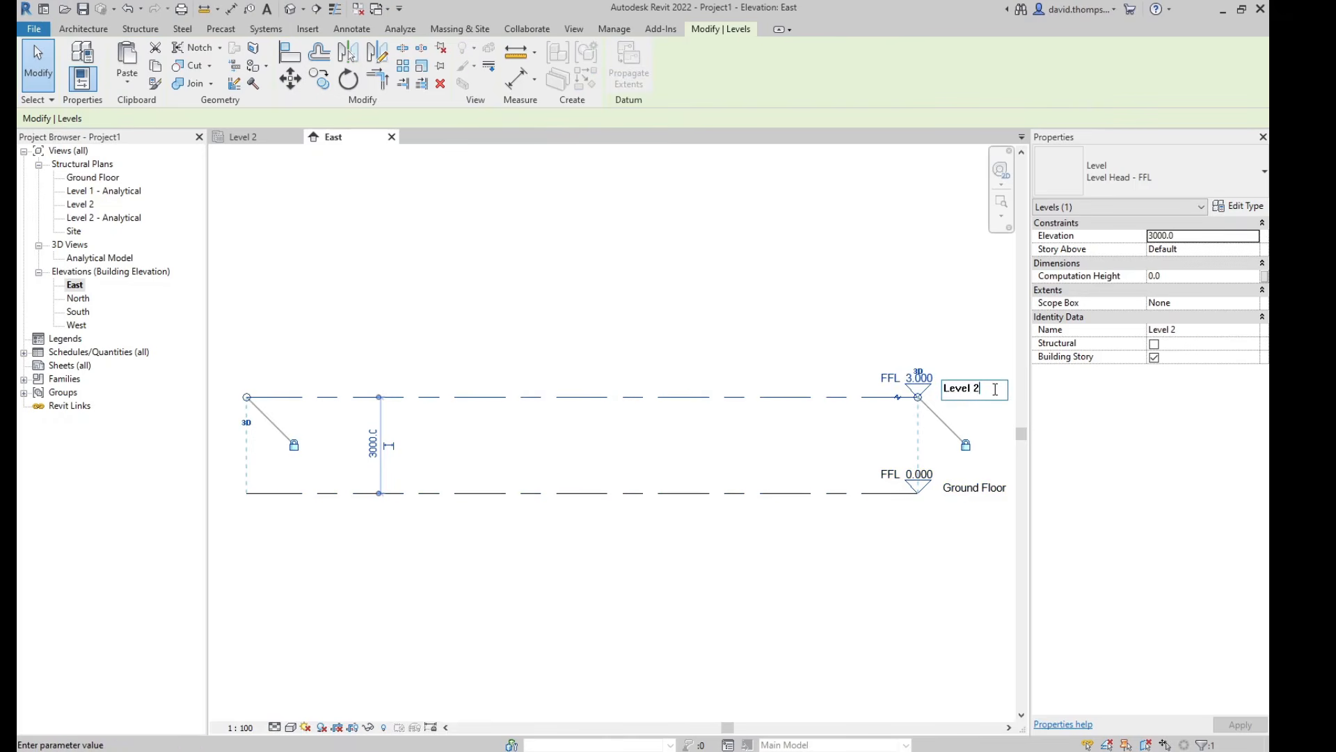
drag(995, 389, 919, 394)
text(First Floor)
key(Return)
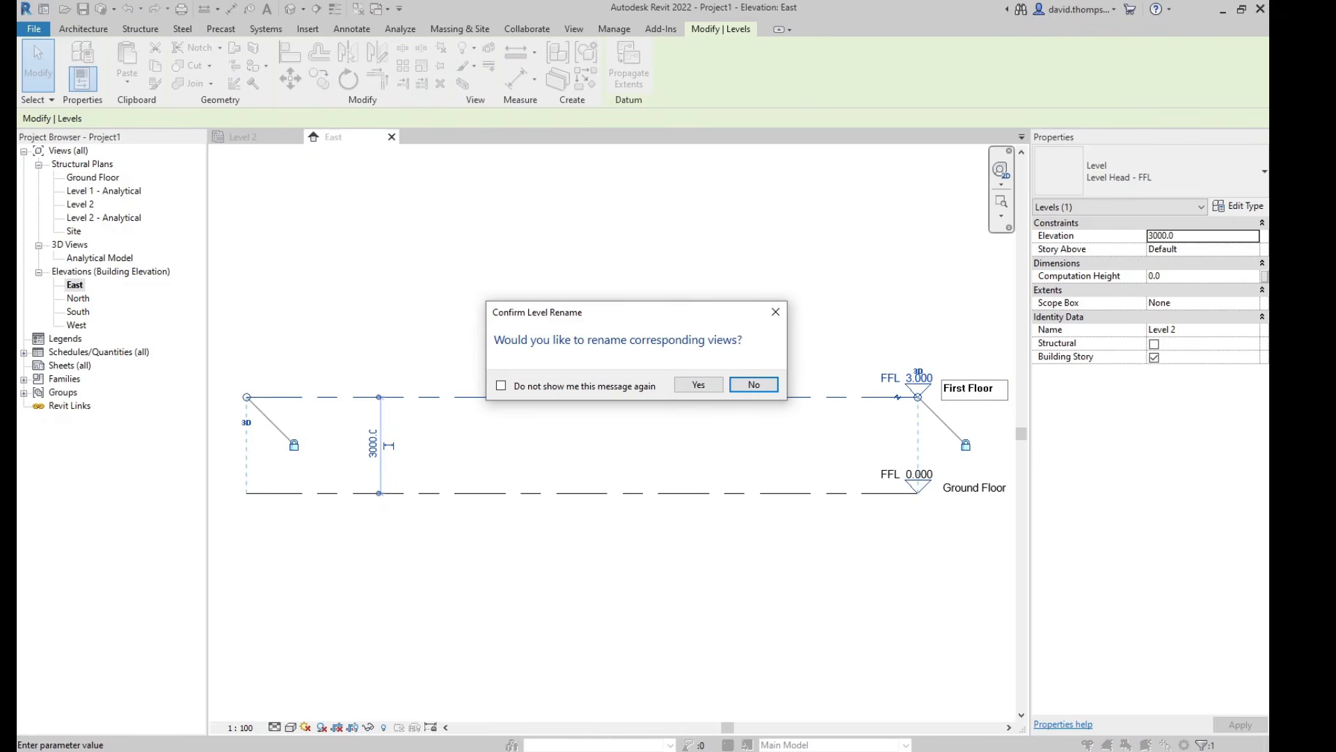
click(686, 385)
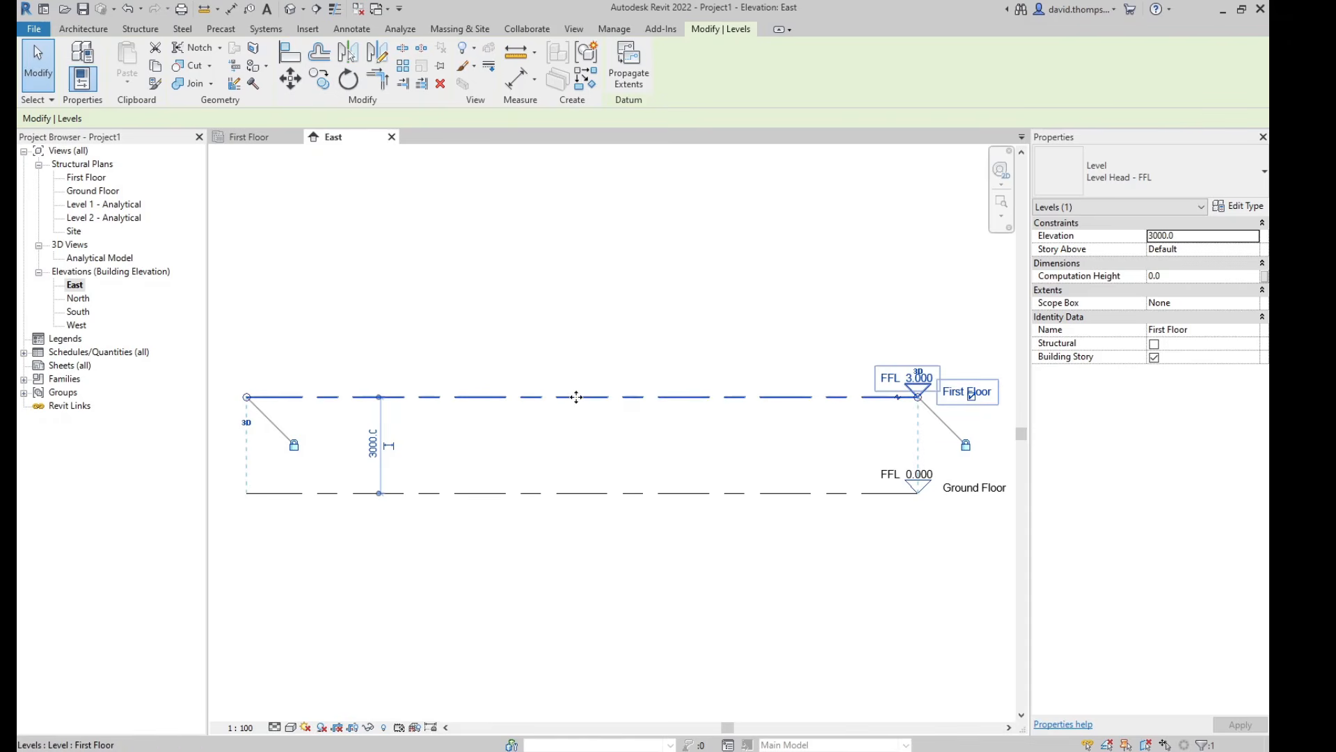
Step: Raise the First Floor level to an elevation of 3500 mm
mouse_move(576, 396)
mouse_down()
mouse_move(582, 350)
mouse_move(576, 407)
mouse_move(576, 381)
mouse_up()
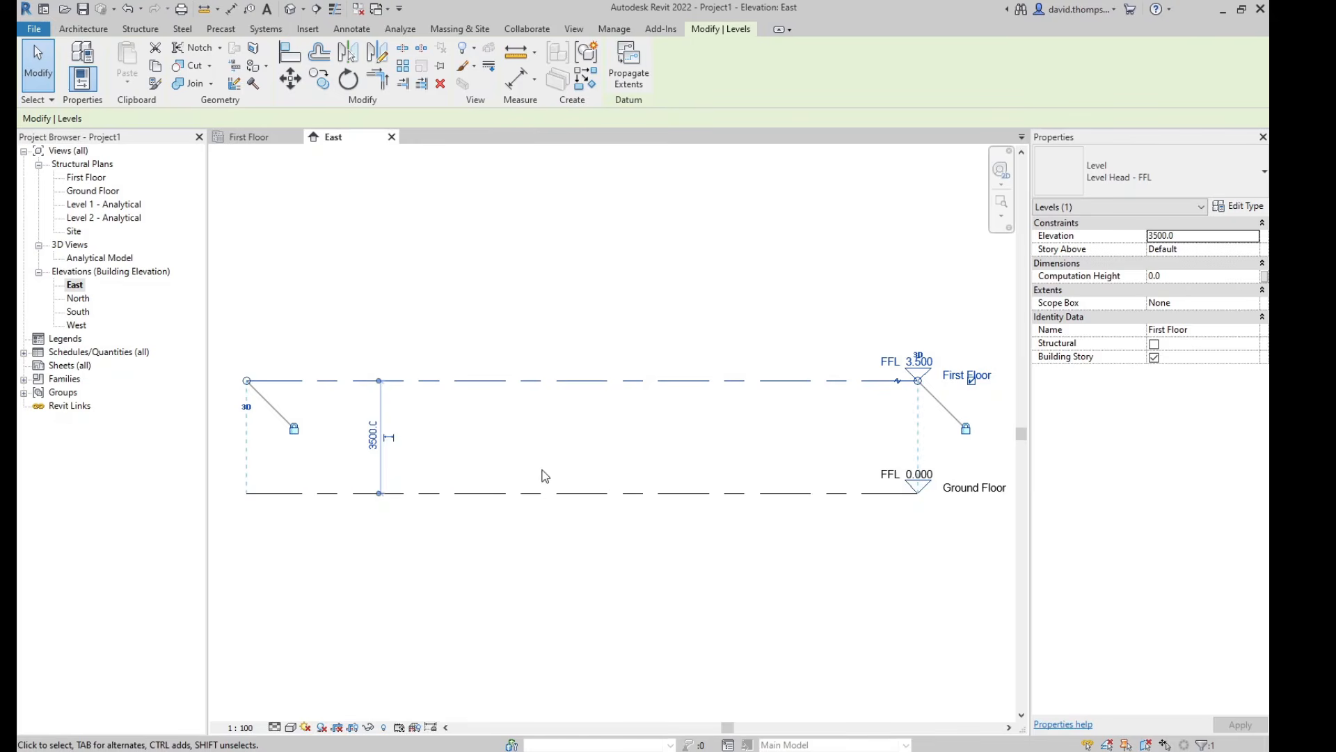
click(506, 459)
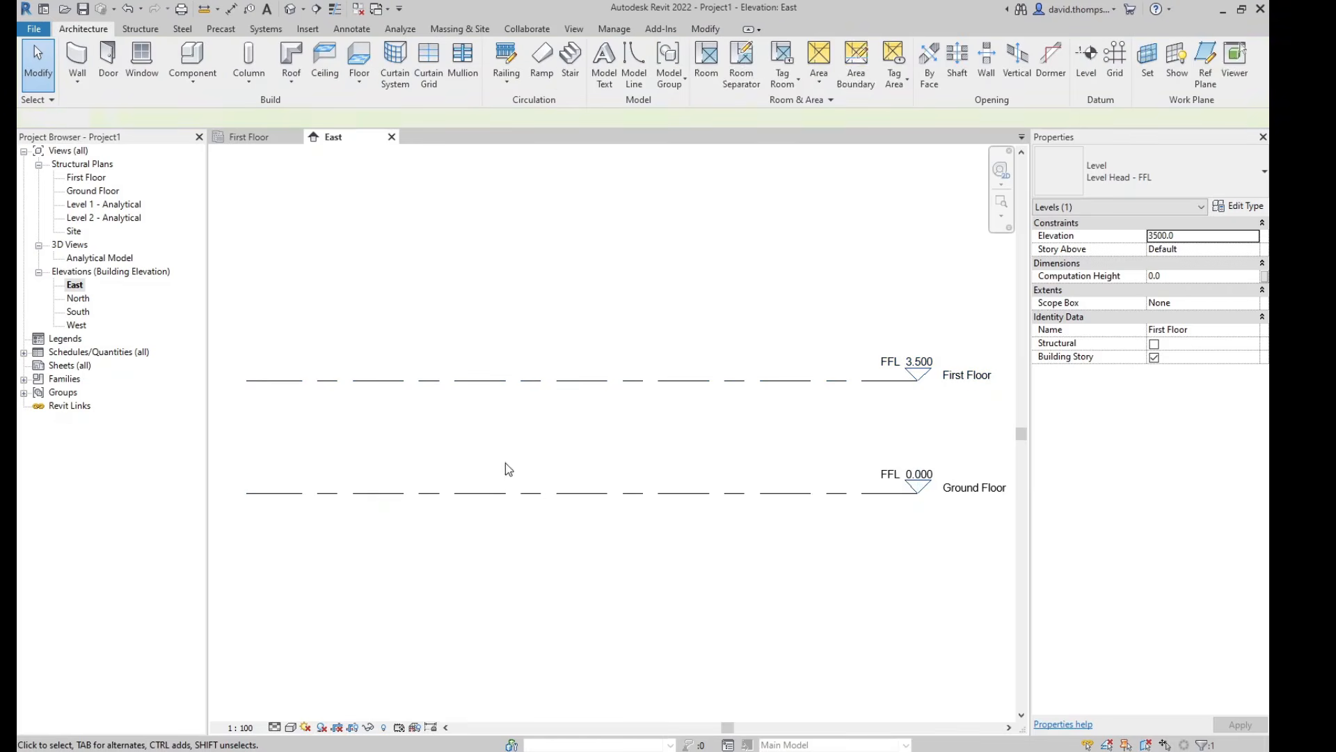
Step: Copy the Ground Floor level 500 mm straight down to create a level below it
click(482, 494)
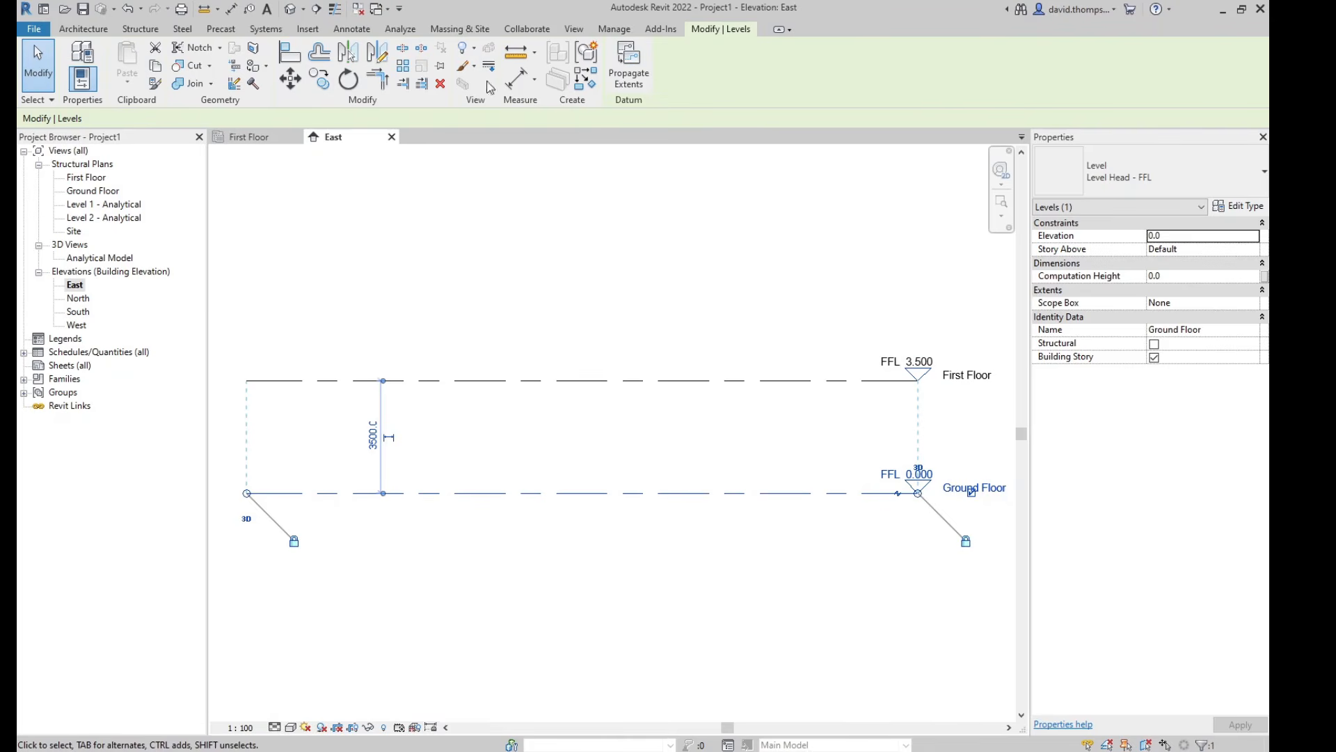
click(320, 85)
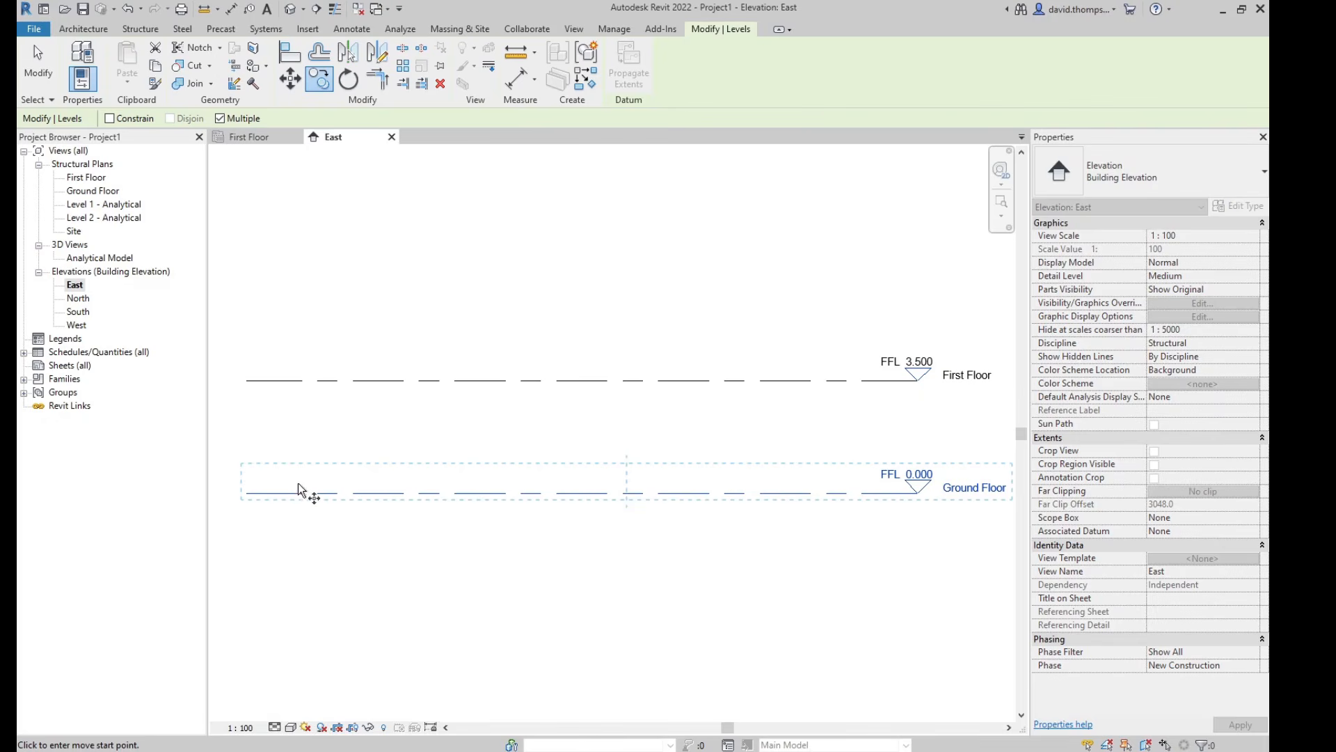
click(247, 494)
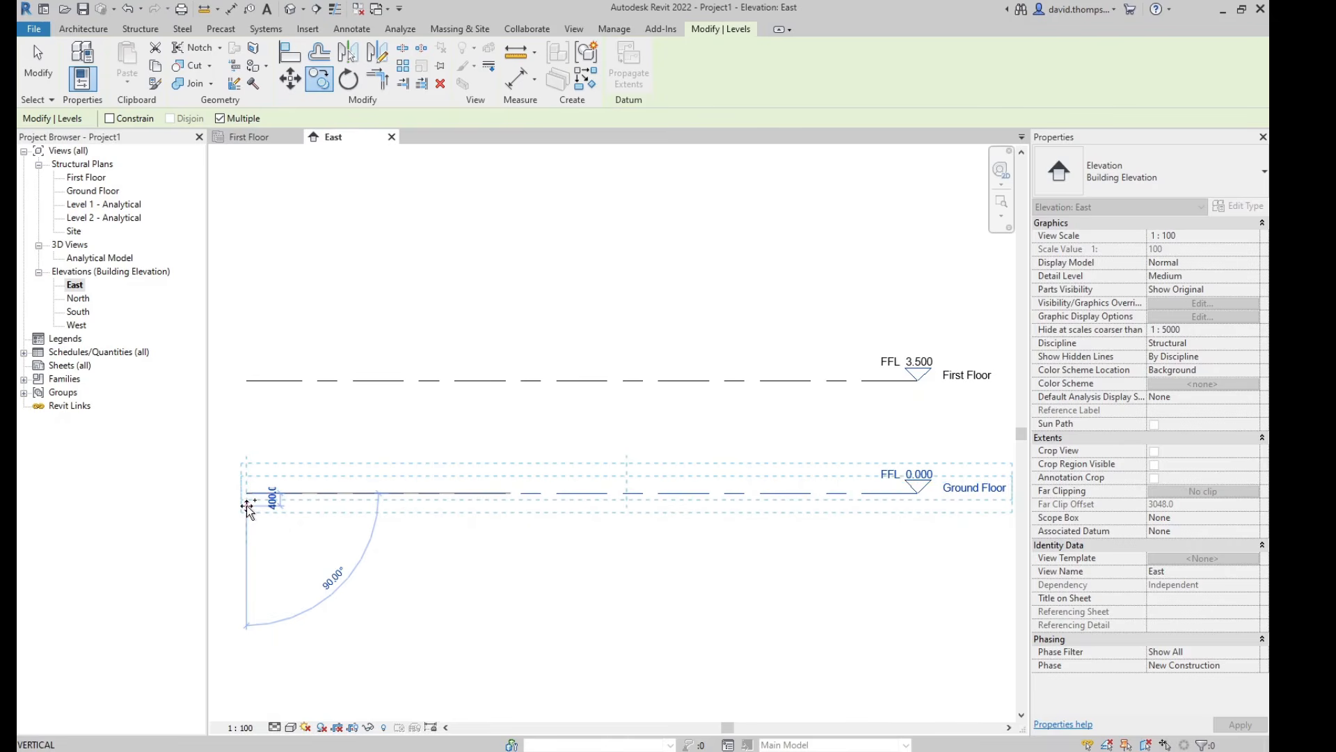
text(500)
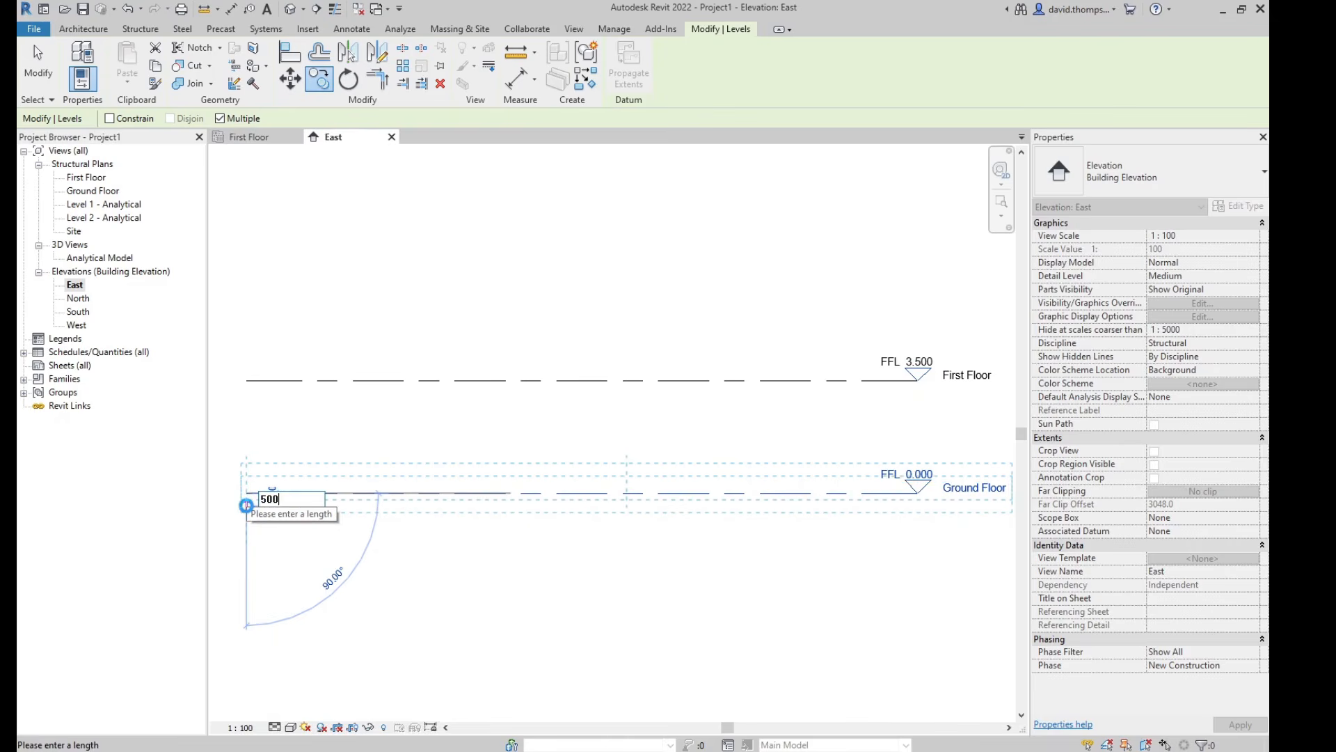
key(Return)
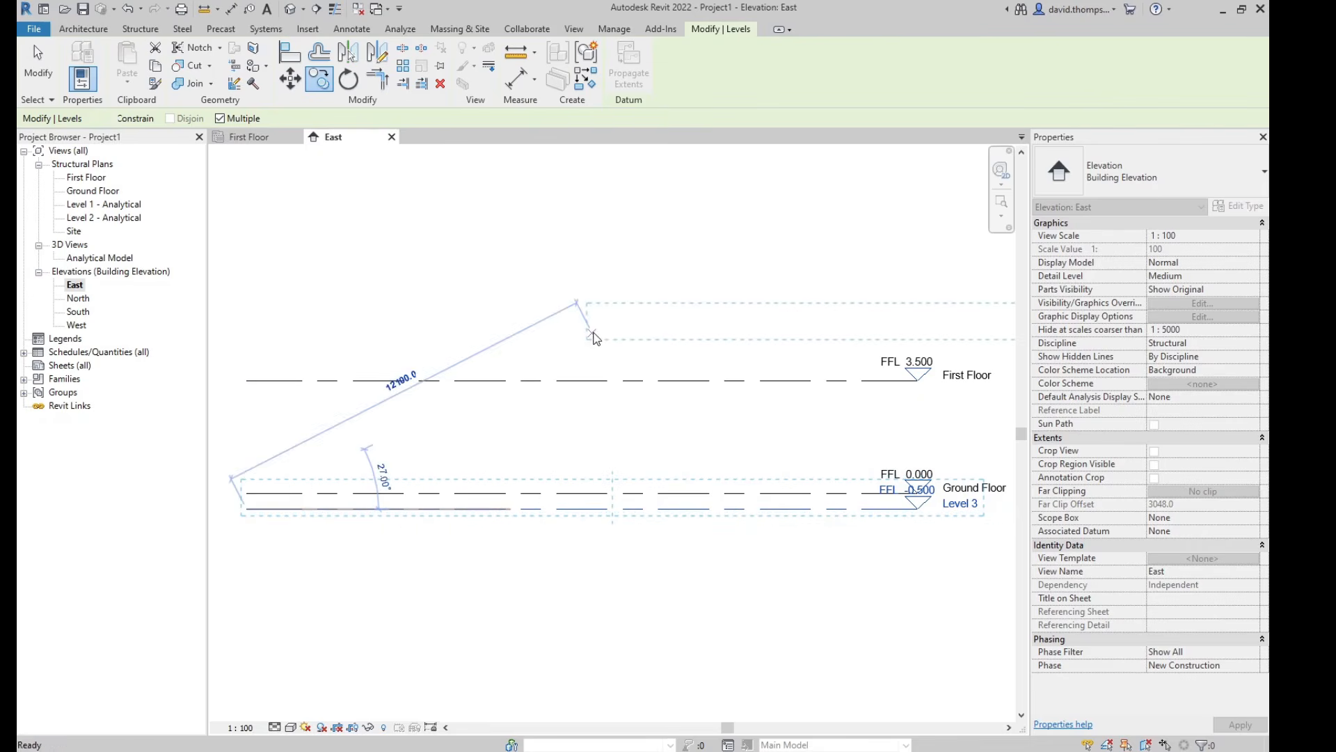
key(Escape)
key(Escape)
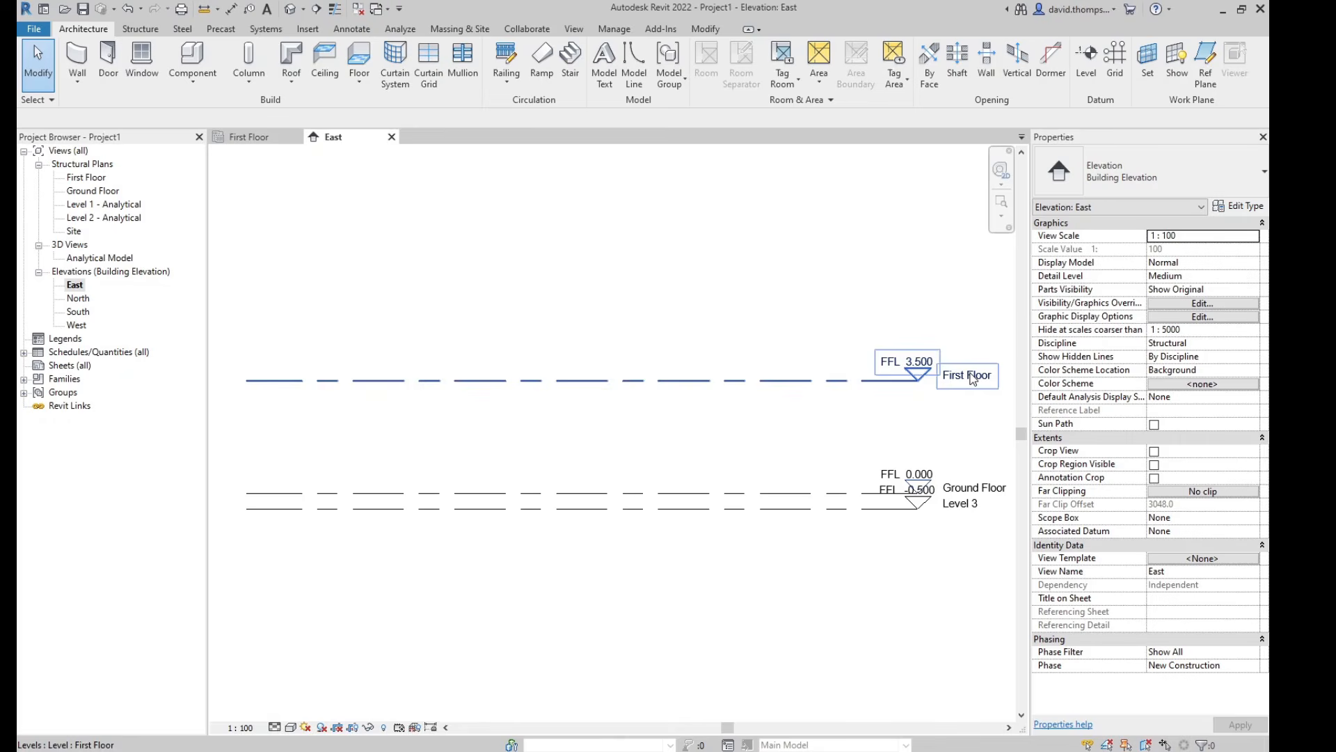
Step: Rename the copied level below Ground Floor as ToF Foundation
click(976, 513)
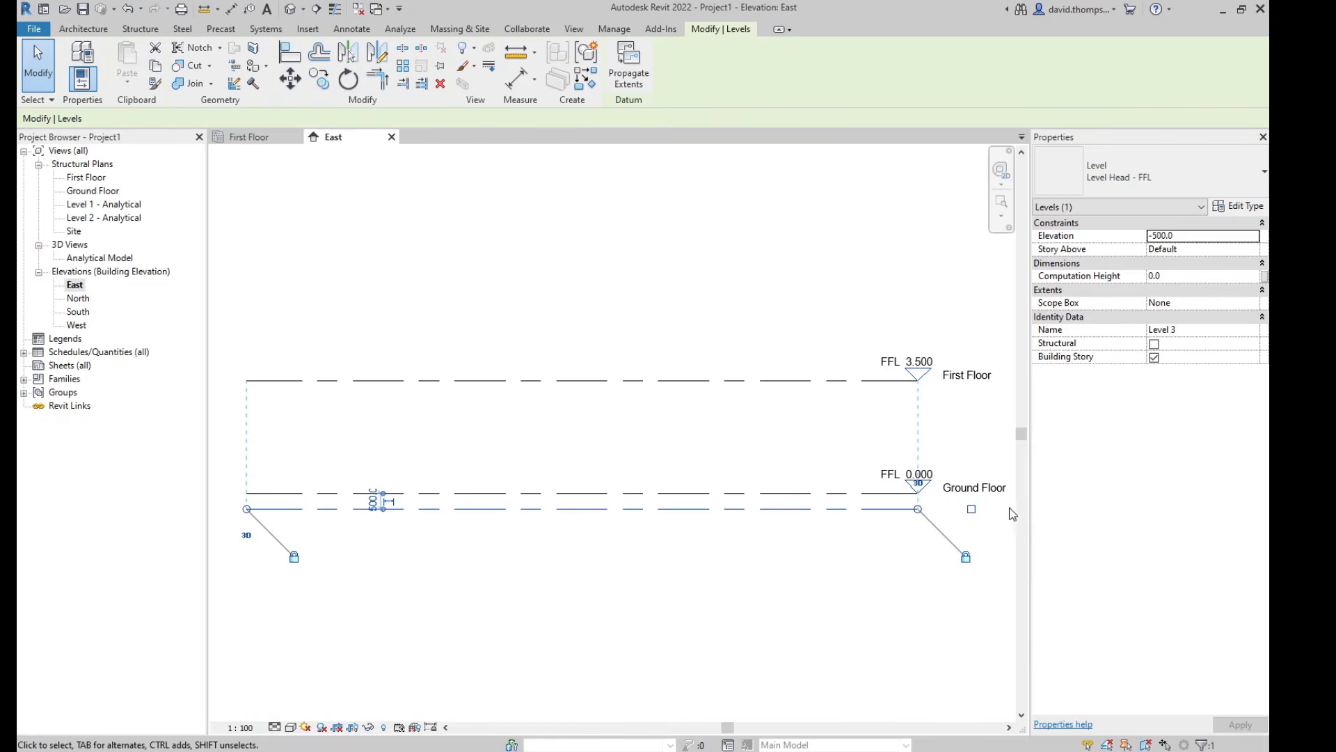
click(955, 504)
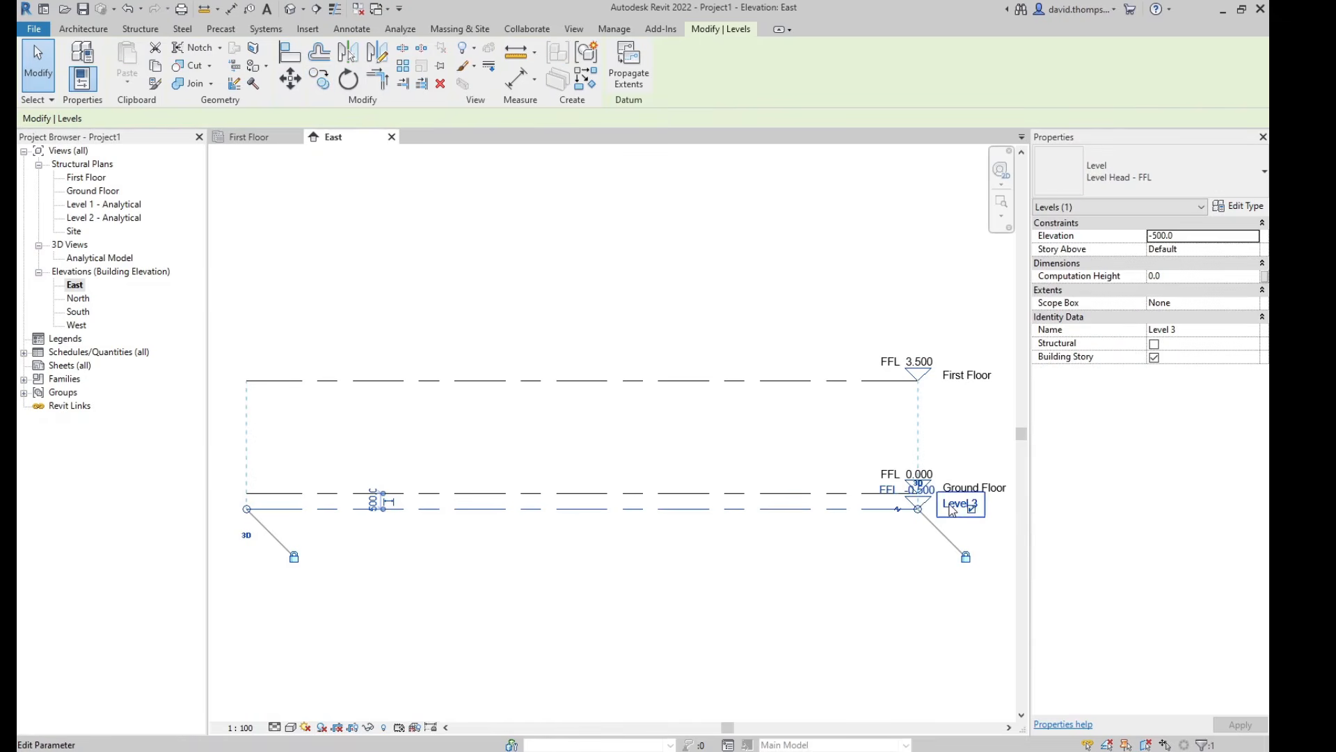
scroll(949, 504, up, 2)
click(950, 505)
drag(984, 510, 929, 510)
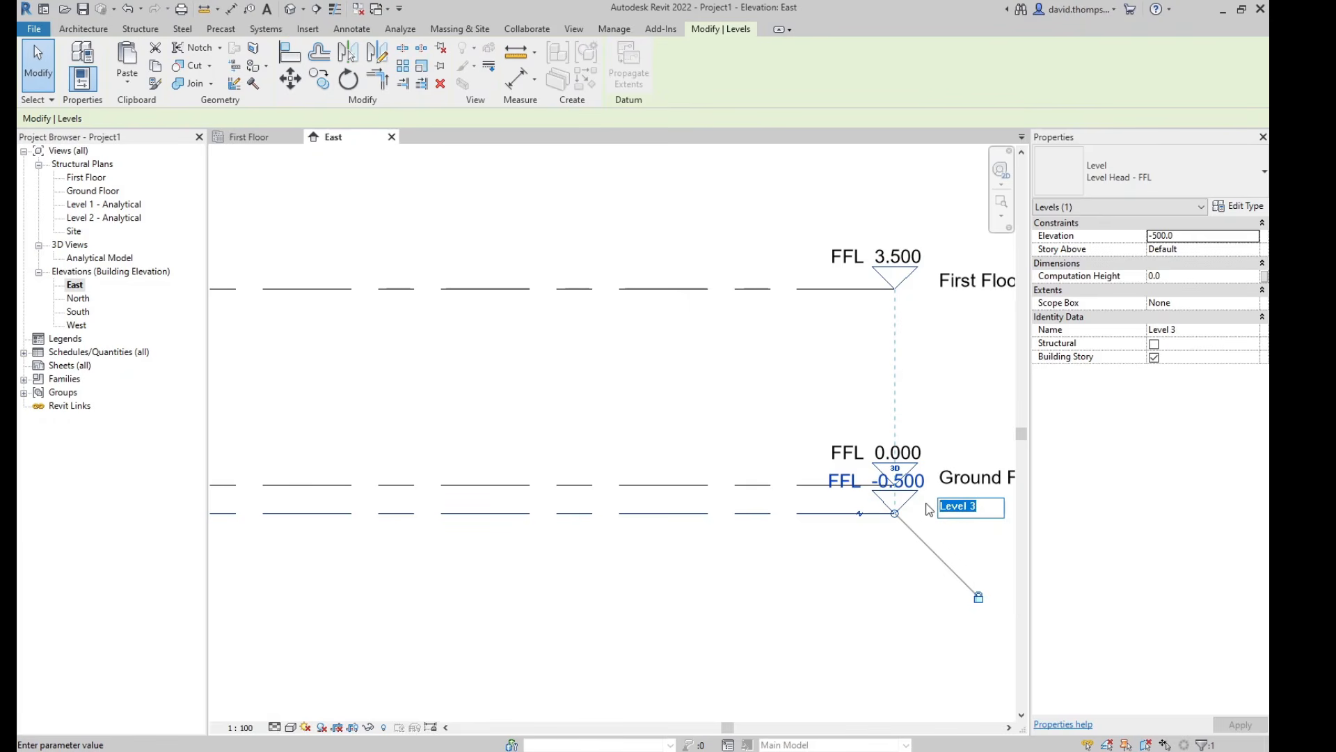
text(T)
text(oF Foun)
text(dation)
key(Return)
scroll(826, 519, down, 2)
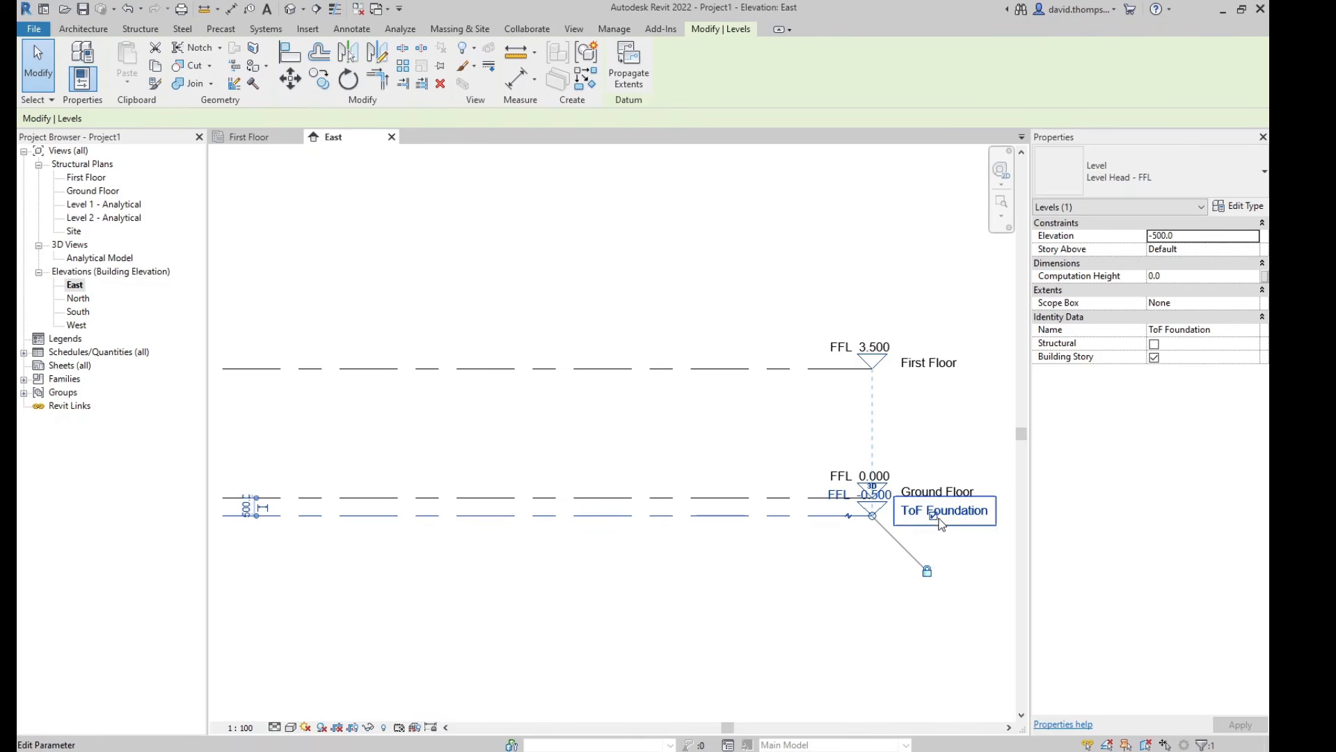
Step: Toggle the ToF Foundation level's head bubble off and back on
scroll(941, 515, up, 2)
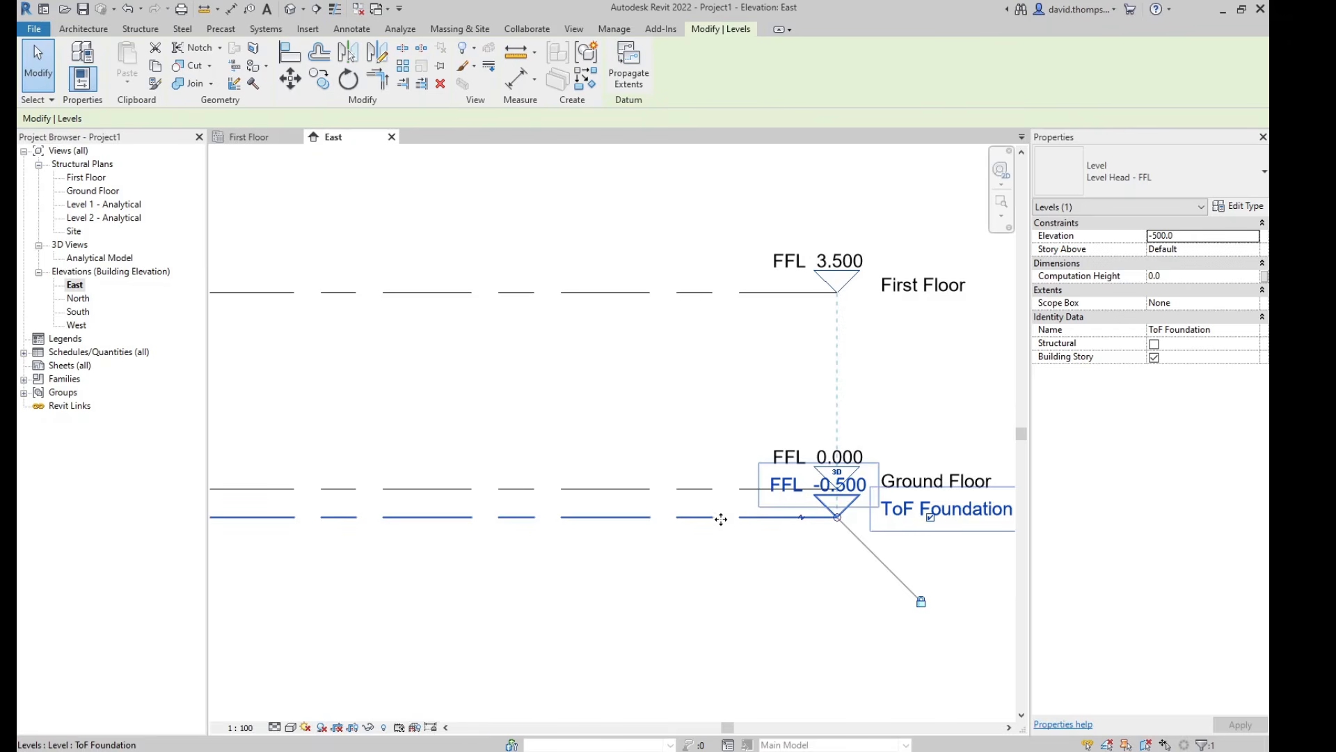
click(932, 517)
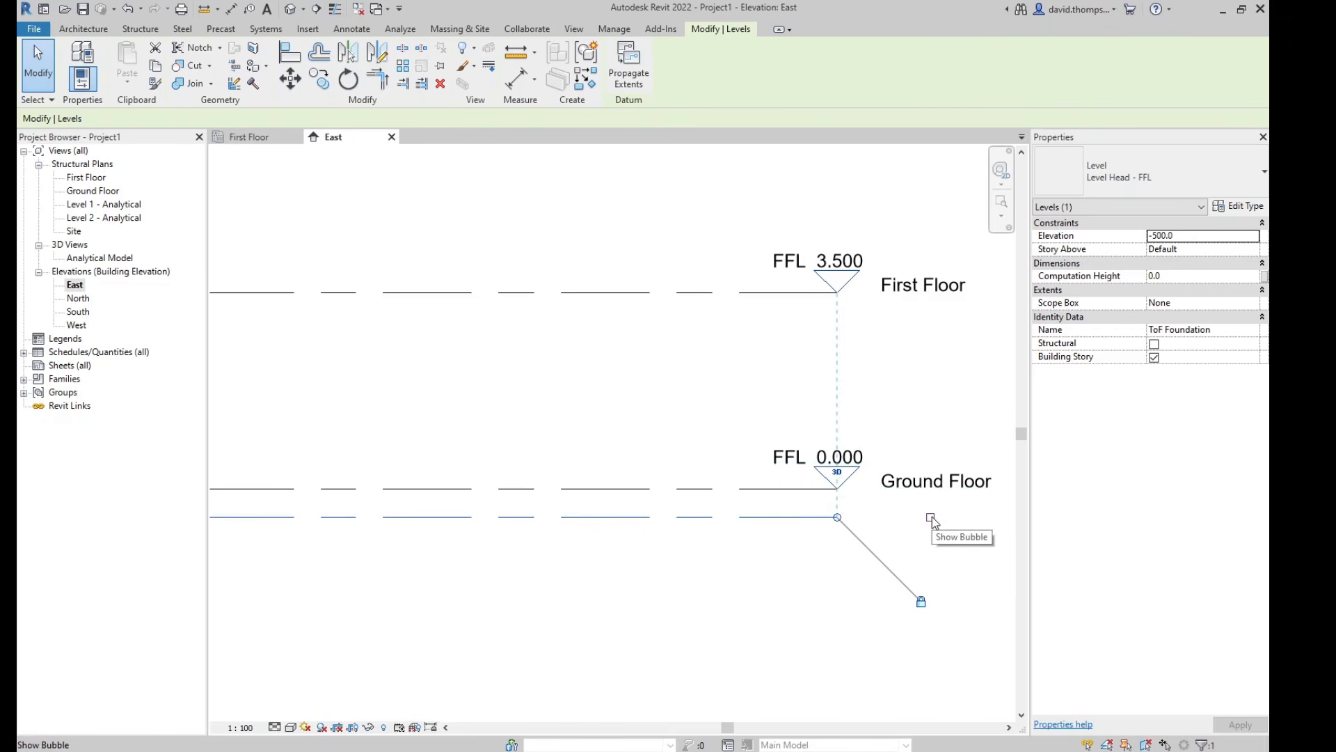
click(931, 518)
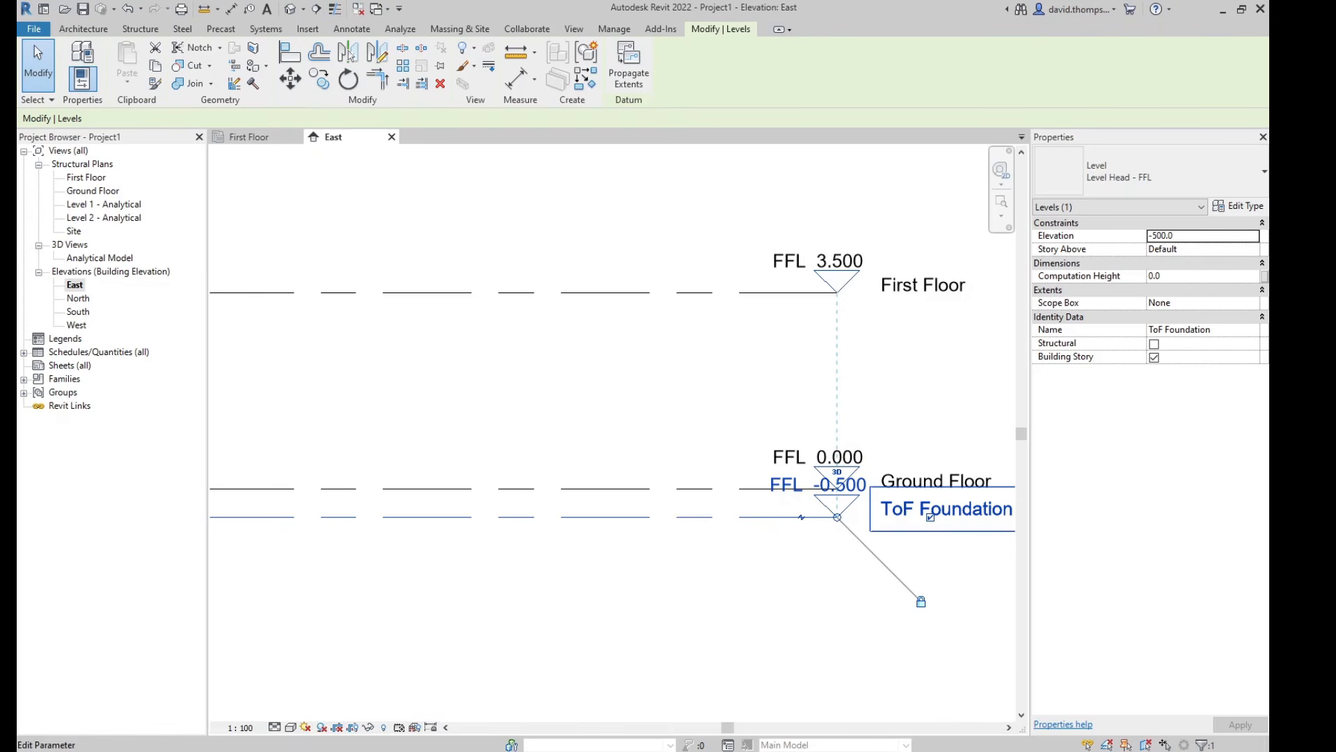
Step: Copy the First Floor level 3500 mm straight up to create a level above it
scroll(567, 355, down, 2)
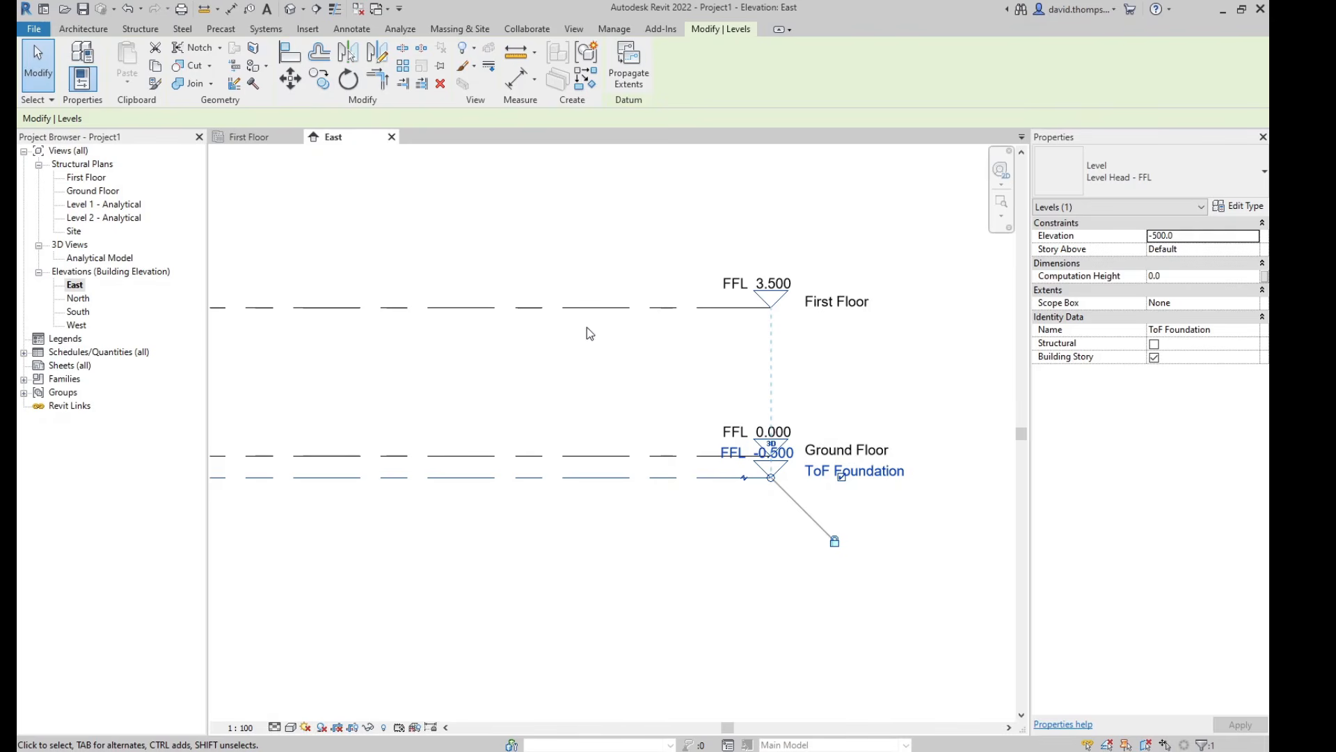
middle_drag(540, 364, 631, 424)
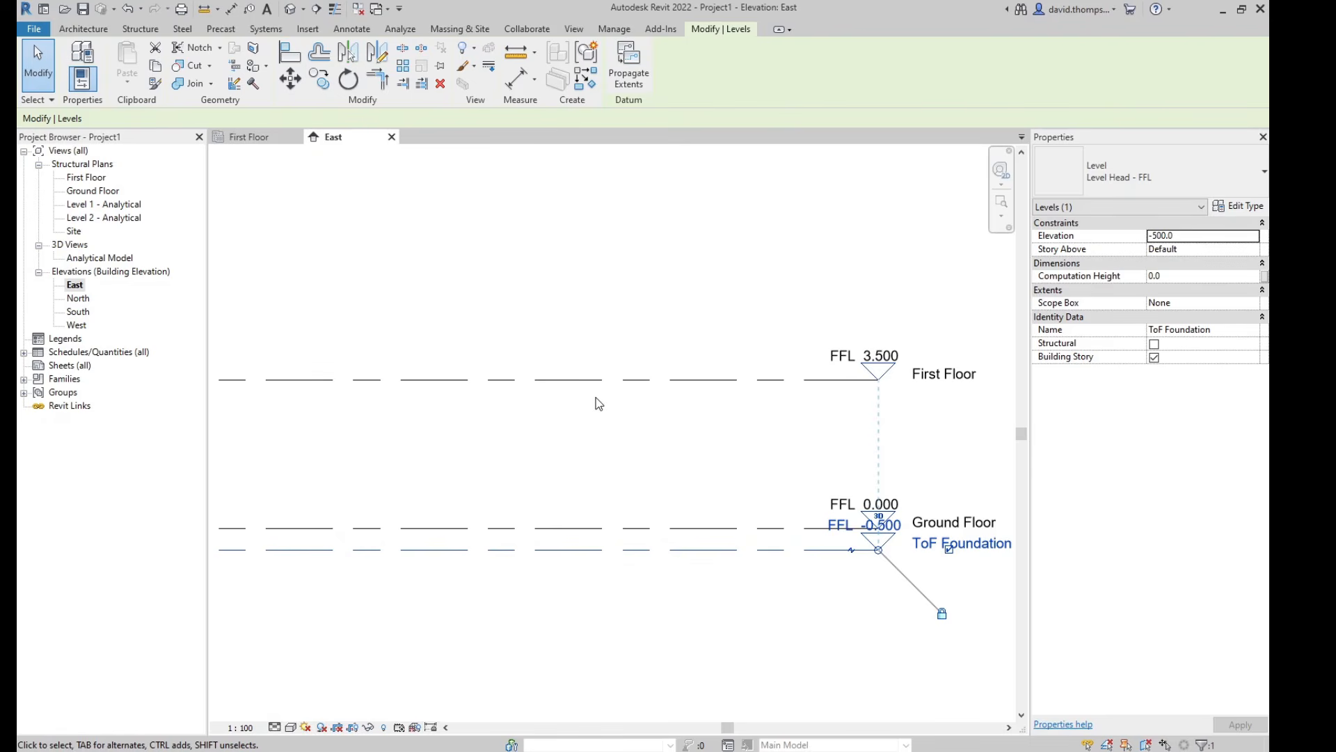
scroll(597, 401, down, 1)
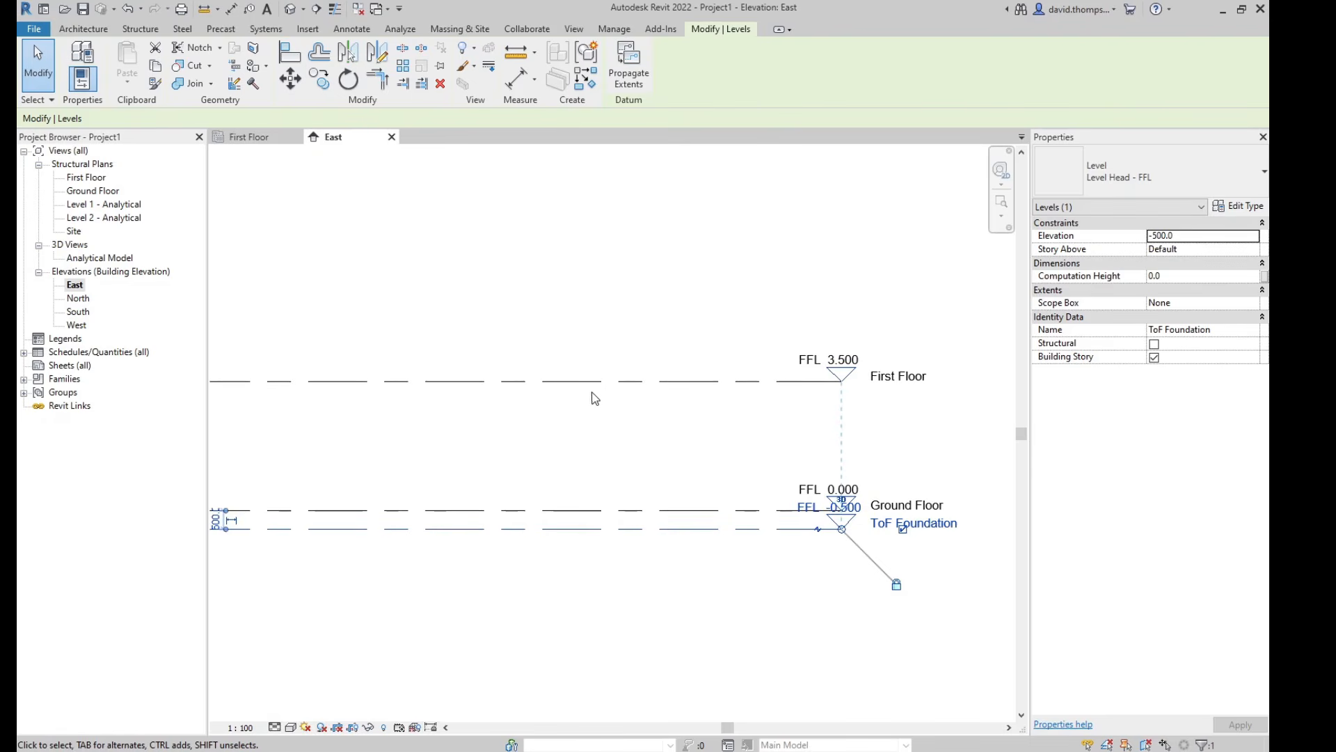
click(553, 385)
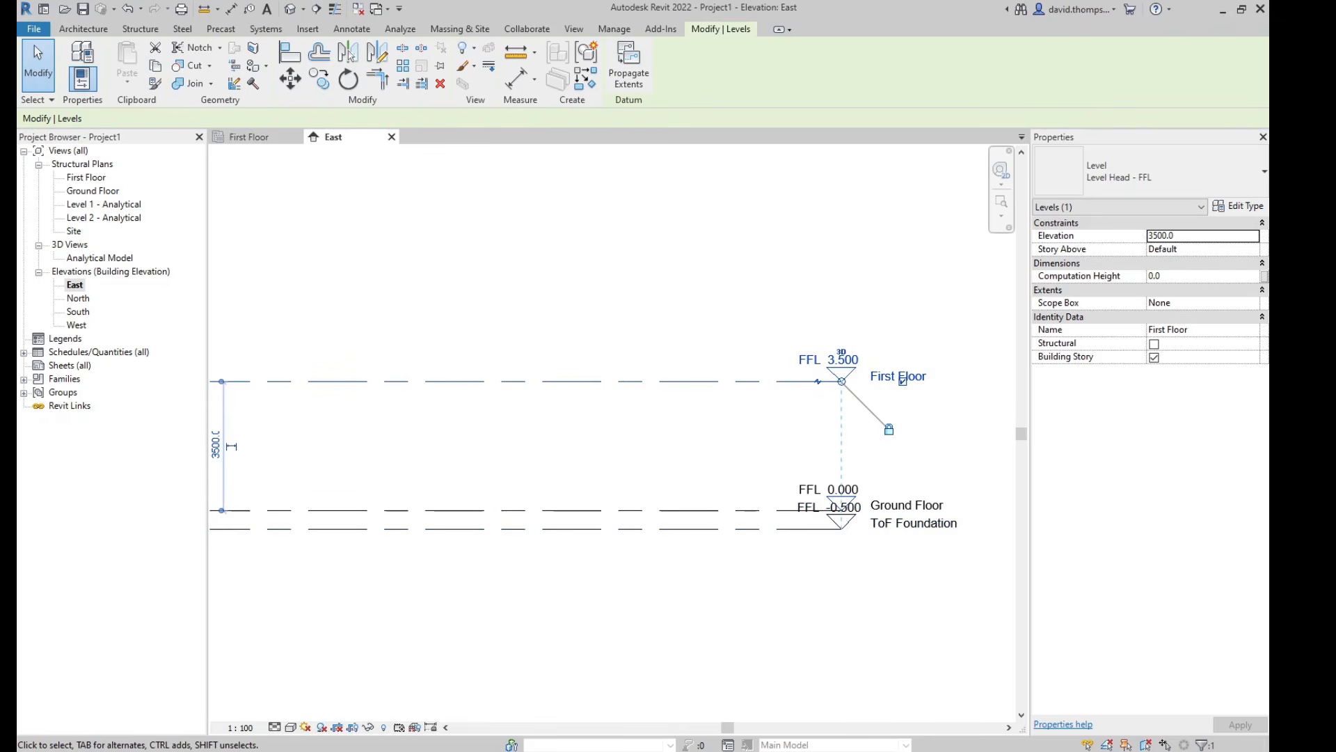
scroll(680, 417, down, 2)
middle_drag(489, 427, 575, 437)
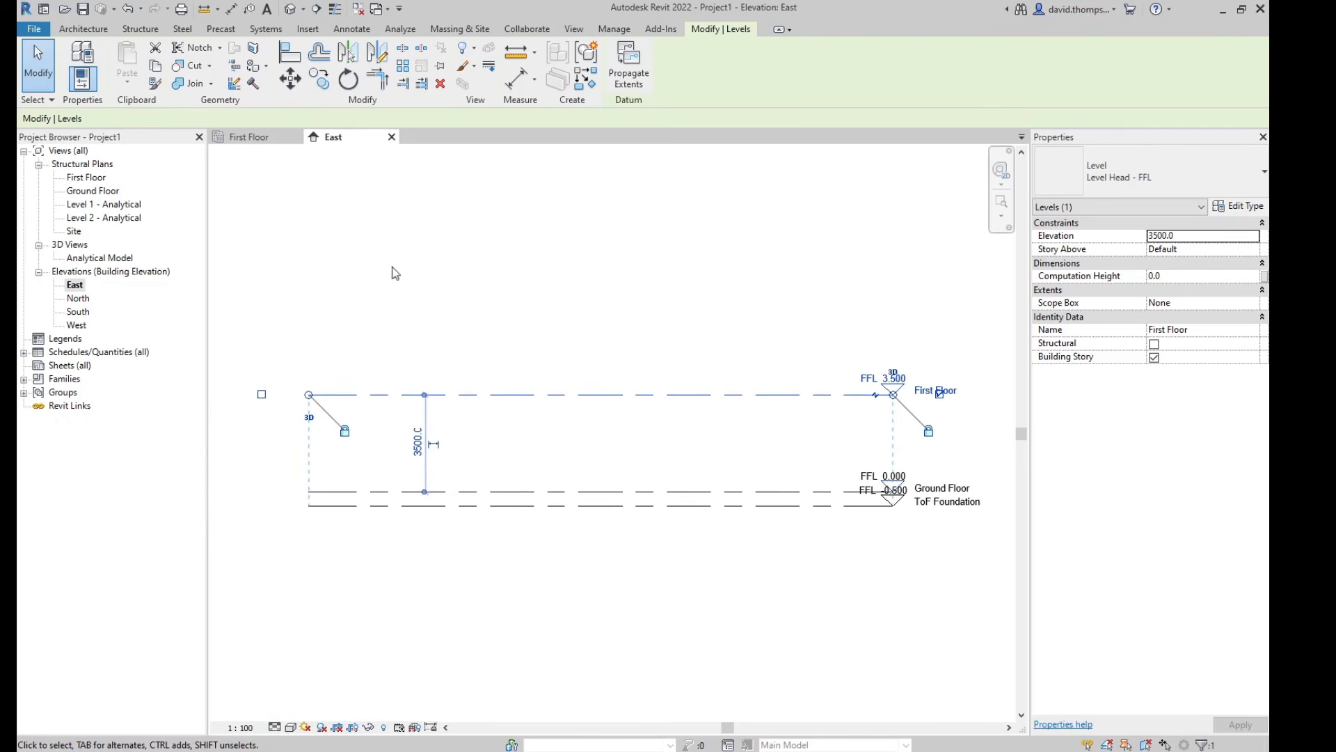
click(322, 89)
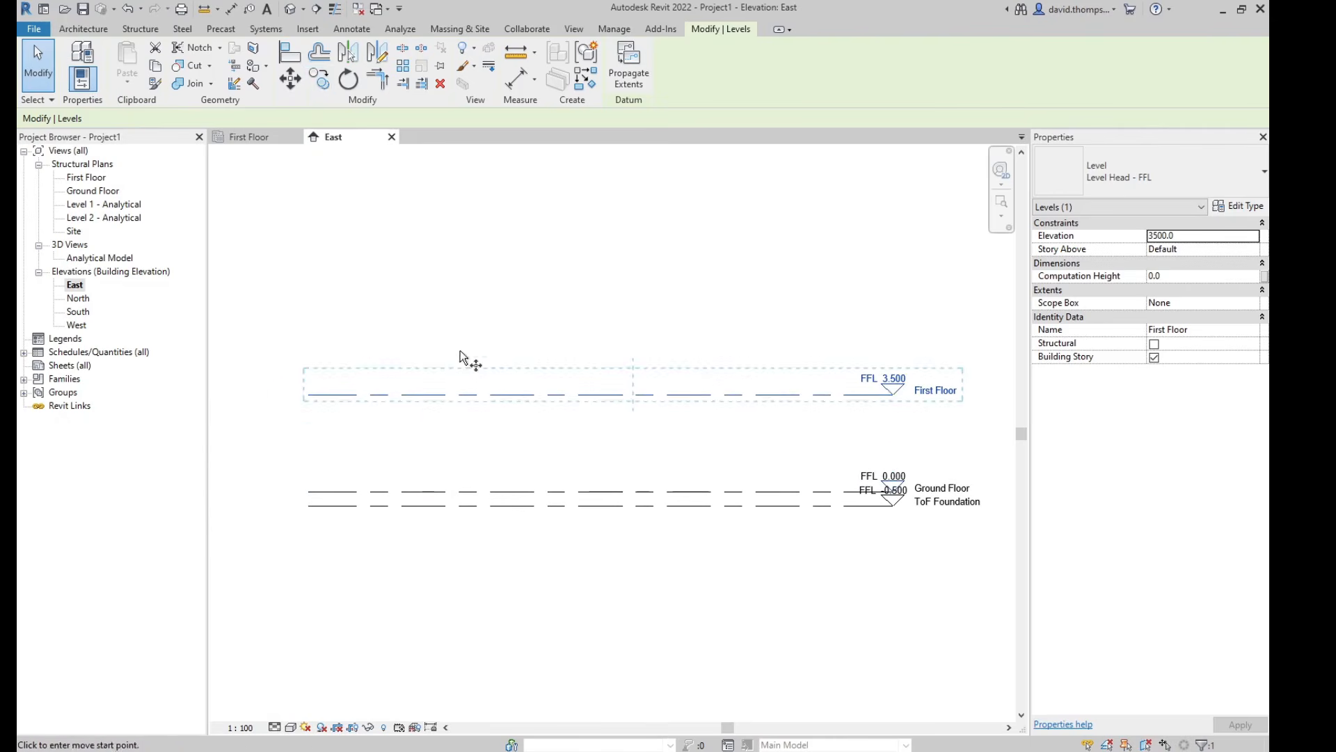
click(308, 394)
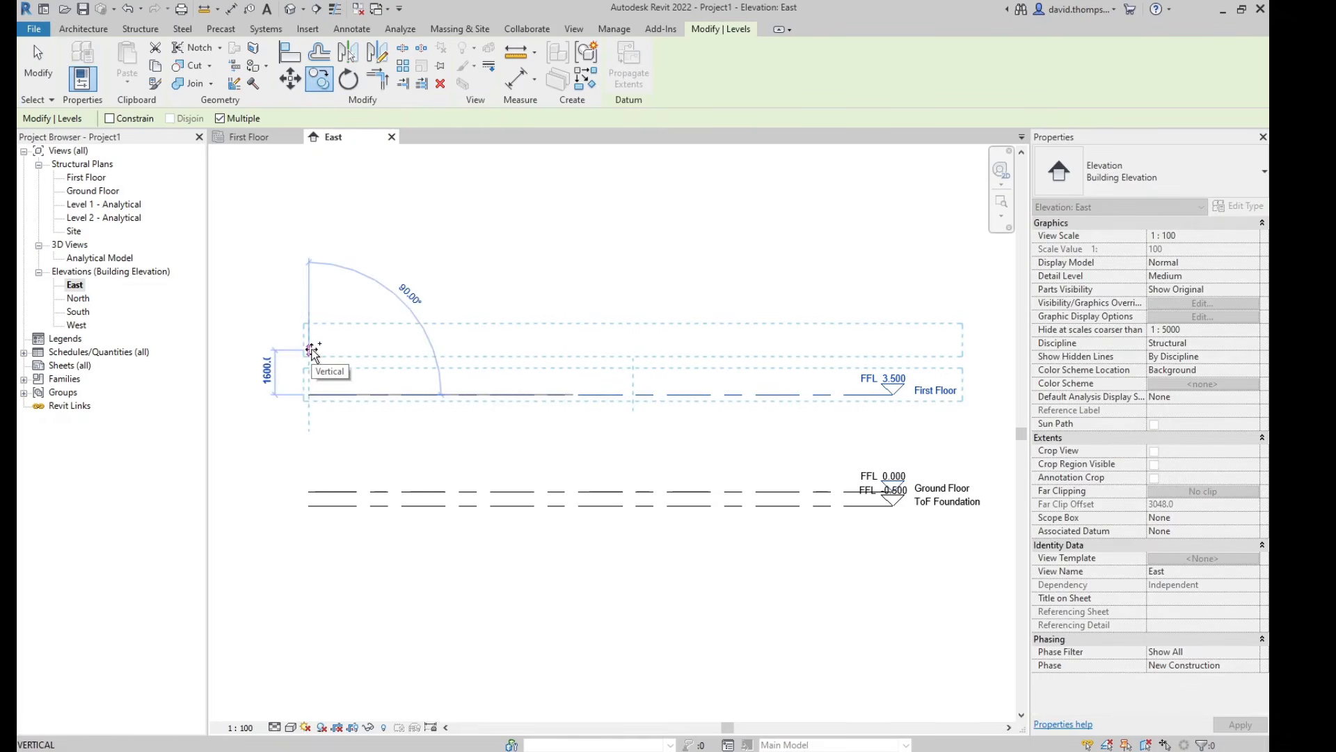
text(3.50)
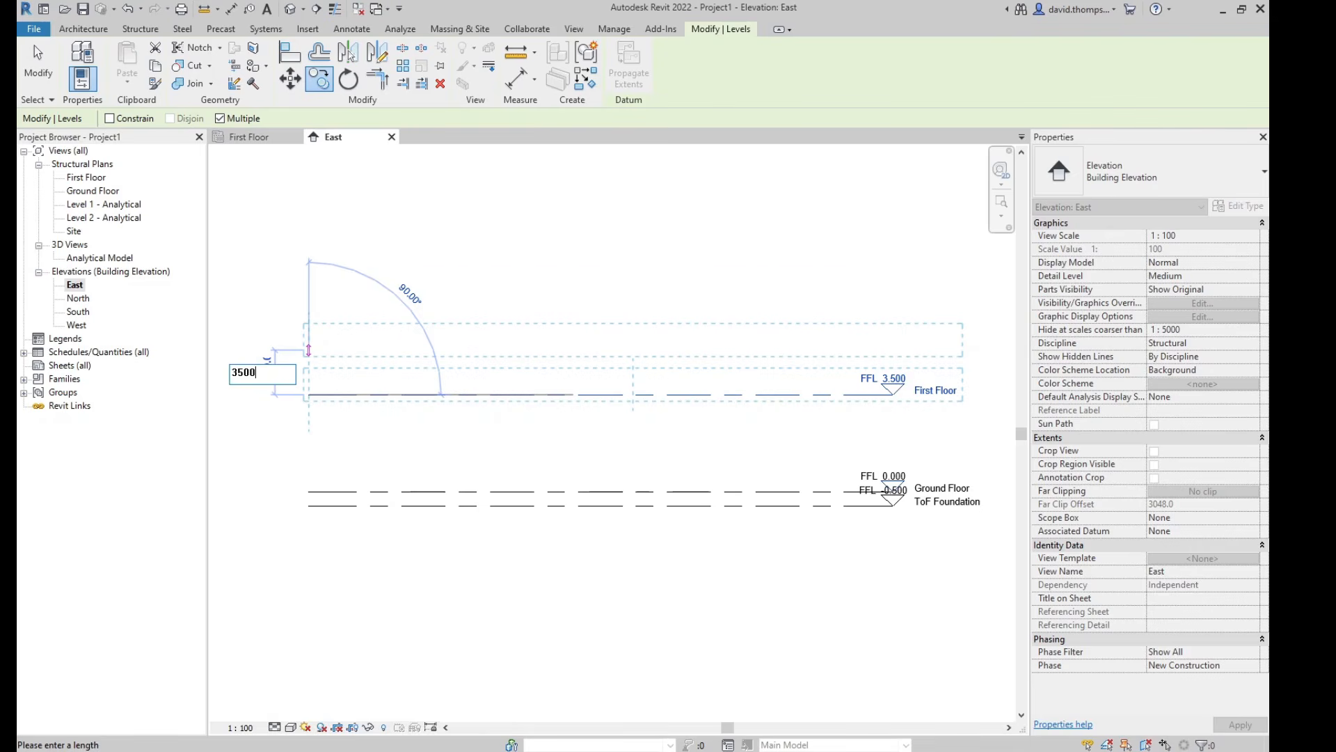
text(0)
key(Return)
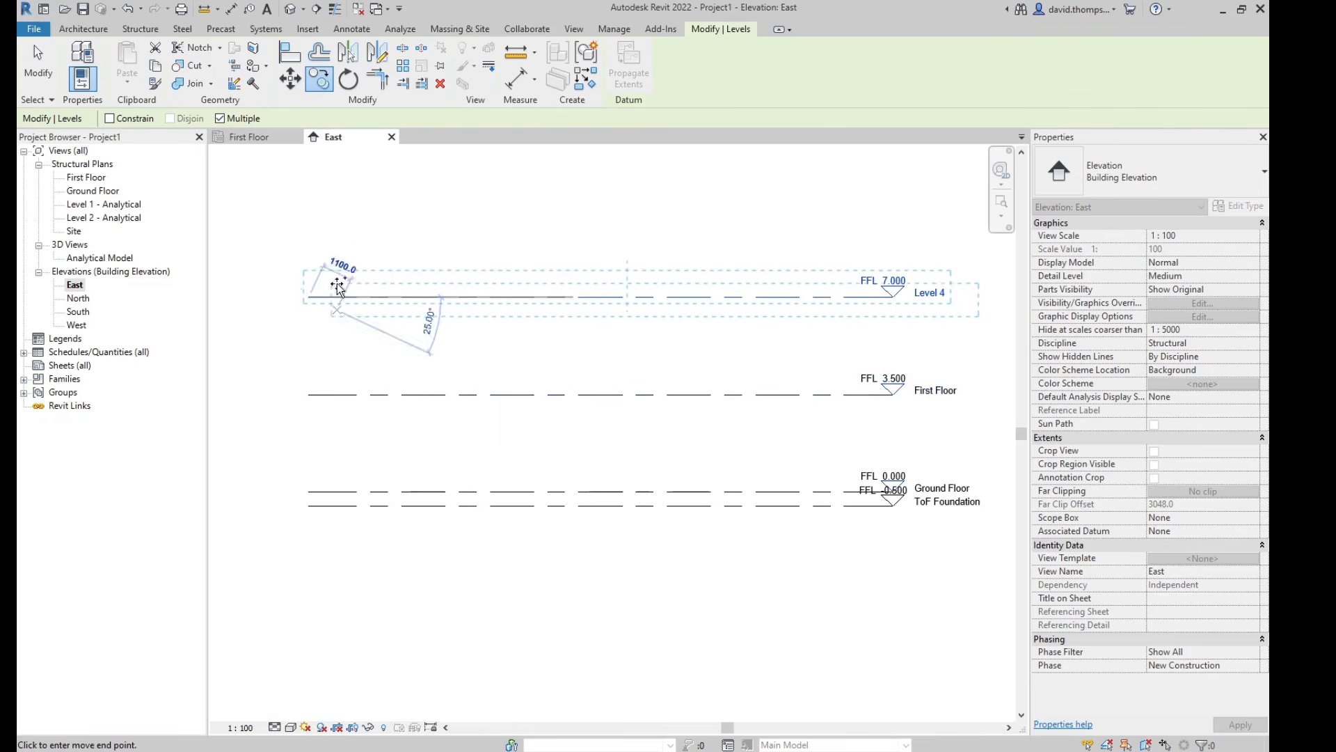
key(Escape)
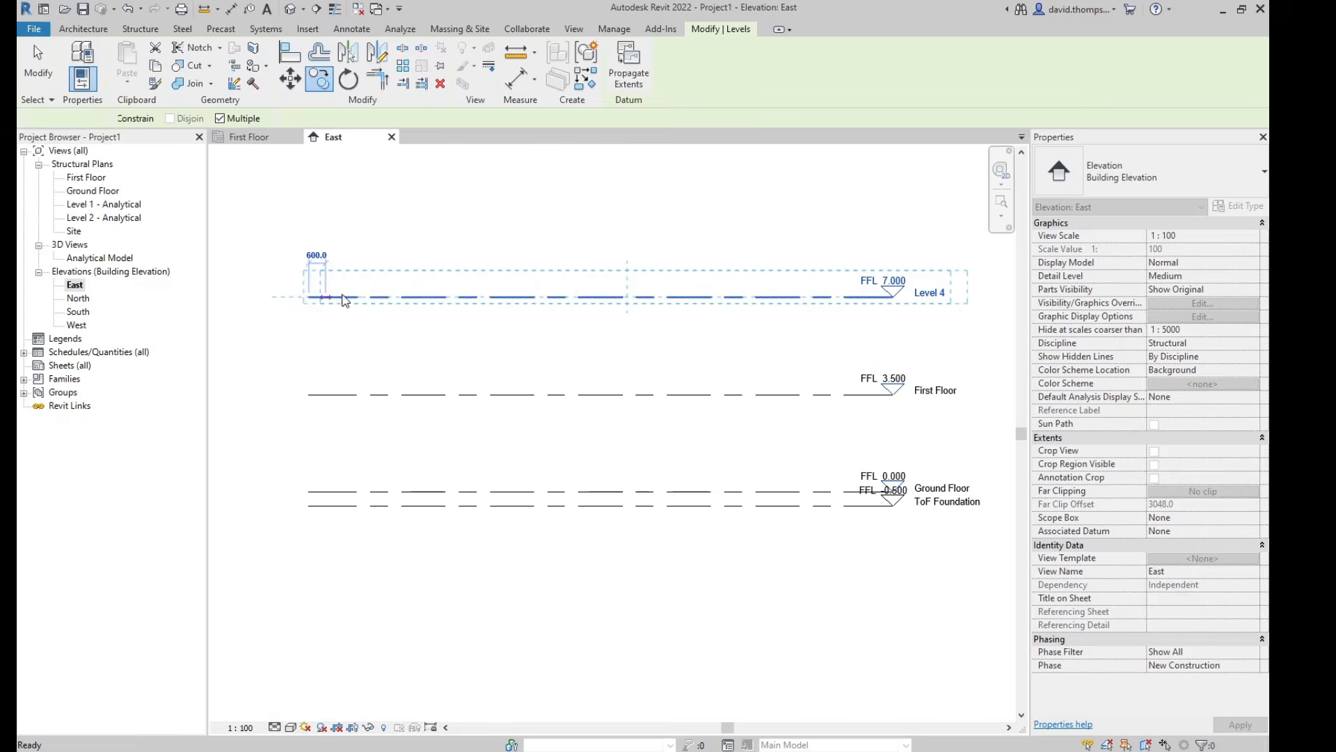
key(Escape)
Step: Rename the copied level above First Floor as Second Floor
double_click(932, 291)
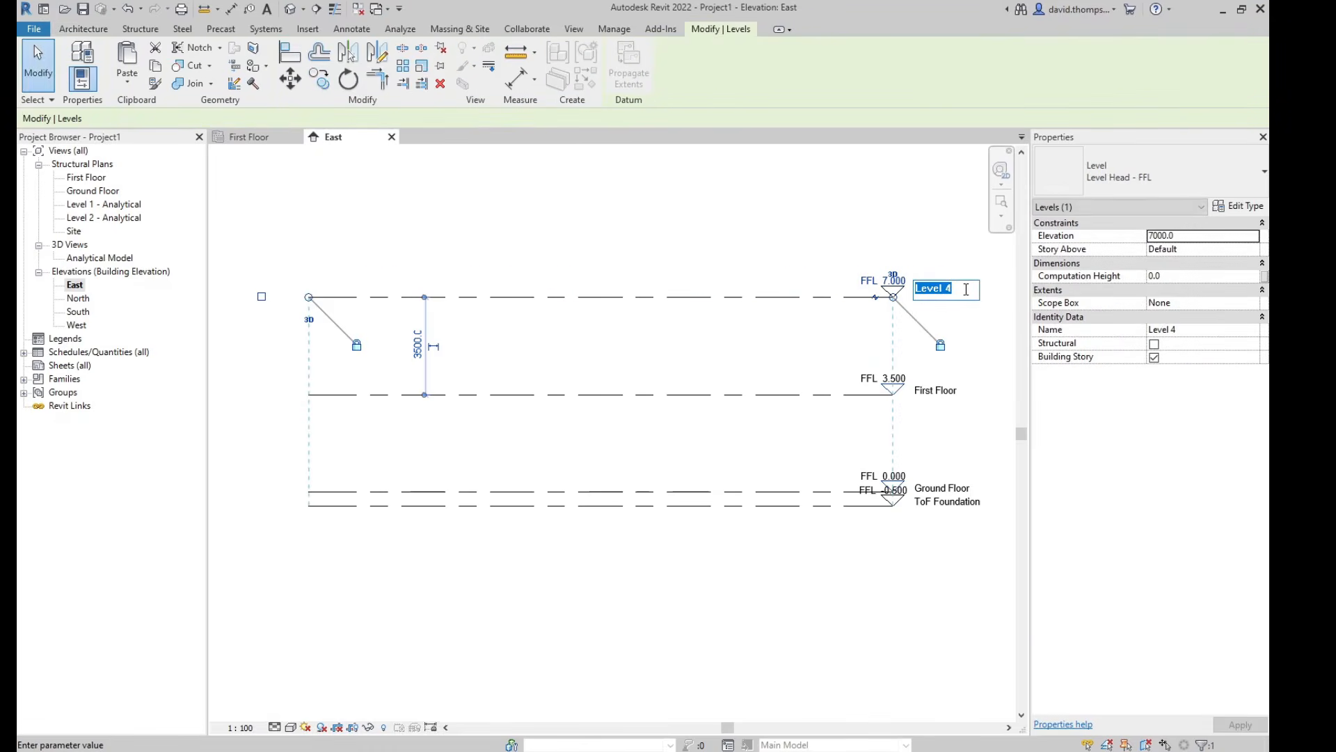
text(Second)
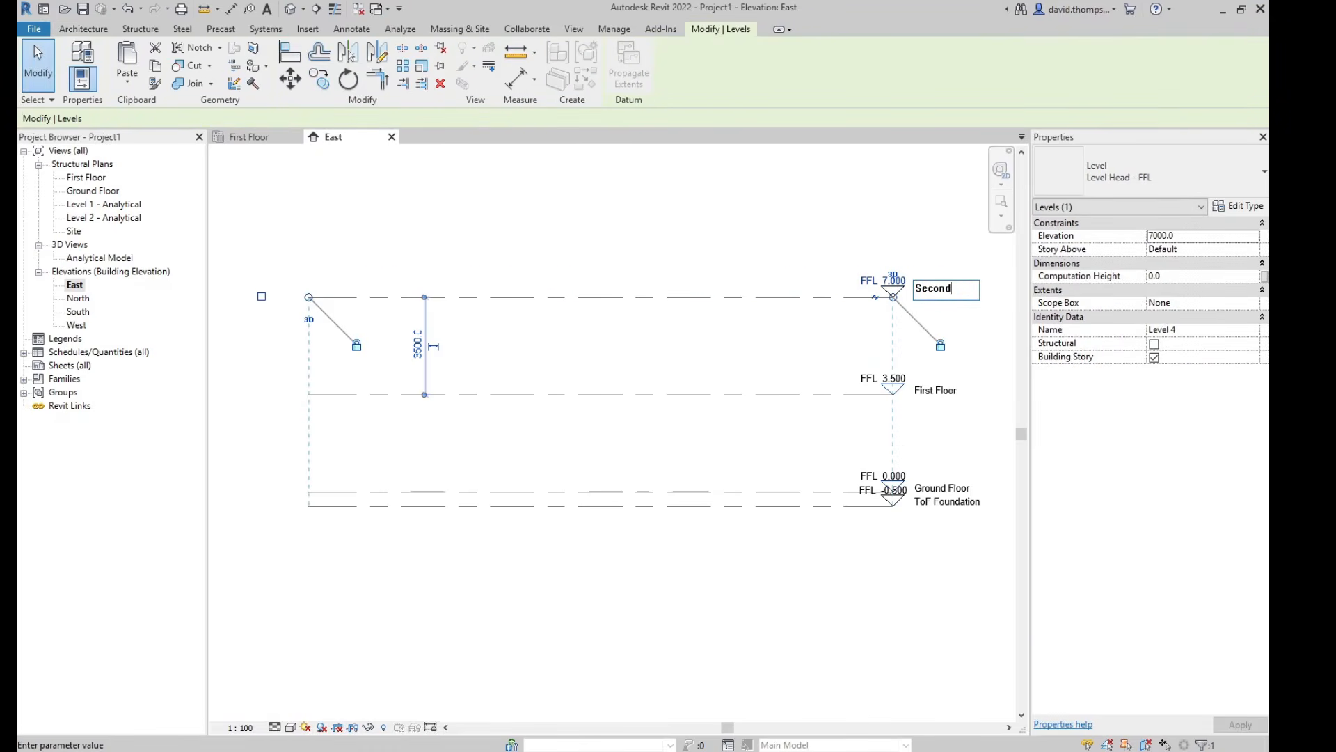
text( Floor)
click(909, 175)
click(483, 231)
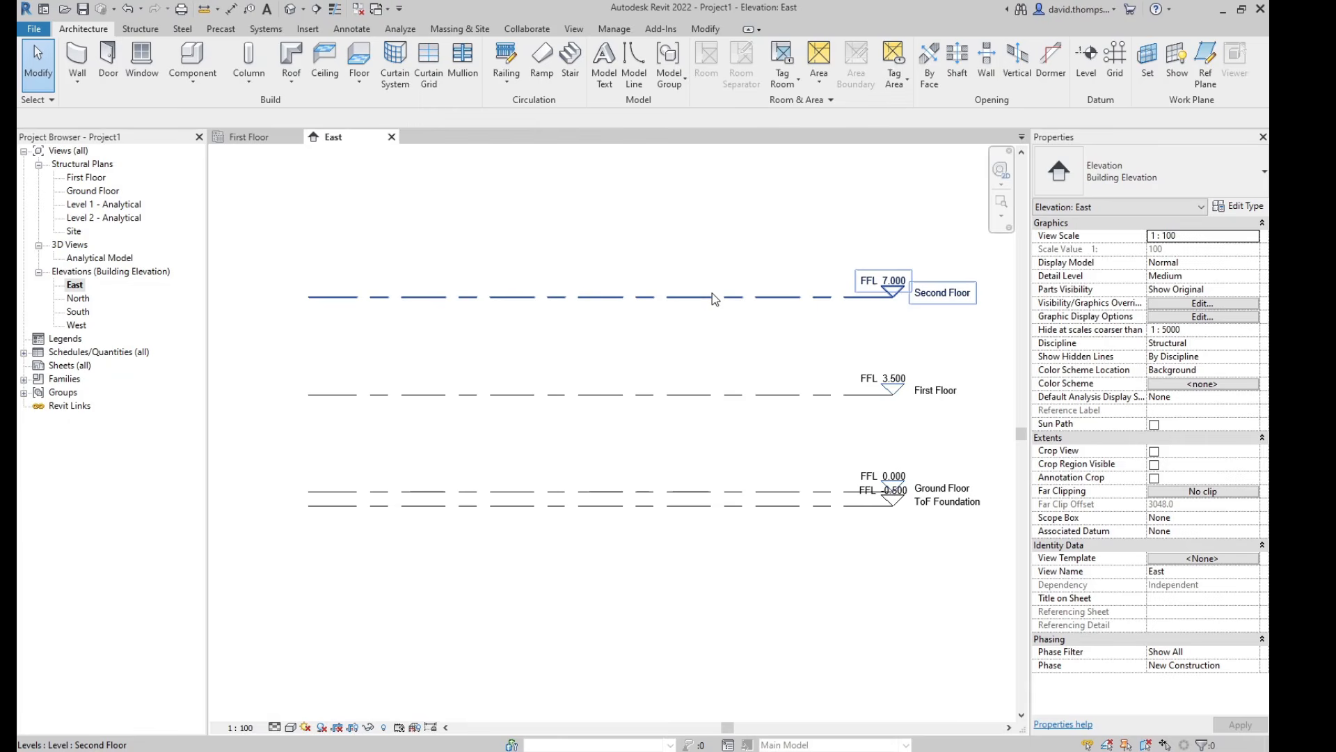
Step: Copy the Second Floor level 3500 mm straight up to create the topmost level
click(650, 298)
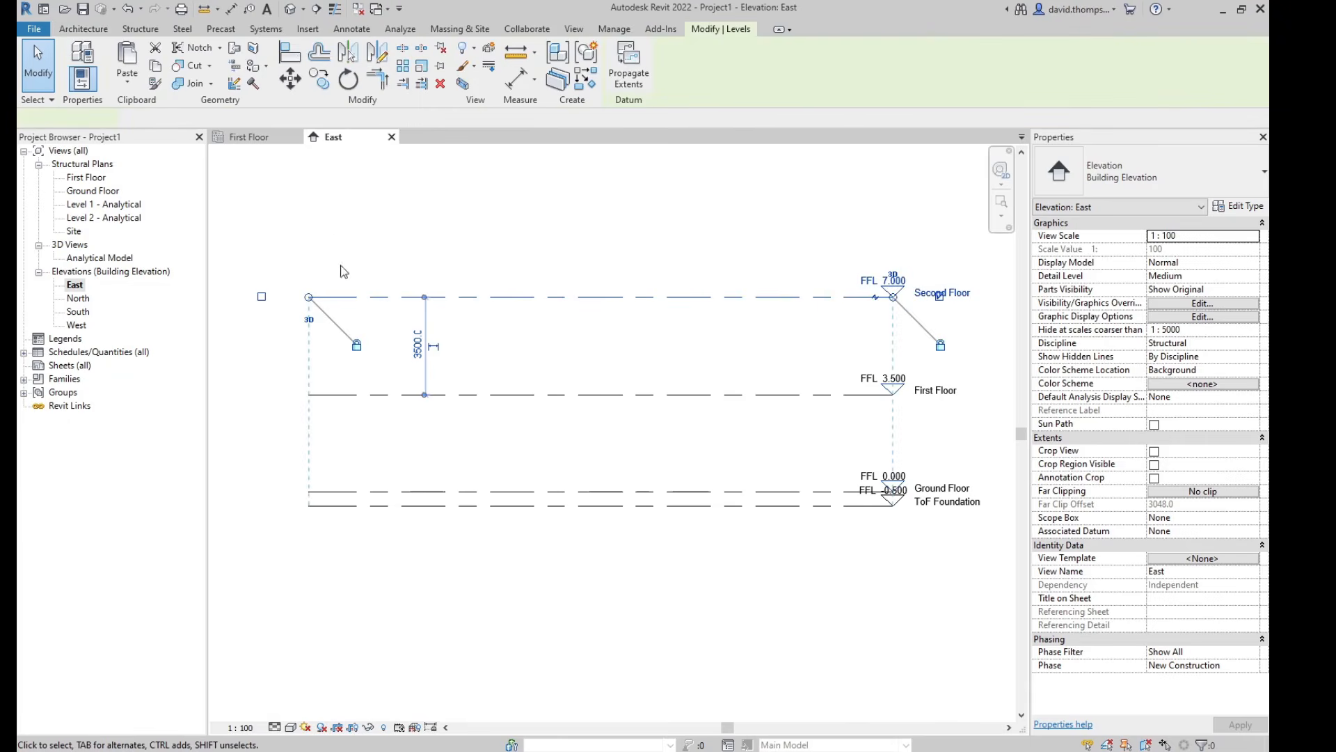
click(319, 78)
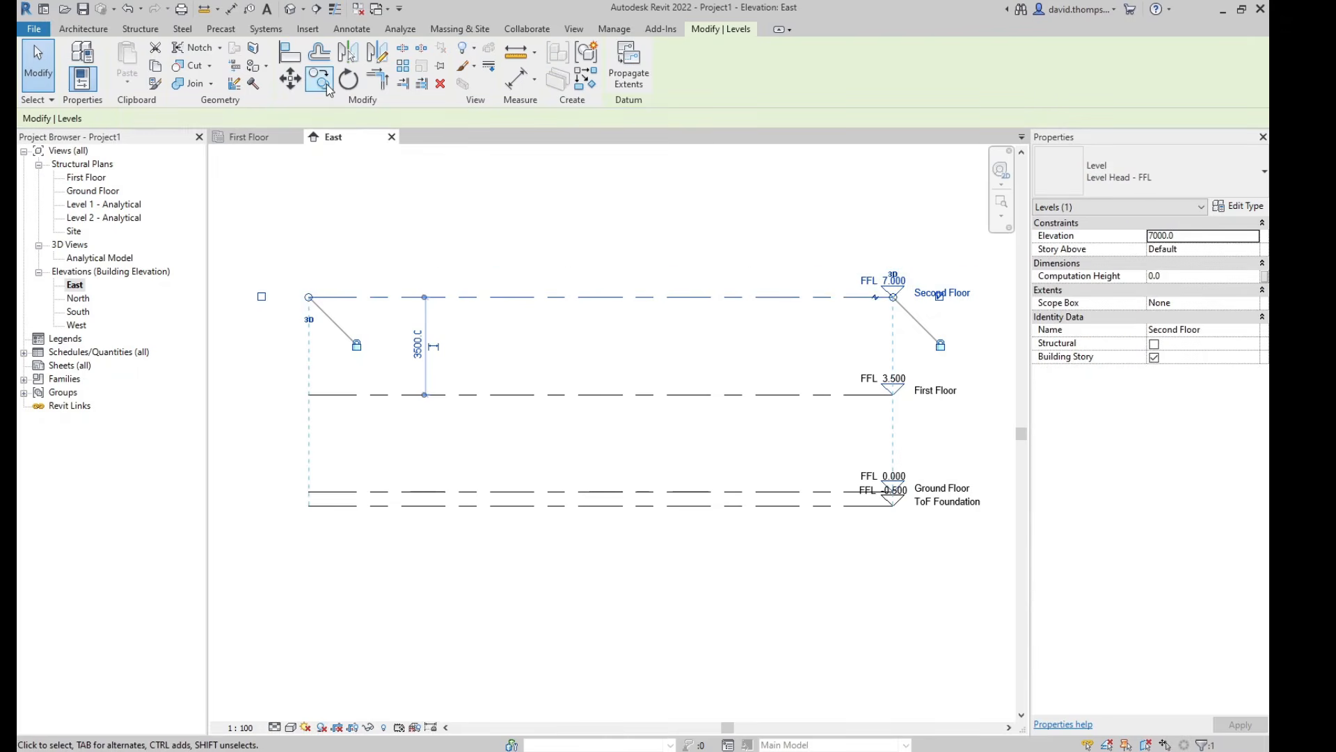
click(308, 295)
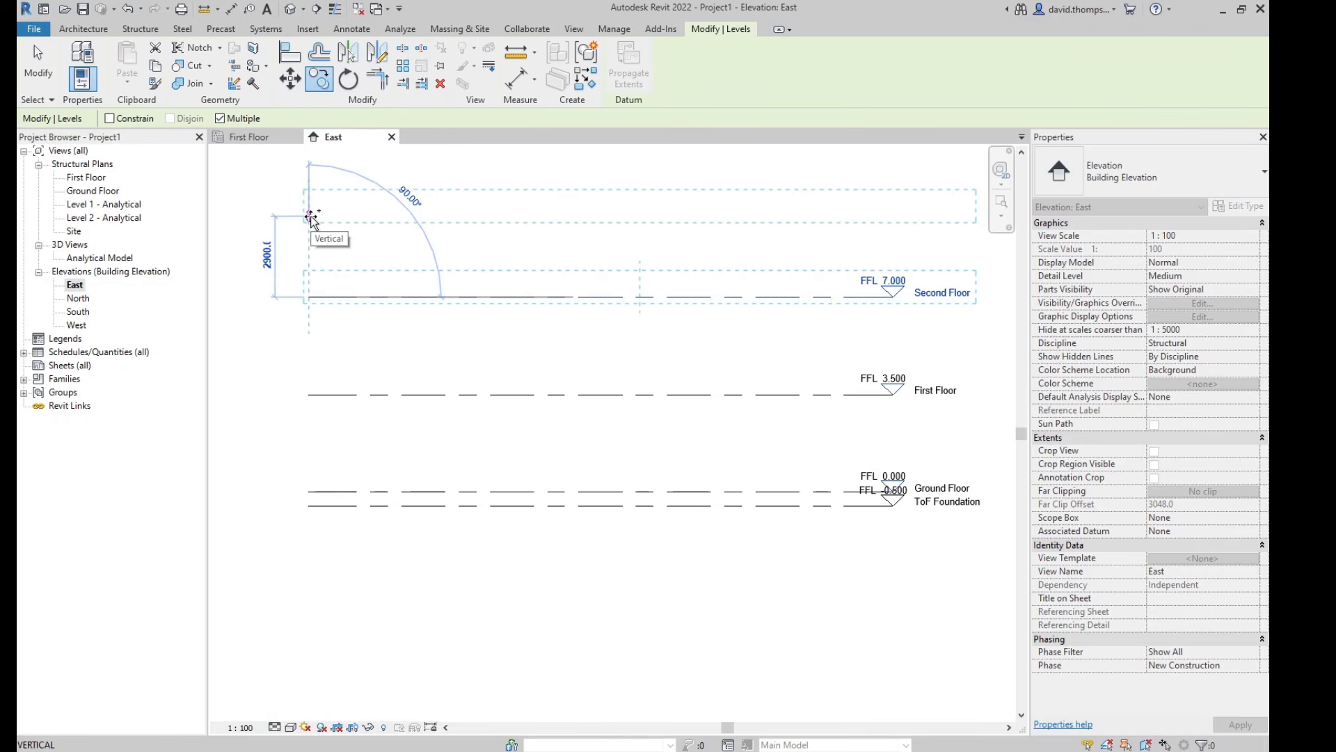
text(35)
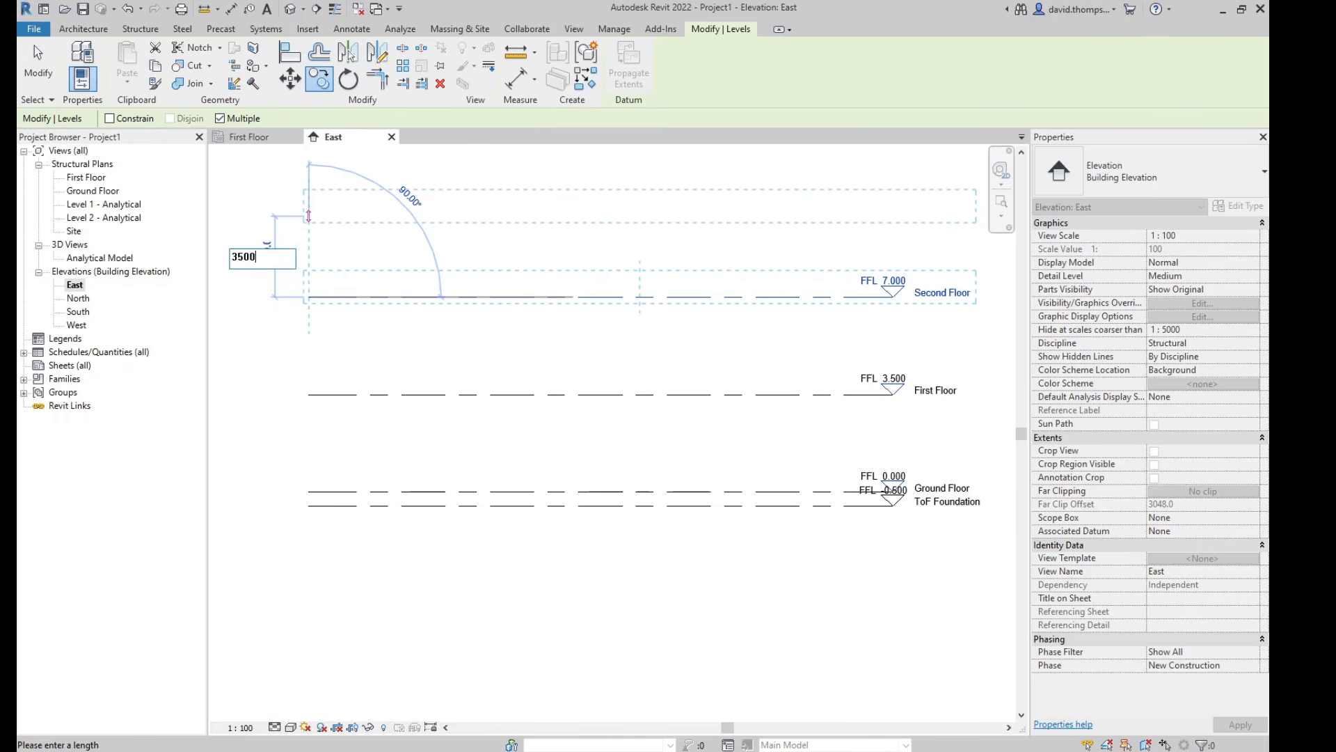
text(00)
key(Return)
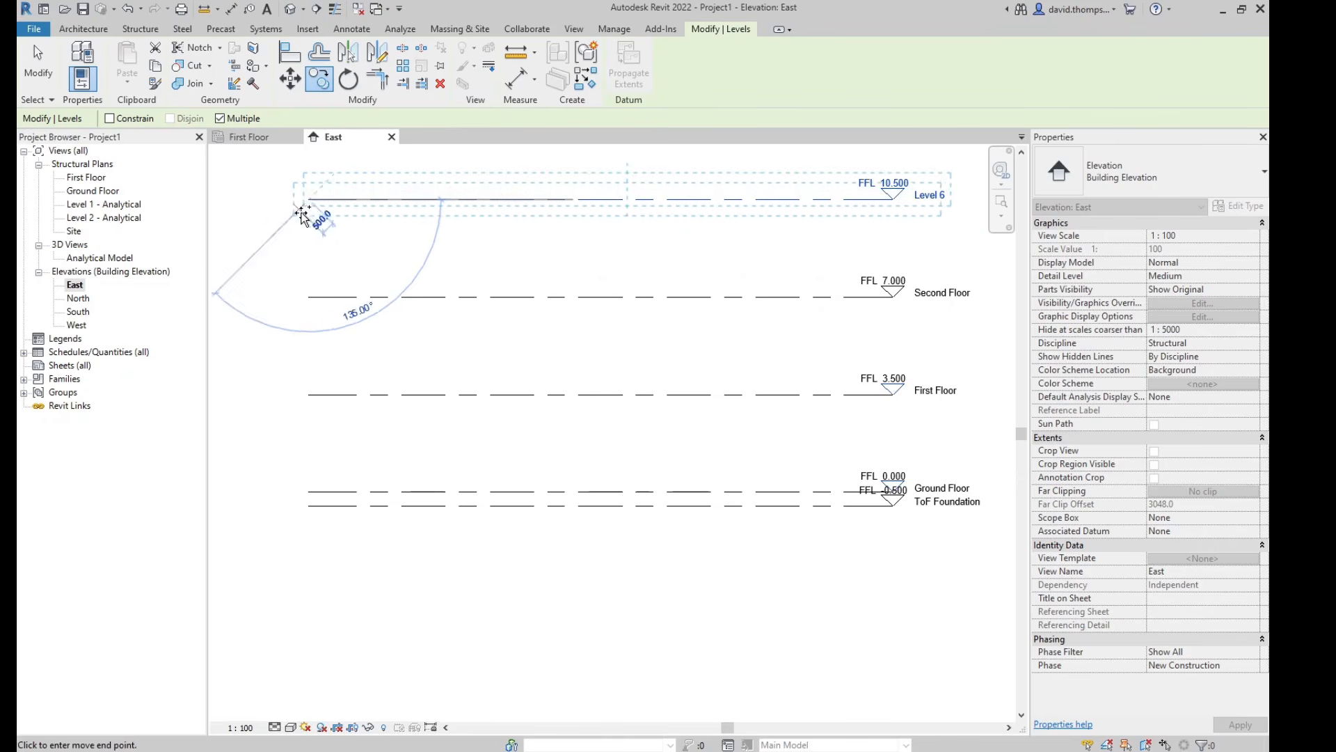
Step: Rename the topmost level as Roof Level
double_click(940, 194)
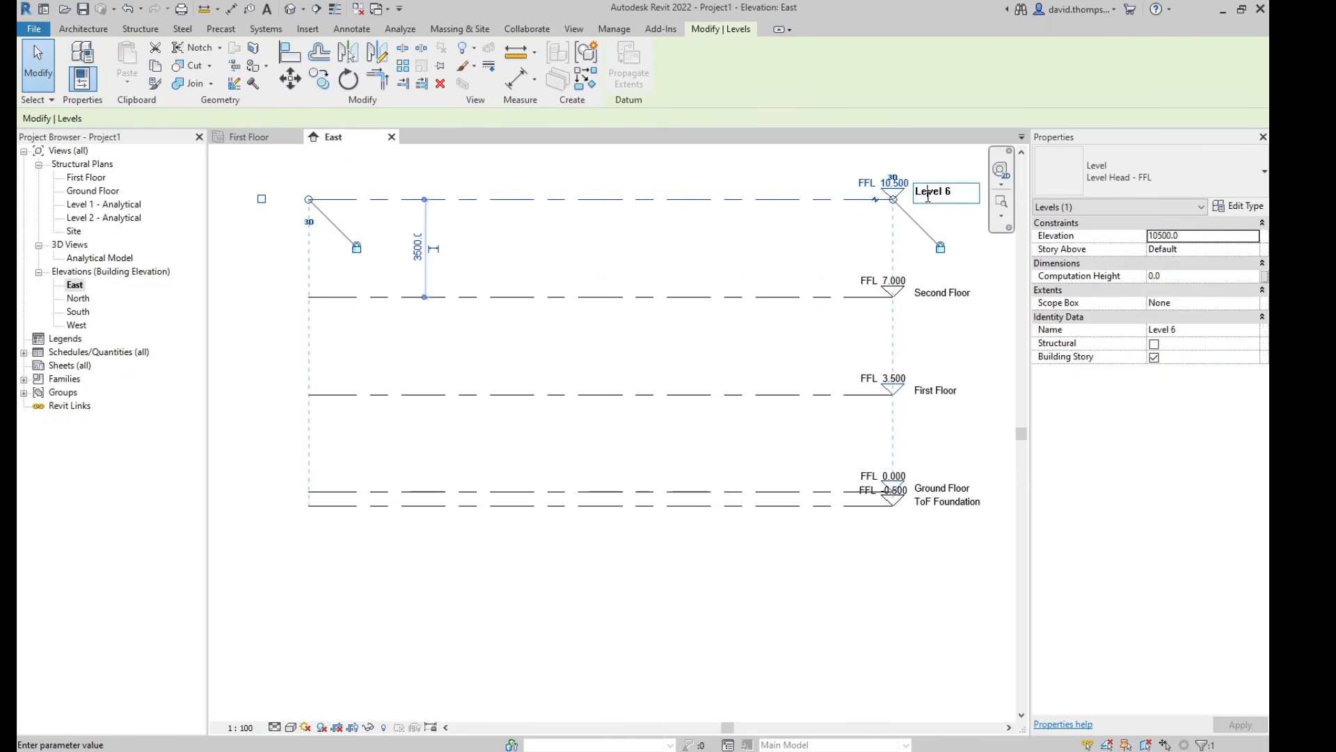
drag(950, 195, 903, 197)
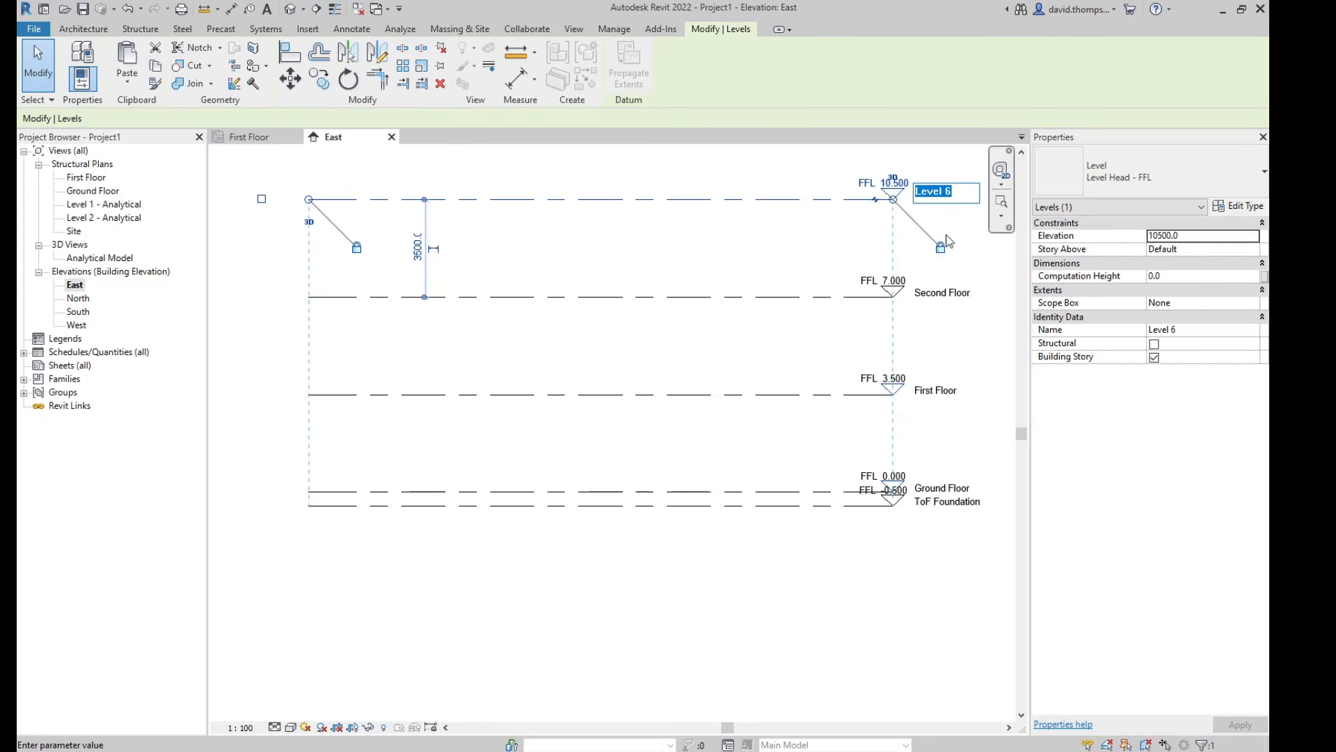
text(Roof Level)
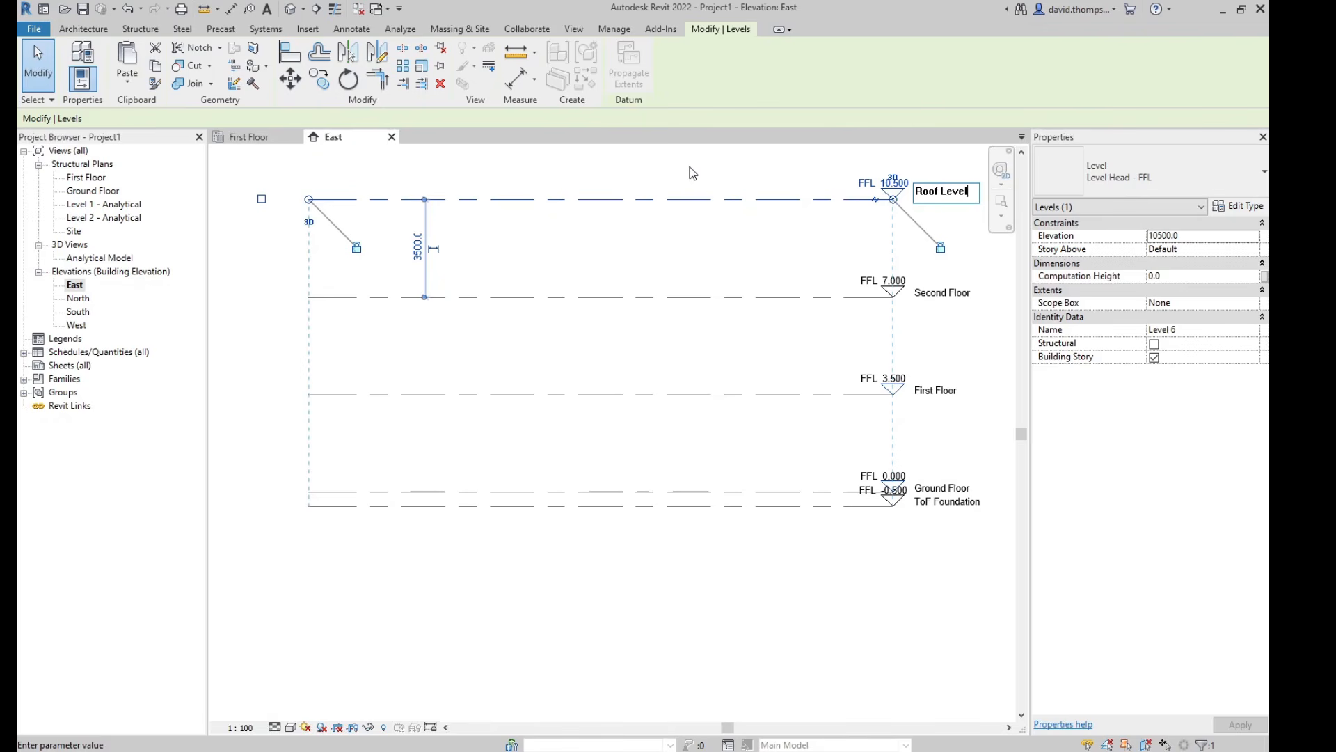
key(Return)
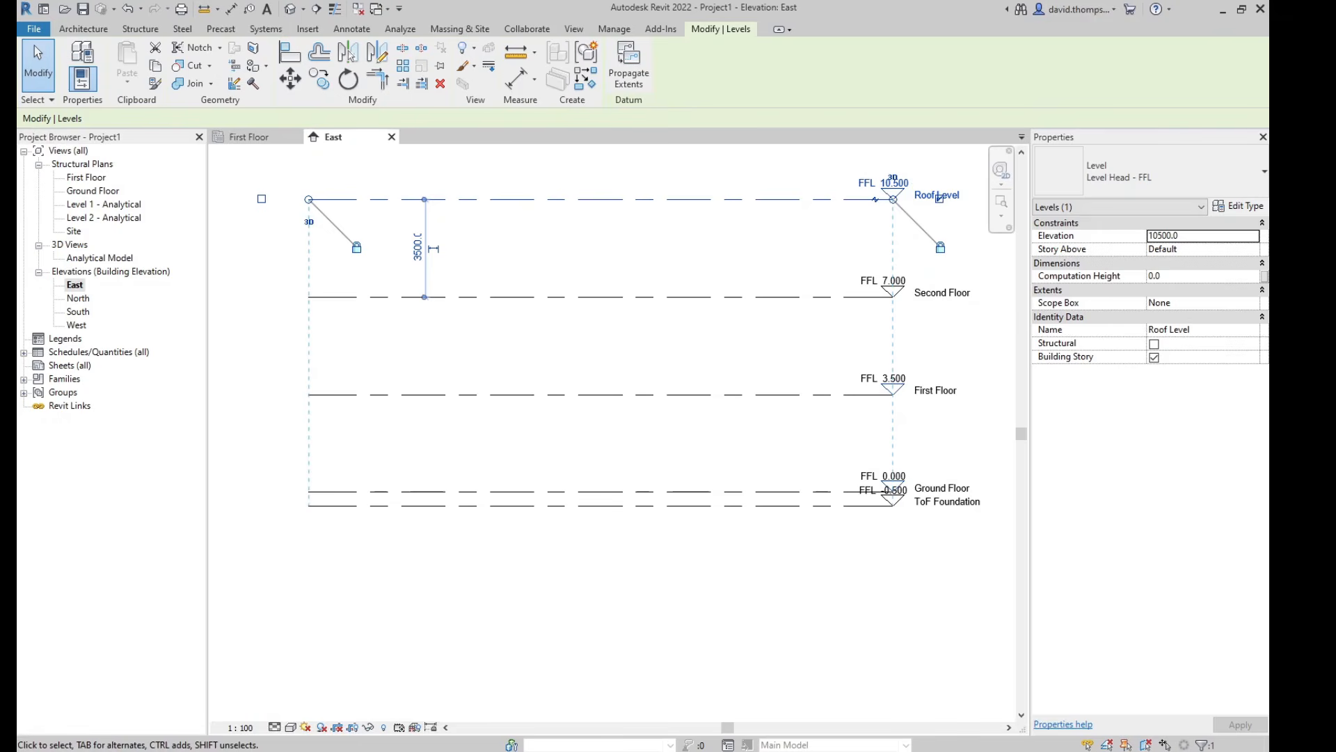
click(862, 209)
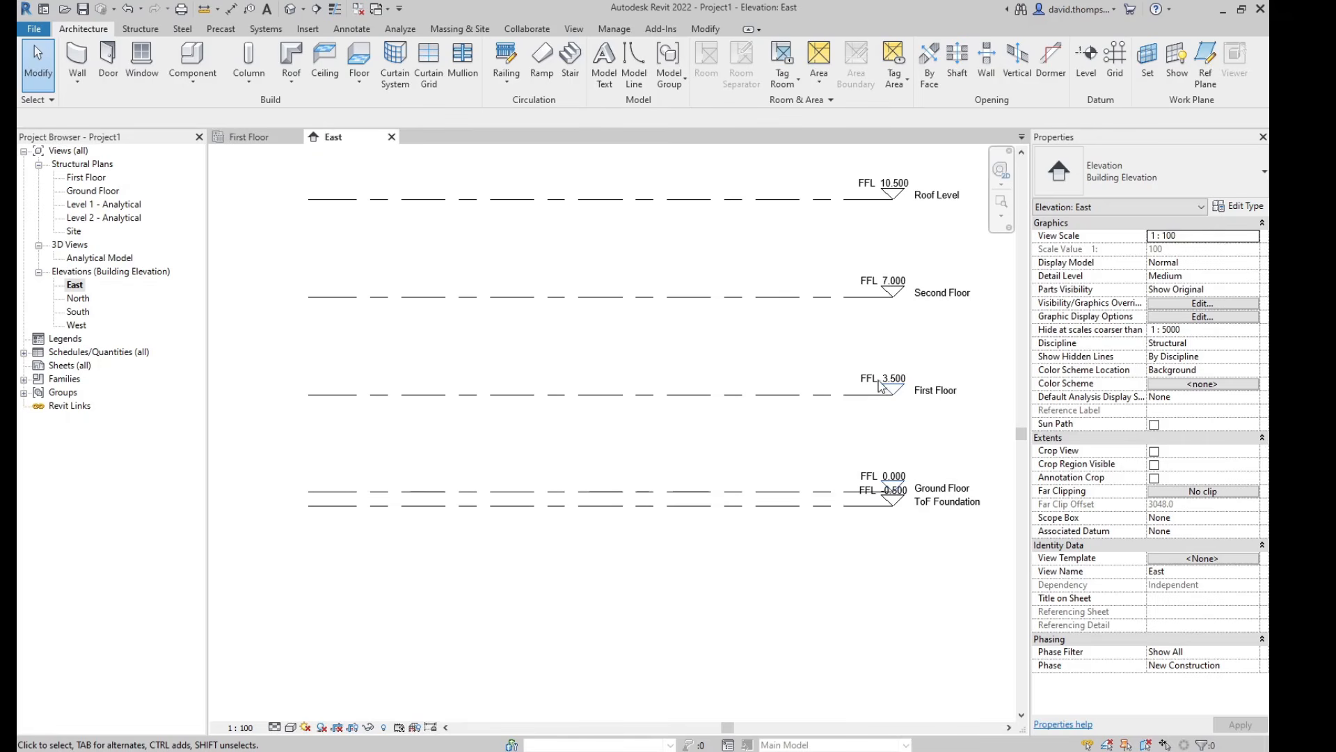
Step: Create floor plan views for the First Floor, Ground Floor, Roof Level, Second Floor and ToF Foundation levels
click(583, 35)
click(574, 32)
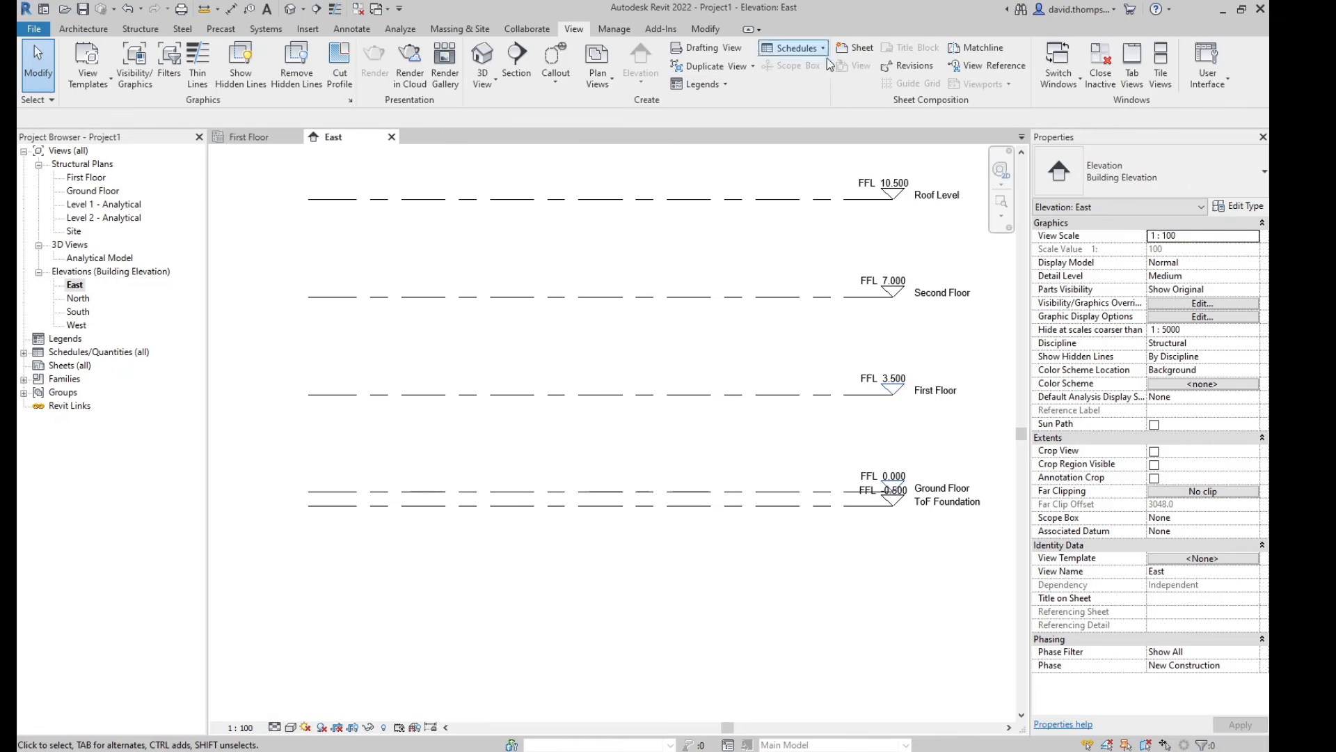
click(604, 88)
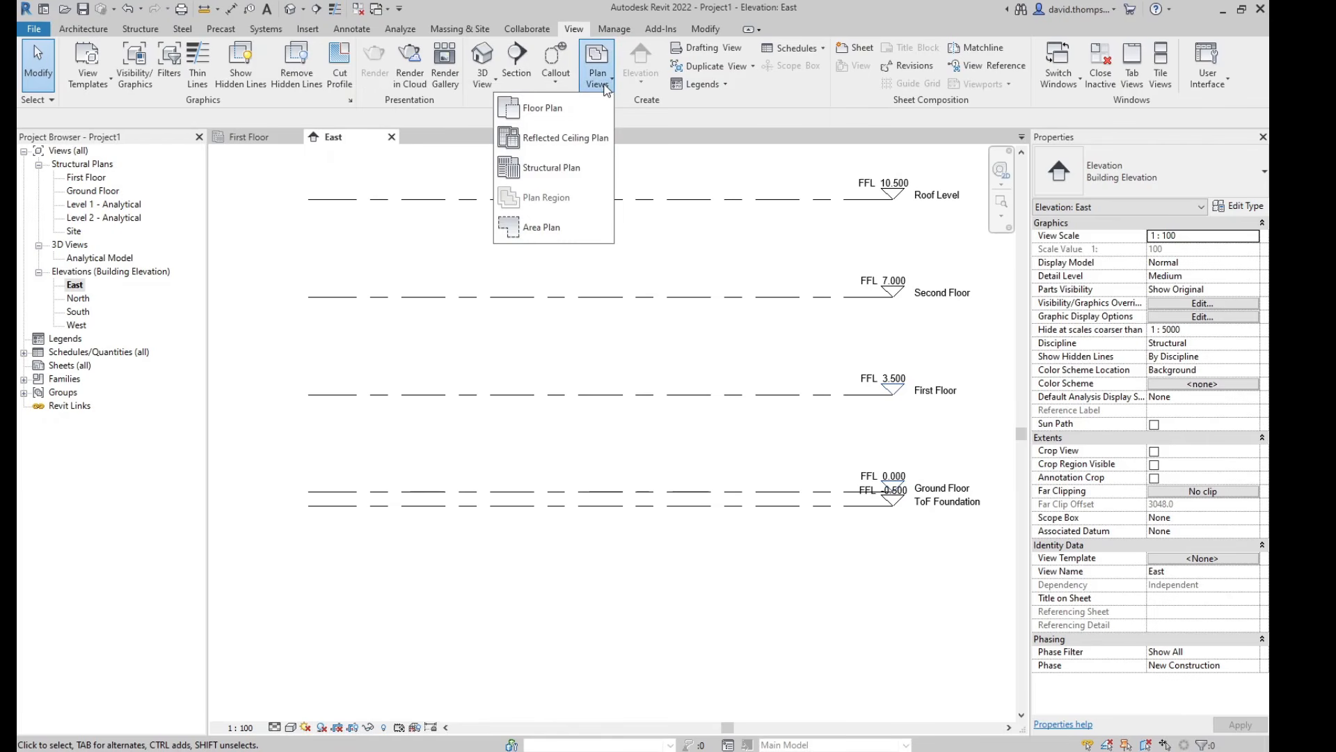
click(556, 109)
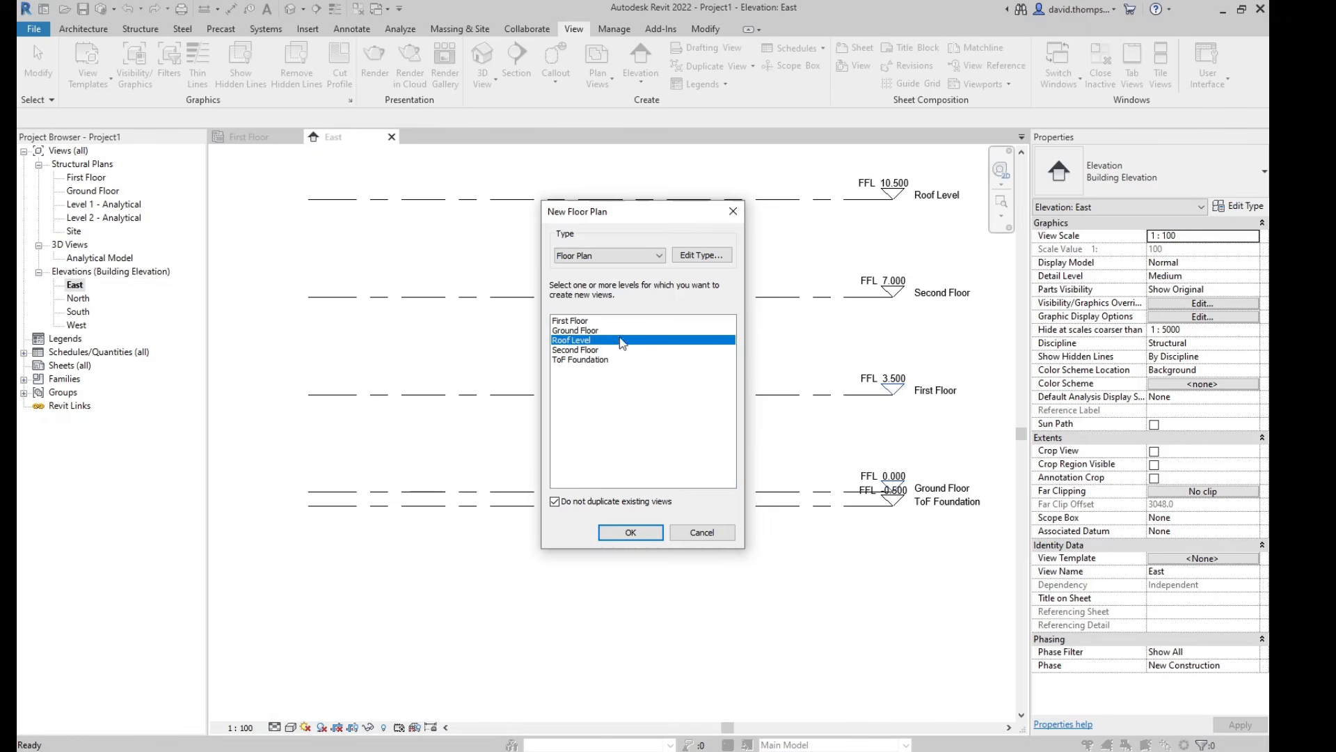
click(606, 323)
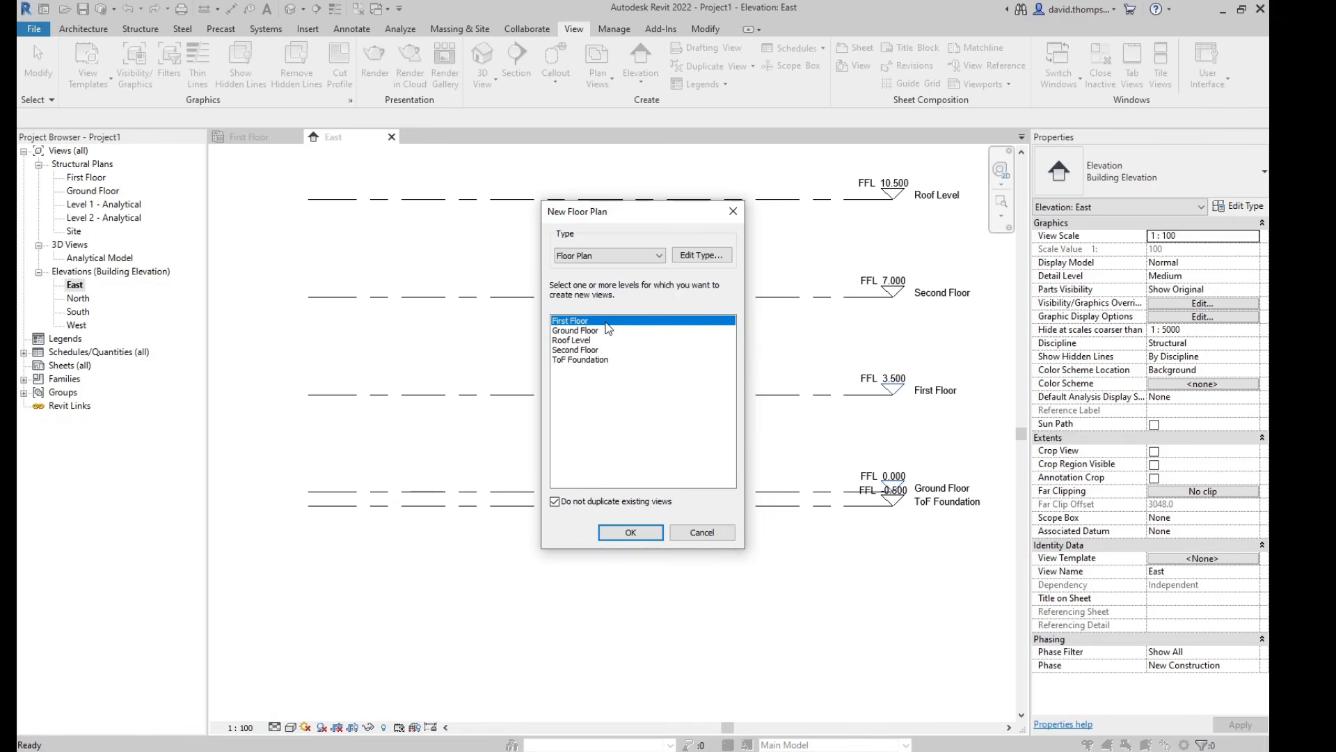
key(shift+Down)
key(shift+Down)
key(shift+Down)
key(shift+Down)
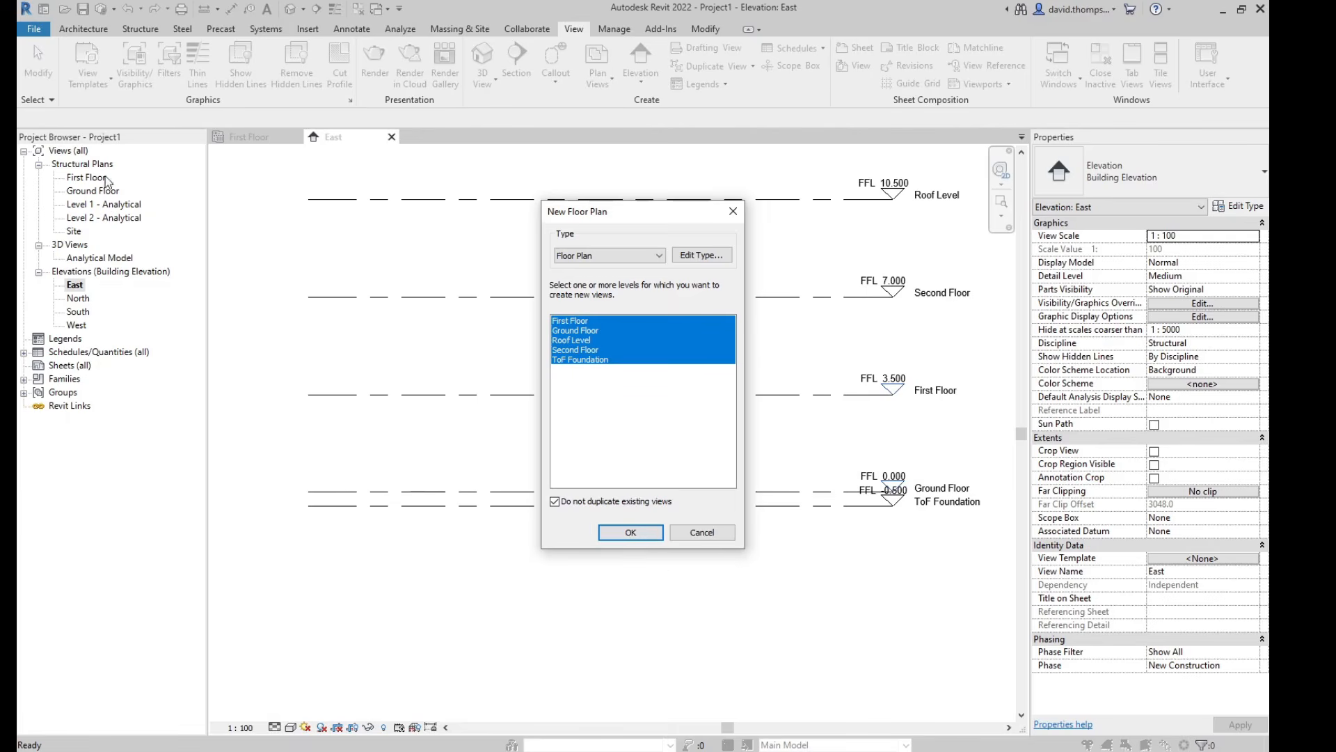
click(632, 533)
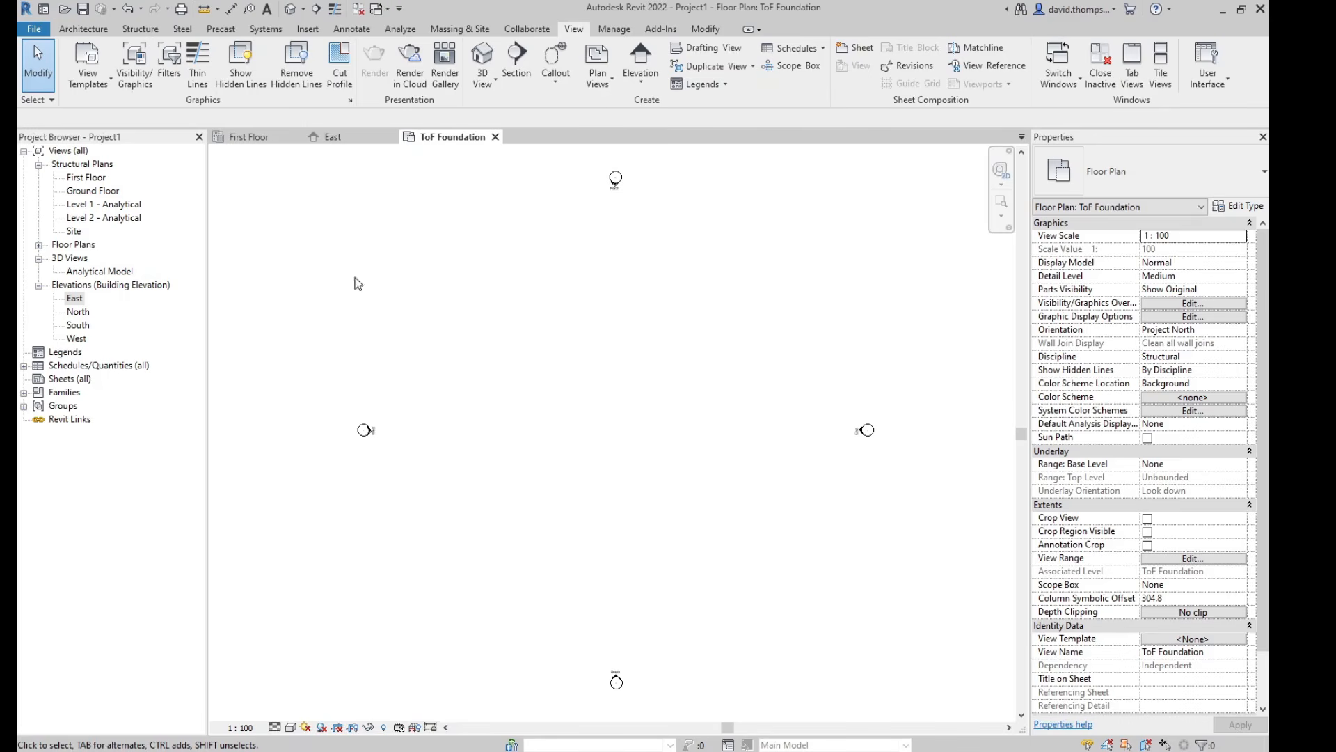
Step: Open the ToF Foundation floor plan and draw a vertical grid line upward, just inside the west elevation marker
click(38, 246)
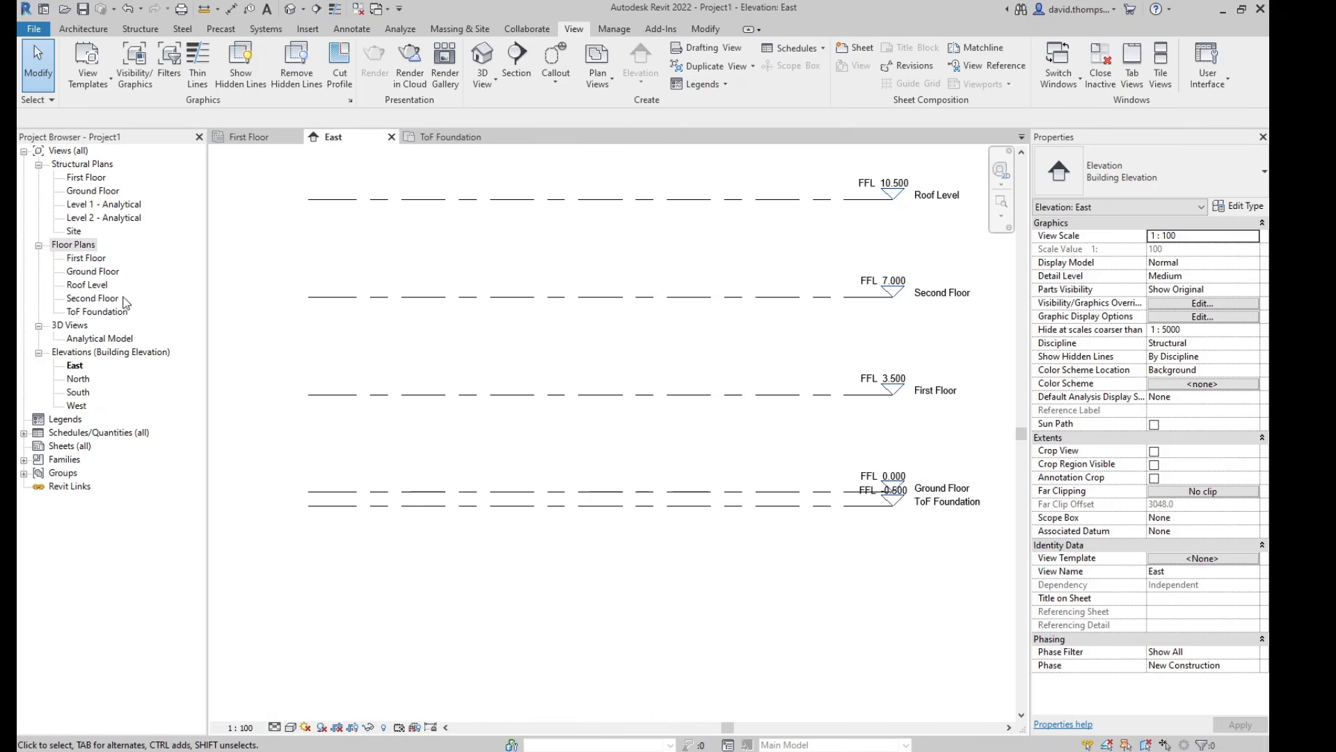
double_click(98, 312)
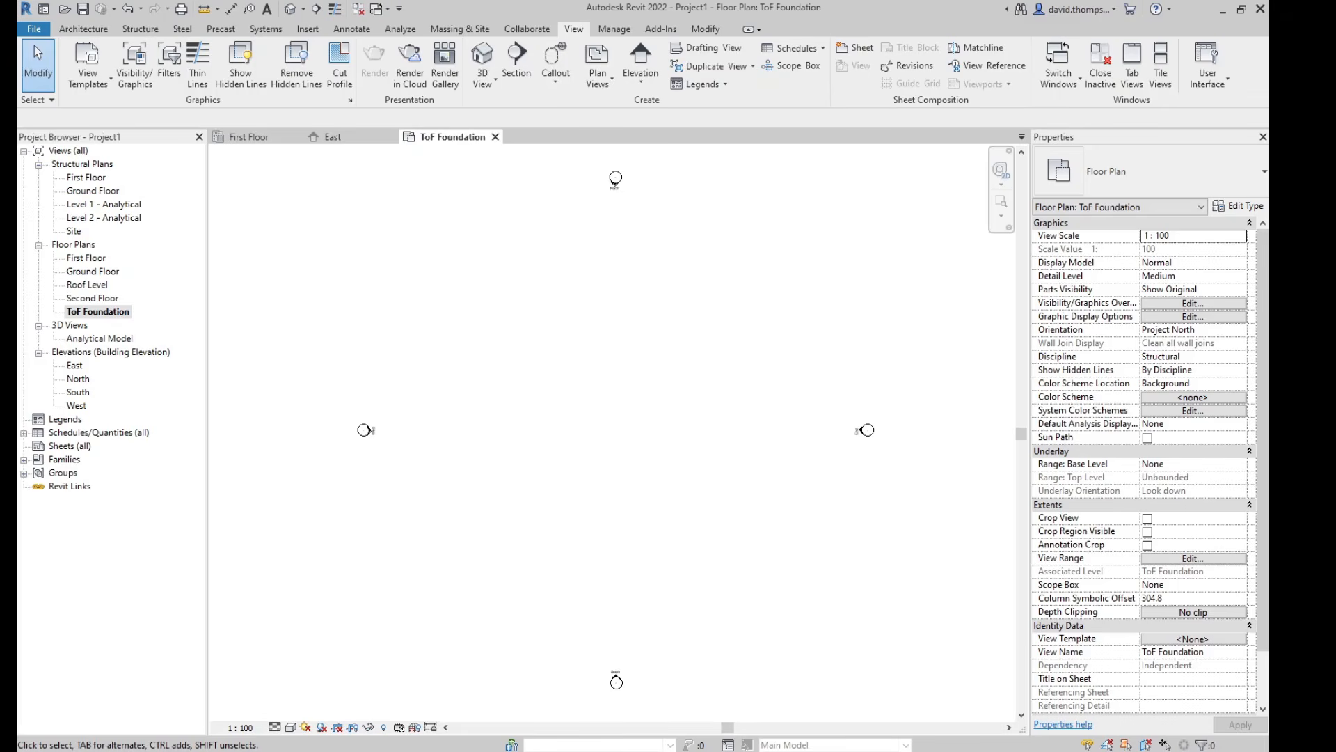
click(136, 29)
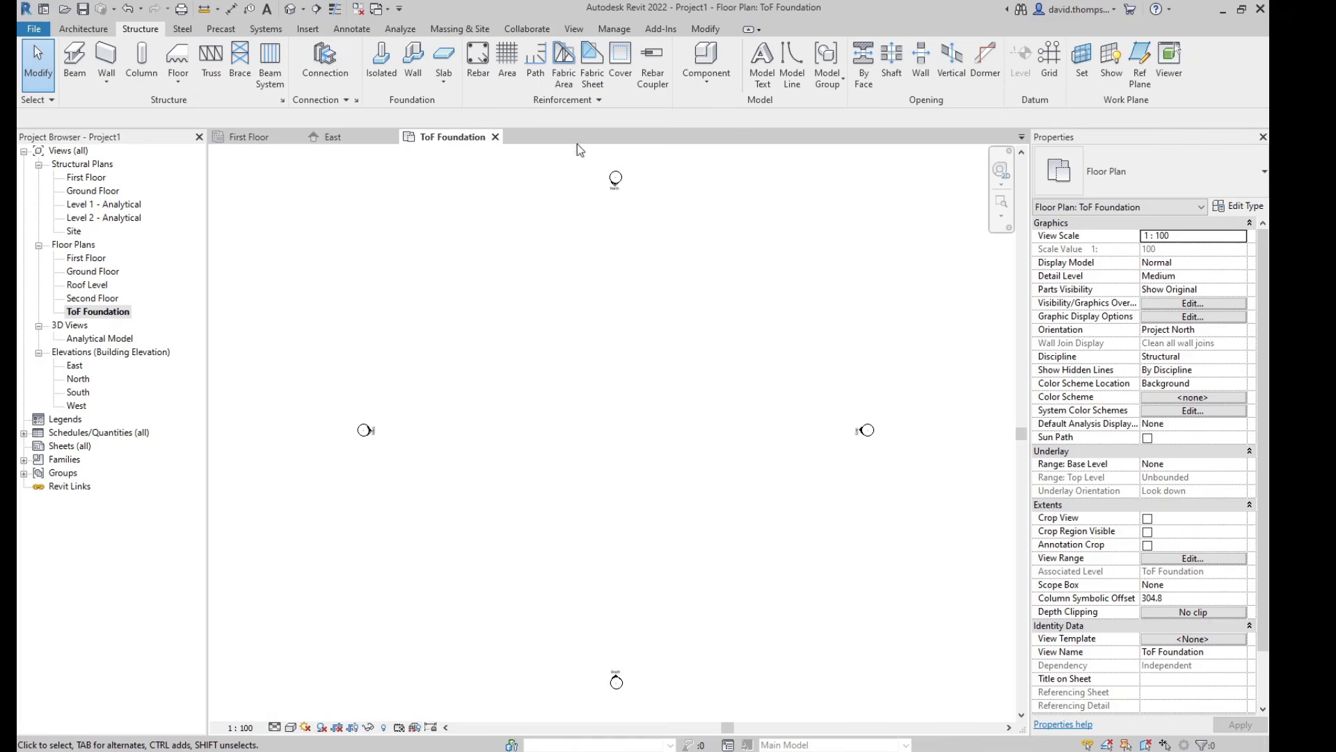
click(1051, 74)
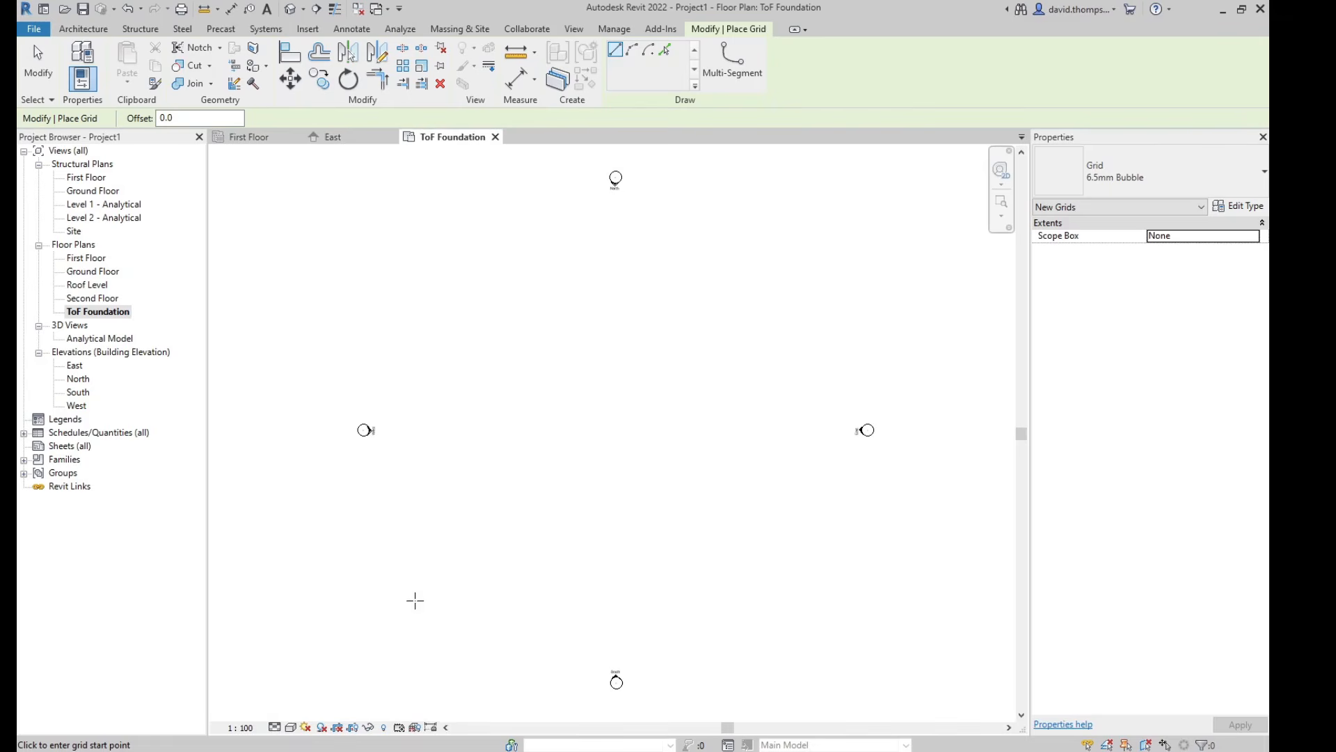
click(454, 632)
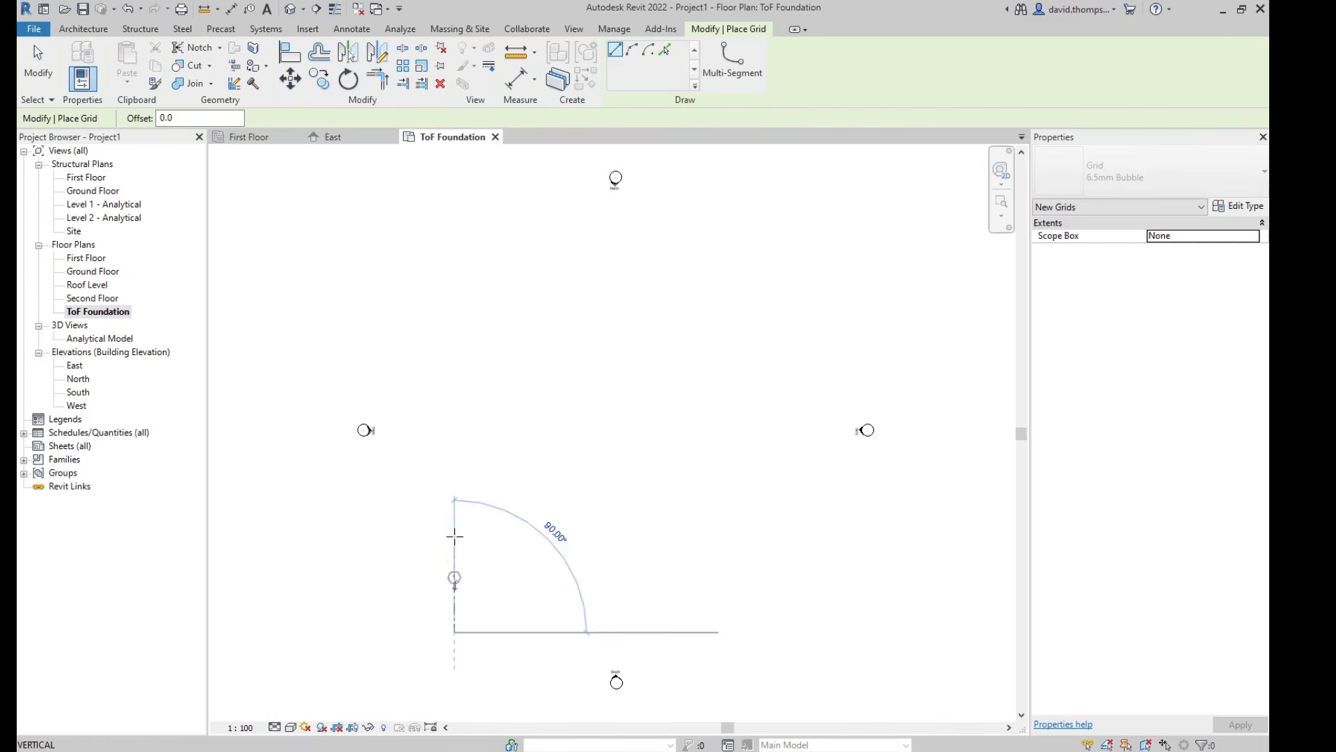
click(455, 235)
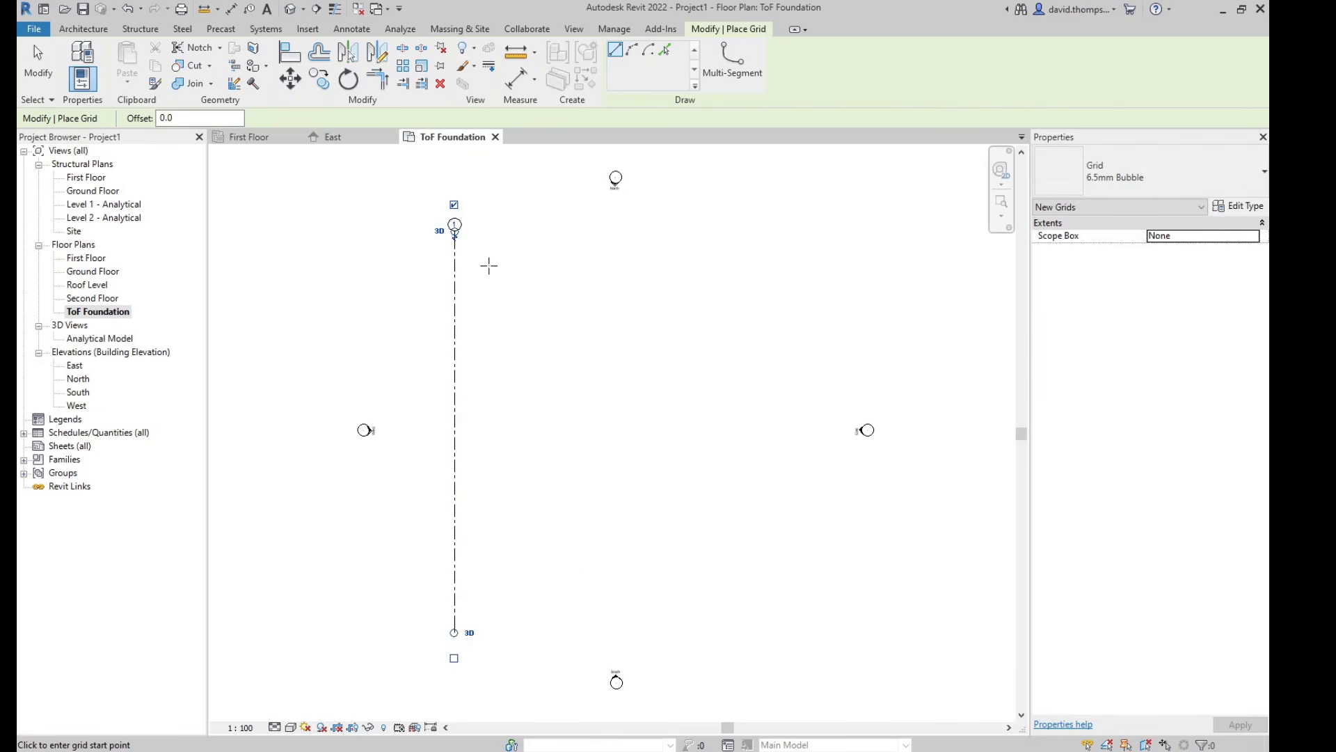
Step: Rename the vertical grid line as A
key(Escape)
scroll(451, 221, up, 2)
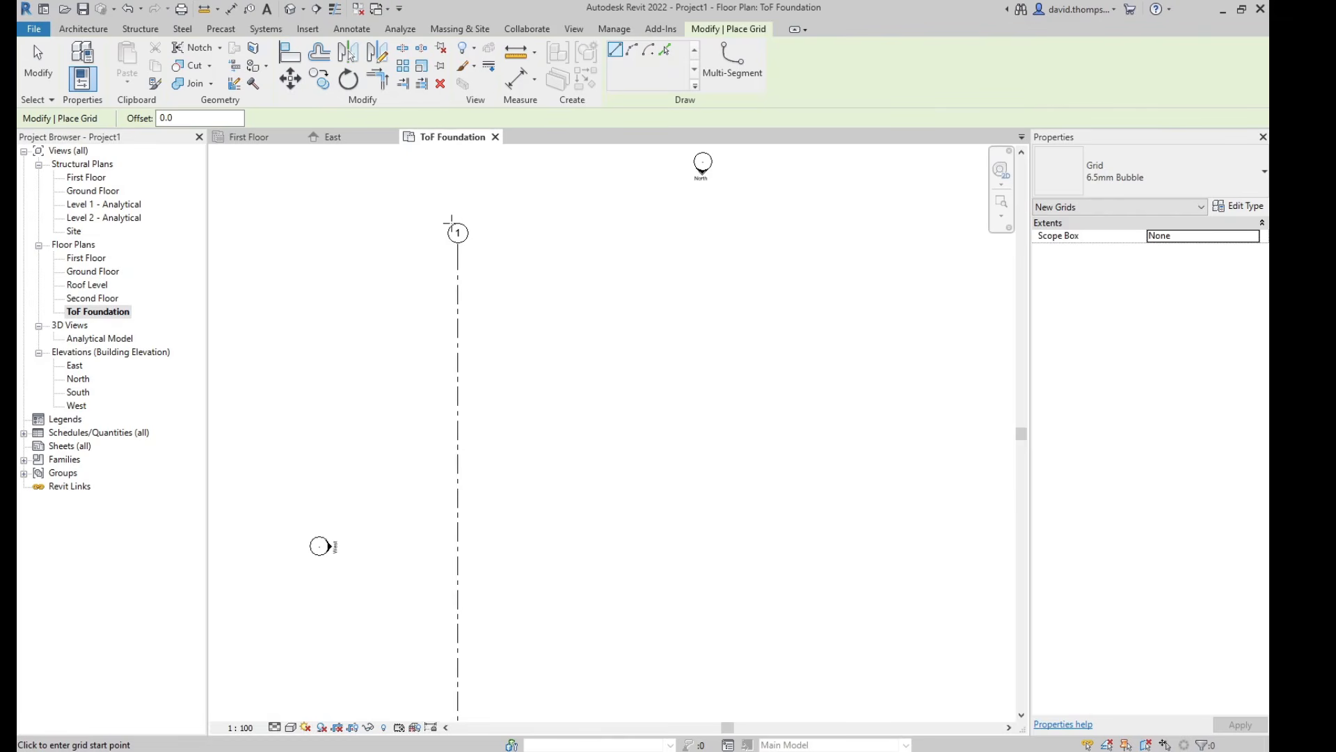
key(Escape)
key(Escape)
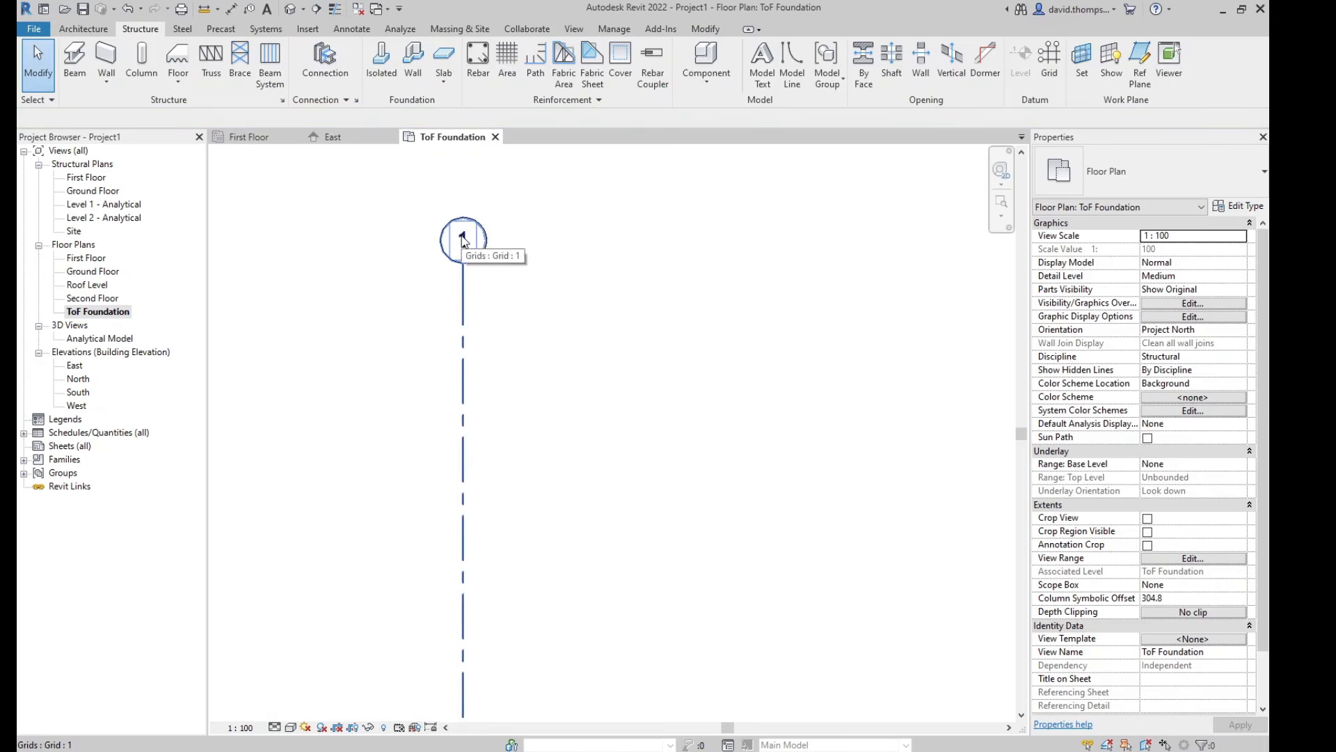
double_click(464, 240)
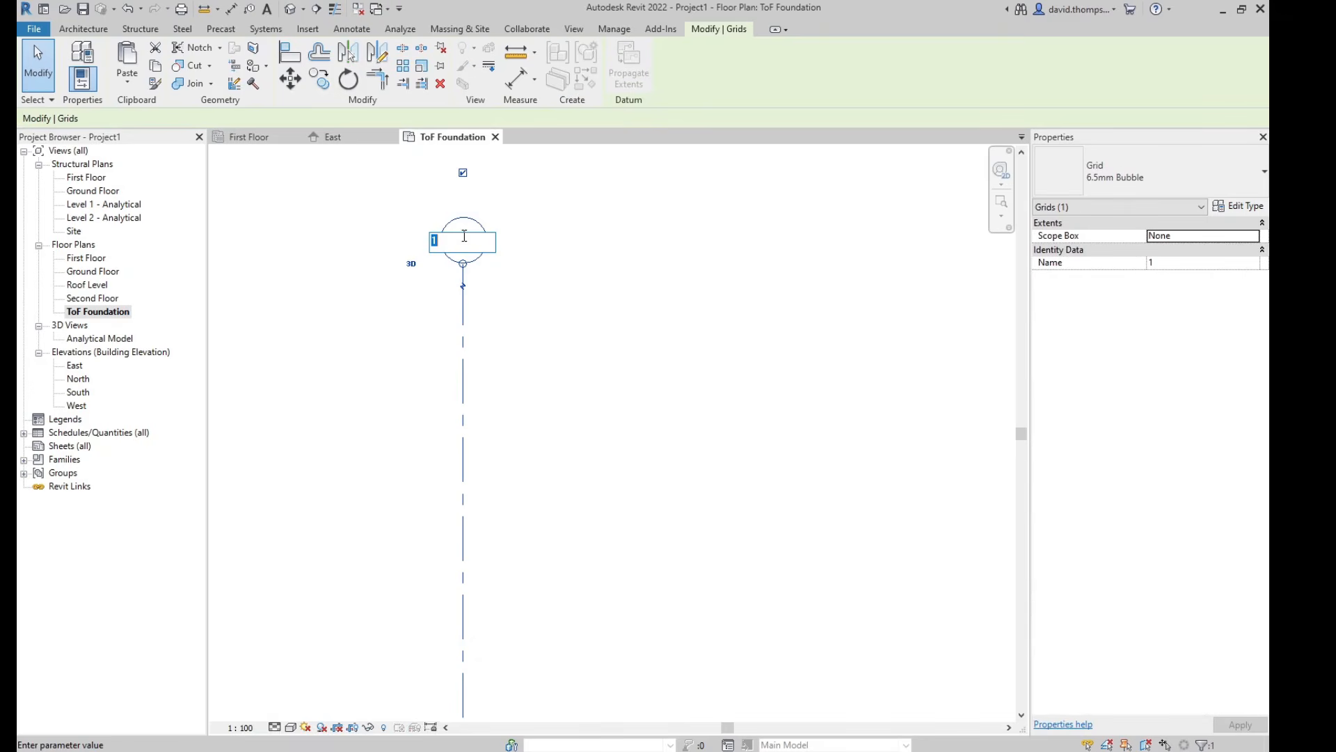
text(A)
click(536, 203)
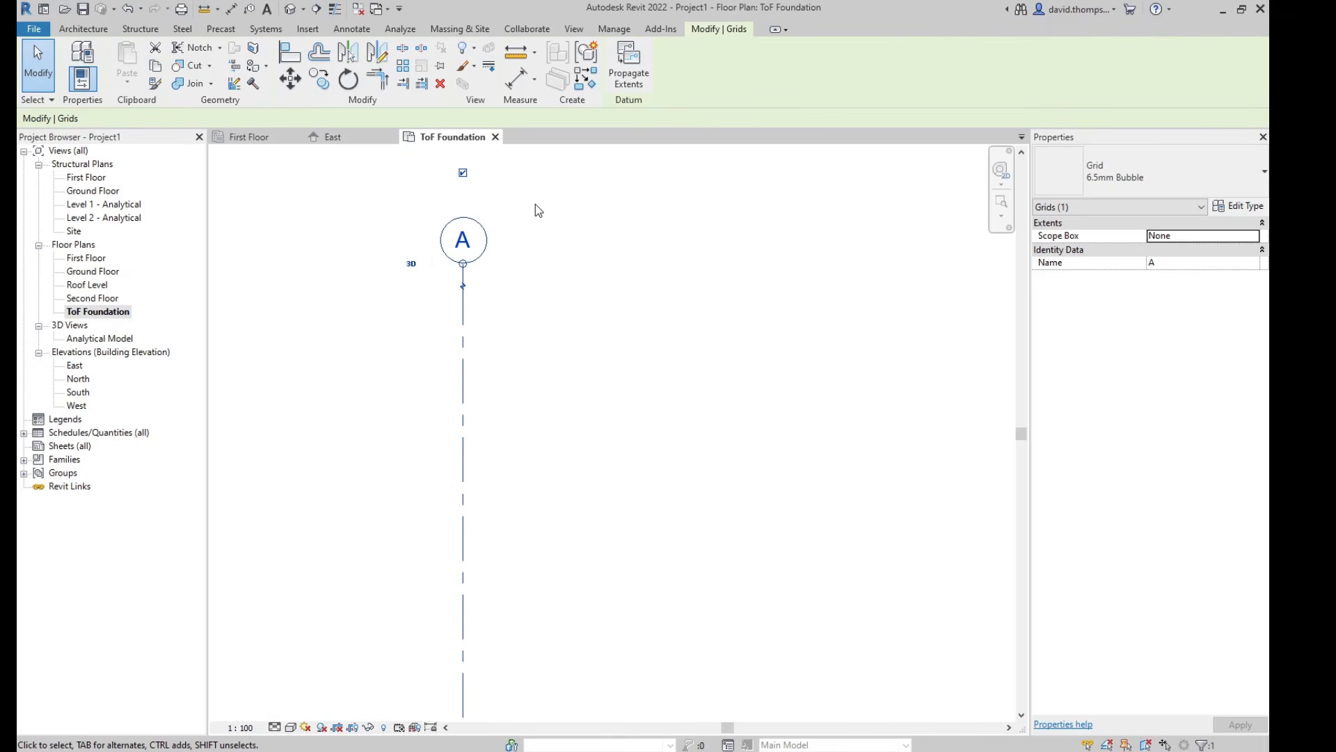
scroll(648, 231, down, 3)
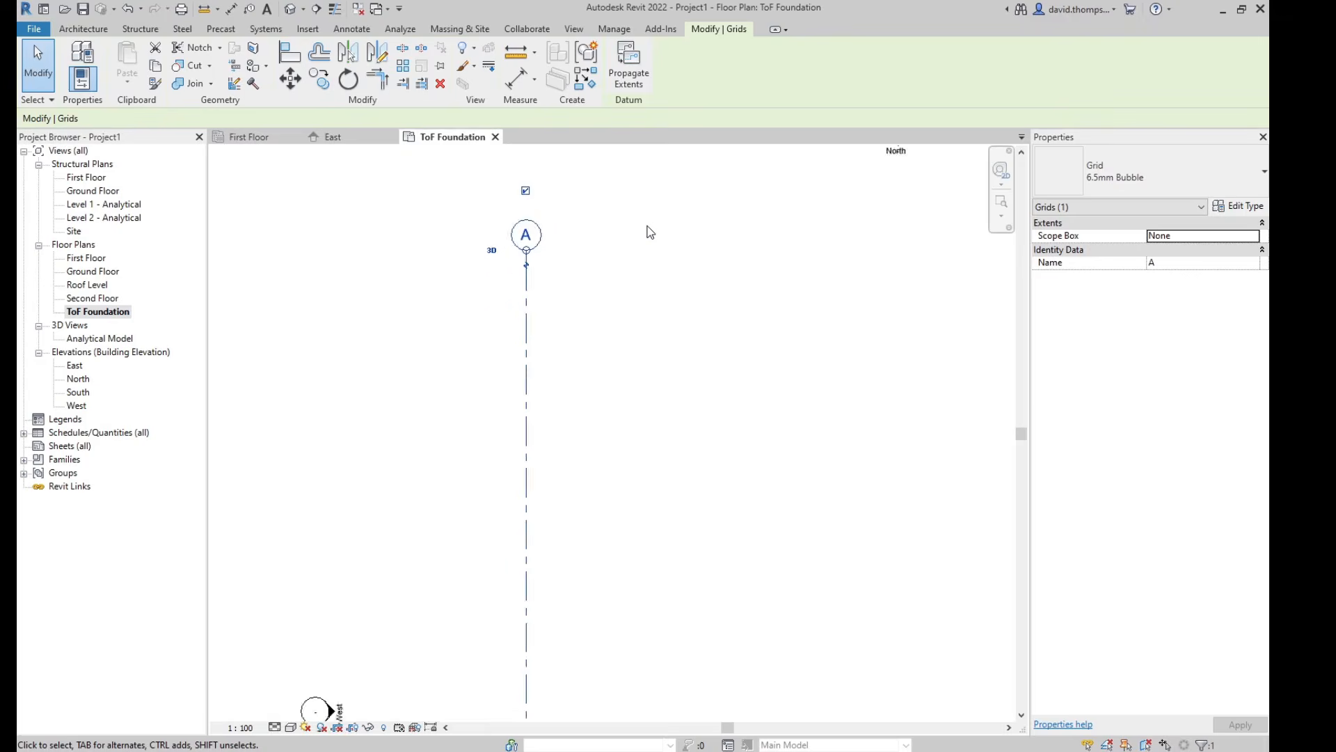
key(Escape)
Step: Copy grid A eastward five times in succession from its lower endpoint, spacing the grid lines 5000 mm apart
scroll(649, 231, down, 4)
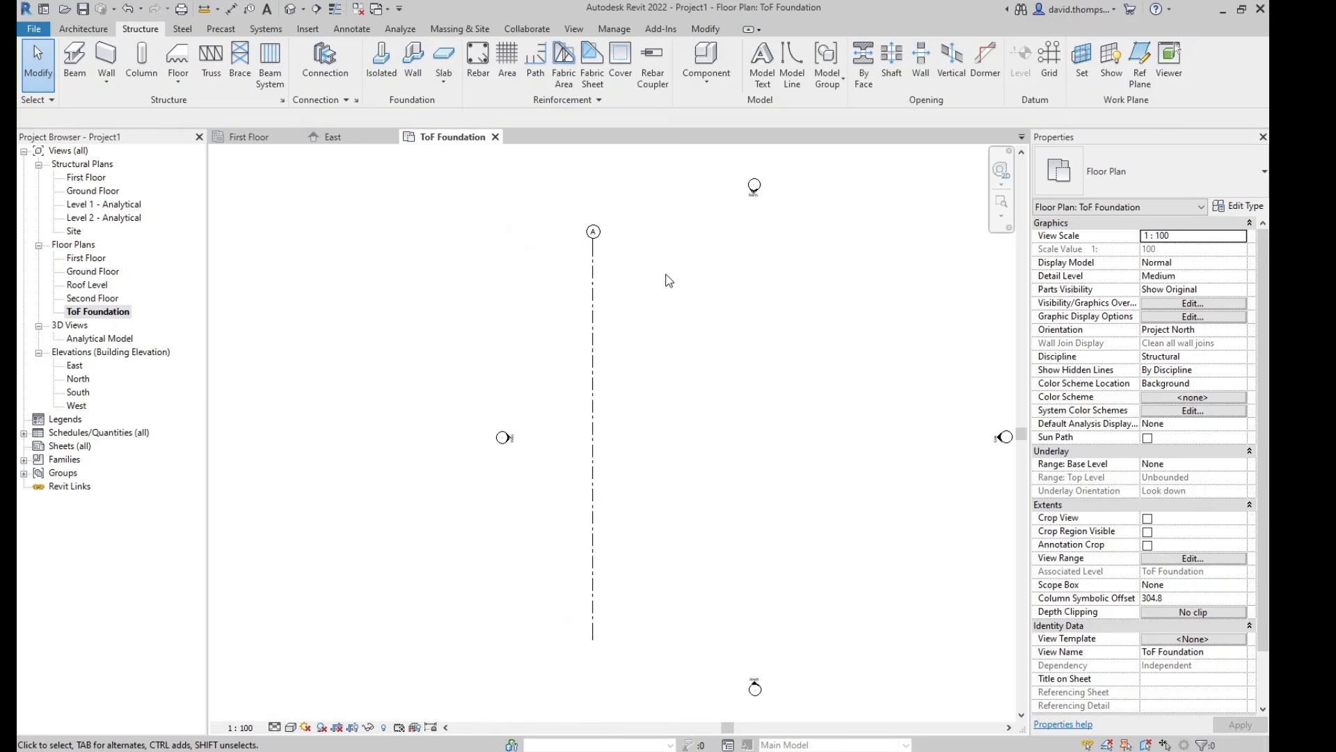
middle_drag(647, 284, 486, 274)
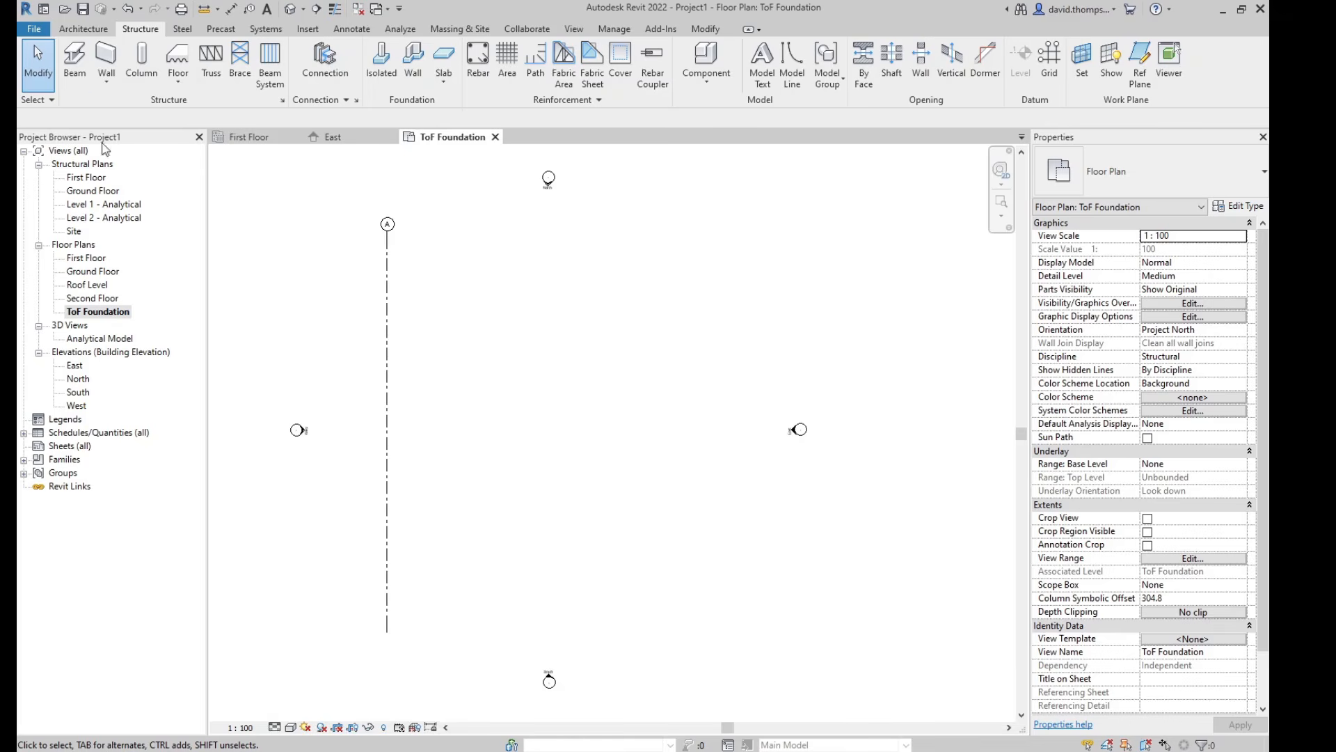
click(390, 267)
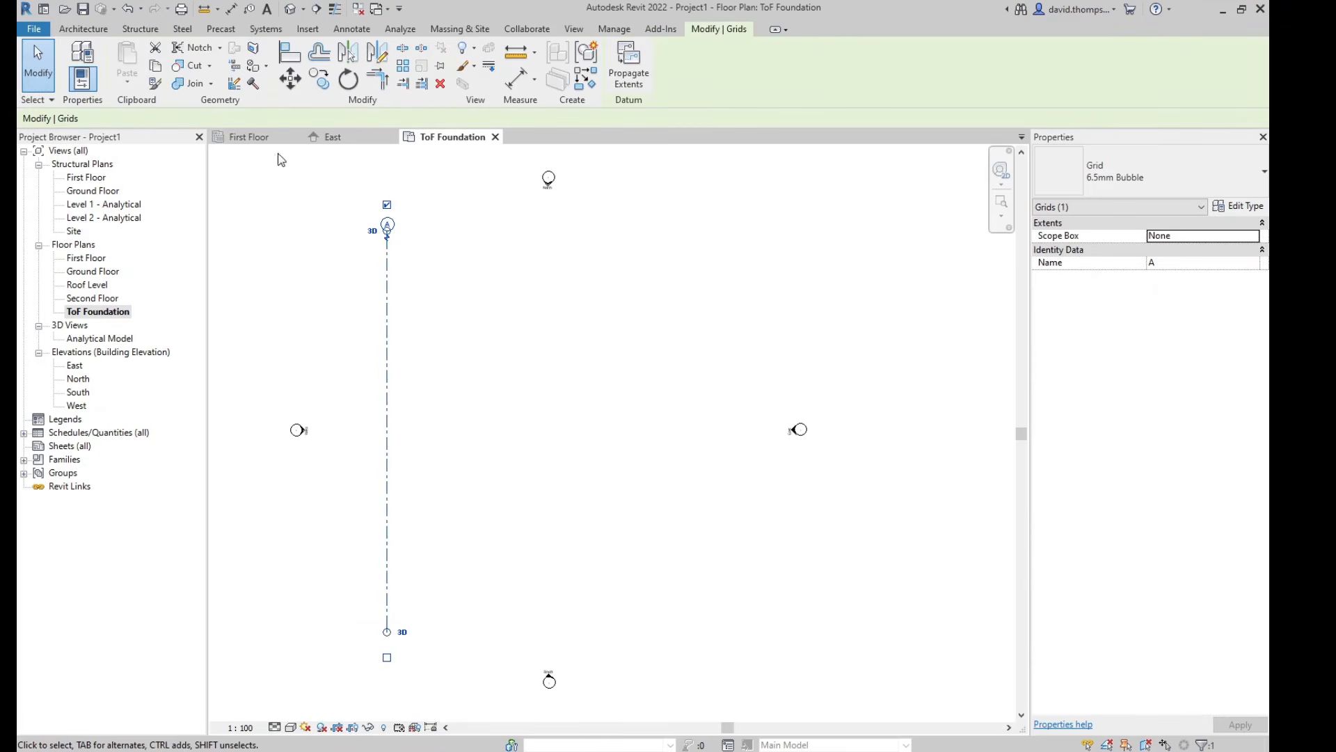
click(320, 81)
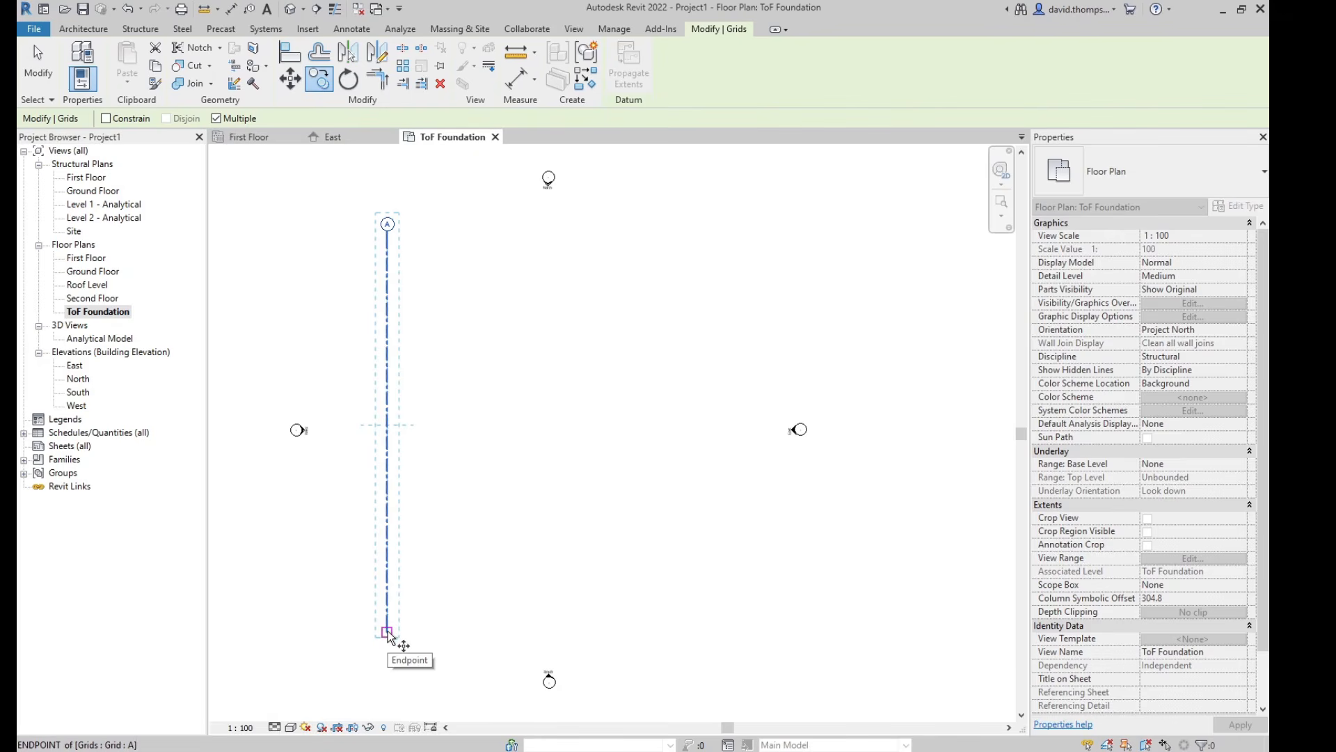
click(387, 630)
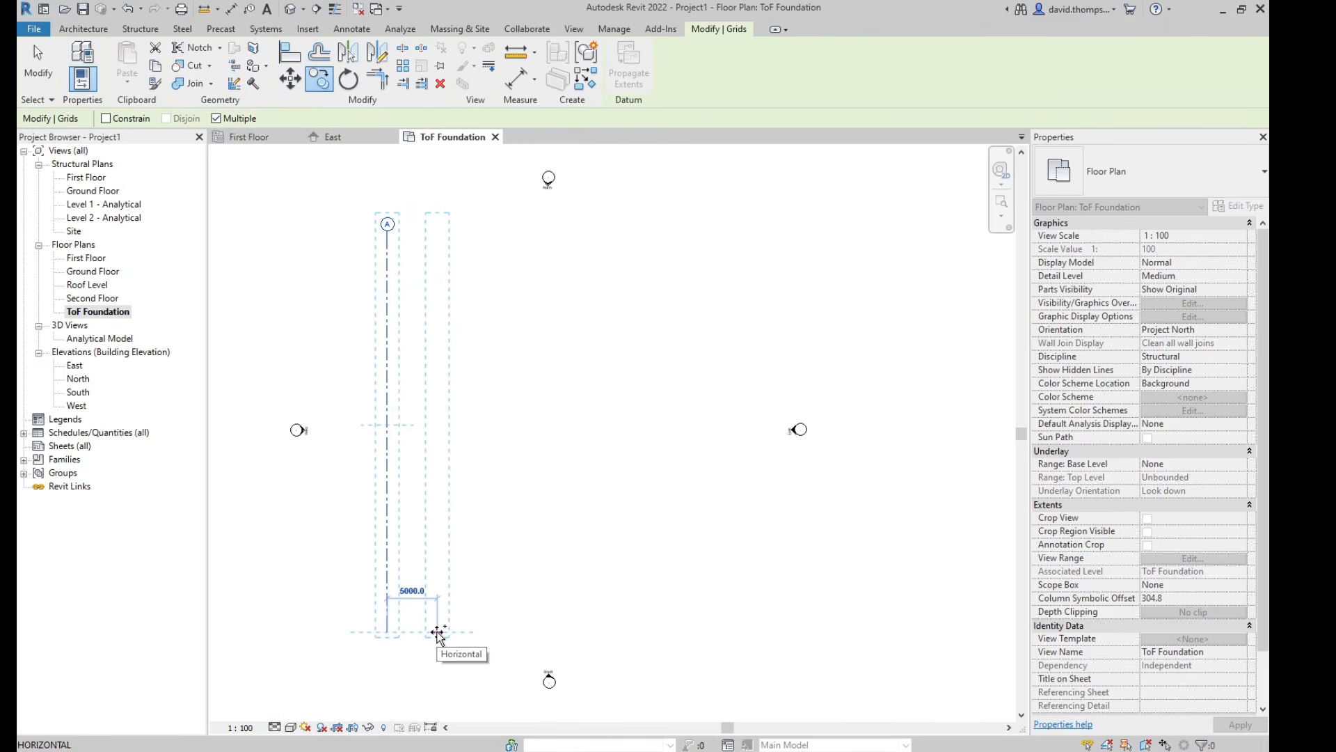
text(5000)
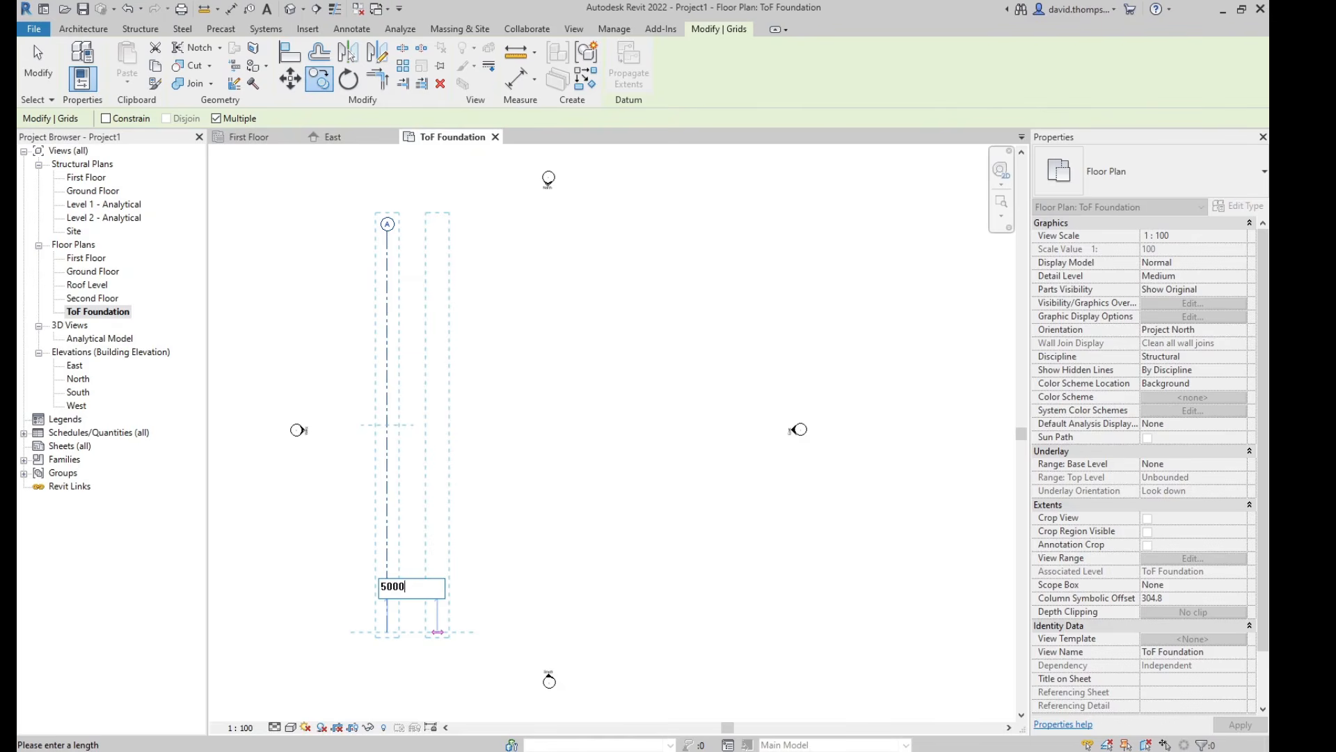
key(Return)
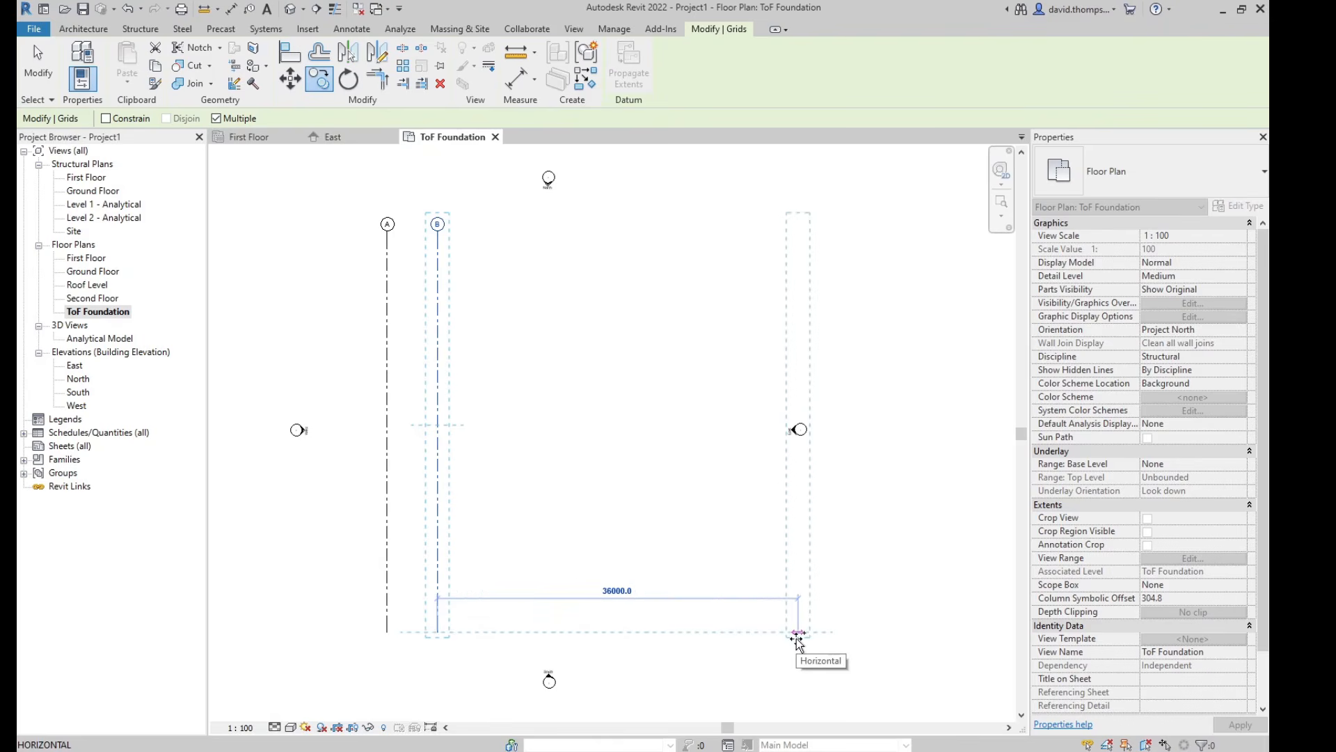
text(5000)
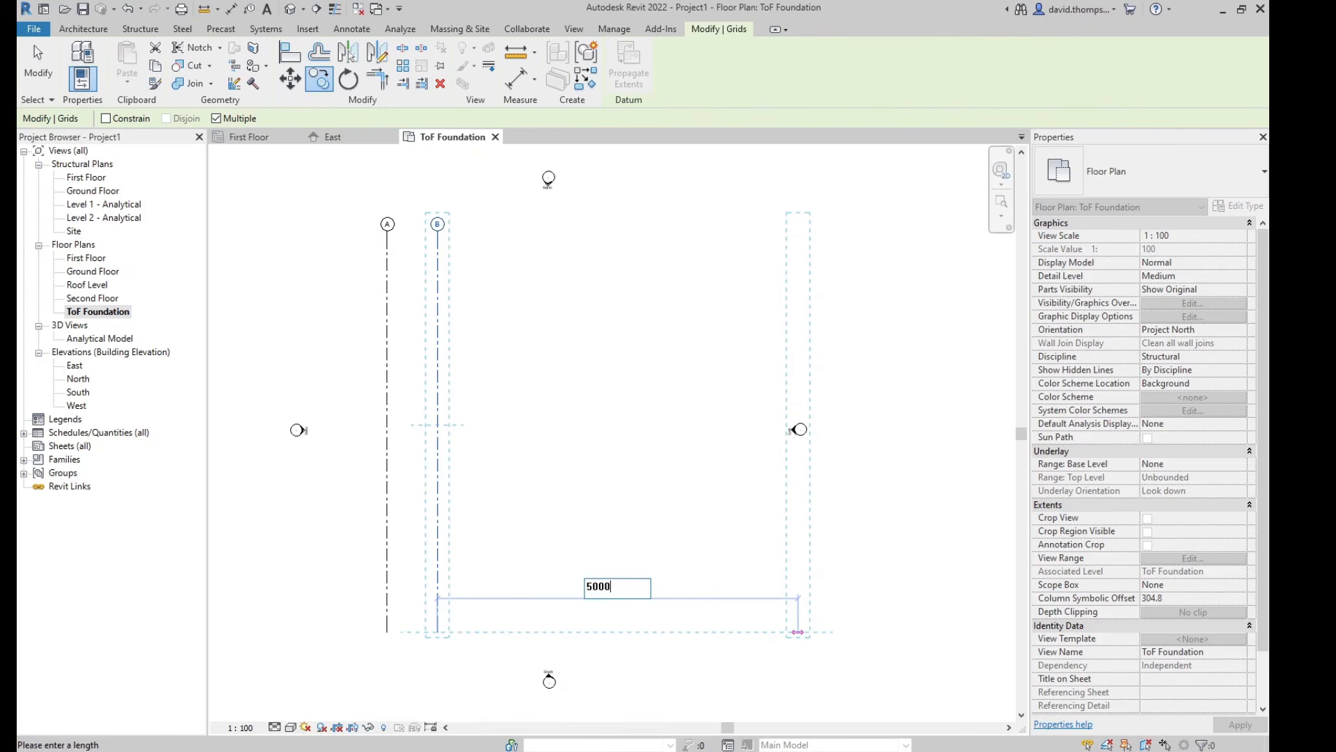
key(Return)
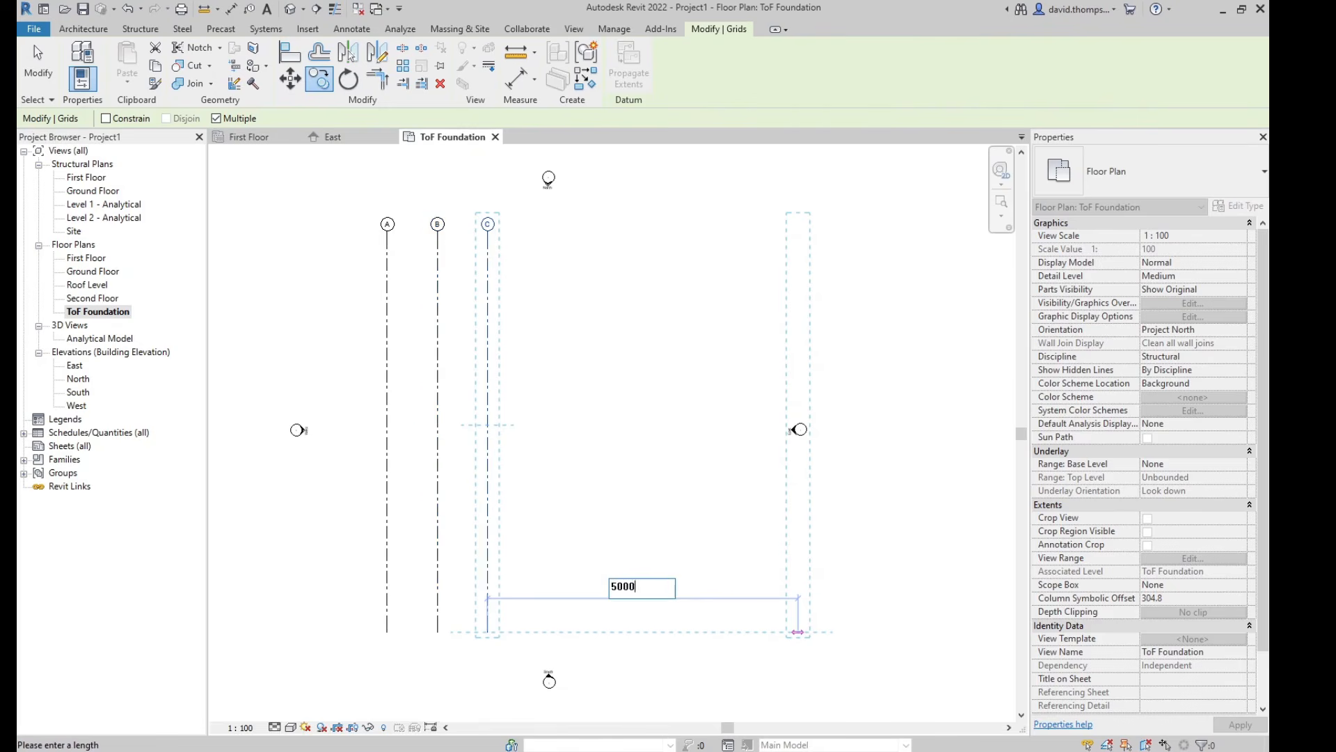
key(Return)
text(5000)
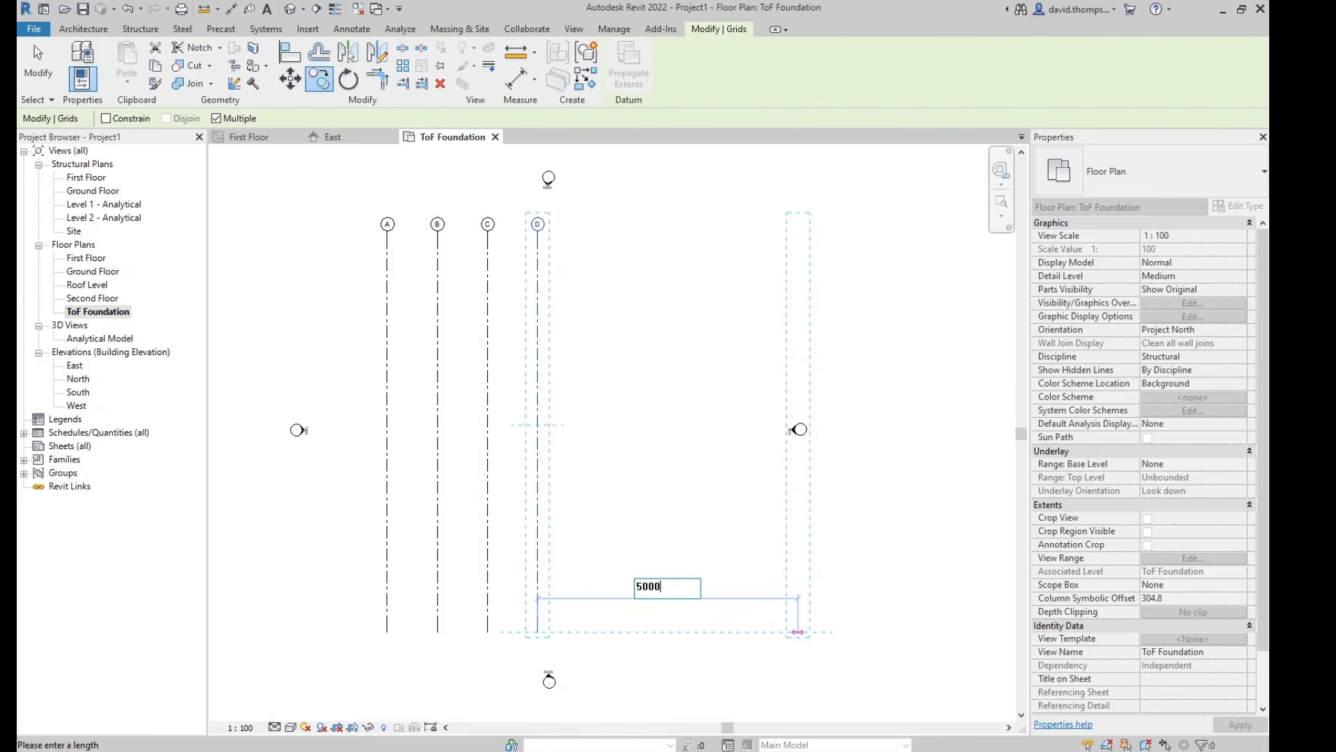
key(Return)
text(5000)
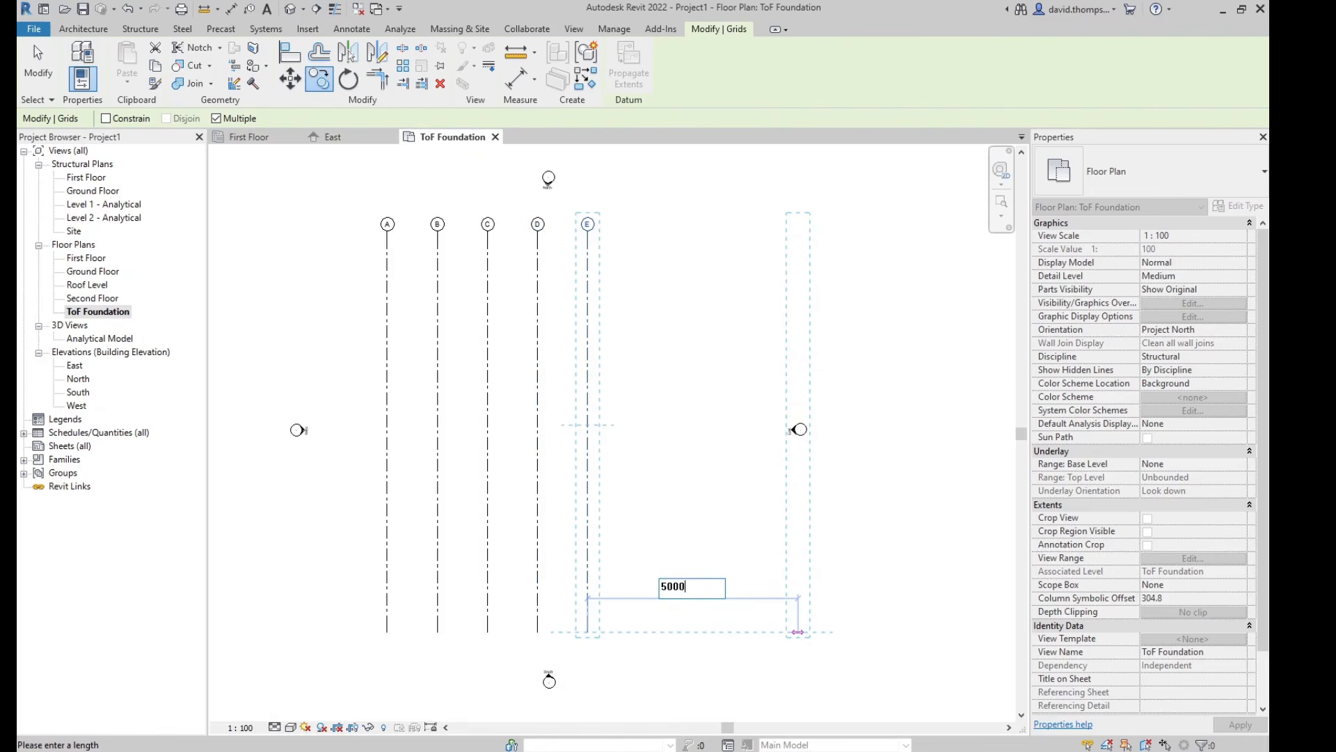
key(Return)
text(500)
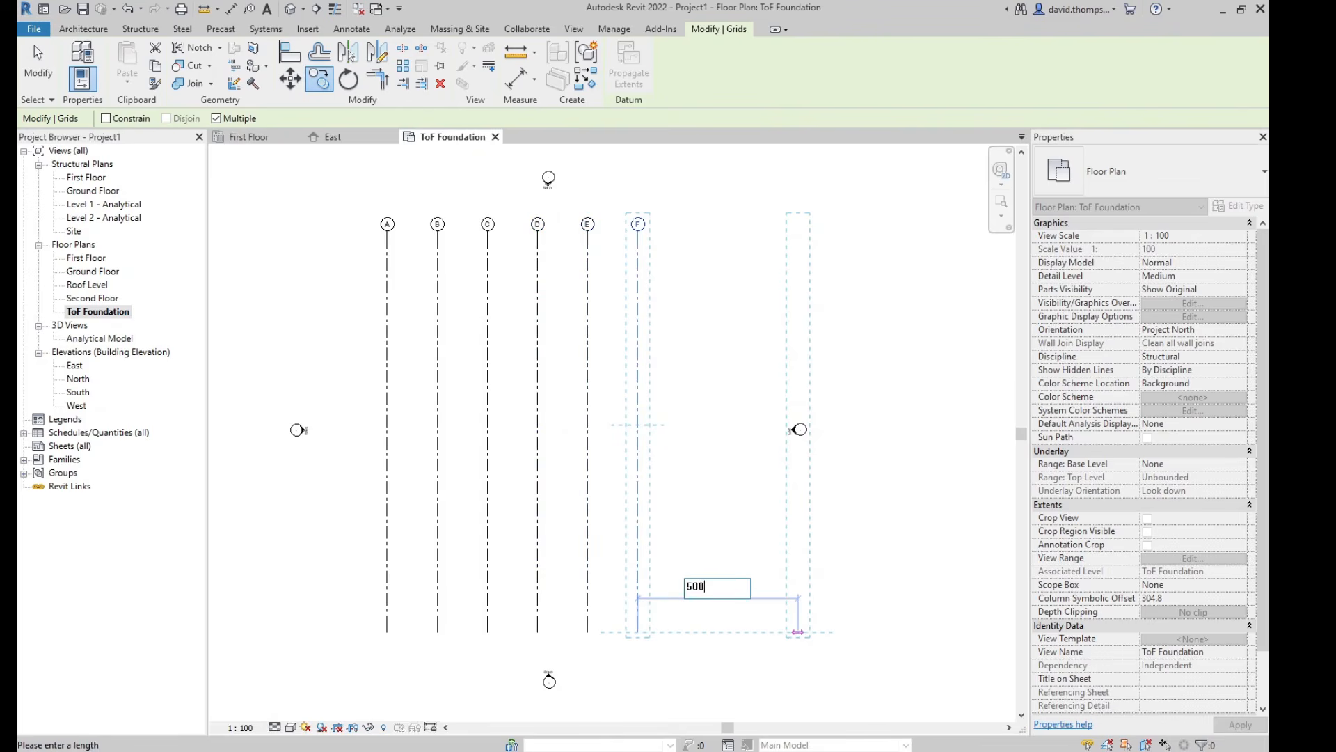
key(Return)
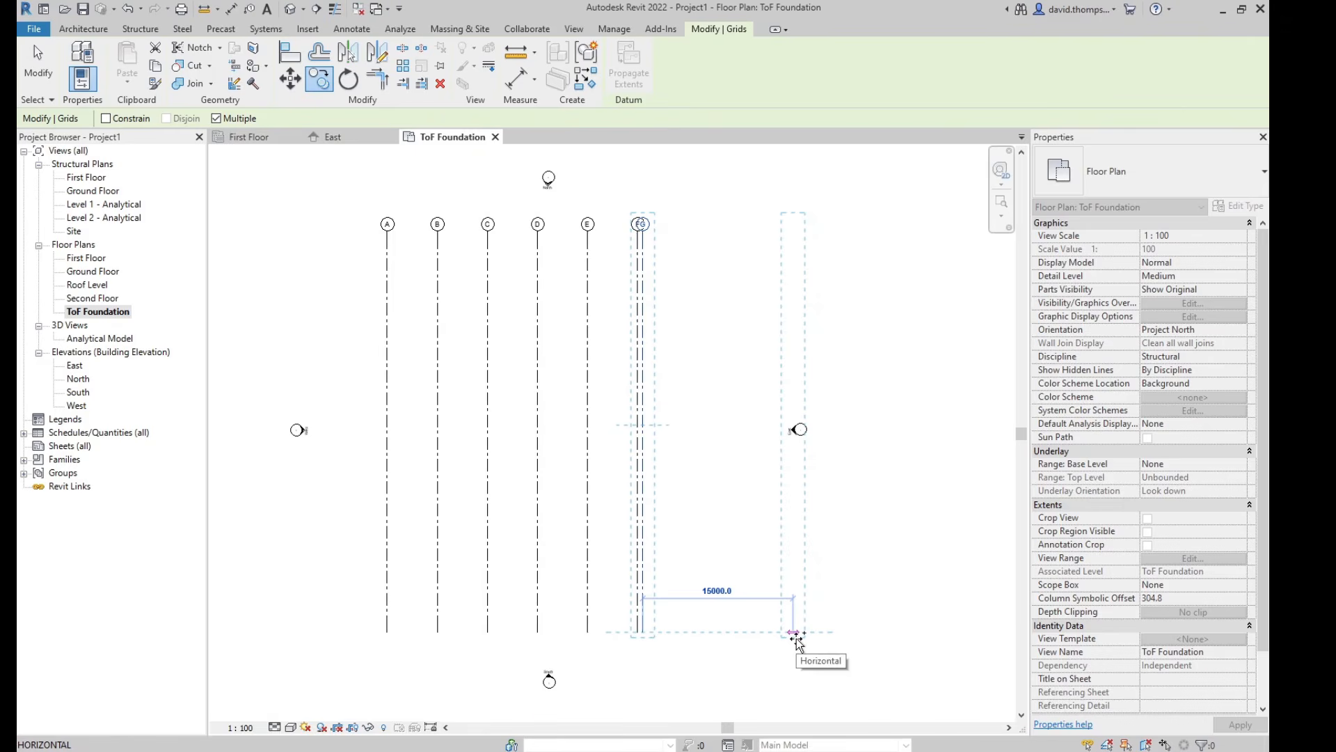
key(Escape)
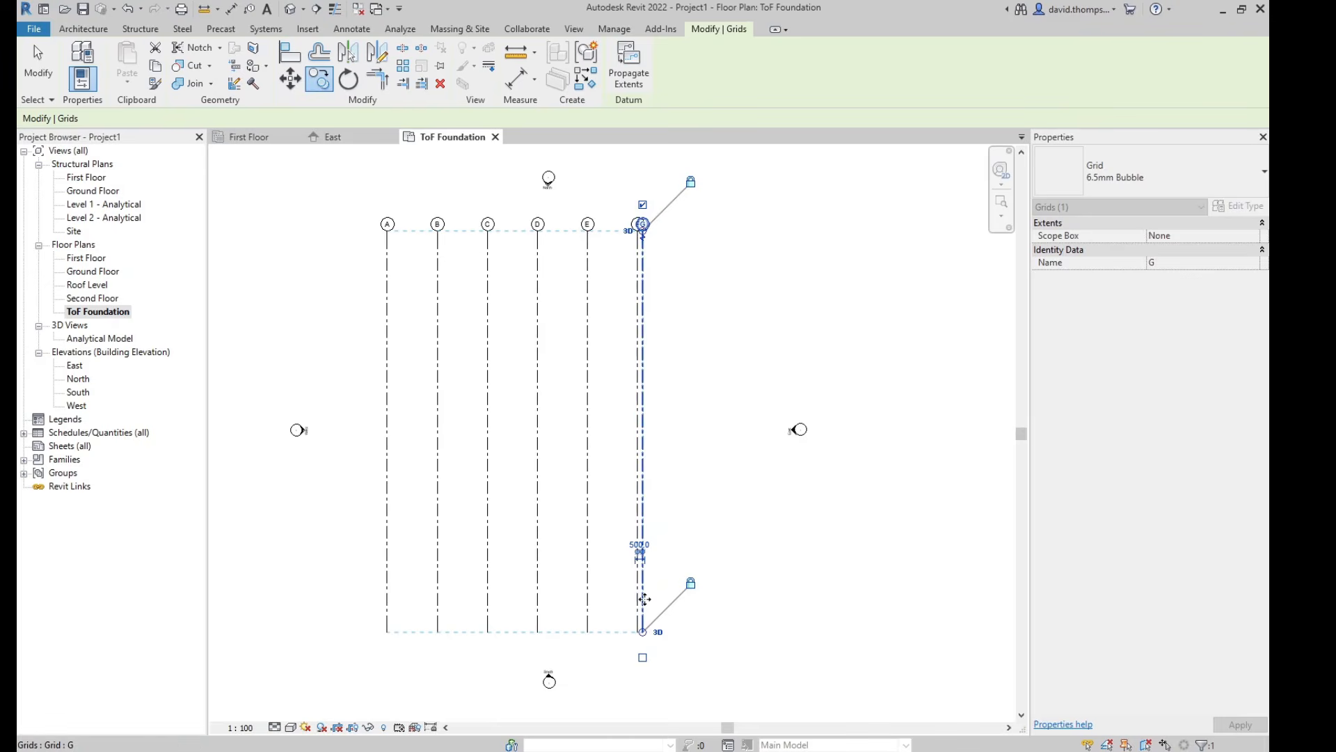
key(Escape)
key(Delete)
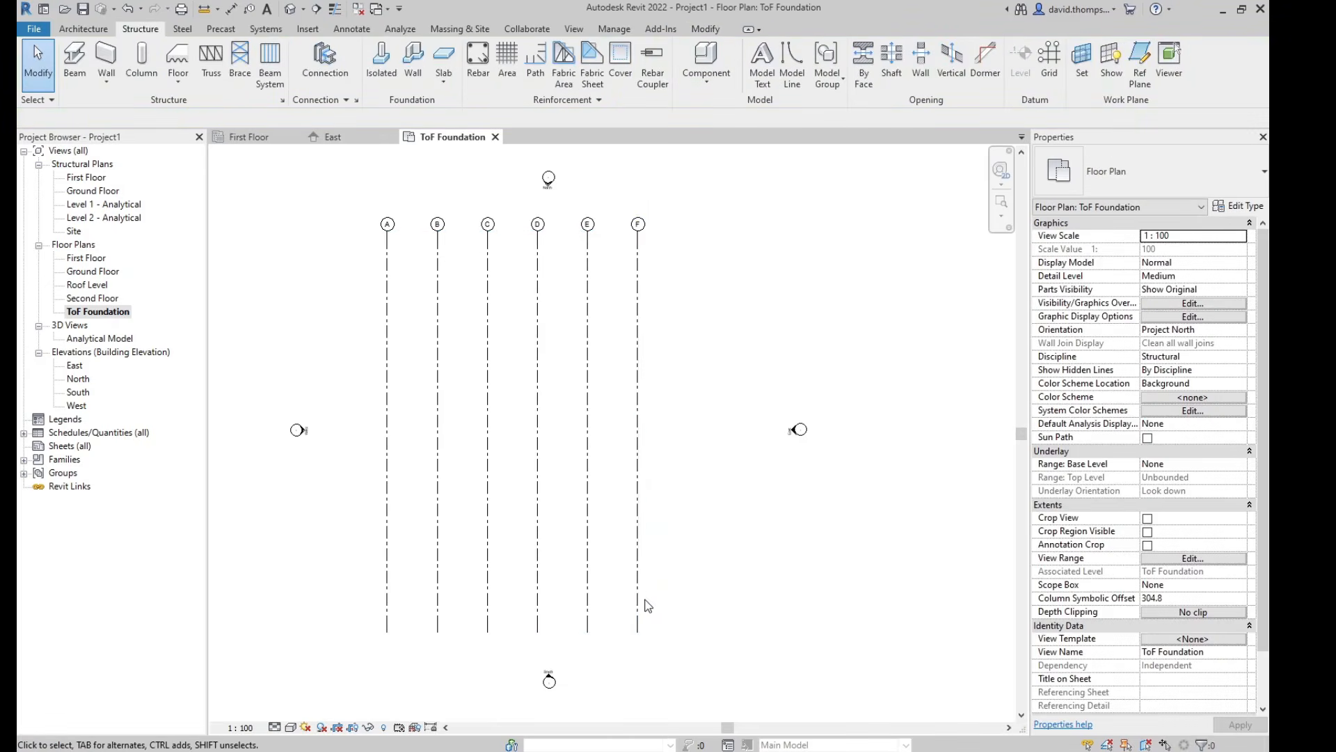
Step: Copy grid F eastward twice in succession from its lower endpoint, spacing the grid lines 5000 mm apart
click(638, 600)
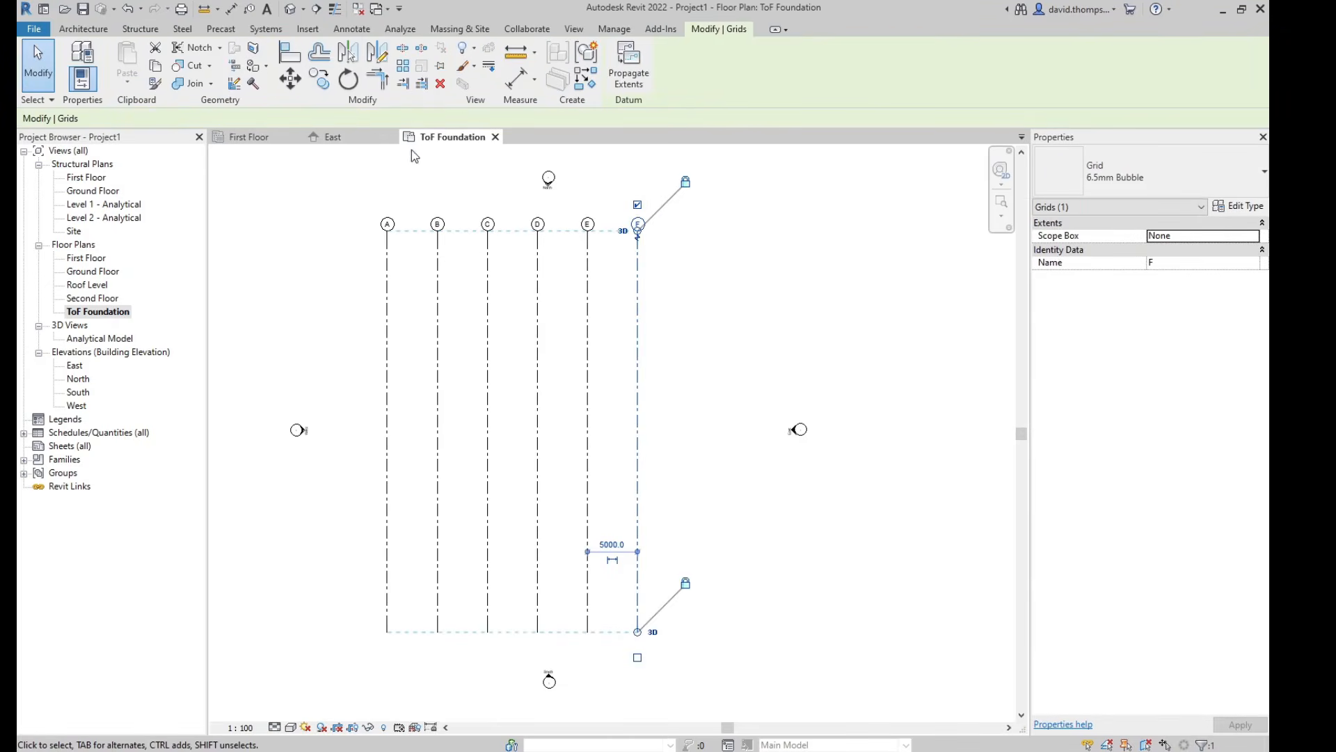
click(314, 83)
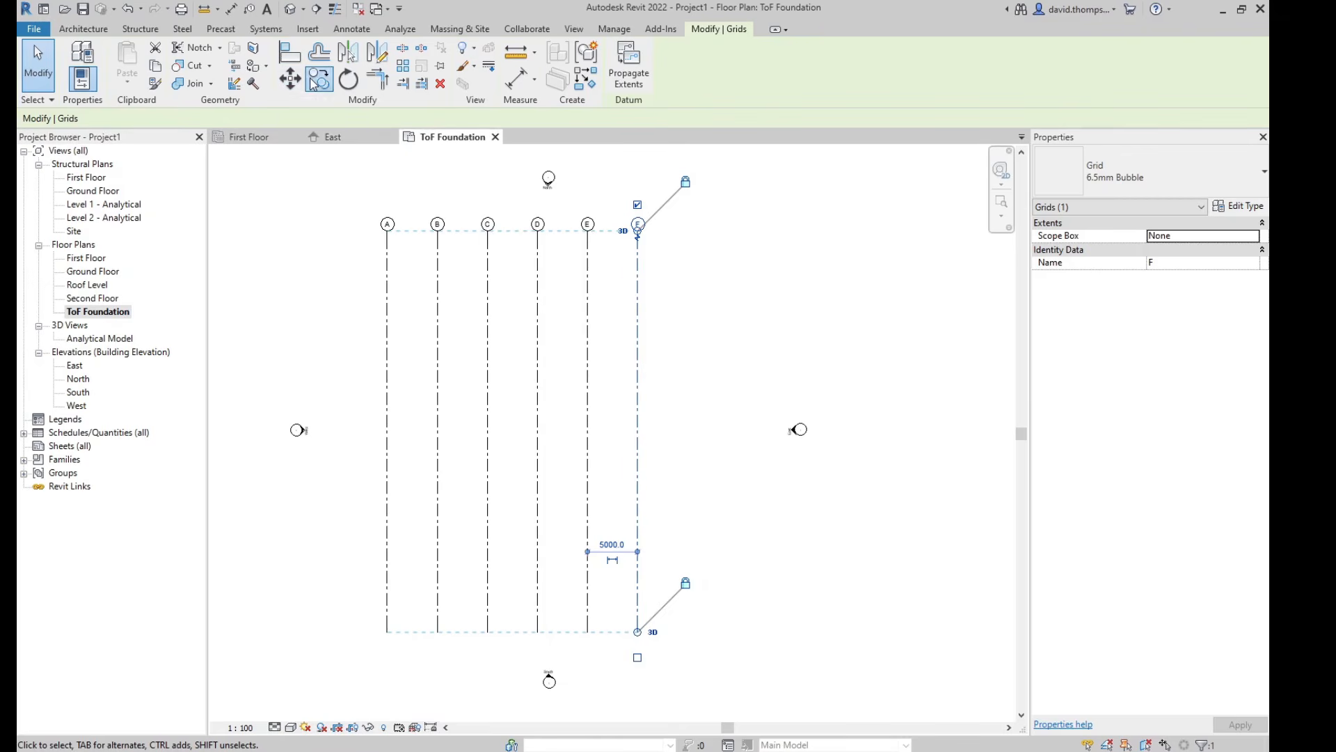
click(639, 633)
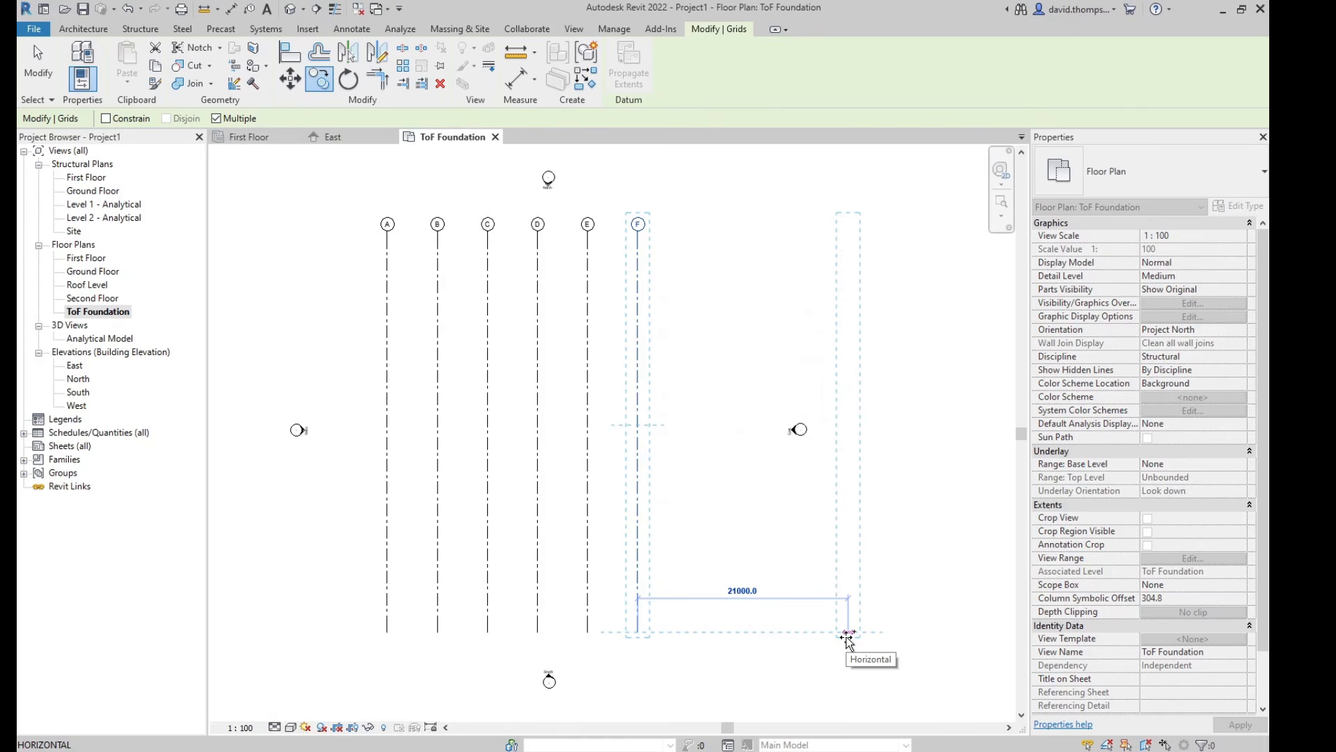
text(5000)
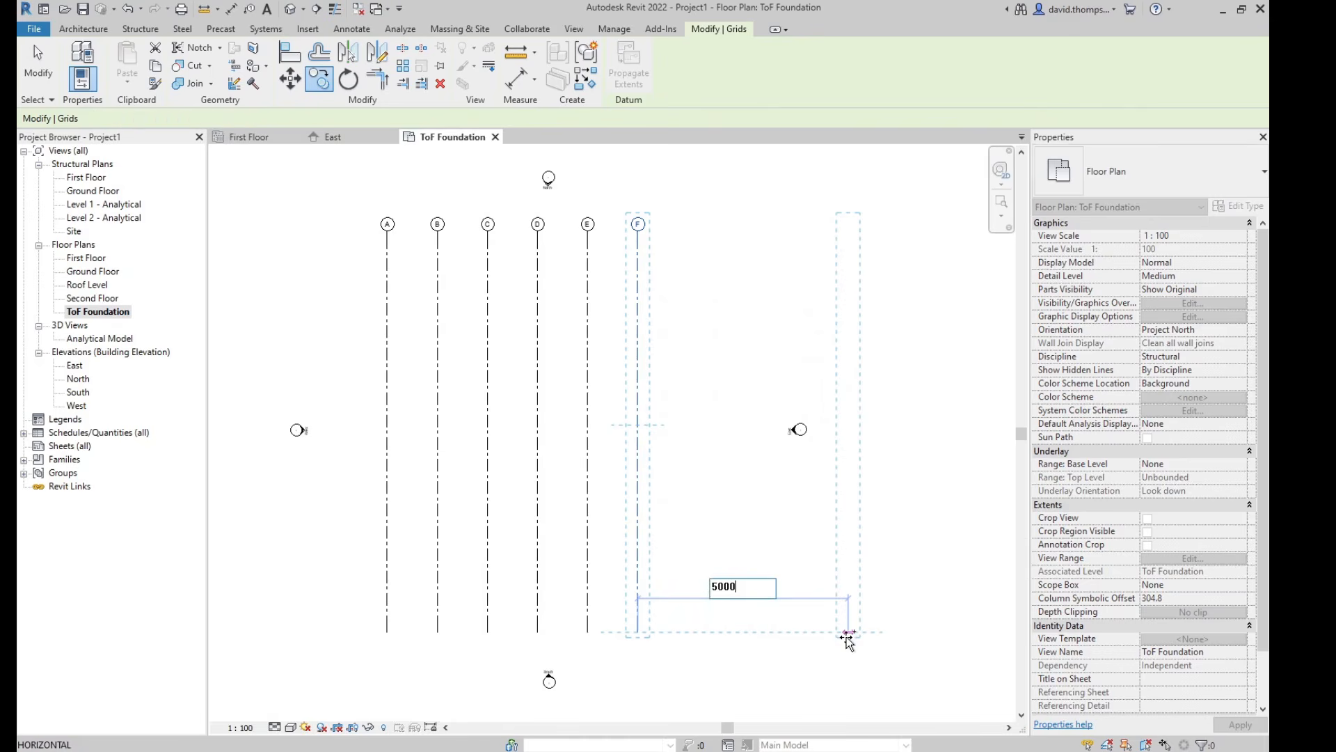
key(Return)
text(500)
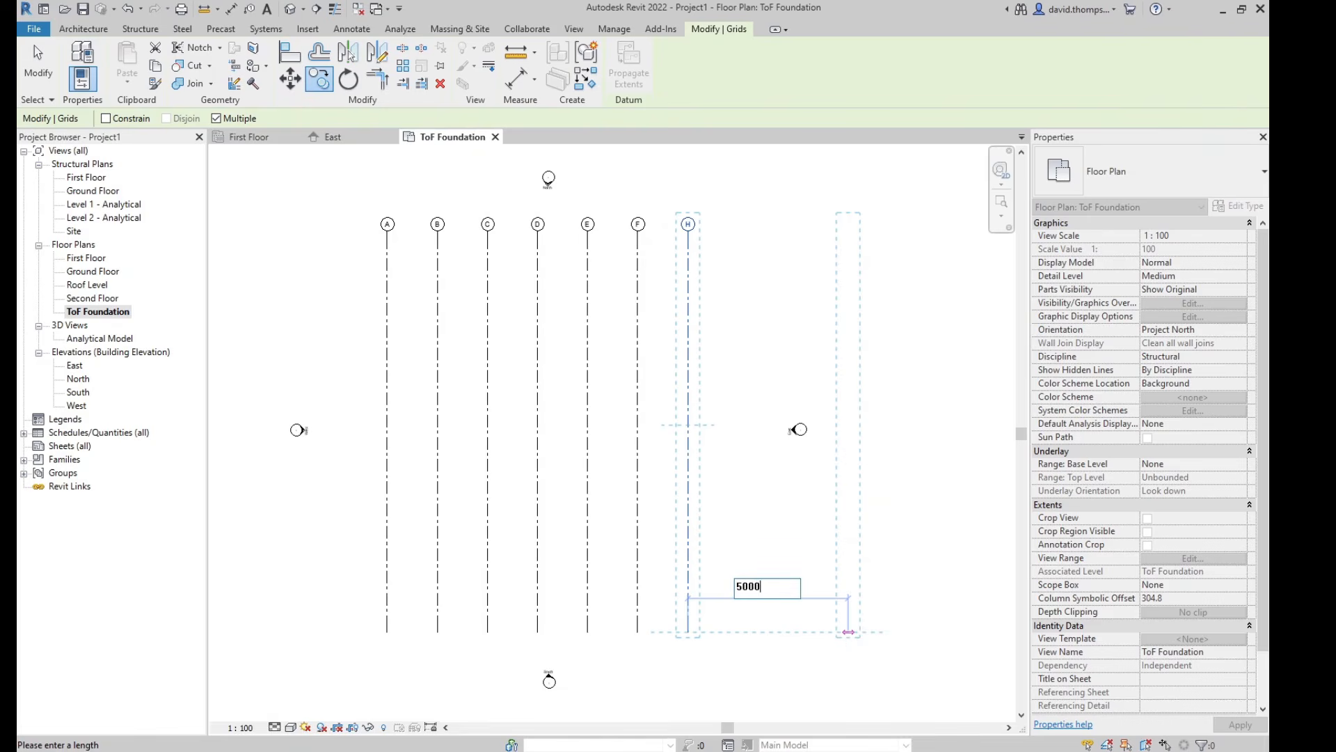
text(0)
key(Return)
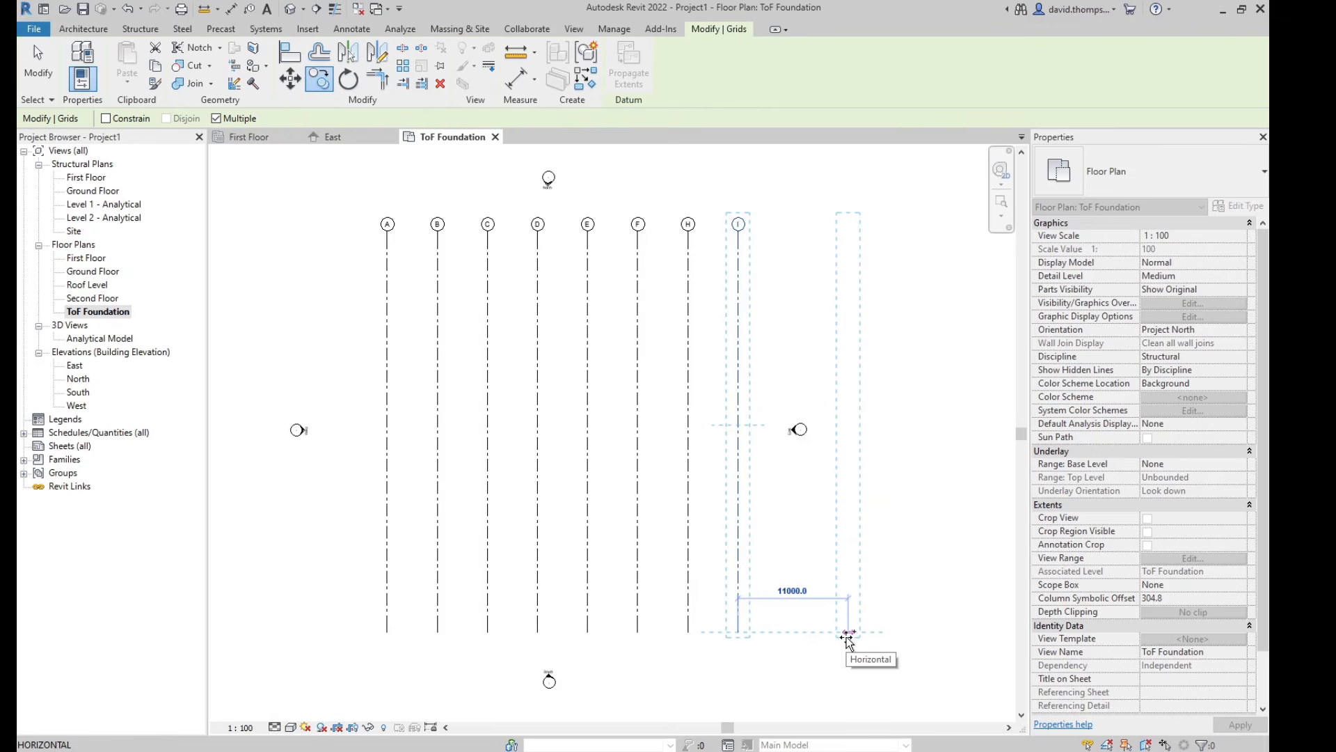
key(Escape)
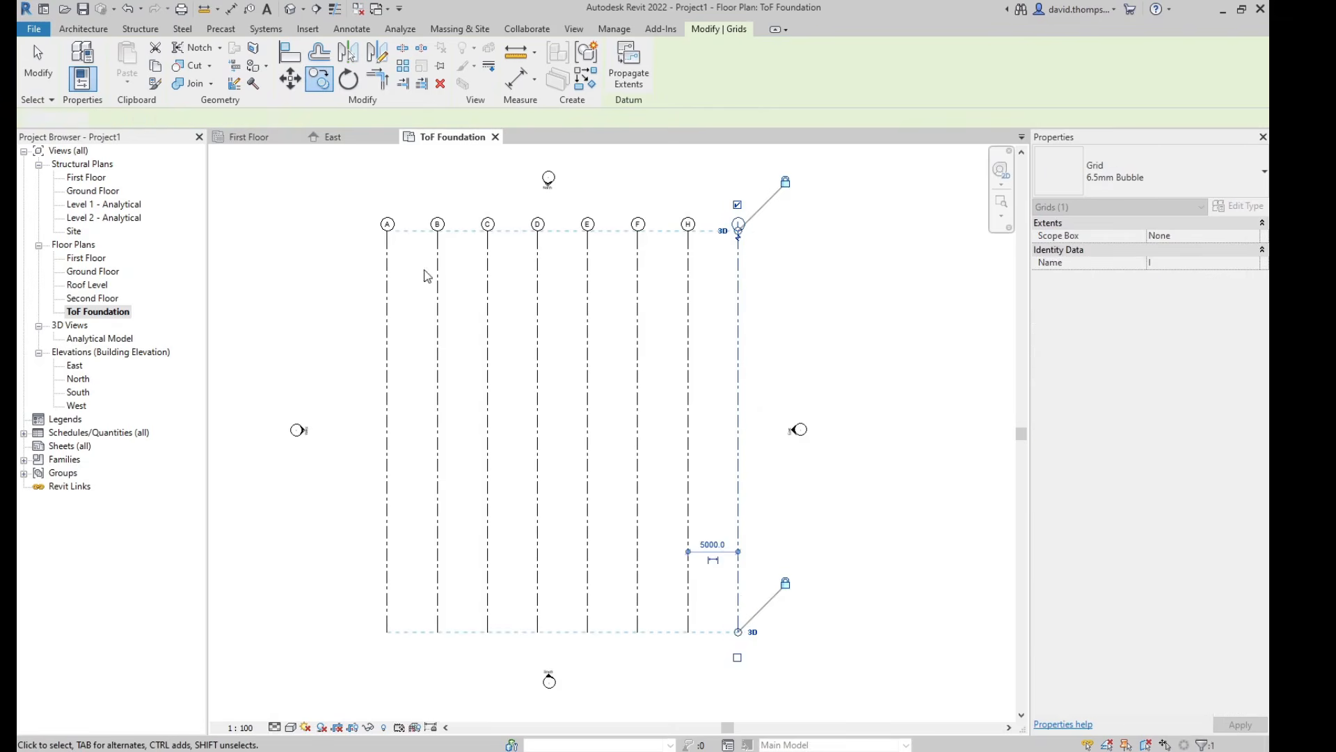
key(Escape)
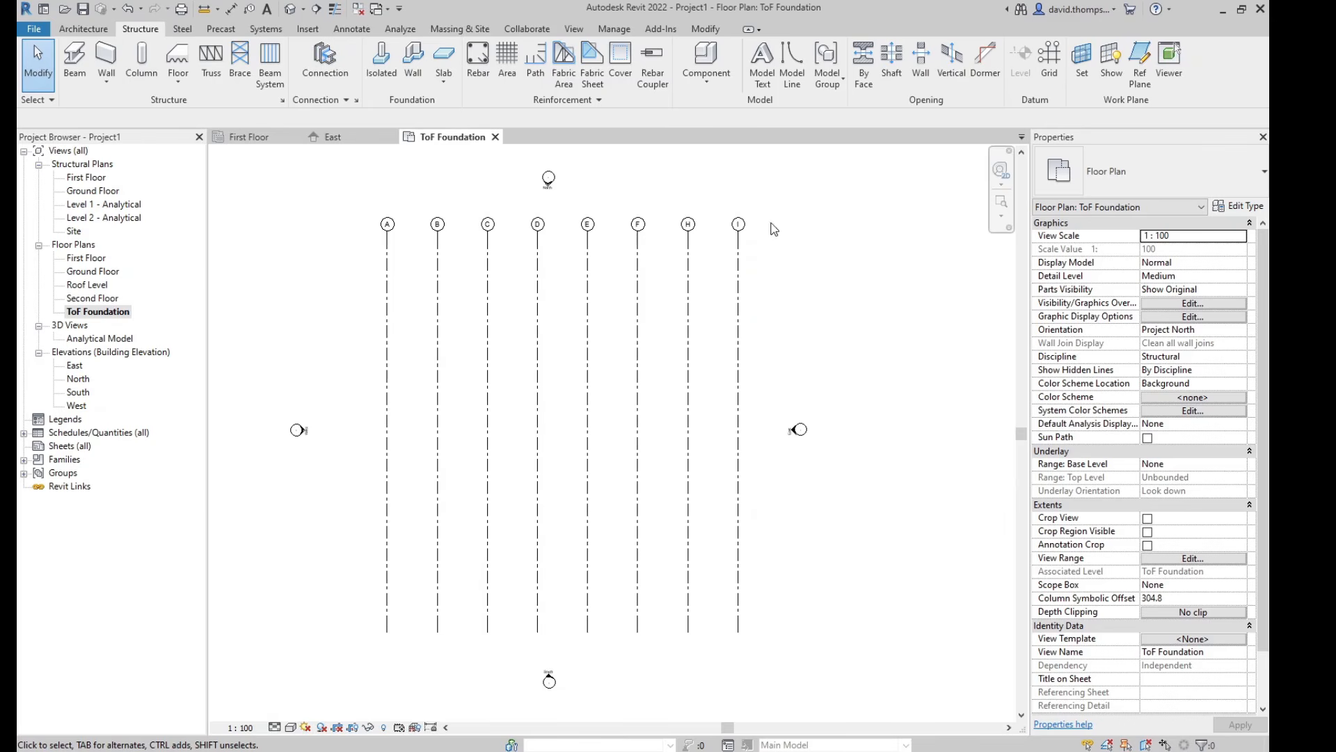
Step: Switch to the Word document Revit Tutorial 2.docx and examine the grid labels and spacings on the master plan
scroll(876, 285, down, 1)
middle_drag(876, 285, 877, 249)
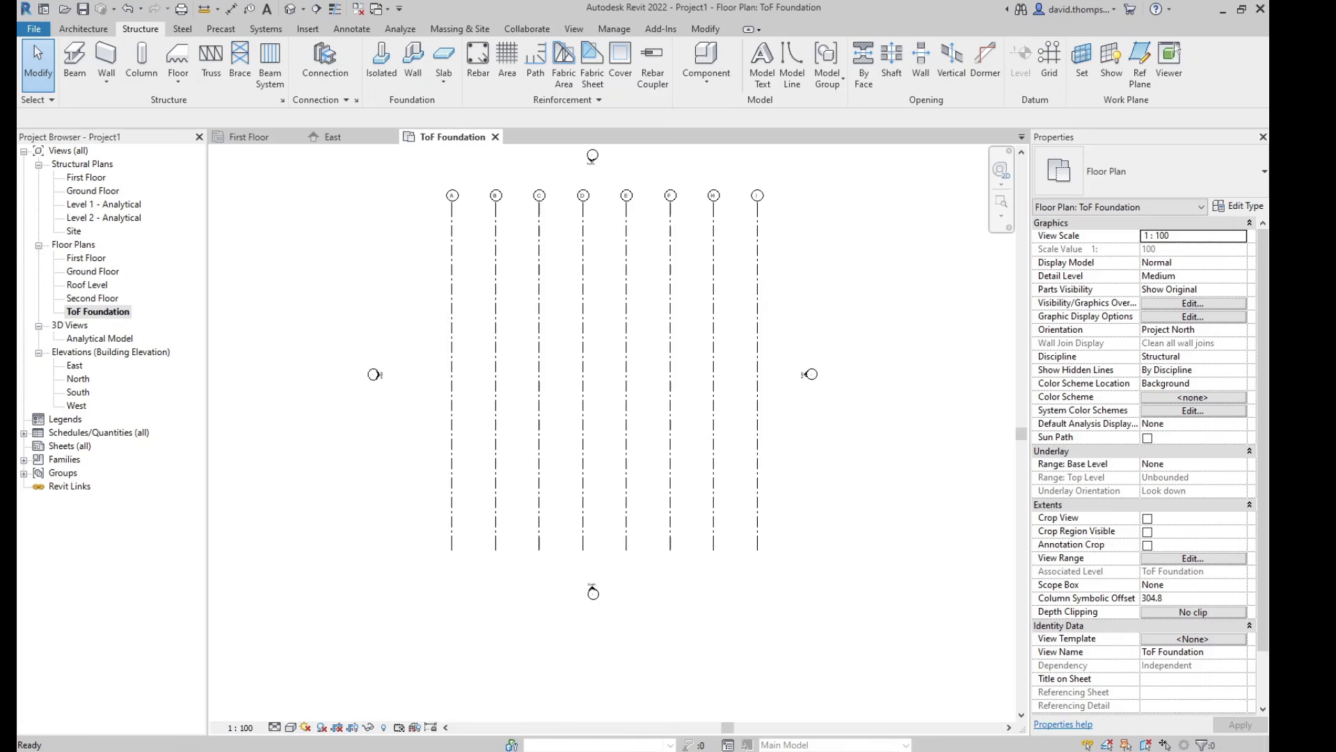
drag(1268, 251, 666, 139)
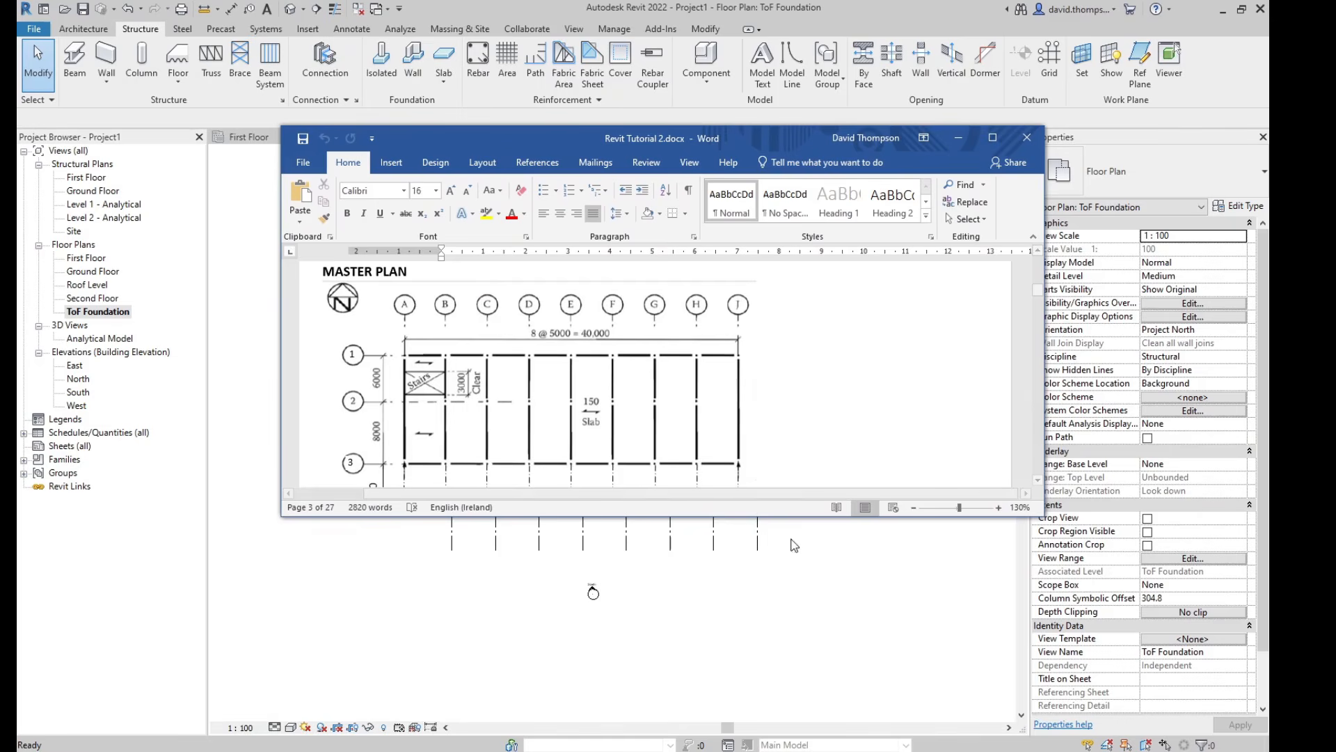
drag(785, 522, 779, 687)
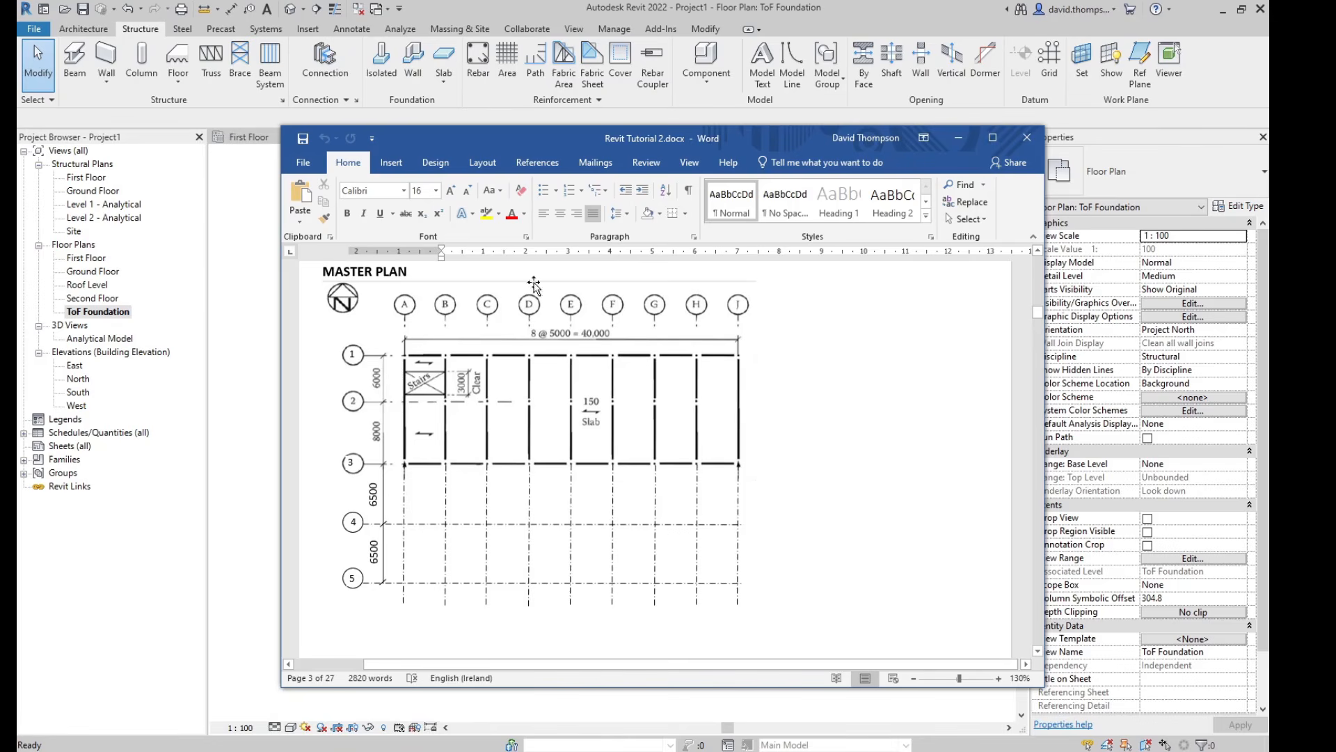
drag(539, 138, 563, 144)
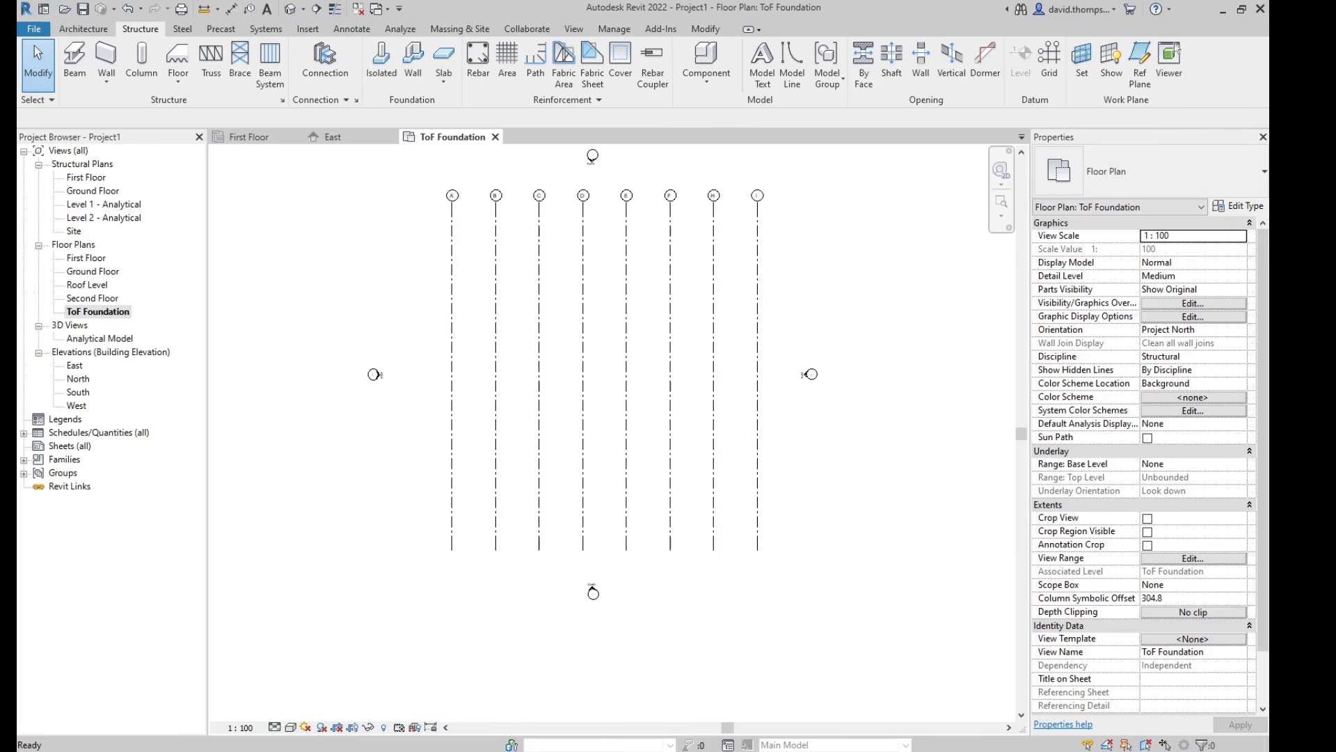
Step: Return to Revit and draw a horizontal grid line from west to east across all vertical grids, just below their bubbles
click(1048, 63)
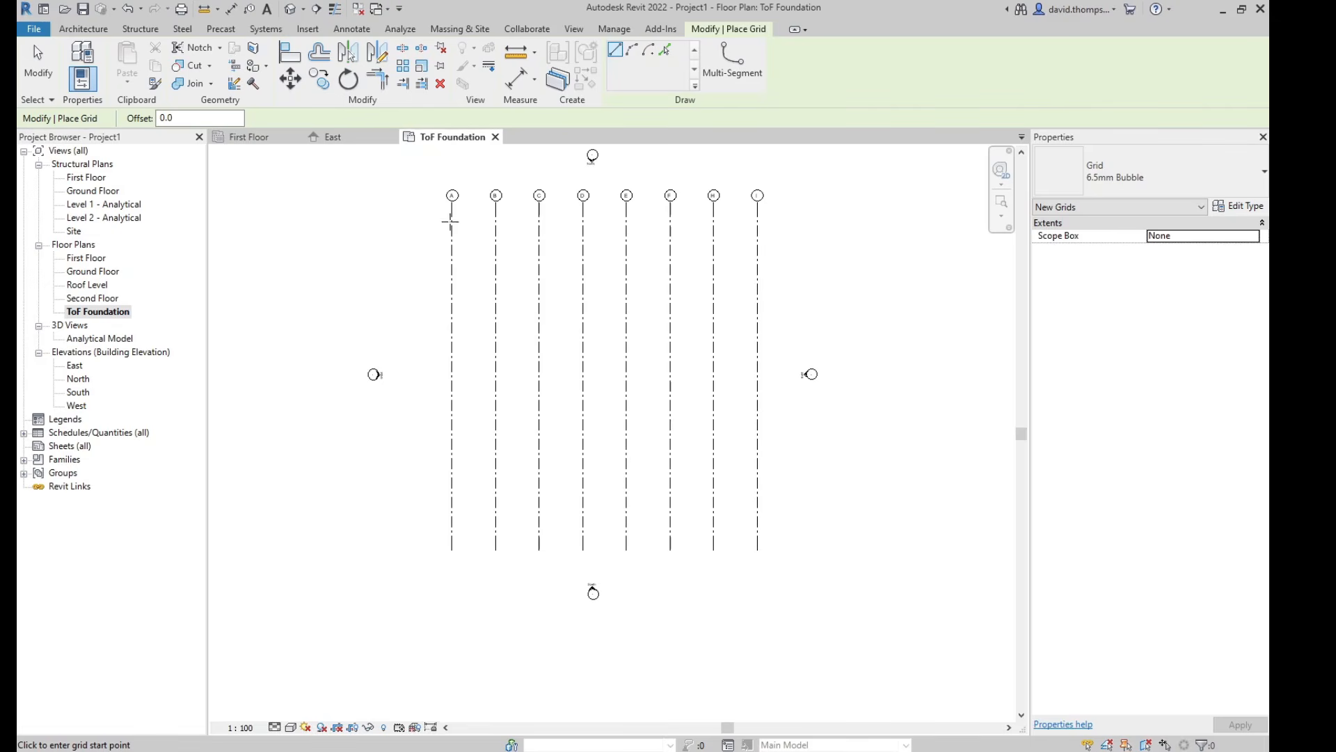
click(409, 240)
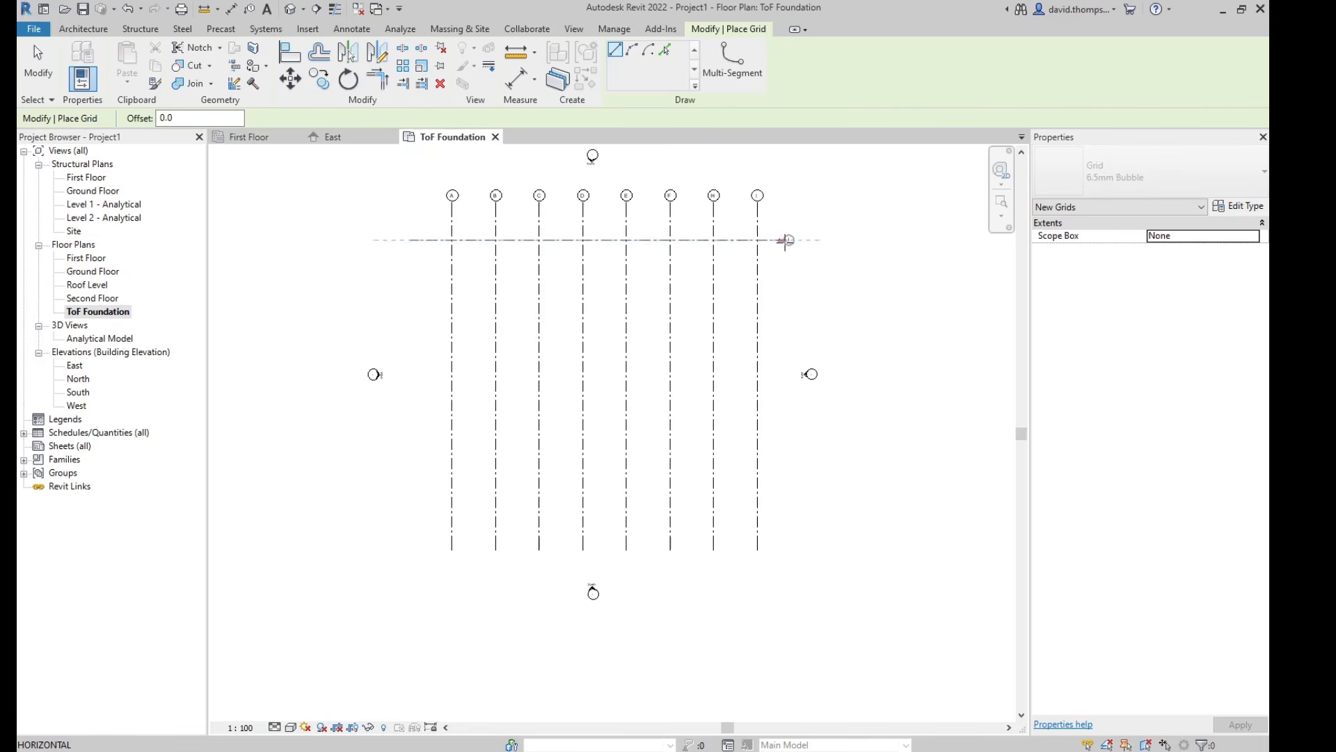
click(785, 240)
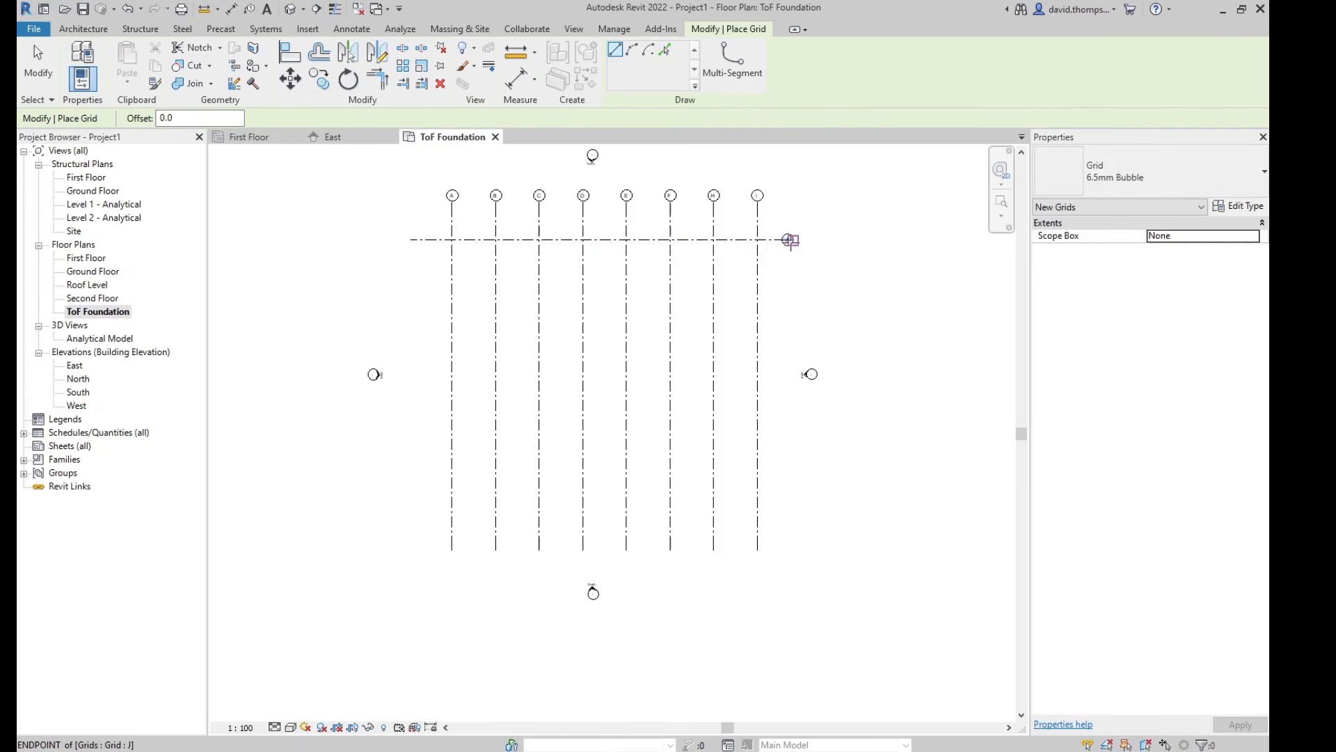
Step: Finish placing grids and rename the horizontal grid line J as 1
key(Escape)
key(Escape)
scroll(793, 242, up, 2)
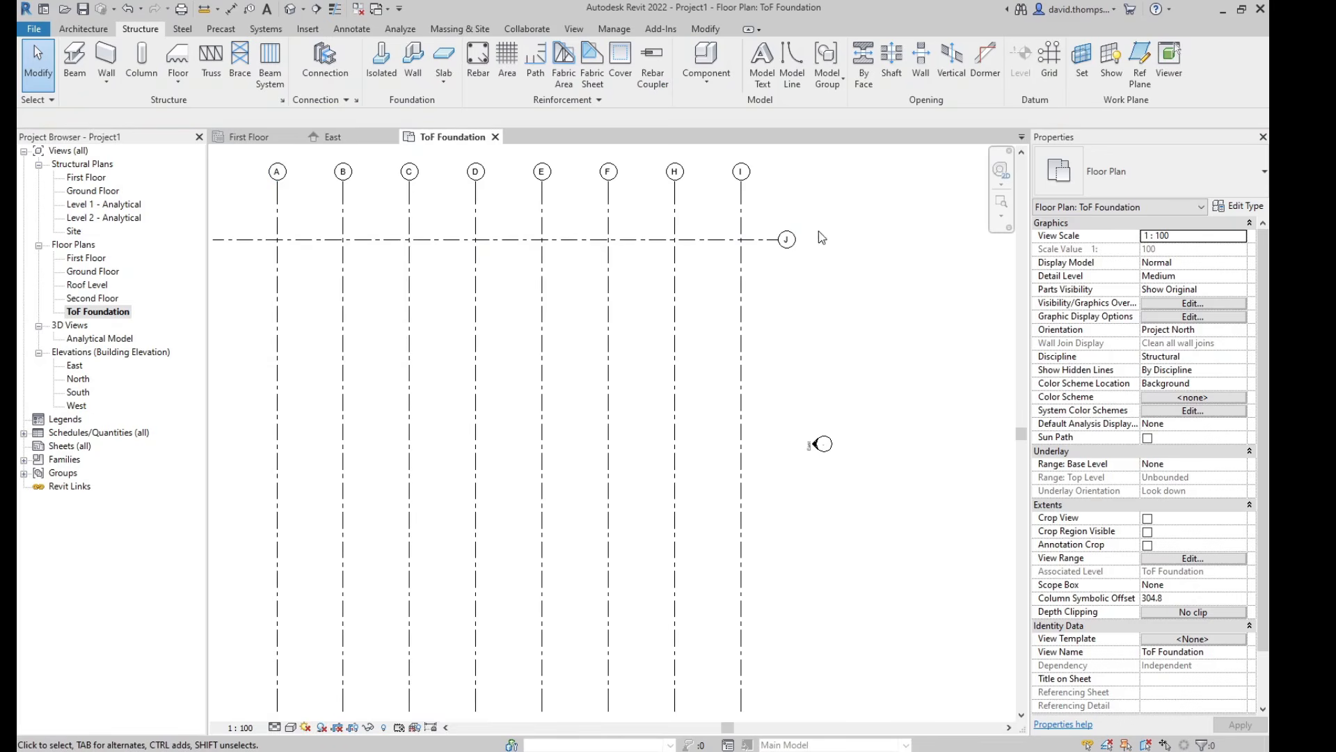
scroll(808, 242, up, 2)
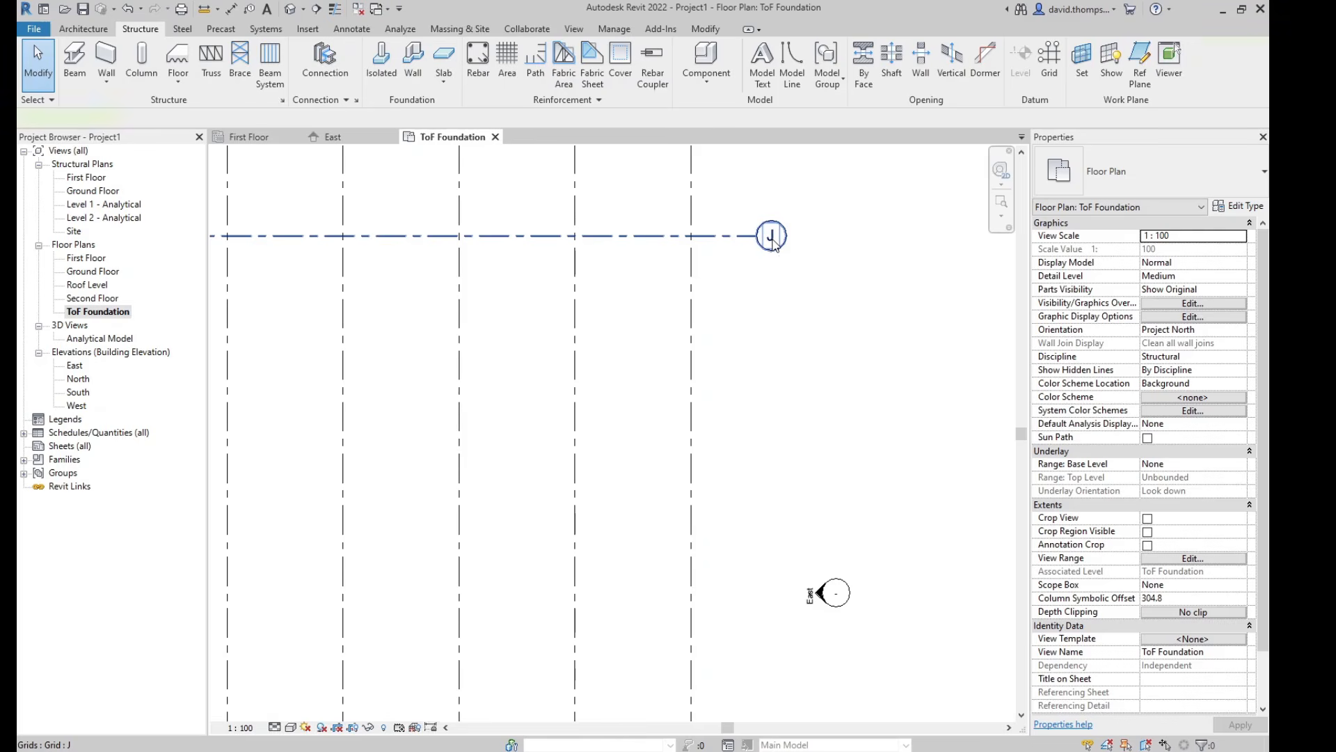
click(772, 240)
click(772, 238)
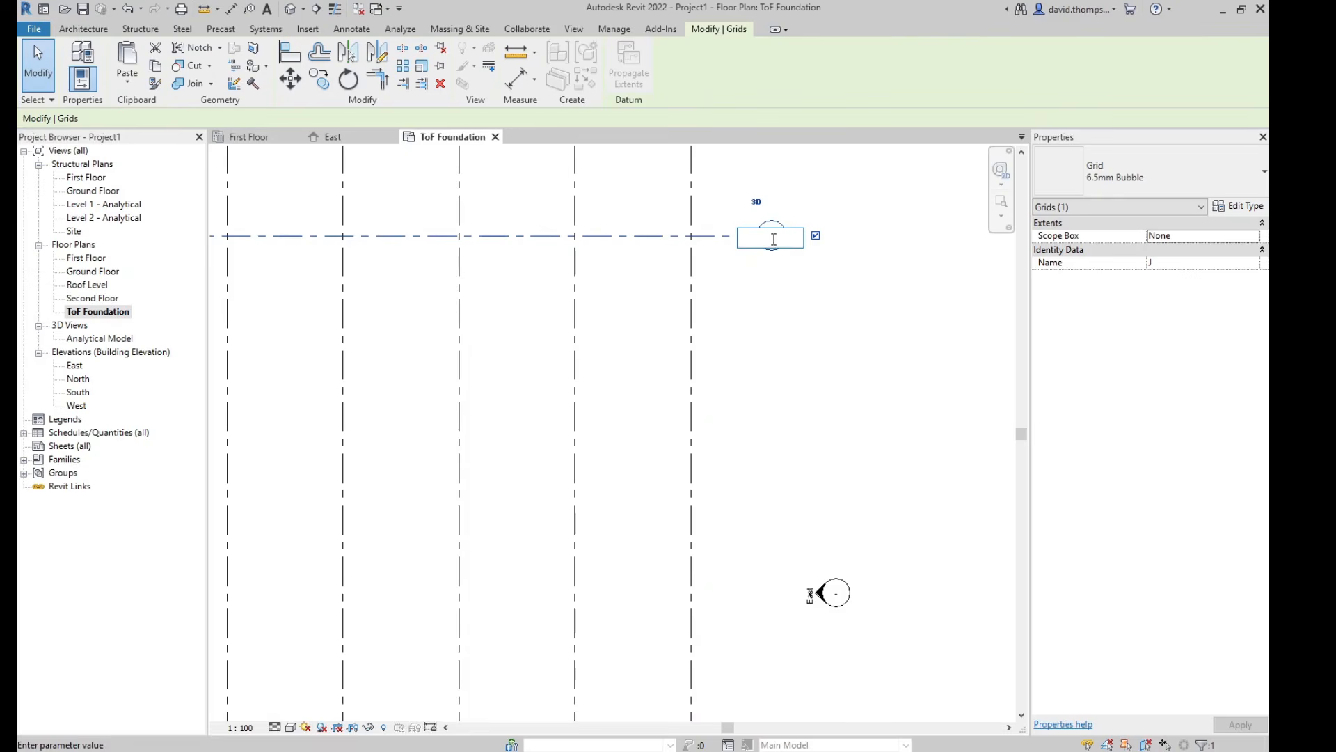
text(1)
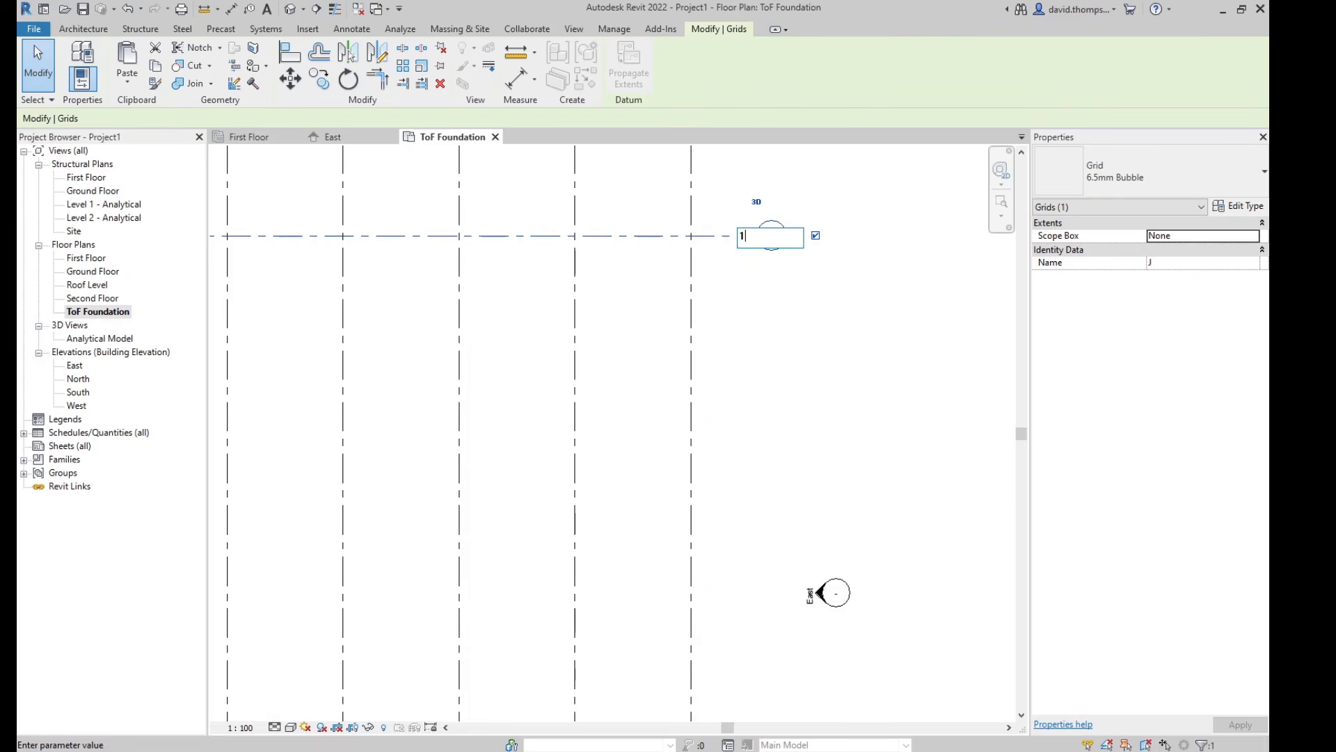
click(953, 287)
click(941, 283)
Step: Copy grid 1 southward twice in succession from its west endpoint, spacing the new lines 6000 mm and 8000 mm apart
scroll(920, 270, down, 2)
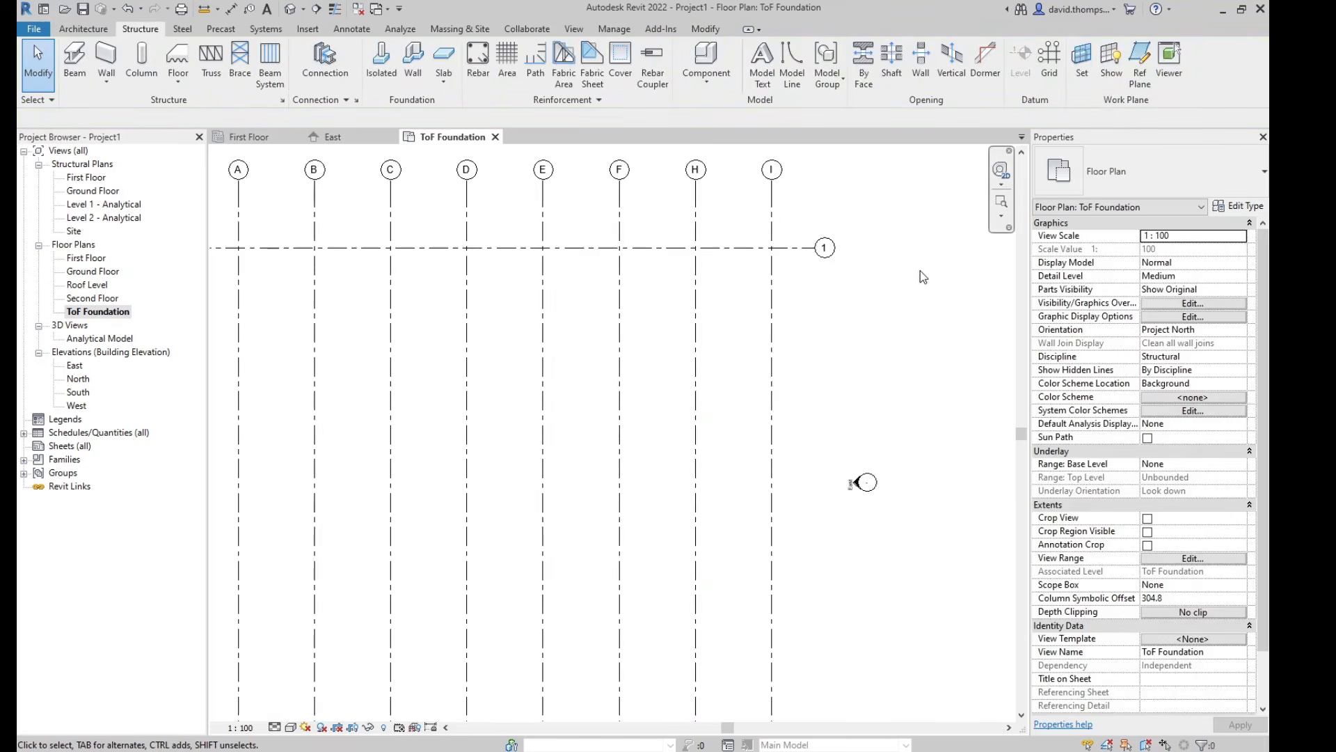
scroll(860, 277, down, 1)
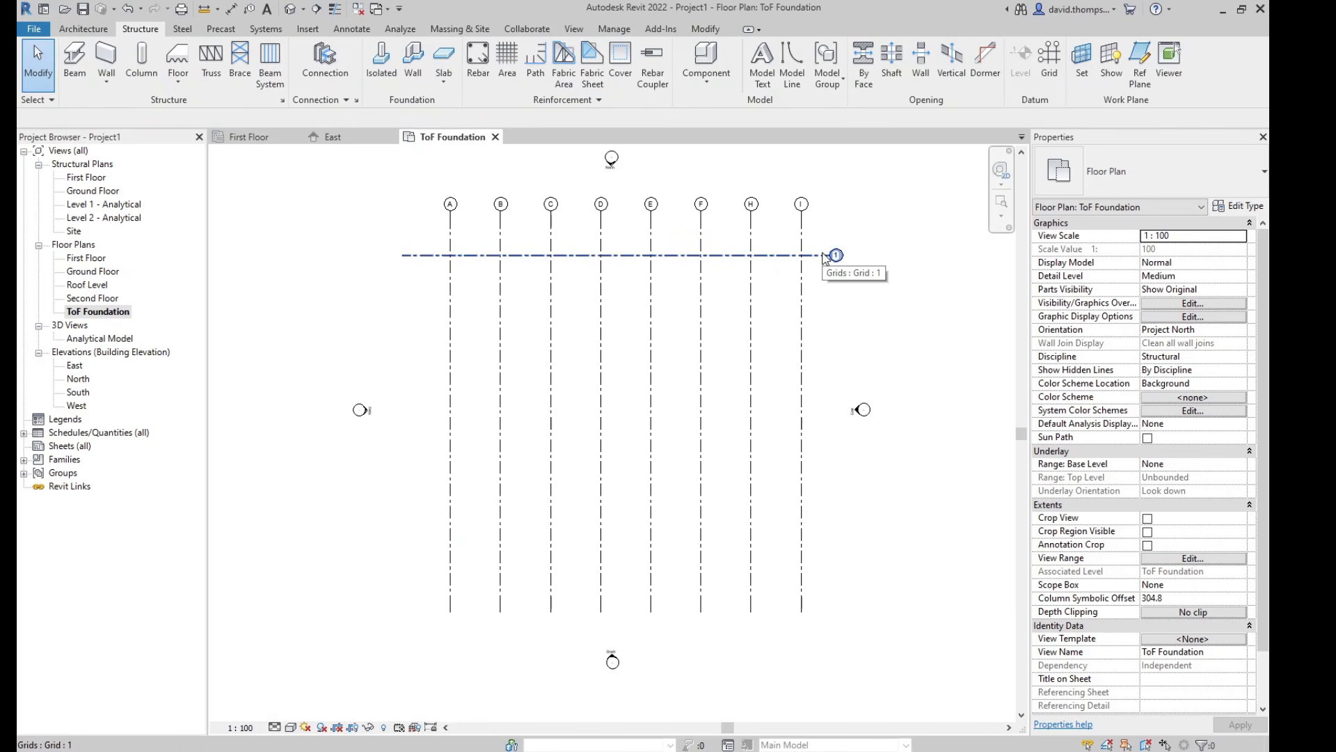
click(825, 256)
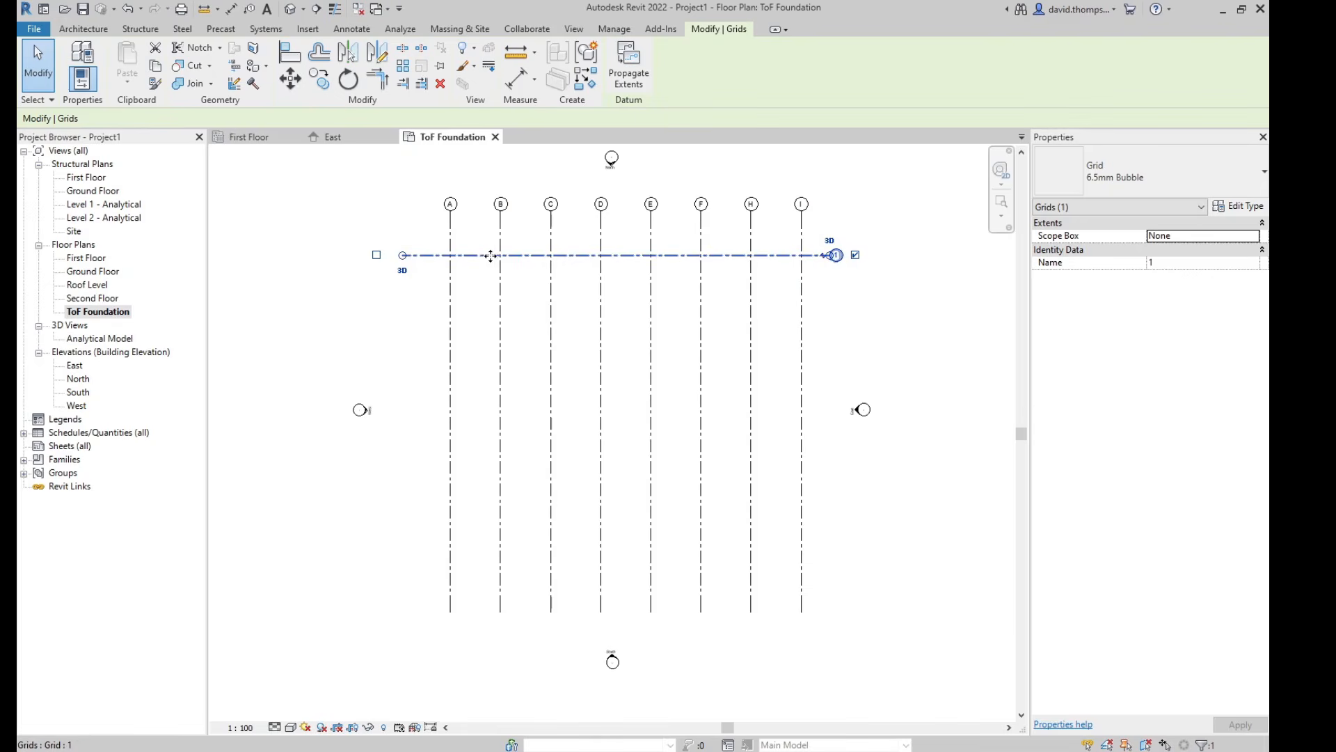
click(319, 78)
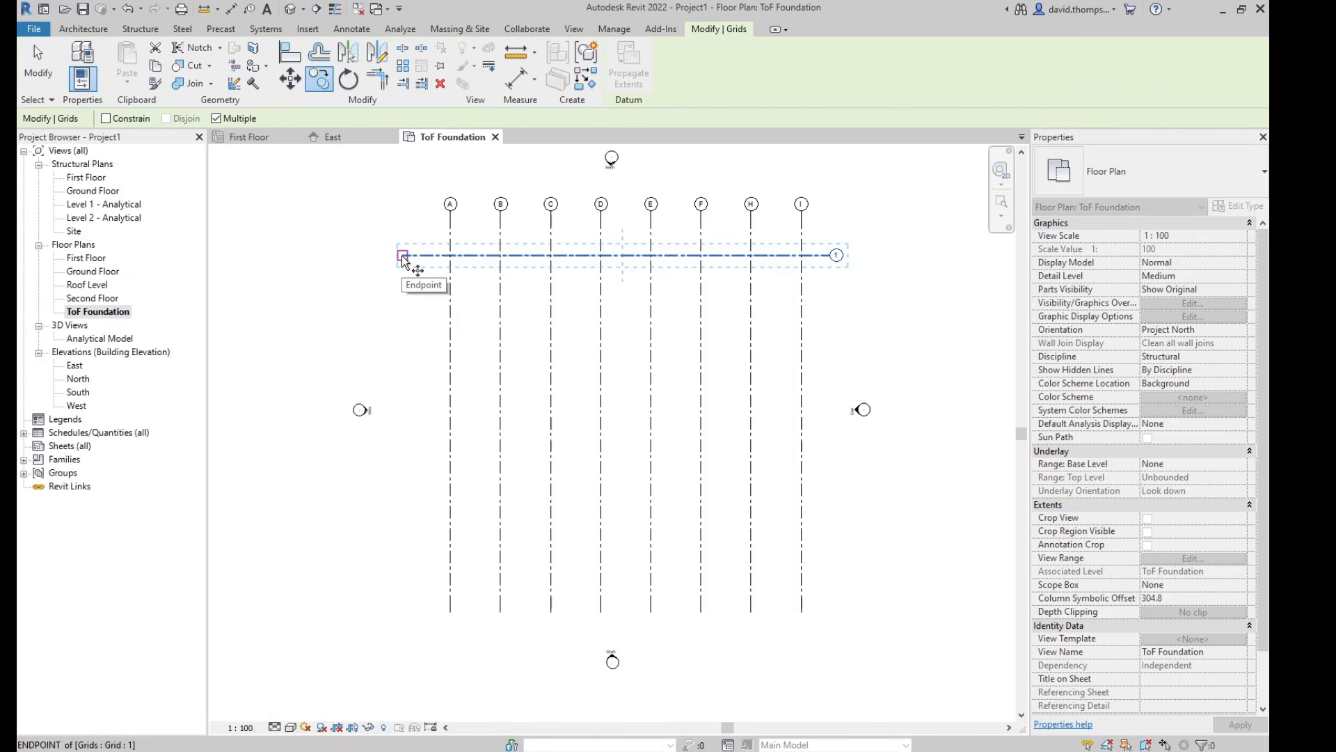
click(403, 257)
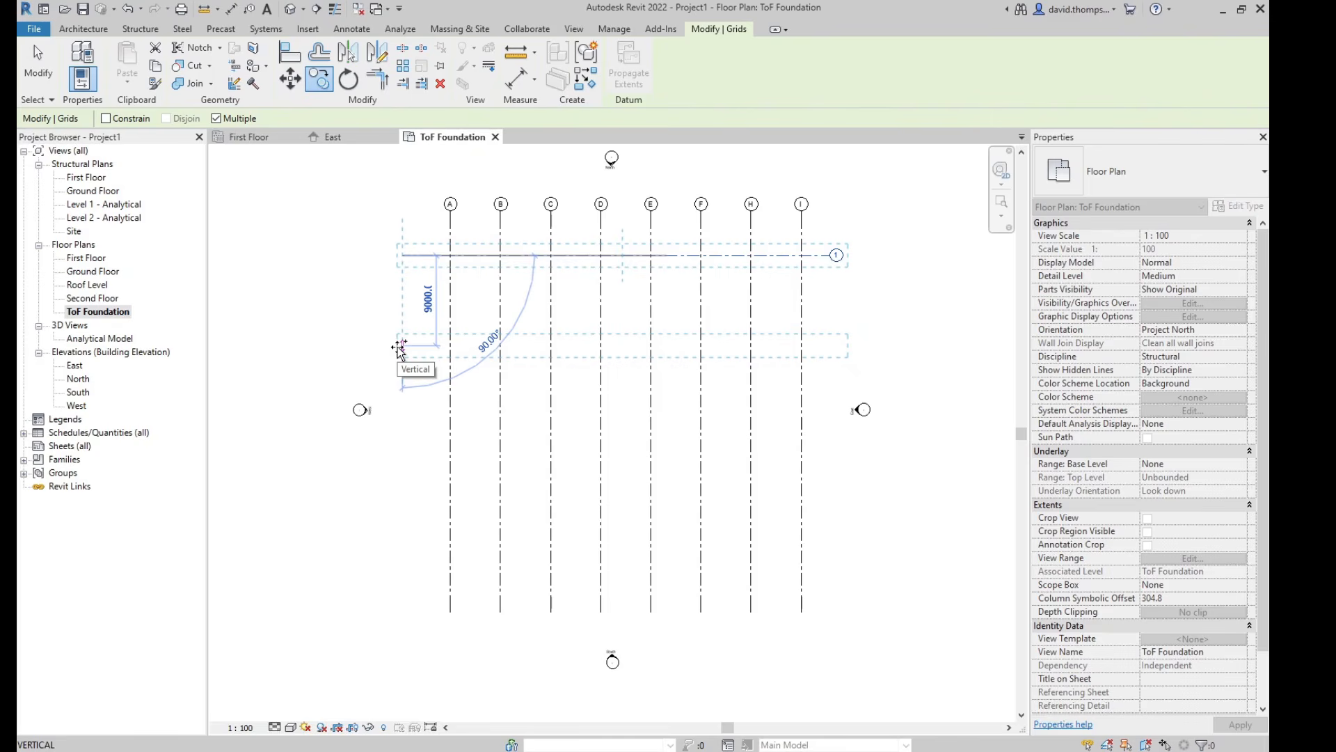
text(6000)
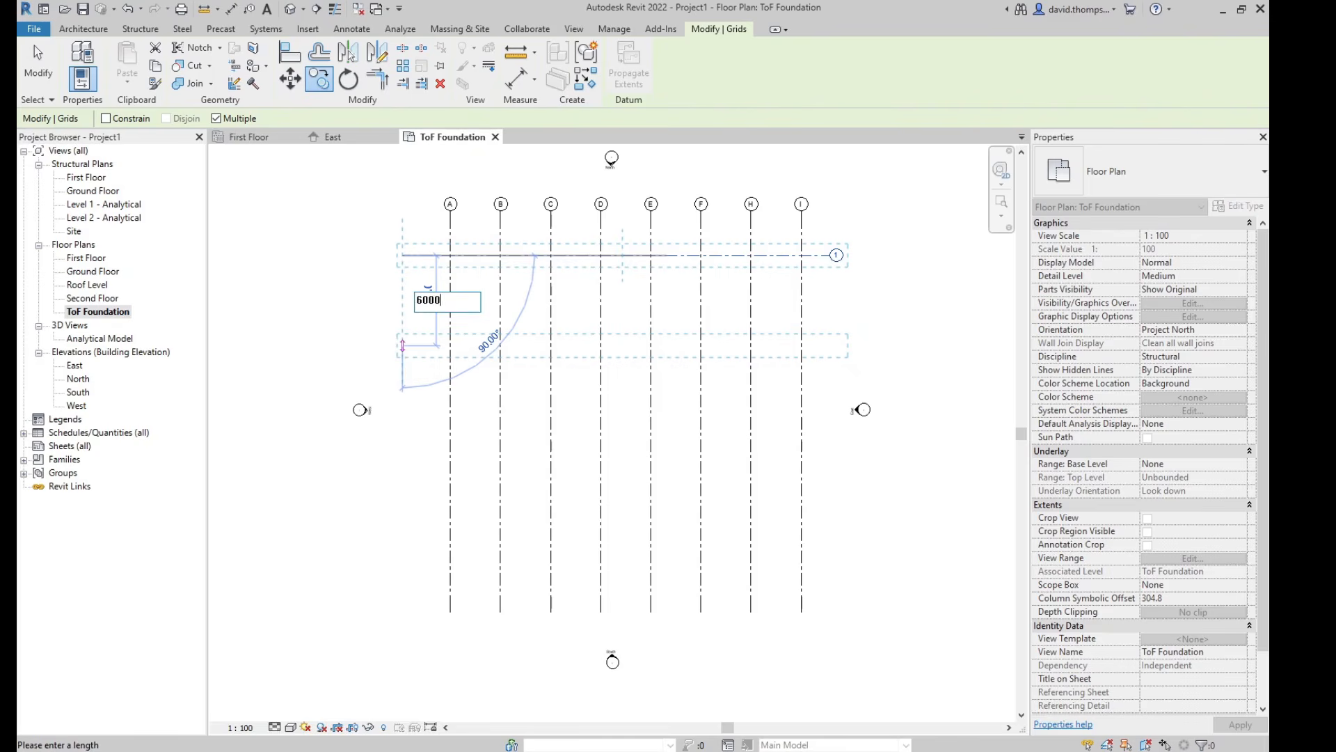
key(Return)
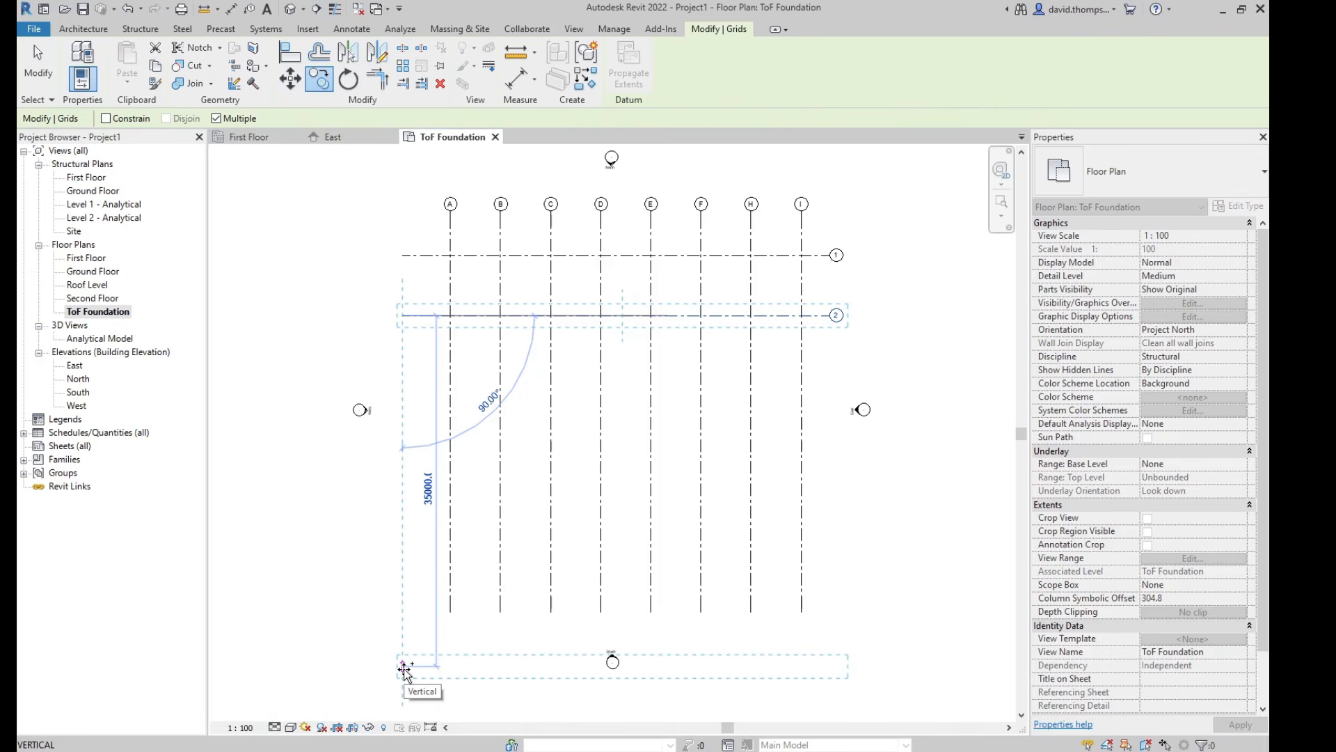
text(800)
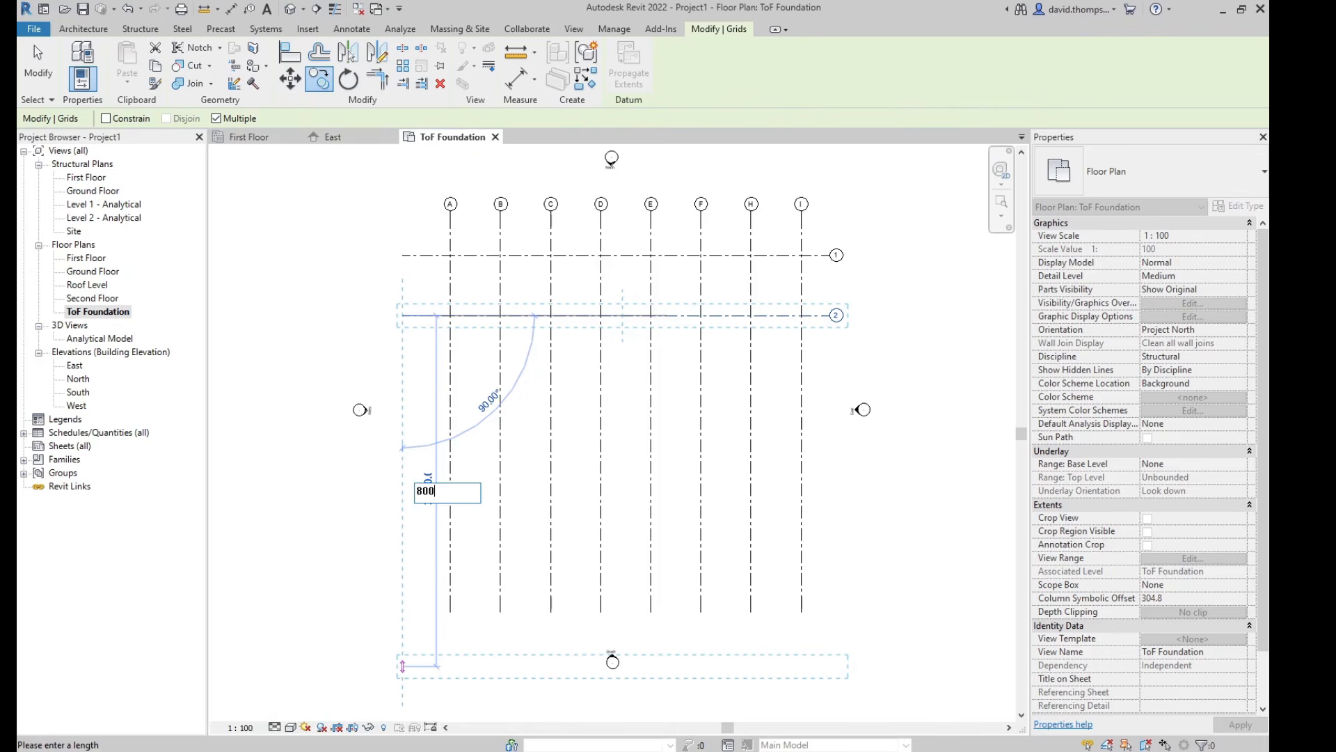
text(0)
key(Return)
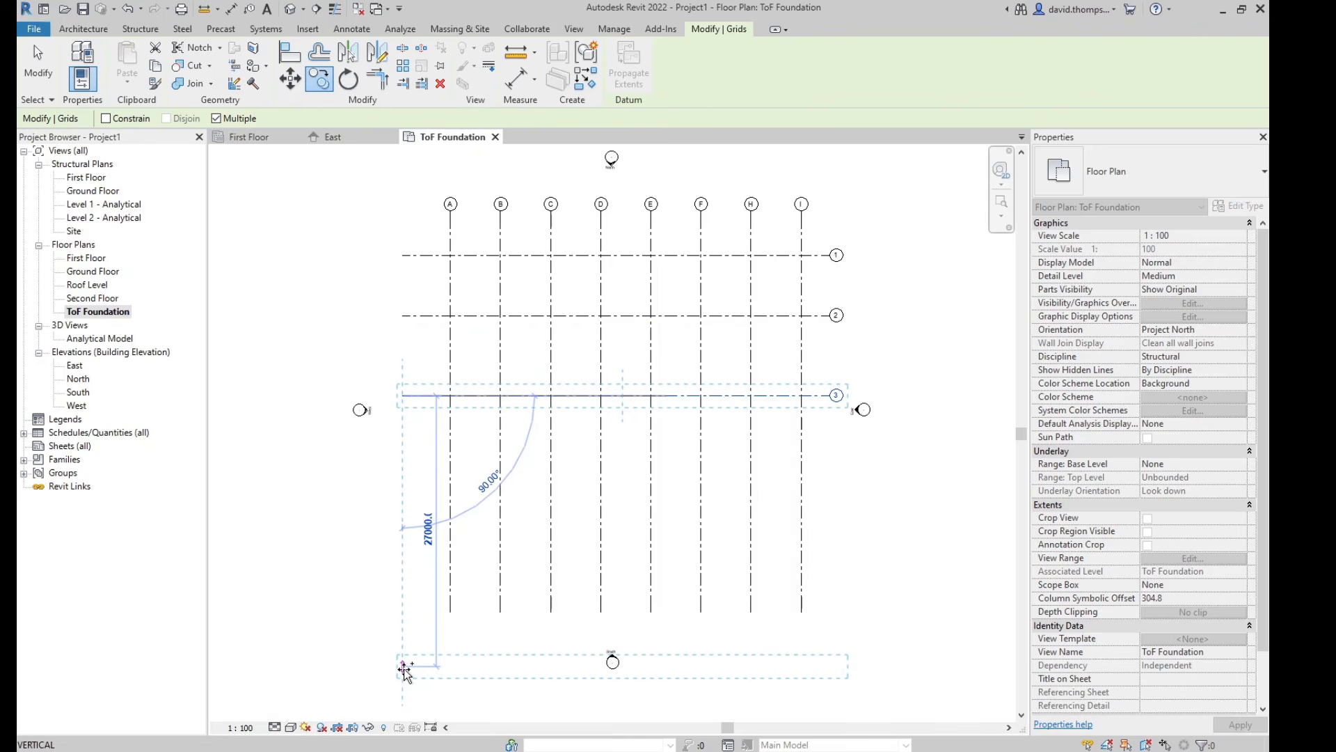
Step: Add two more horizontal grid copies southward below grid 3, each spaced 6500 mm from the previous one
text(6500)
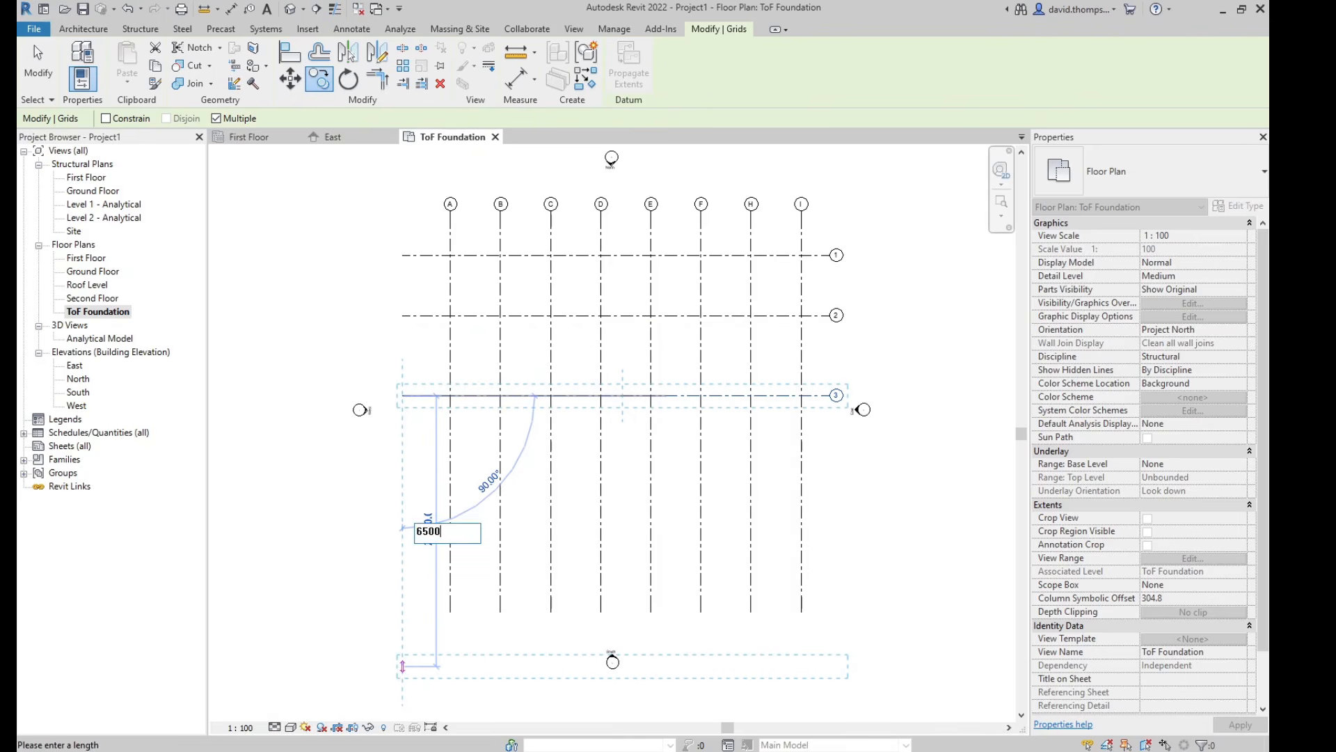
key(Return)
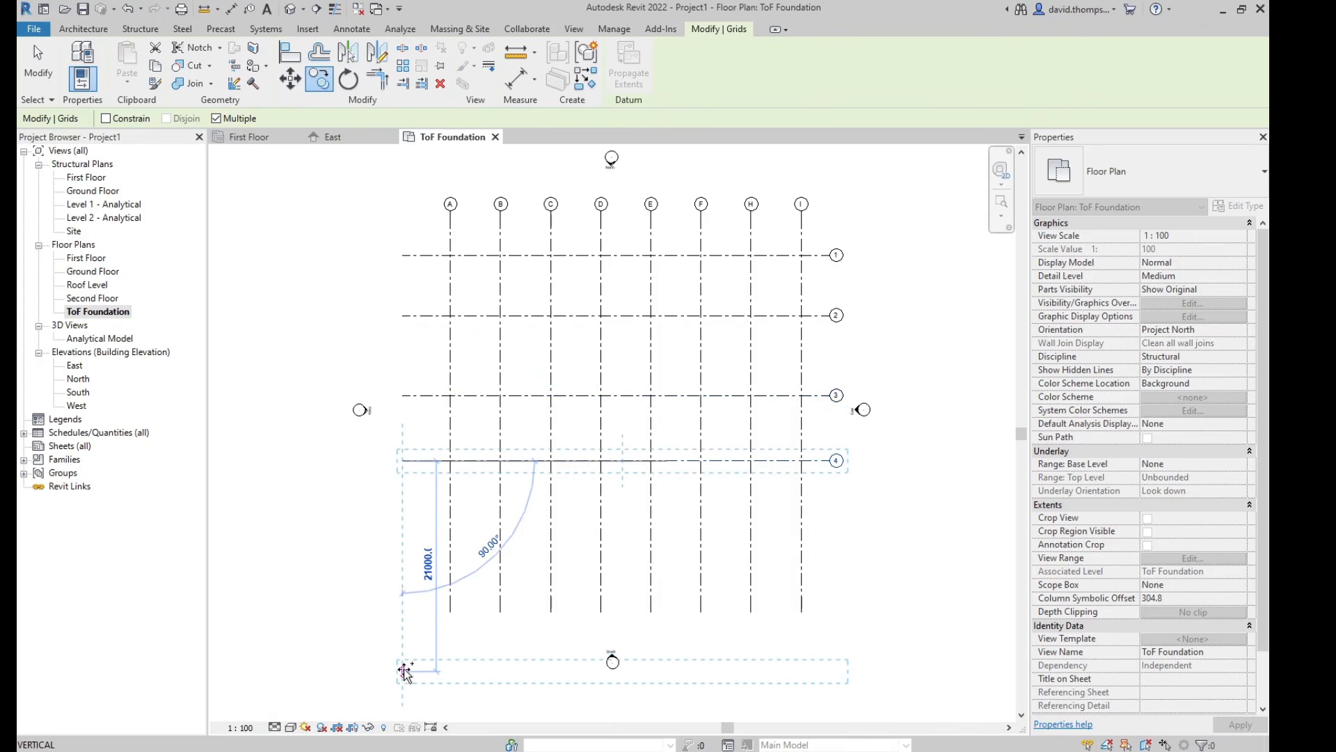
text(6500)
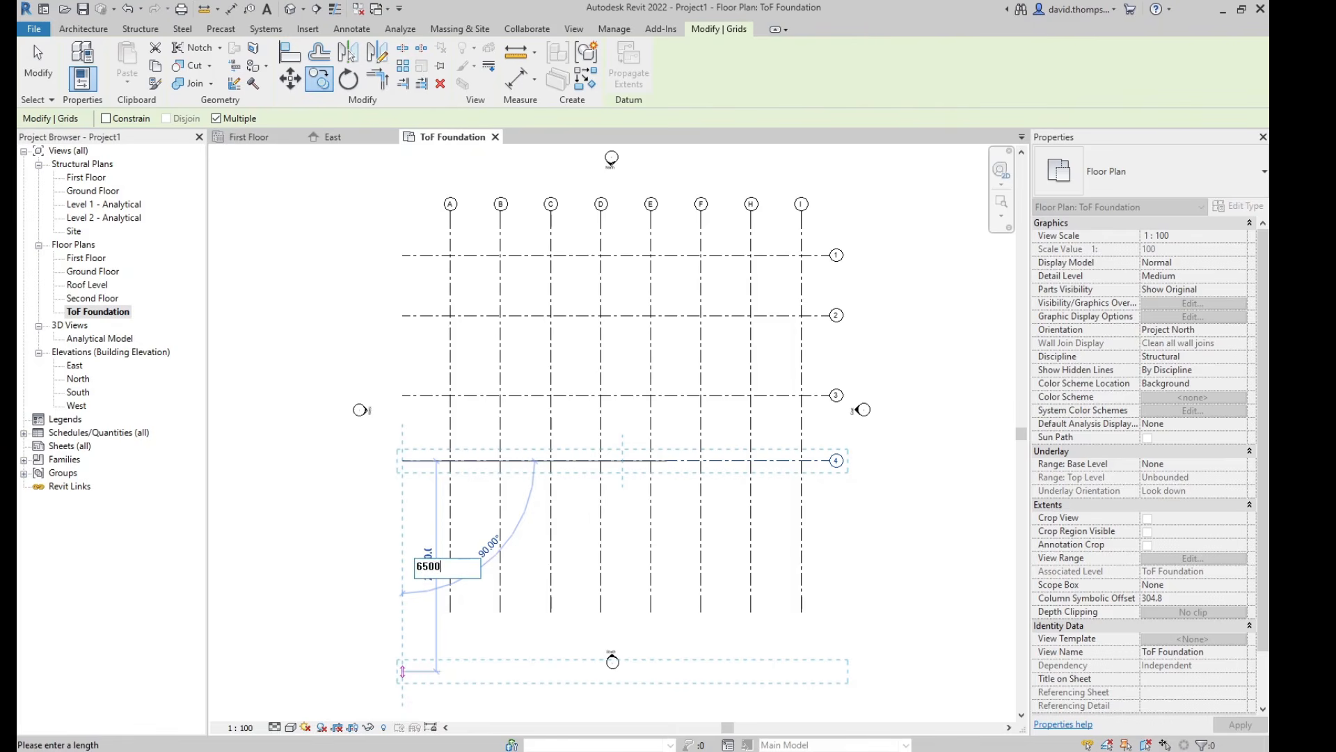
key(Return)
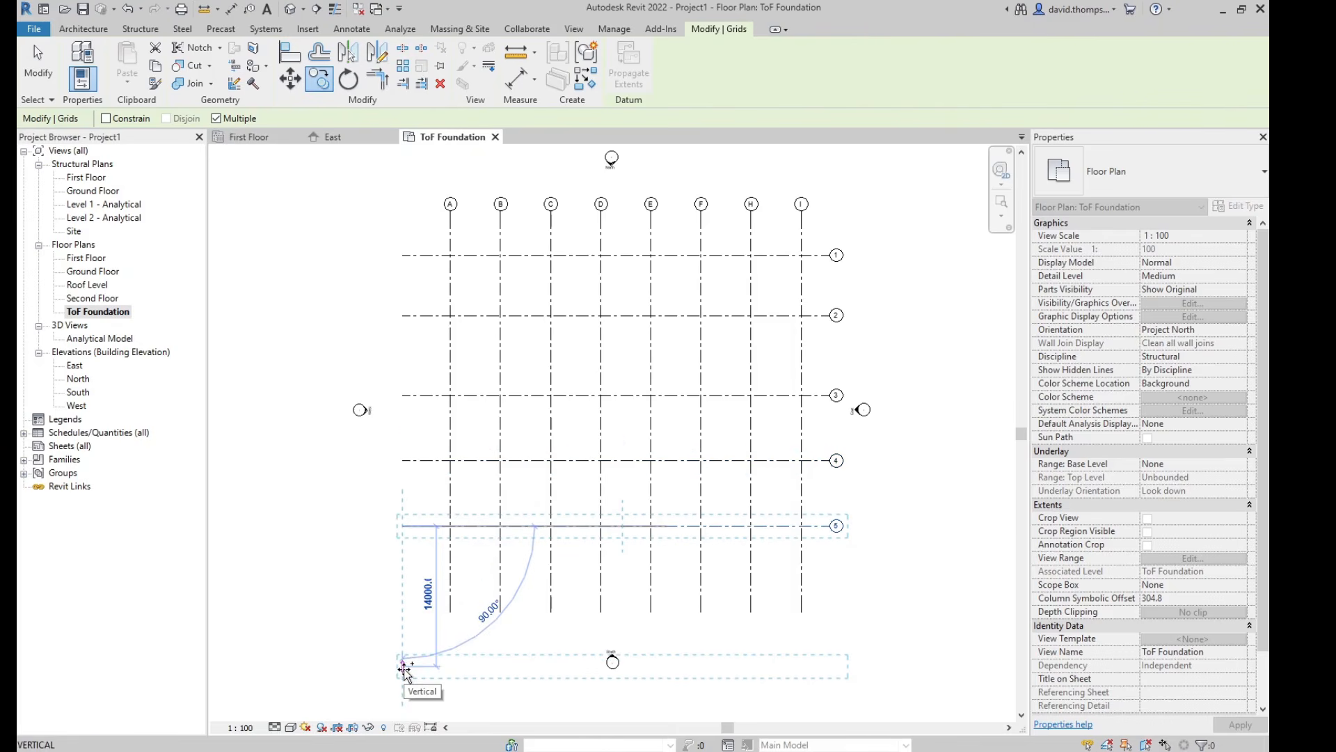
key(Escape)
key(Escape)
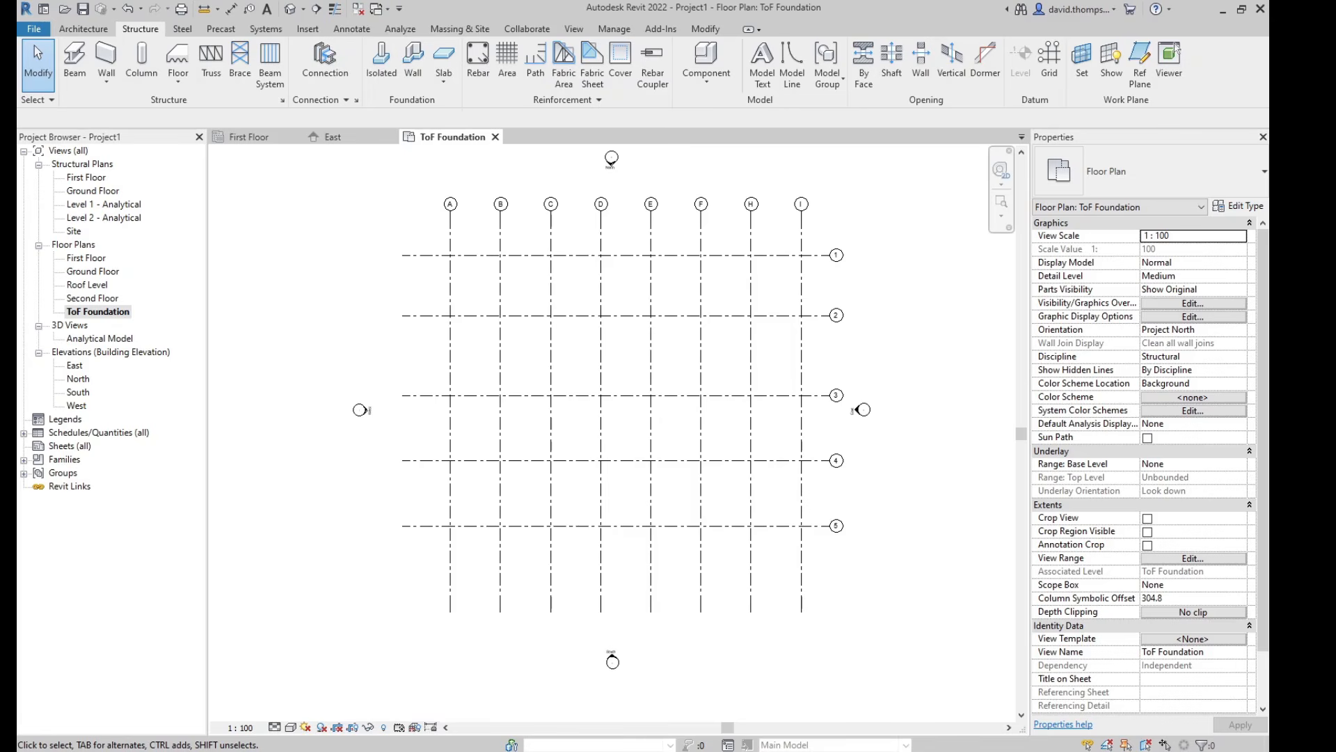
Step: Shorten the vertical grid lines by pulling grid A's lower end up closer to grid 5
click(451, 562)
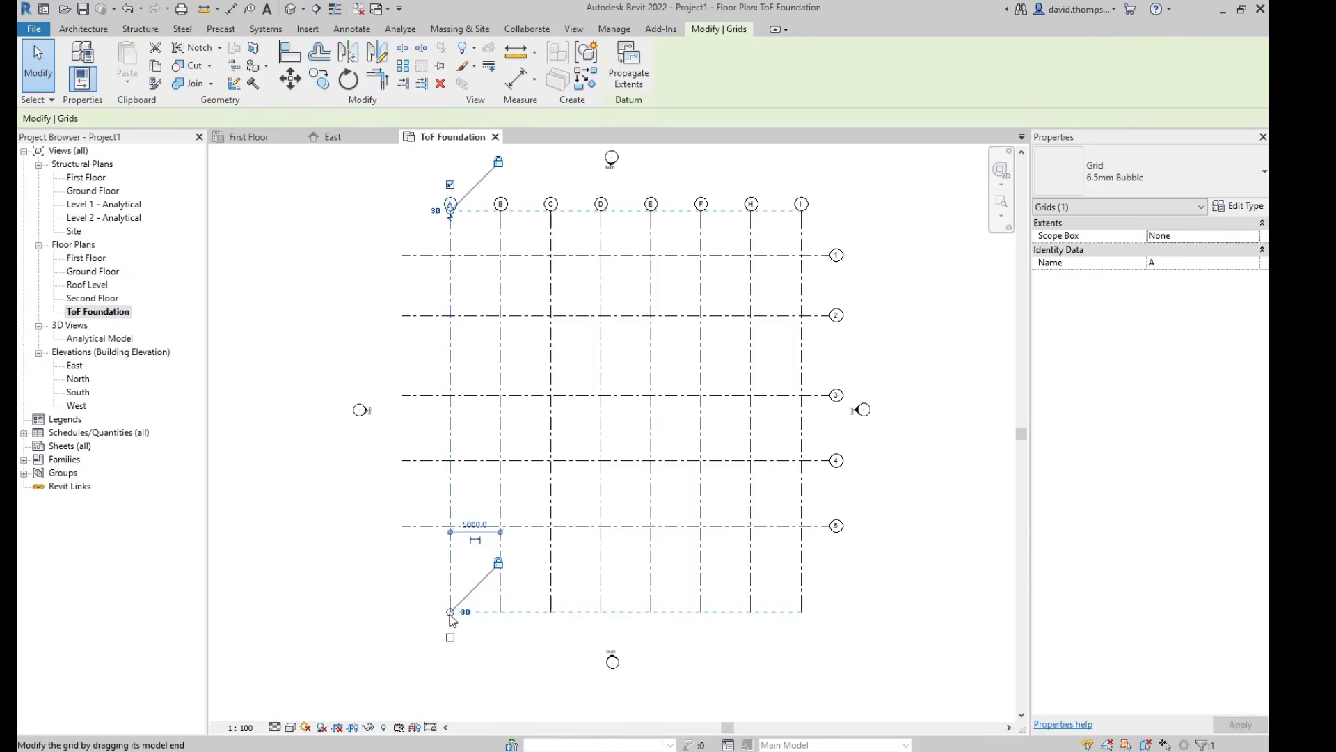
mouse_move(453, 611)
mouse_down()
mouse_move(450, 575)
mouse_move(451, 588)
mouse_up()
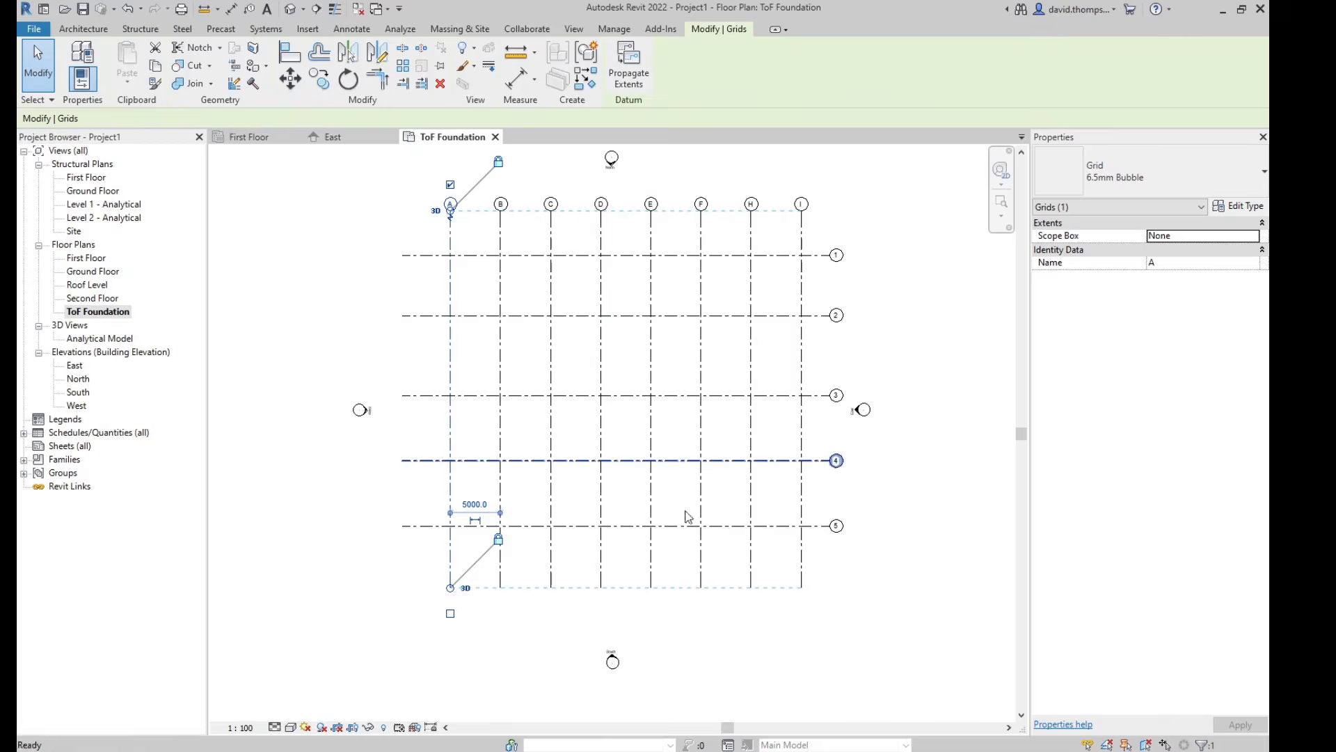
key(Escape)
Step: Show the bubble at the west end of grid 5
click(407, 533)
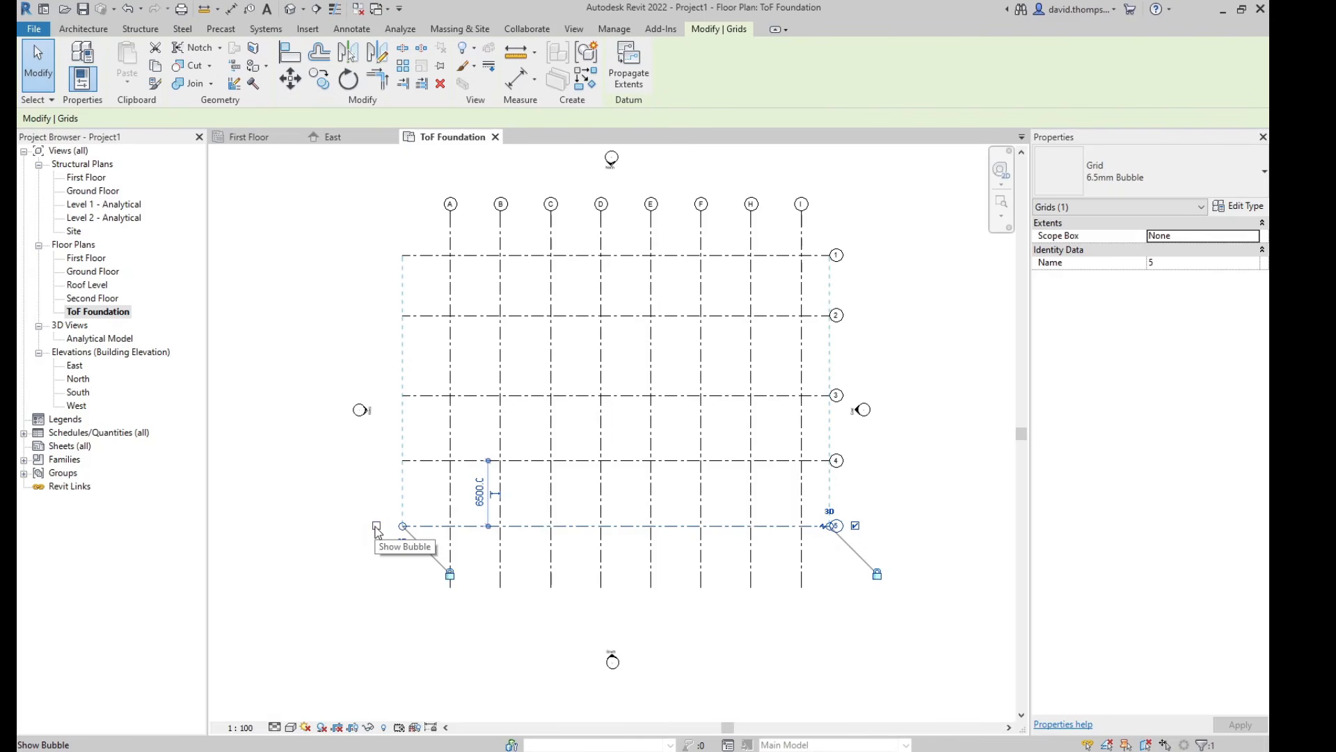
click(377, 526)
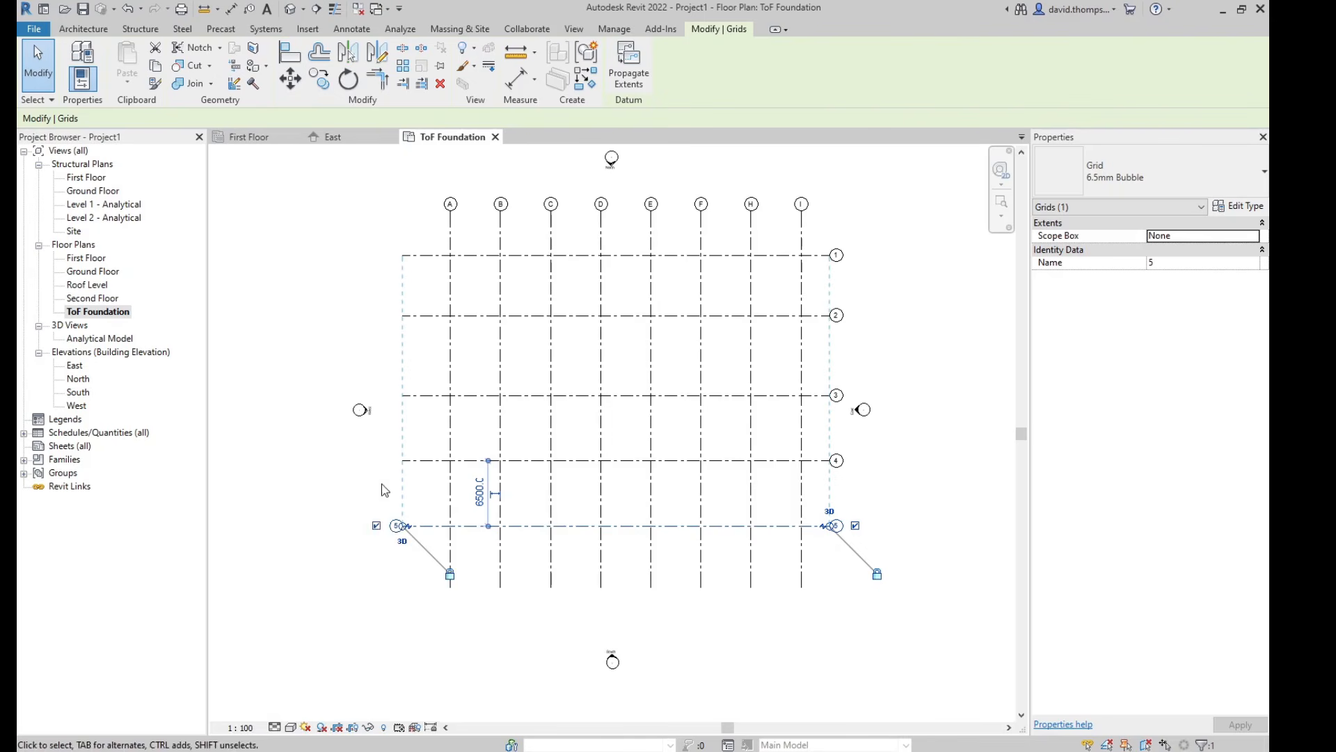
click(371, 502)
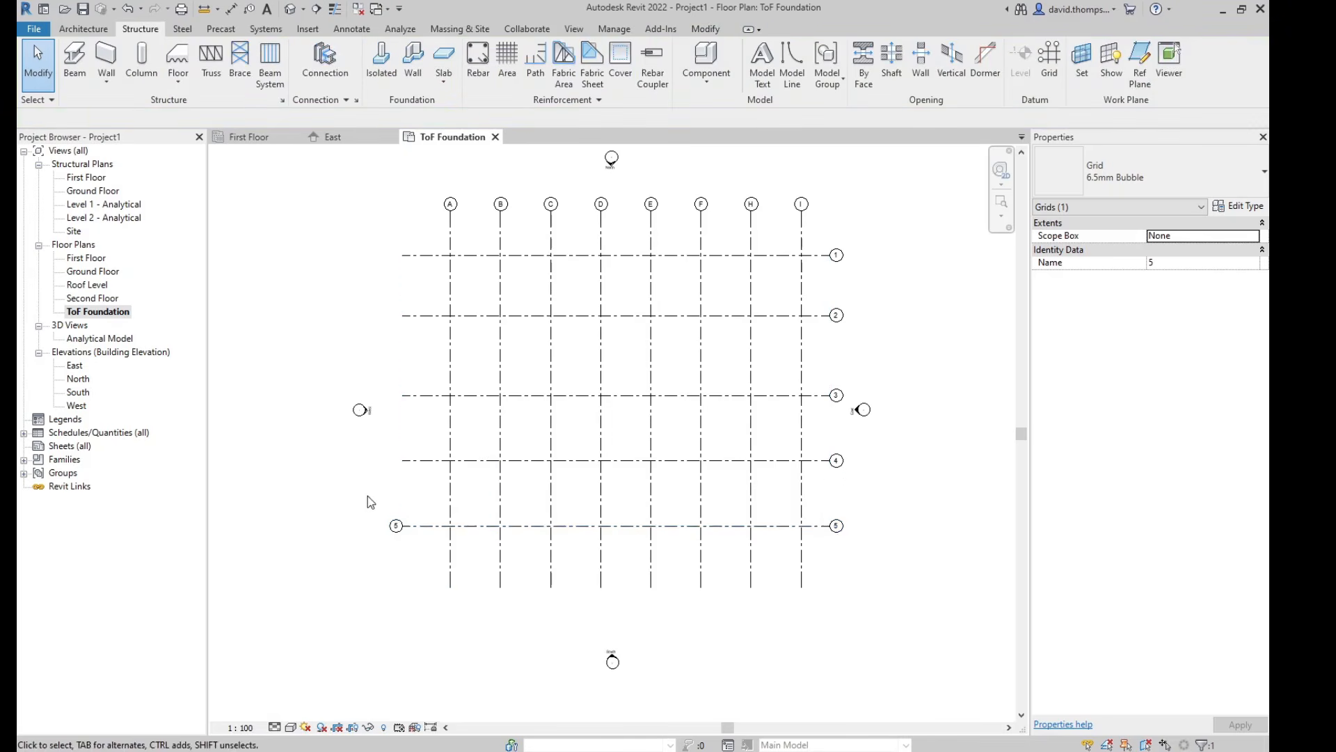
Step: Hide the extra bubble at the west end of grid 5
click(412, 461)
click(411, 499)
click(420, 526)
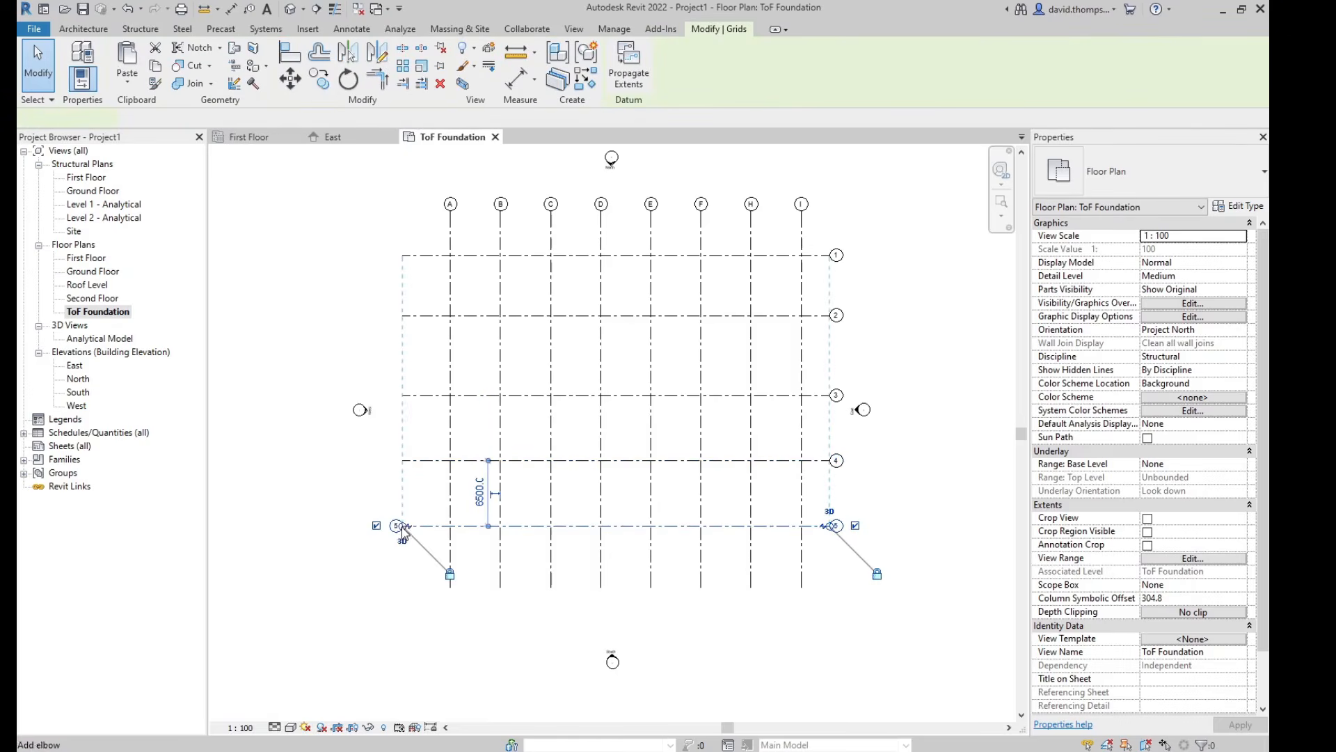
click(376, 526)
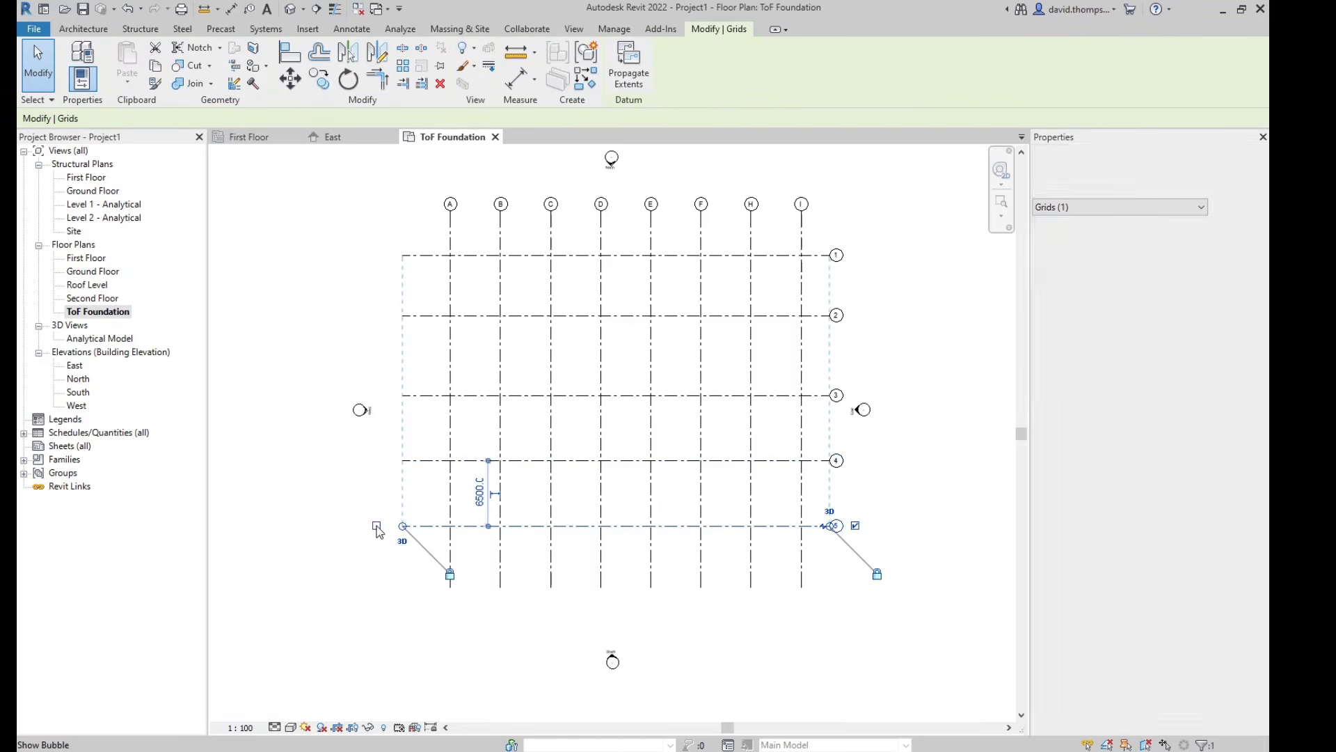
click(313, 493)
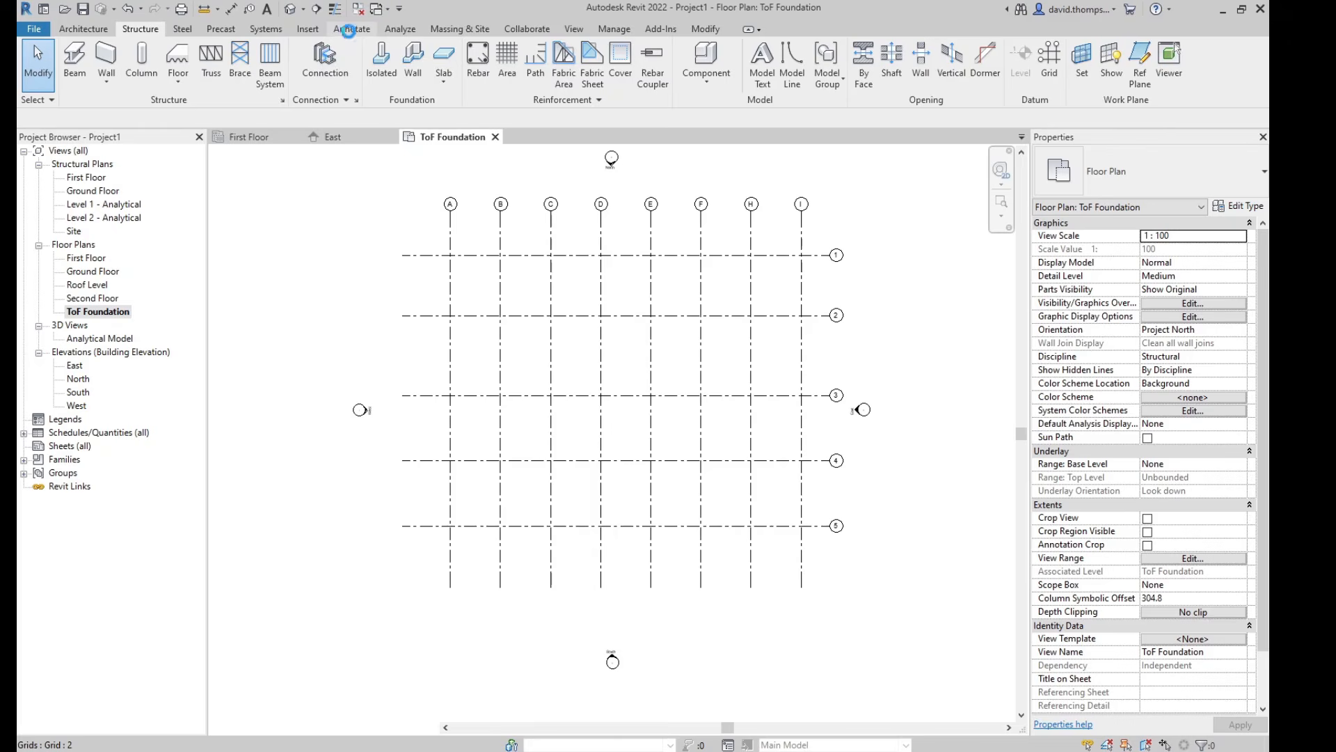
Step: Start an Aligned dimension in the ToF Foundation plan with Wall centerlines as the preferred reference
click(358, 31)
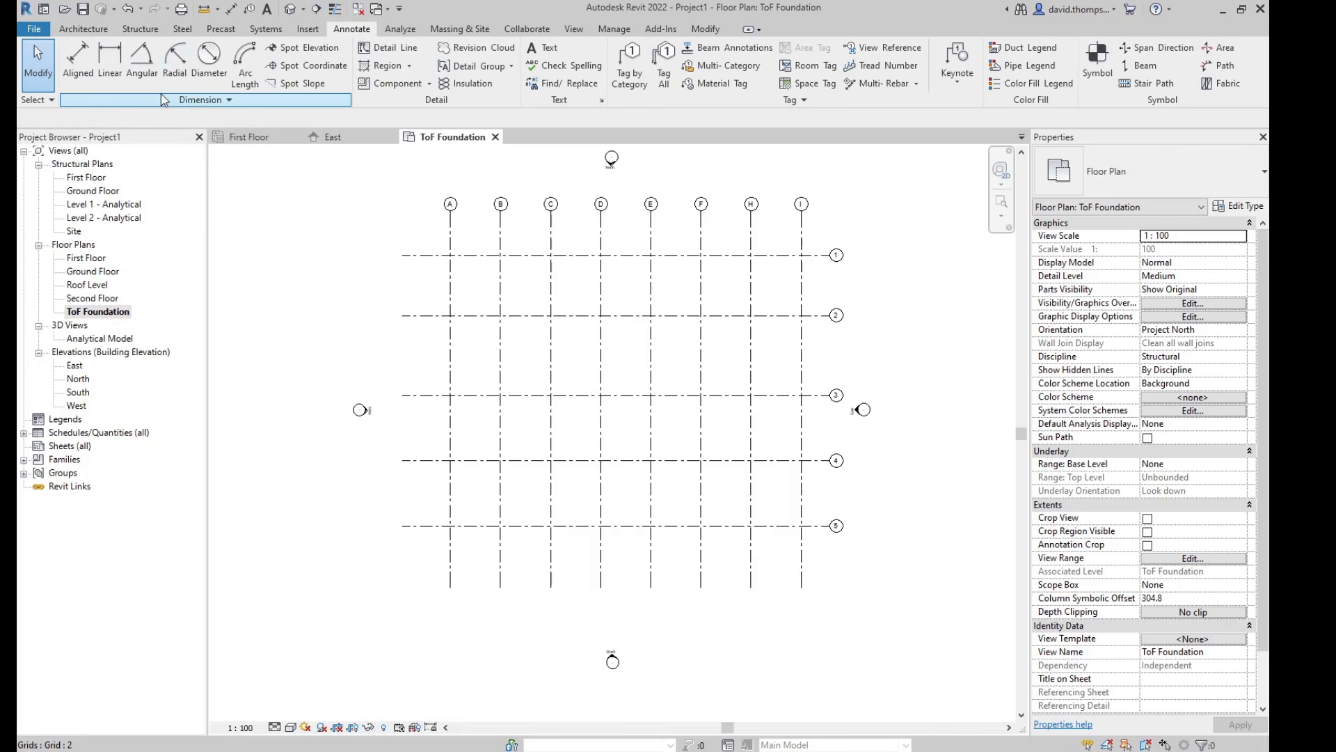
click(77, 78)
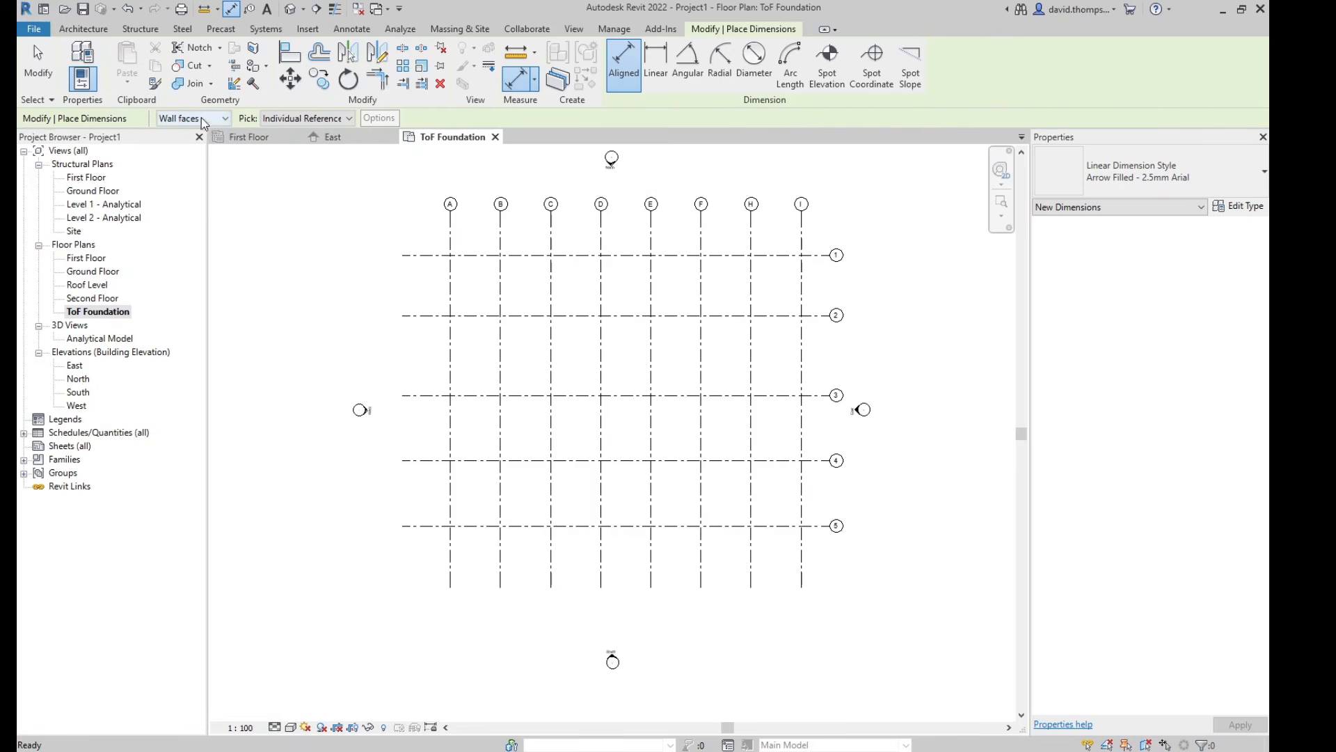
click(225, 119)
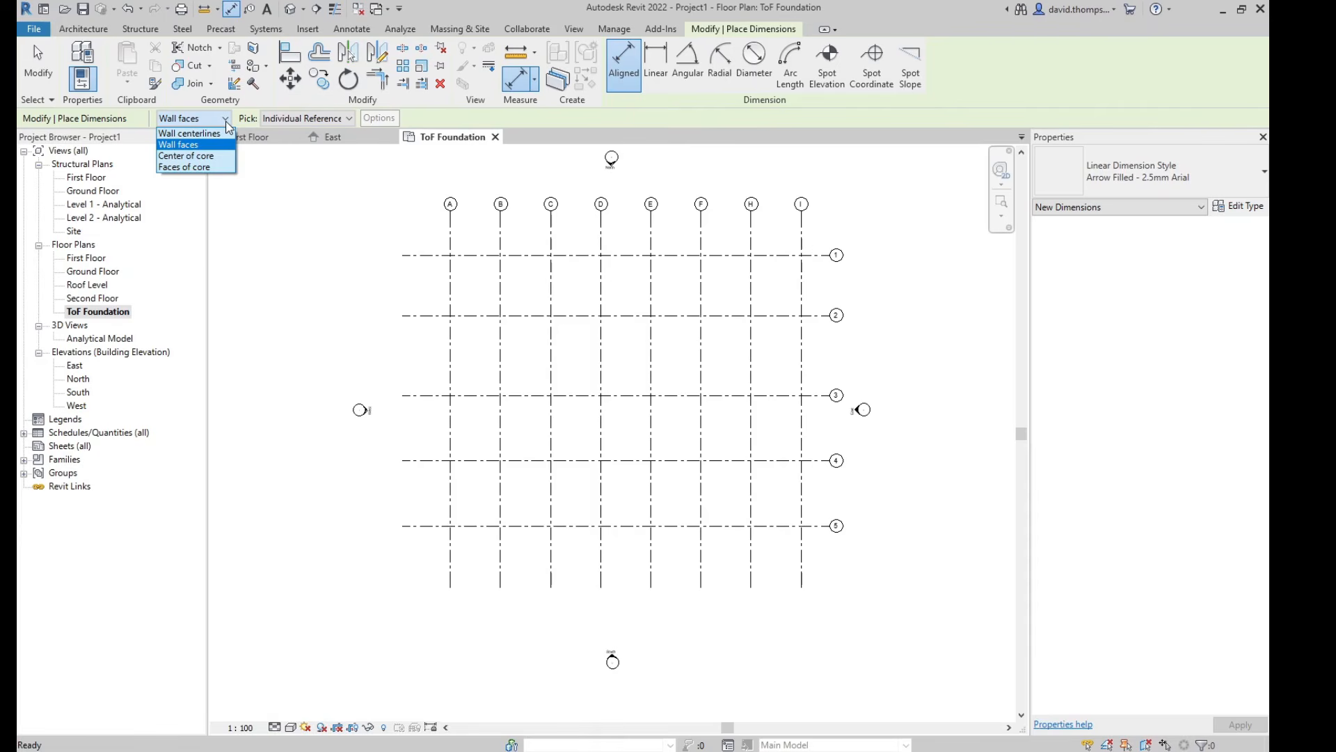
click(225, 121)
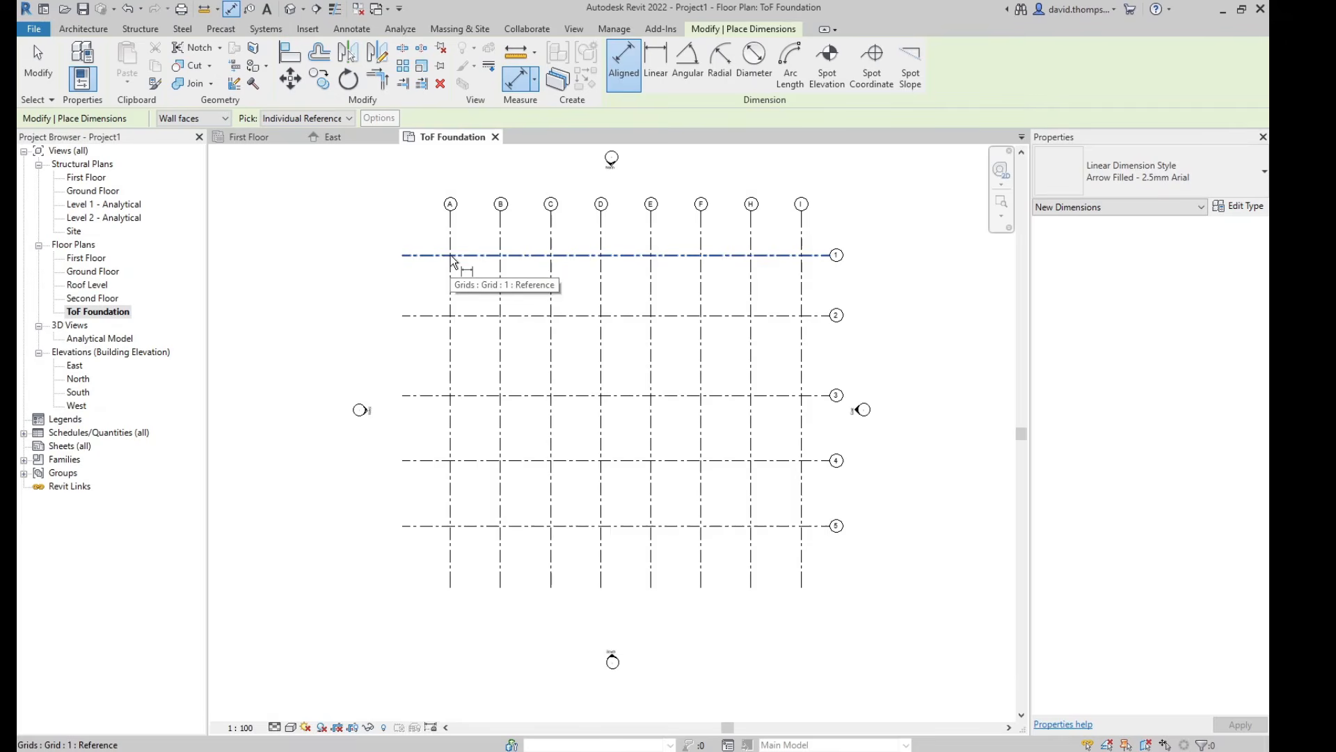
scroll(452, 261, up, 5)
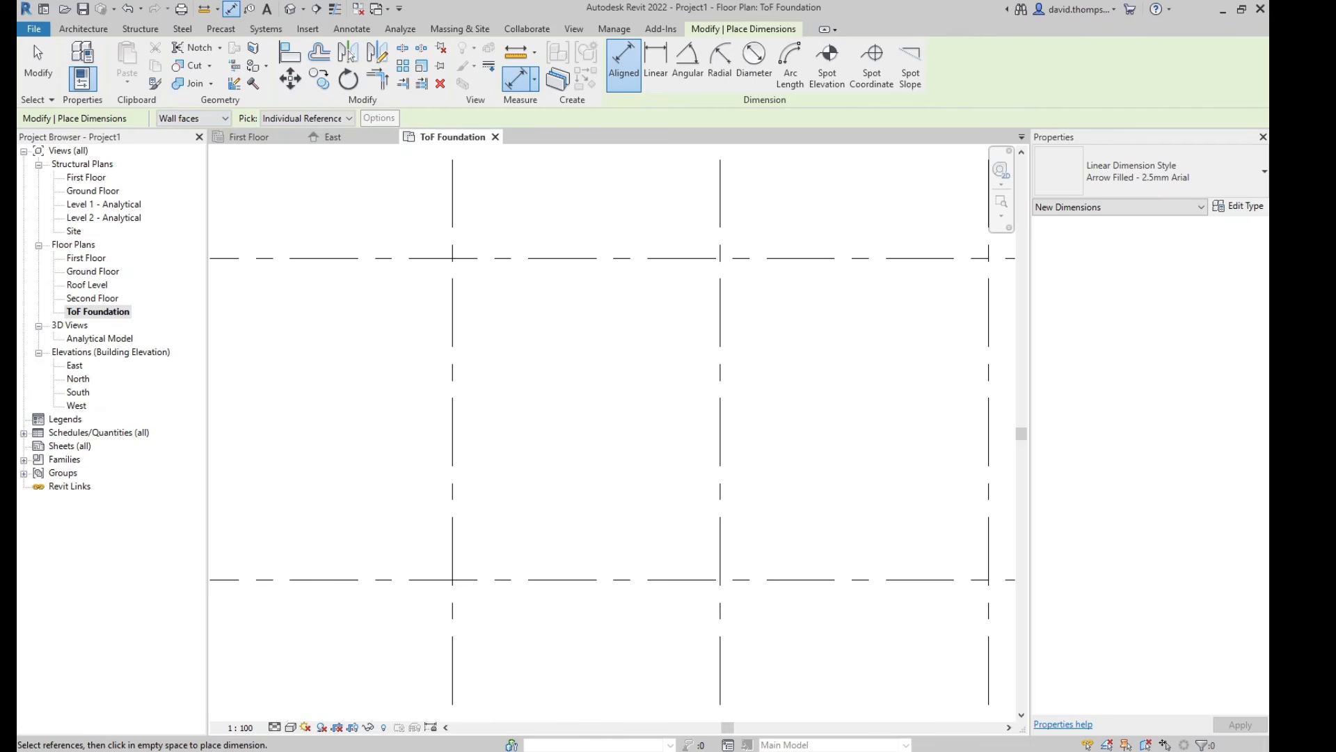
click(192, 120)
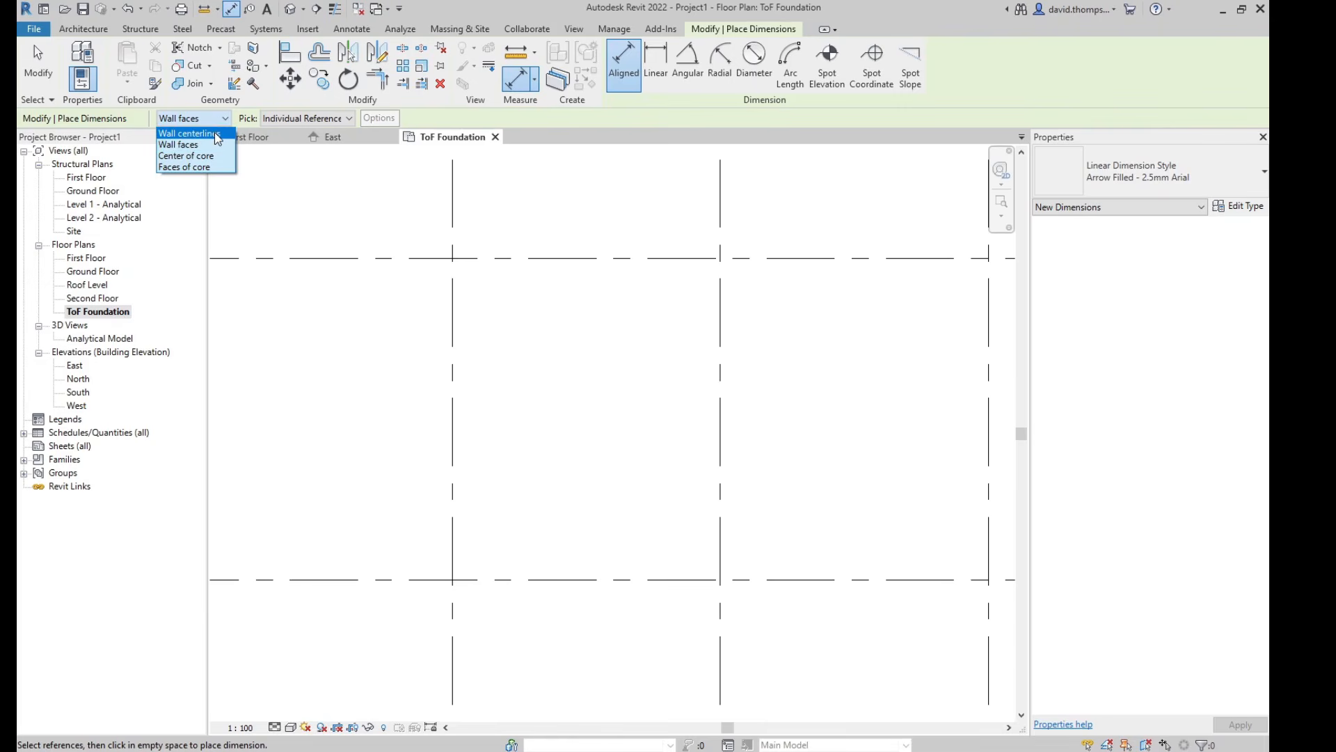
click(190, 133)
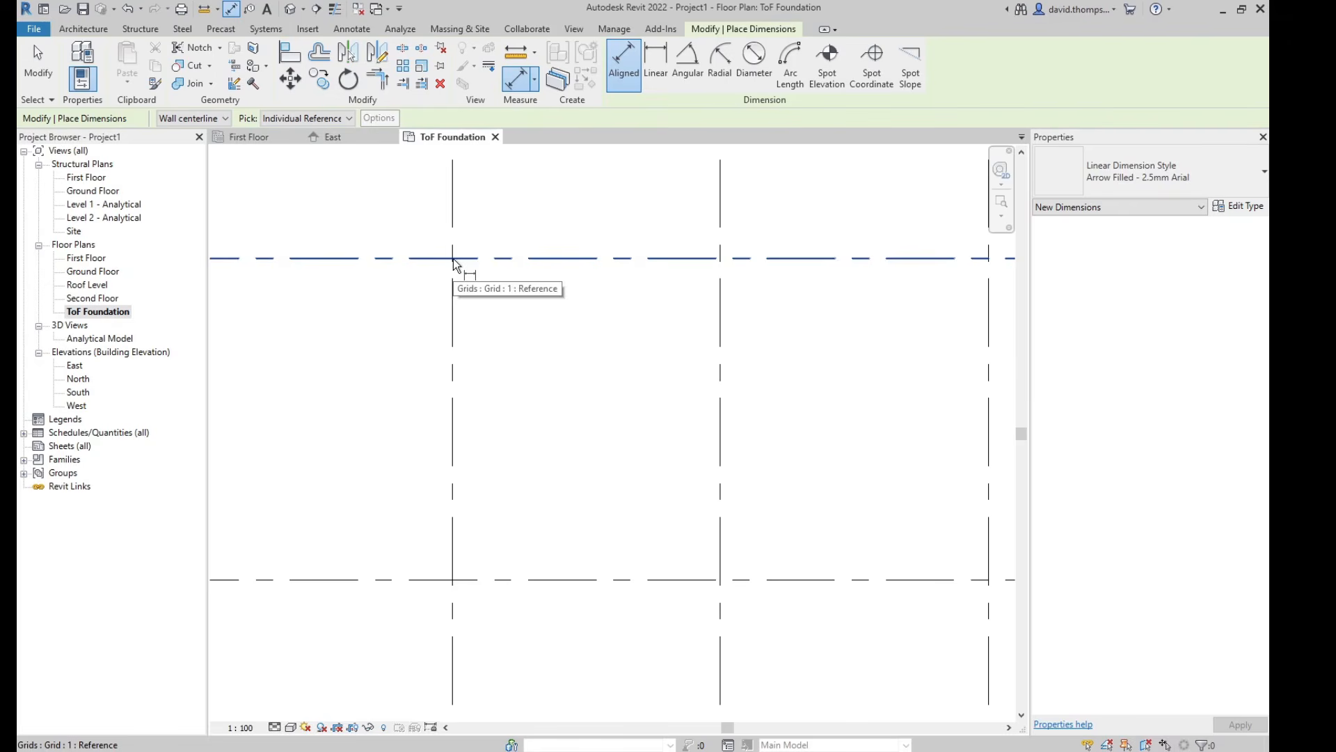
Step: Place one continuous aligned dimension string across vertical grids A through I, just above grid 1
scroll(454, 227, down, 2)
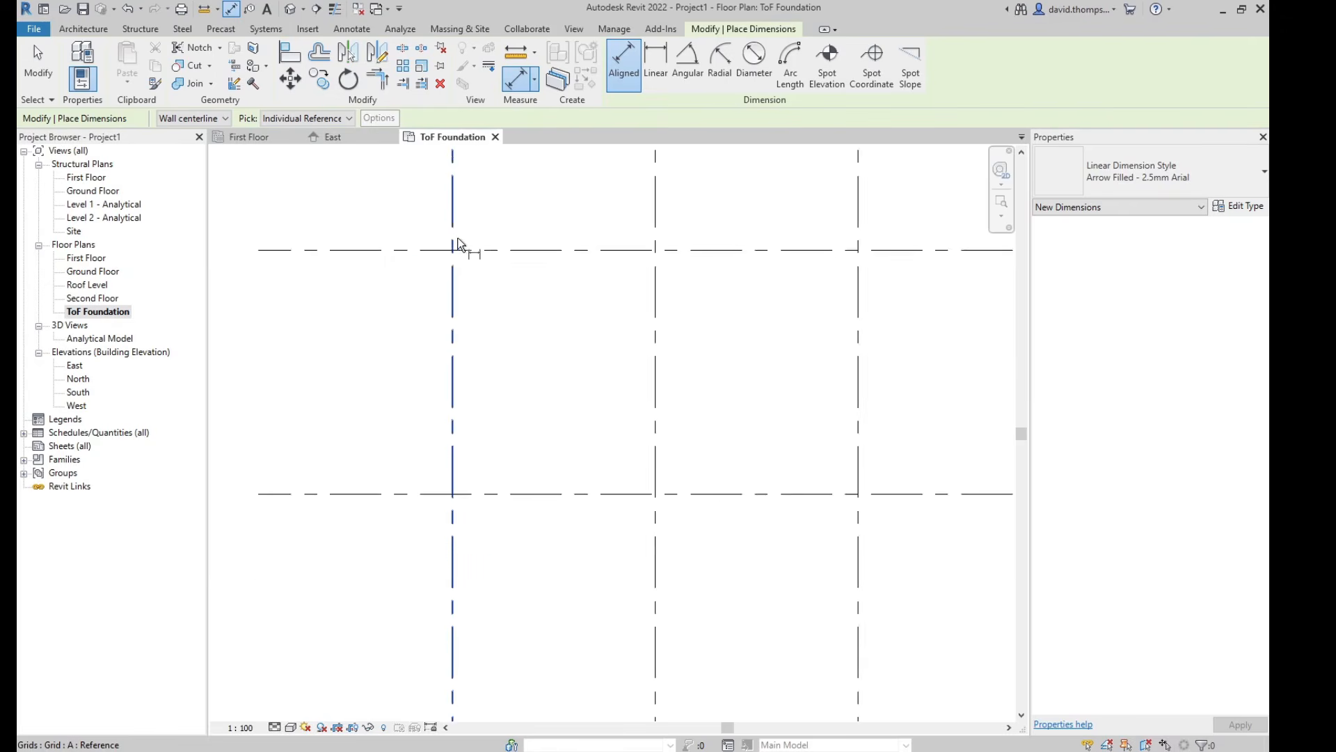
middle_drag(550, 283, 489, 446)
scroll(485, 405, down, 3)
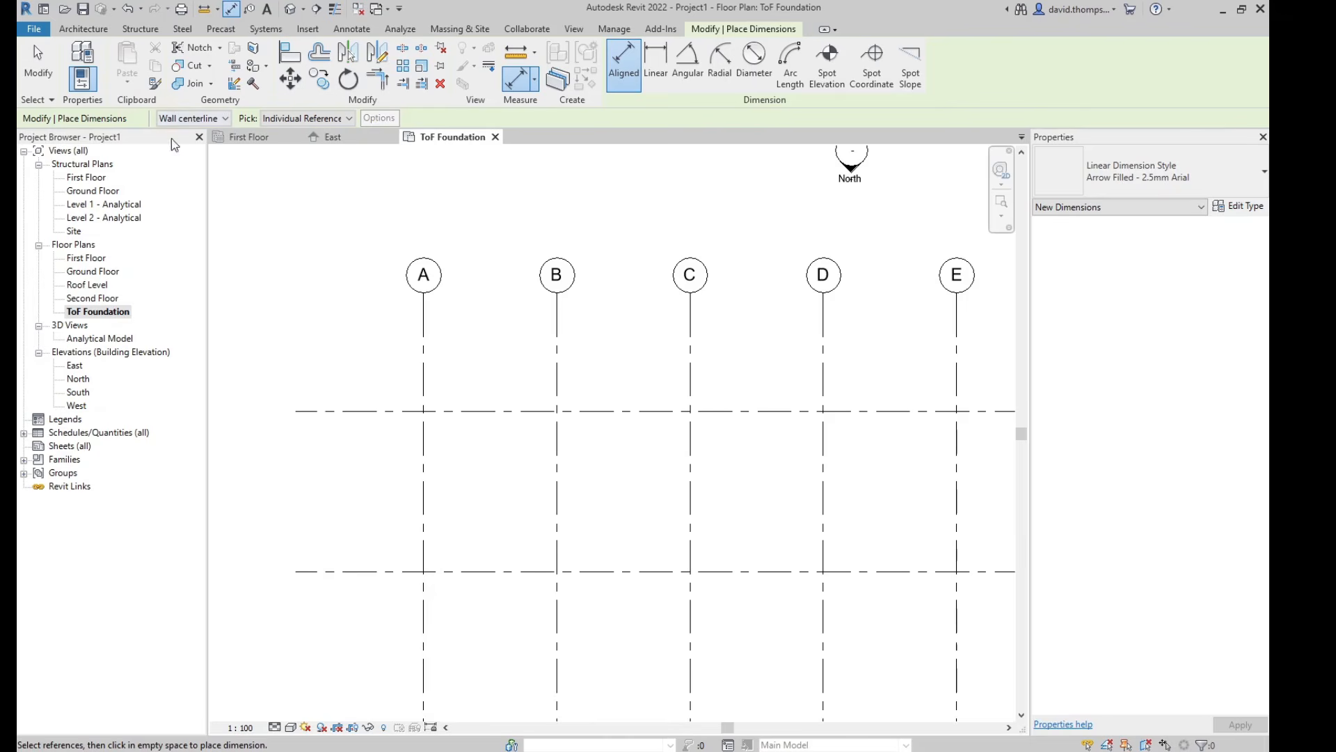
click(426, 335)
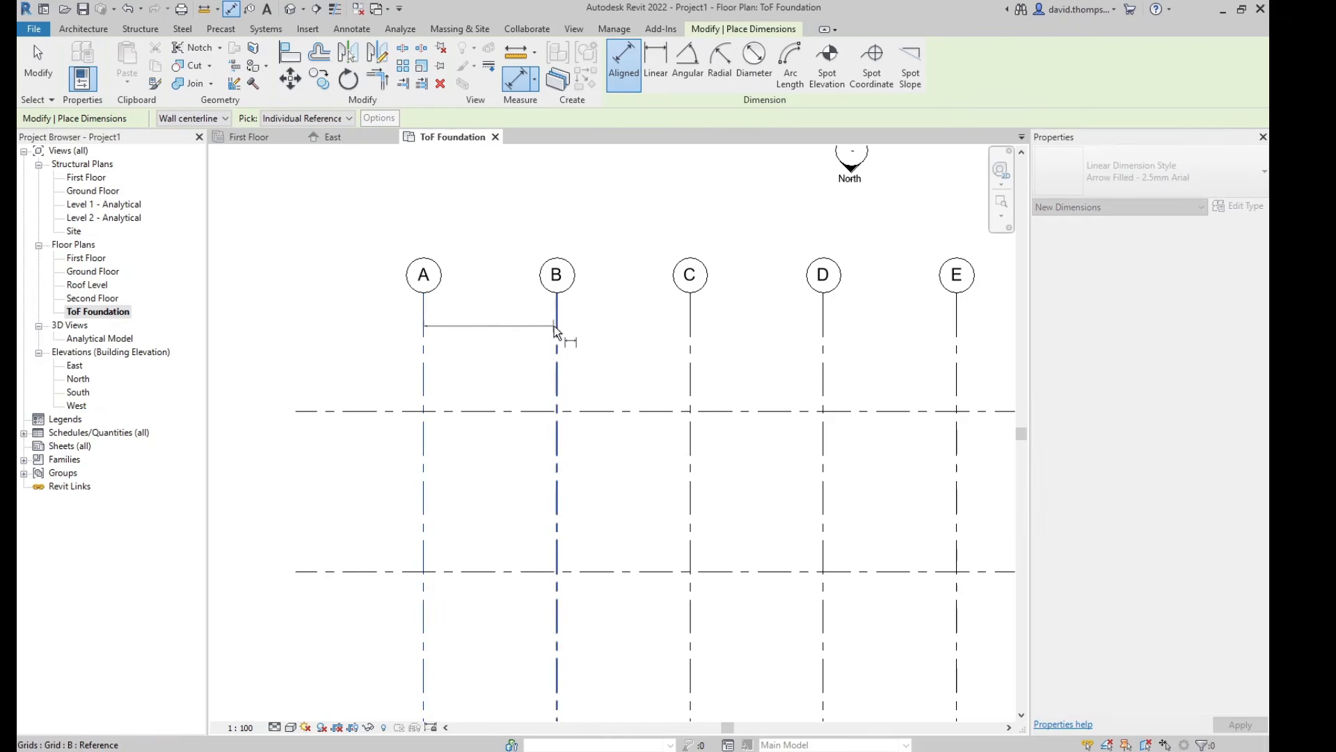
click(556, 327)
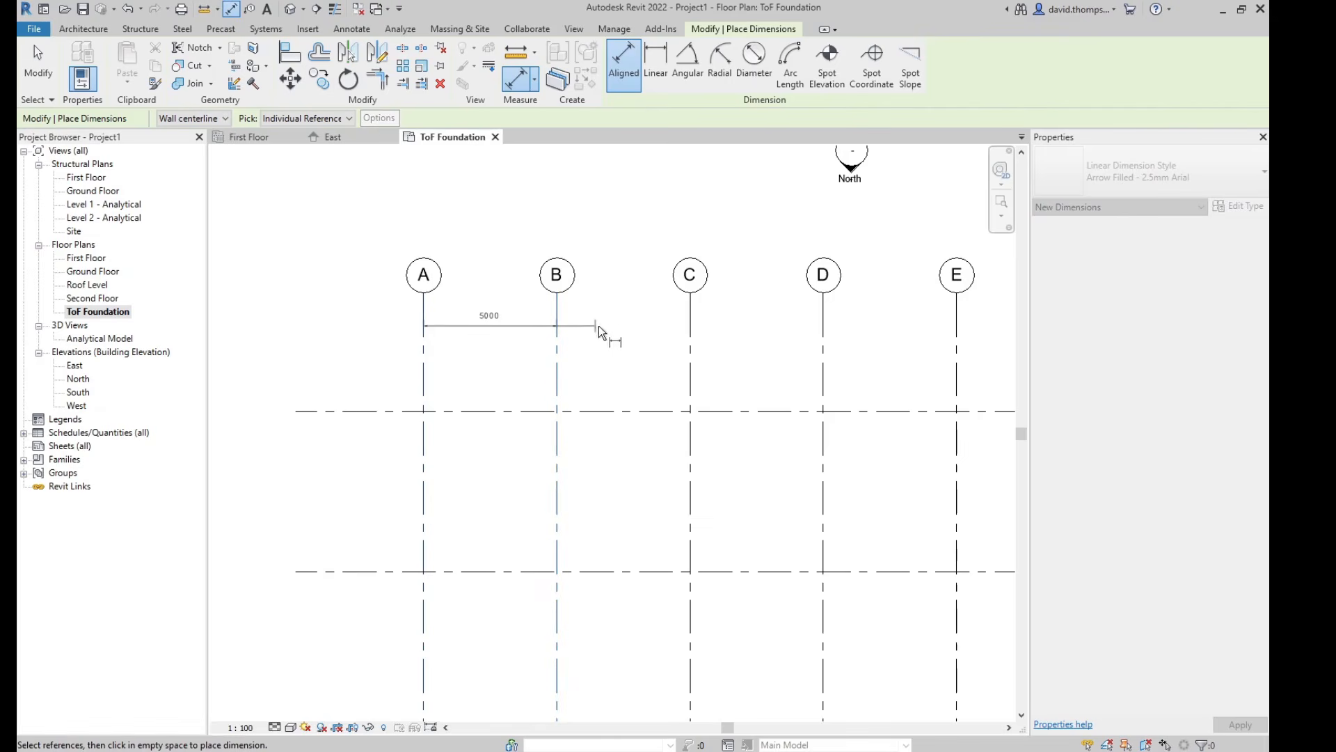
click(689, 326)
click(824, 334)
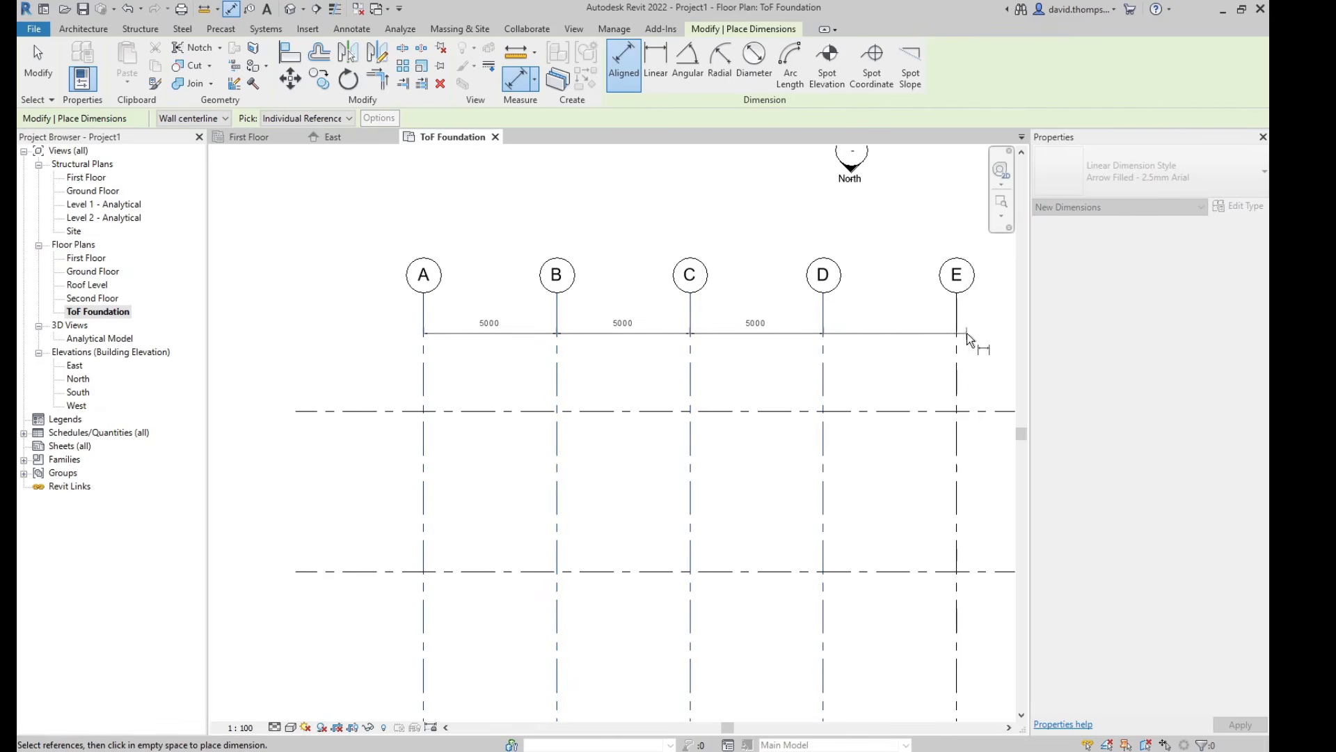
click(957, 334)
scroll(951, 336, down, 2)
middle_drag(863, 348, 590, 327)
scroll(591, 327, down, 1)
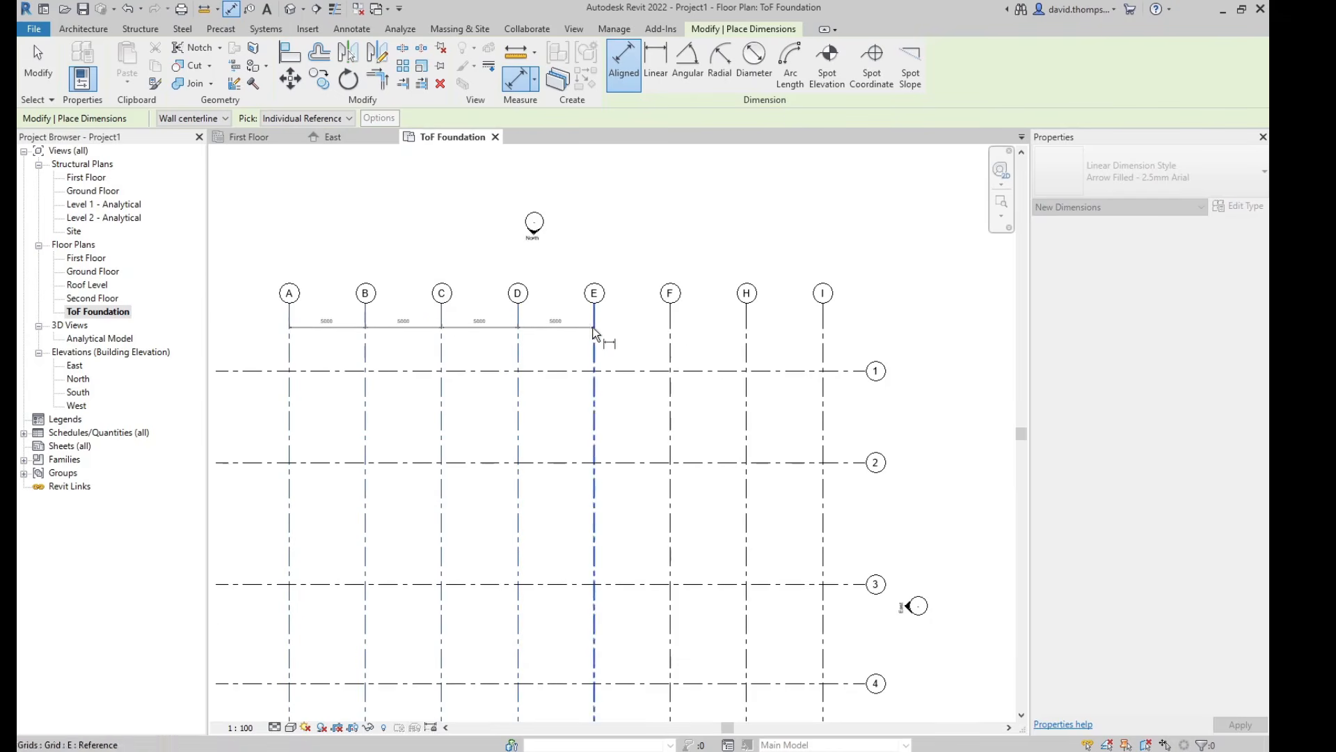
click(670, 325)
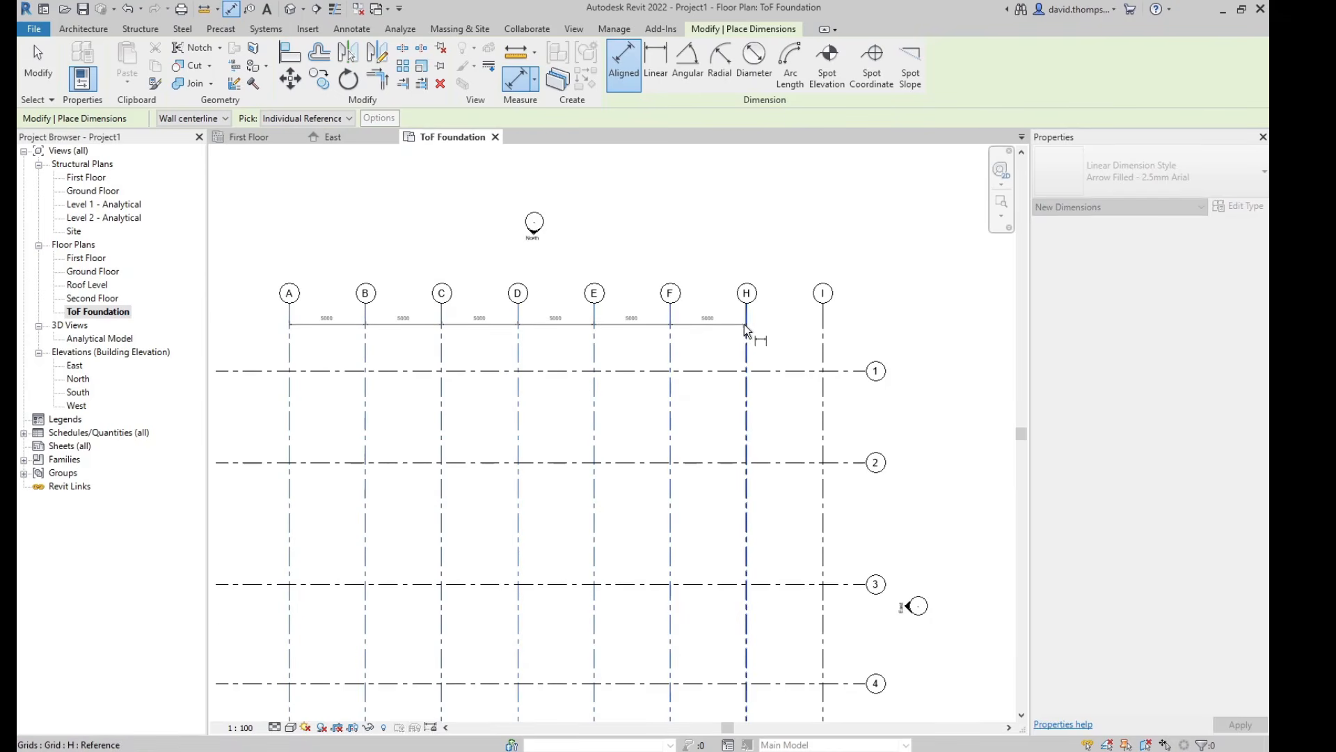
click(745, 324)
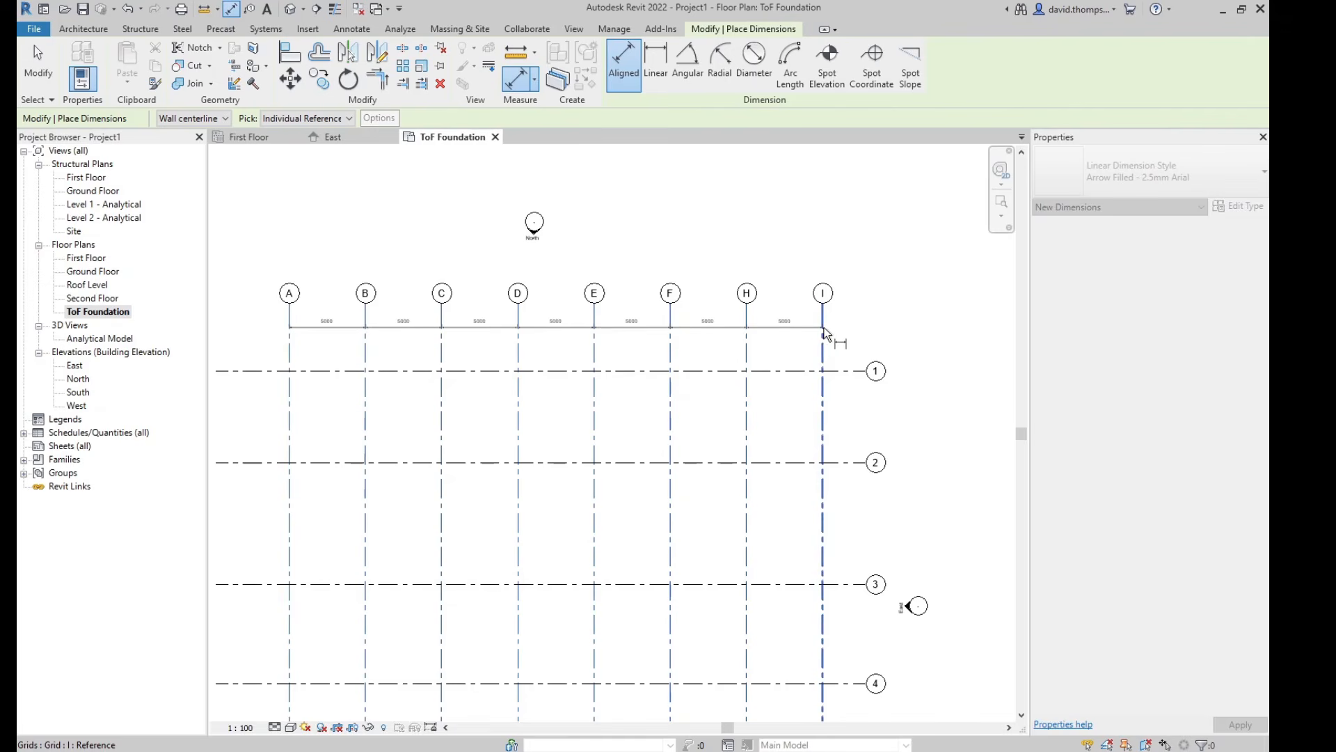
click(824, 336)
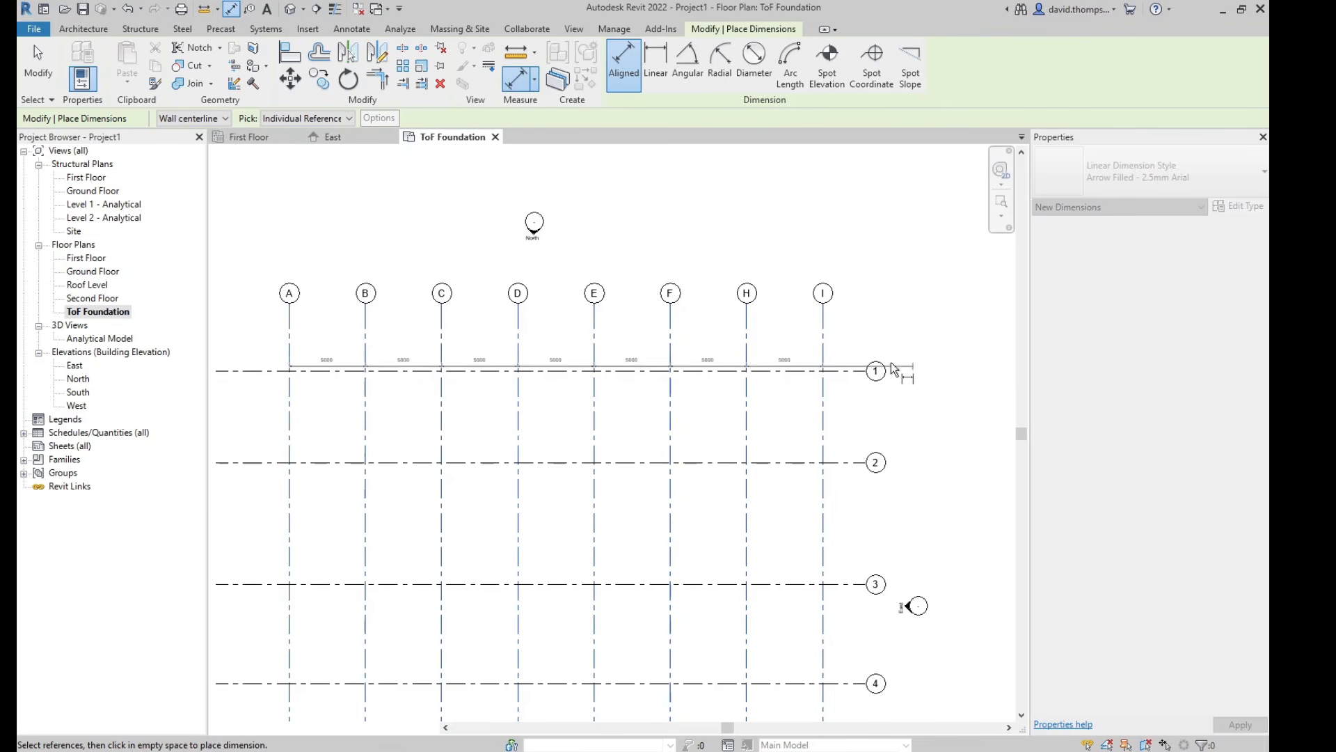
click(804, 359)
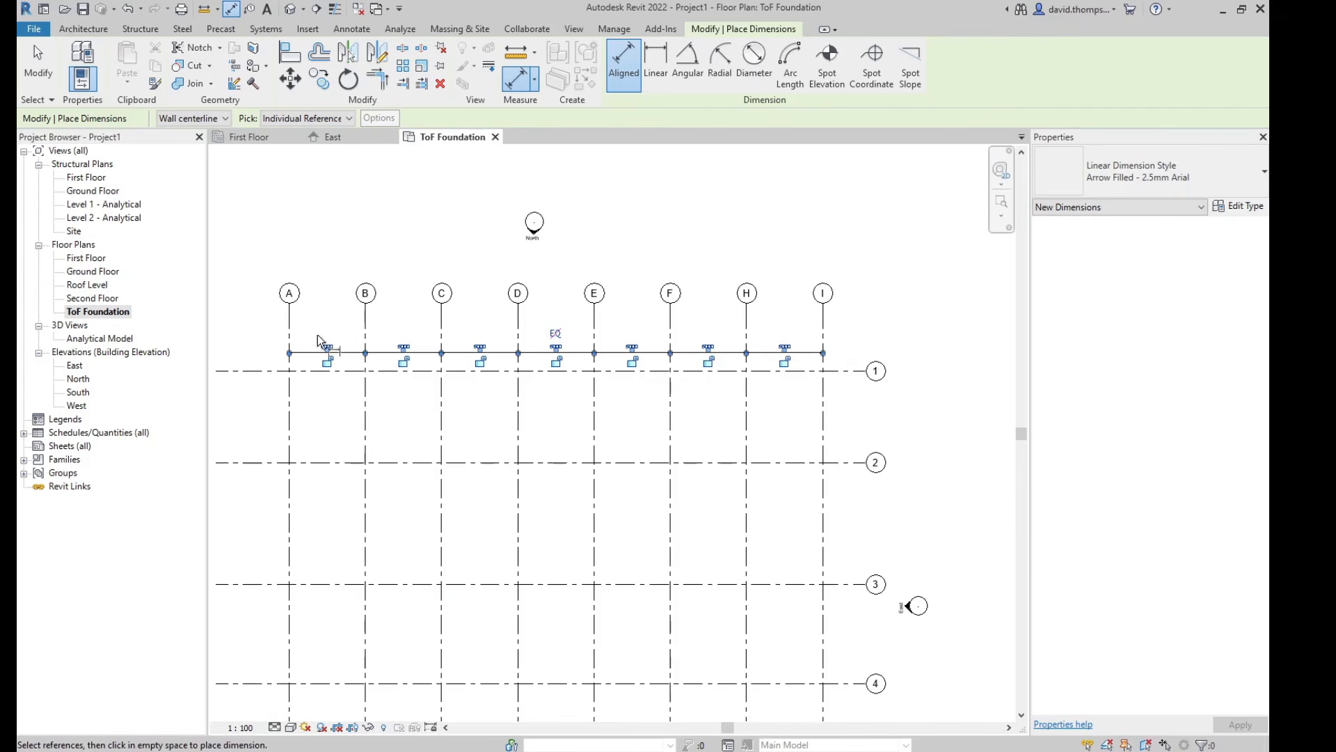
Step: Move the vertical-grid dimension string up, farther from grid 1 and closer to the grid bubbles
scroll(317, 341, up, 2)
middle_drag(531, 405, 731, 392)
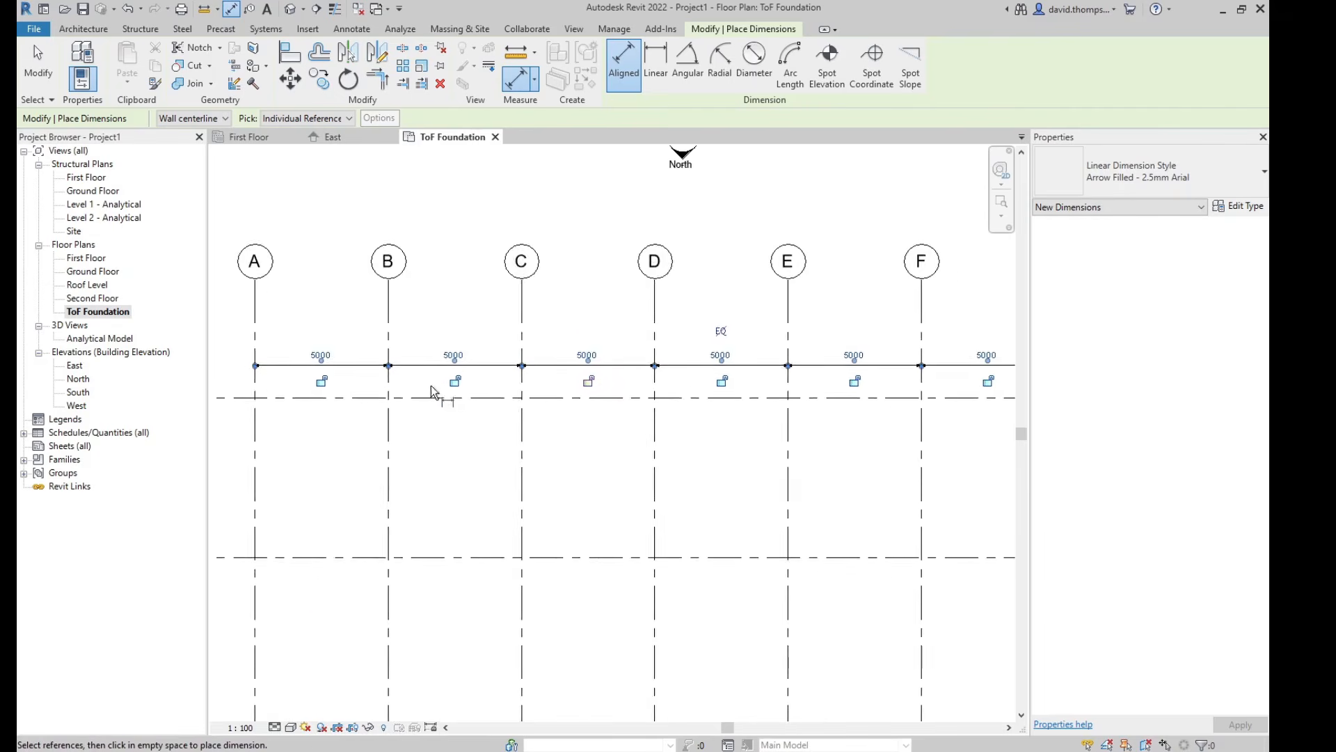
scroll(432, 391, down, 1)
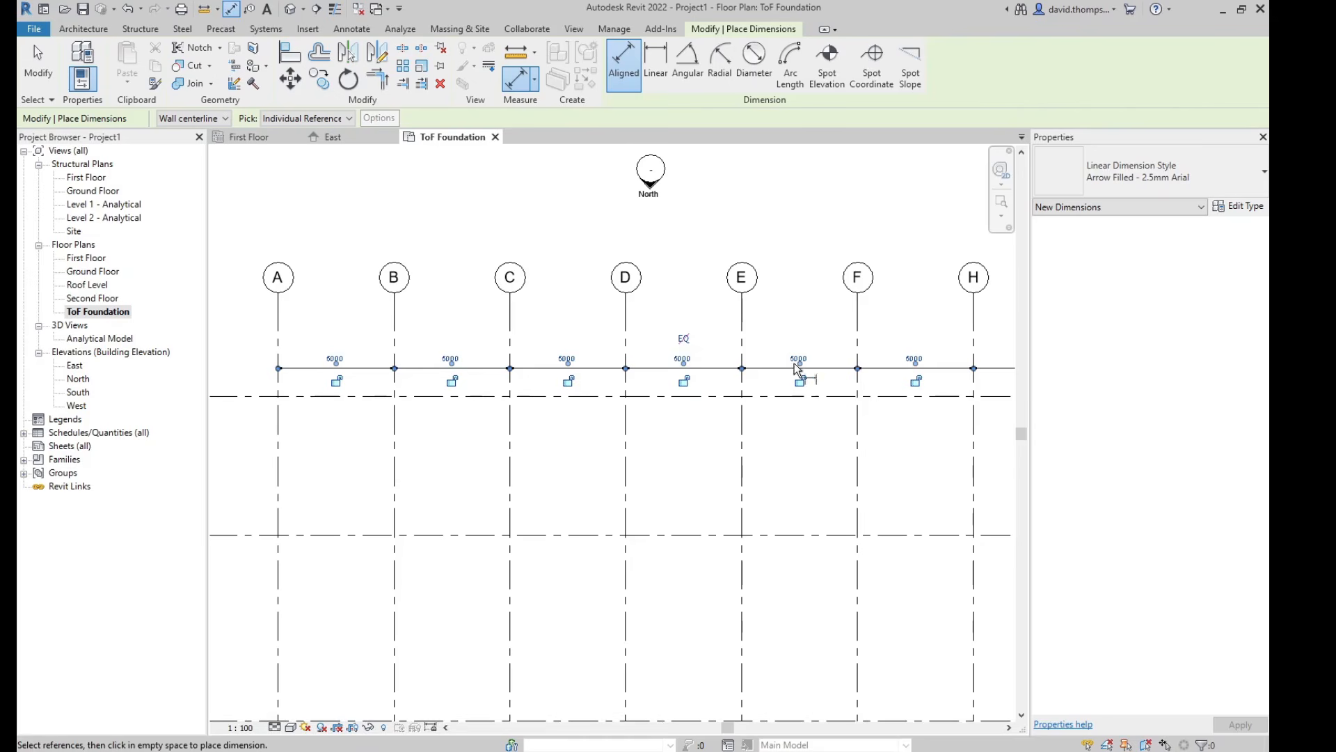
middle_drag(904, 378, 670, 376)
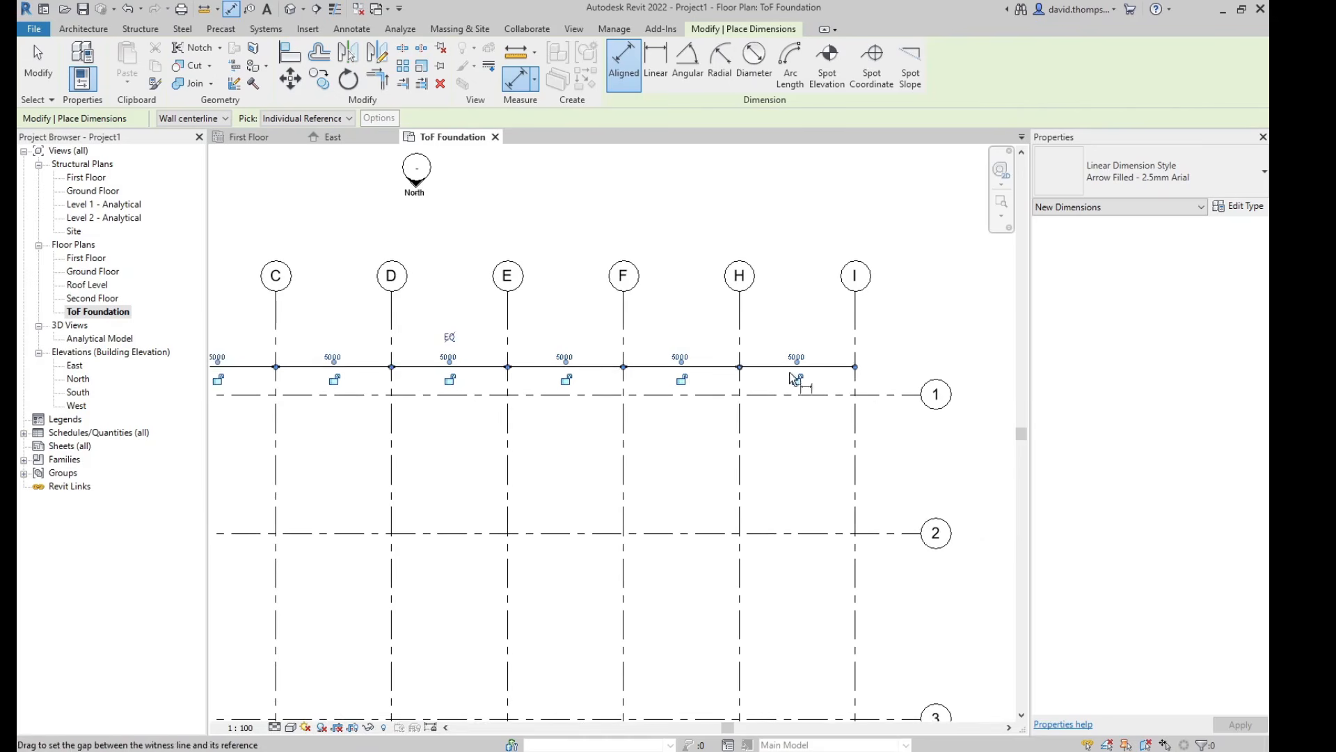
click(794, 379)
key(Escape)
click(826, 369)
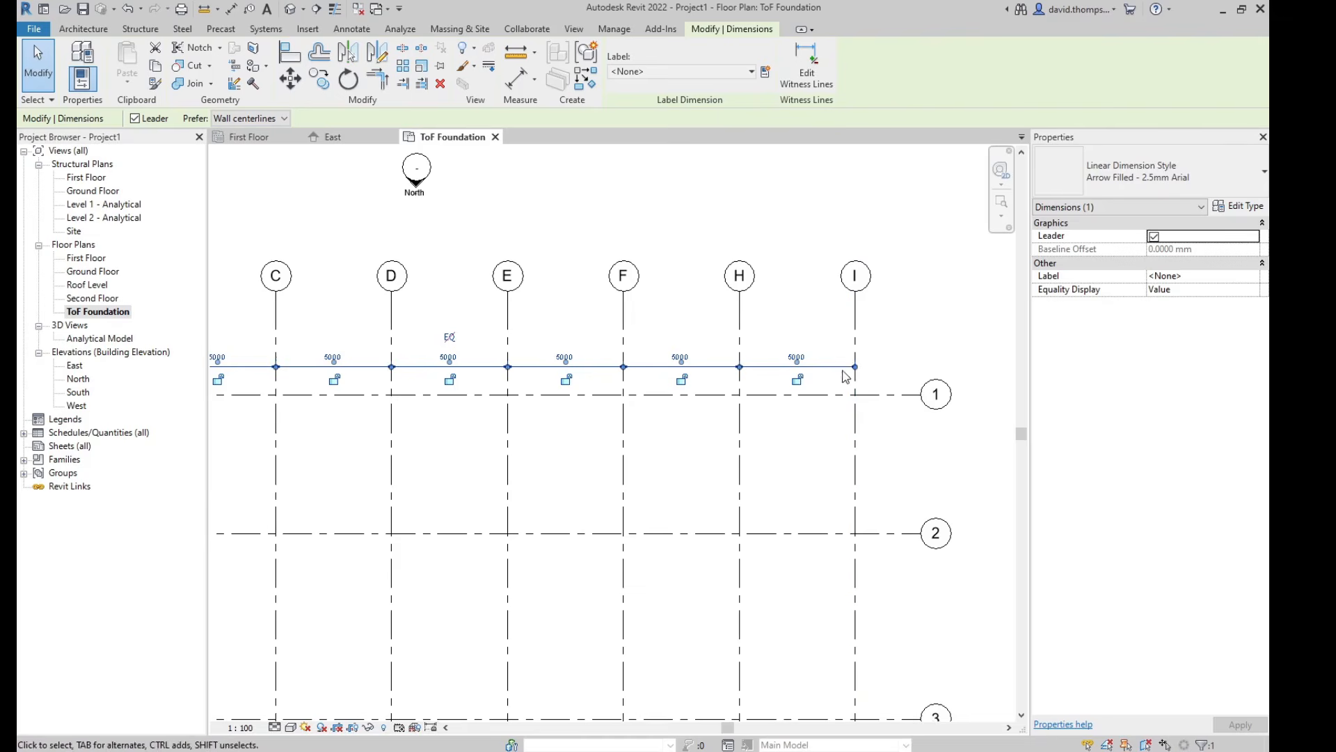
drag(839, 353, 839, 341)
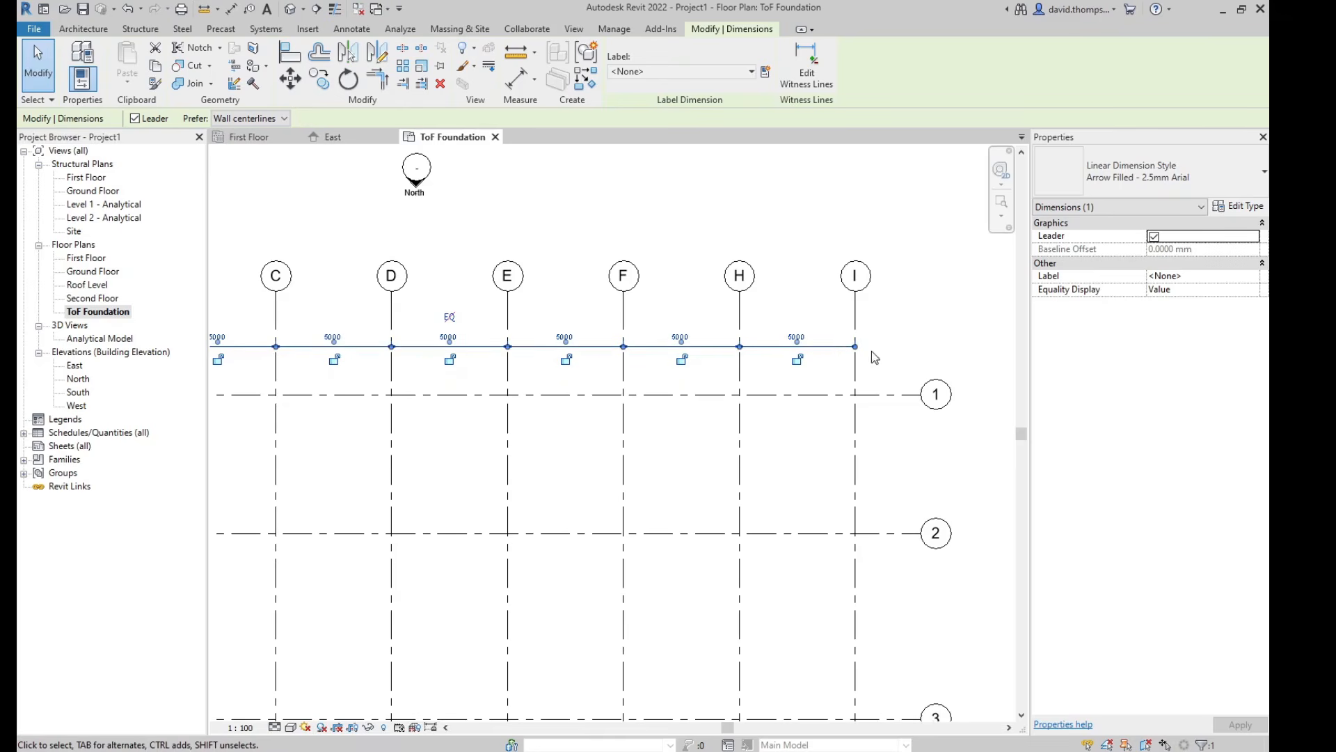
click(910, 345)
Step: Examine the spacing values along the dimension string from grid A to grid I
scroll(606, 390, down, 2)
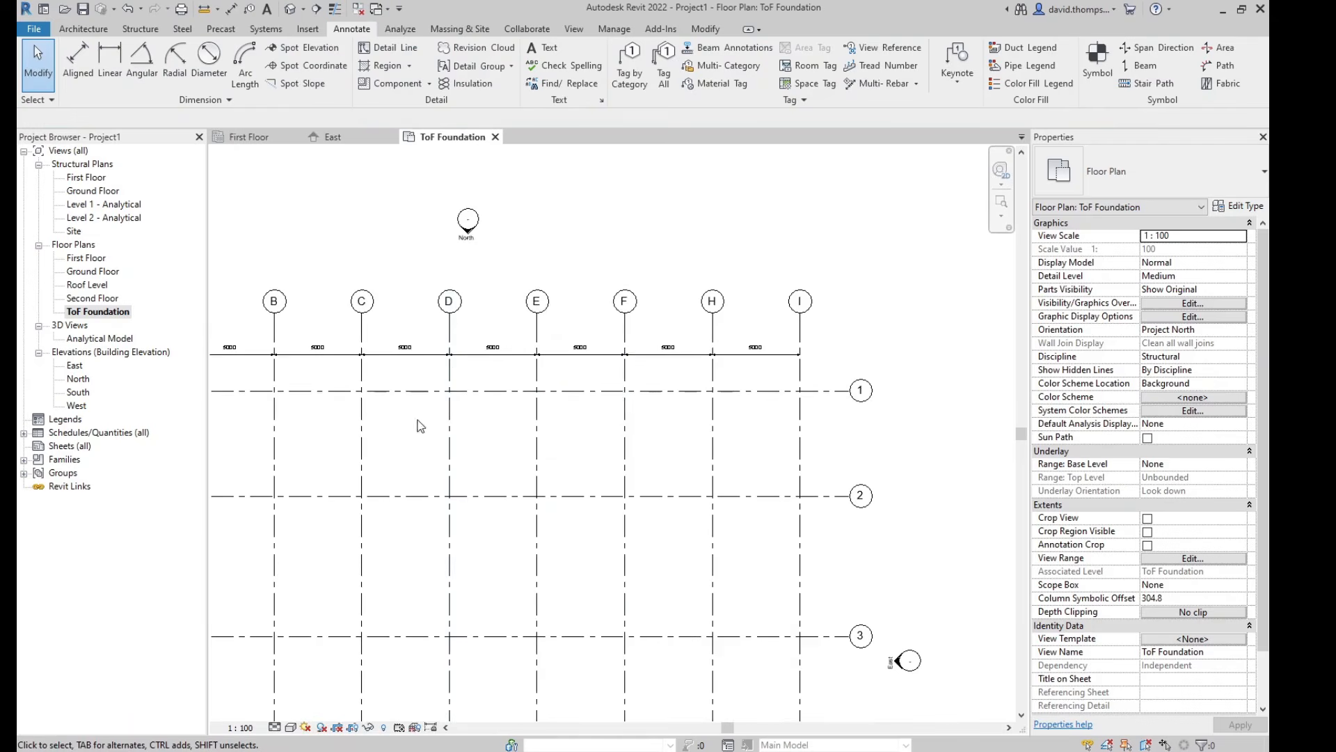
middle_drag(417, 419, 663, 403)
scroll(422, 320, up, 5)
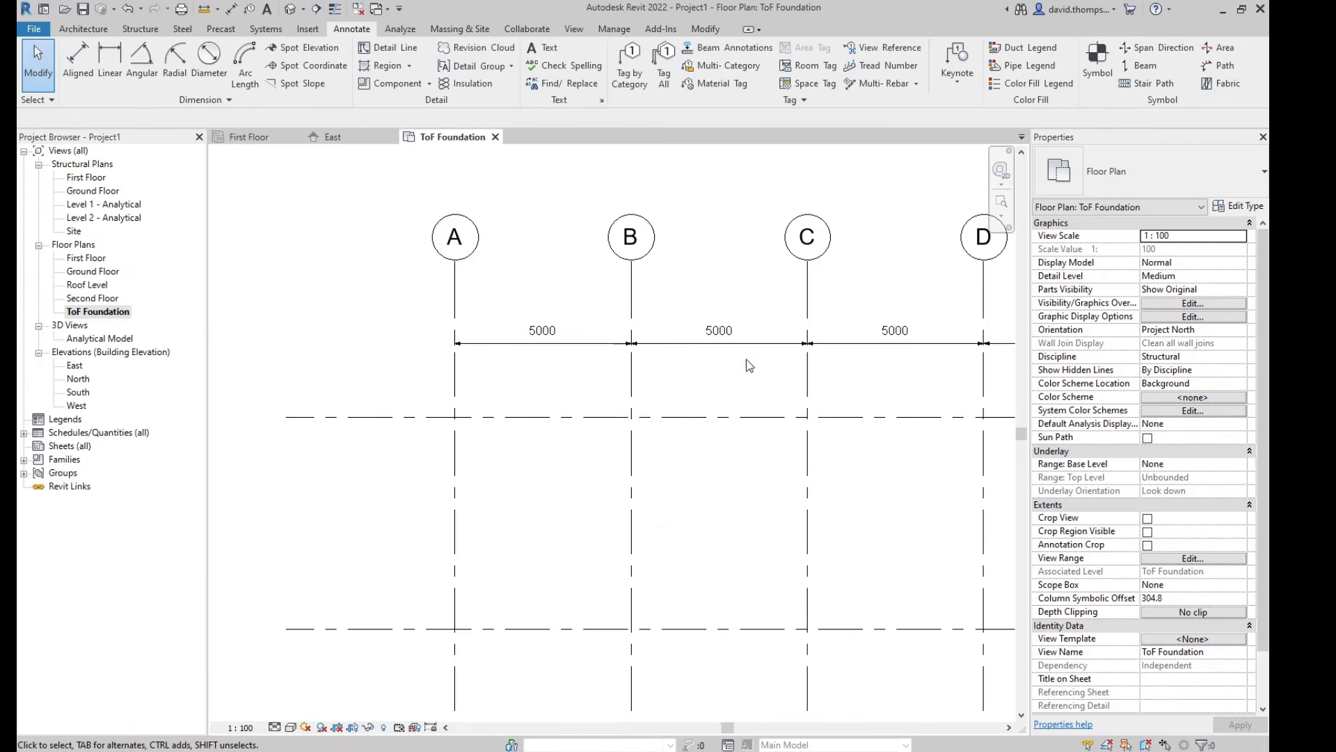
mouse_move(746, 359)
middle_down()
mouse_move(352, 369)
mouse_move(388, 370)
middle_up()
scroll(349, 352, down, 2)
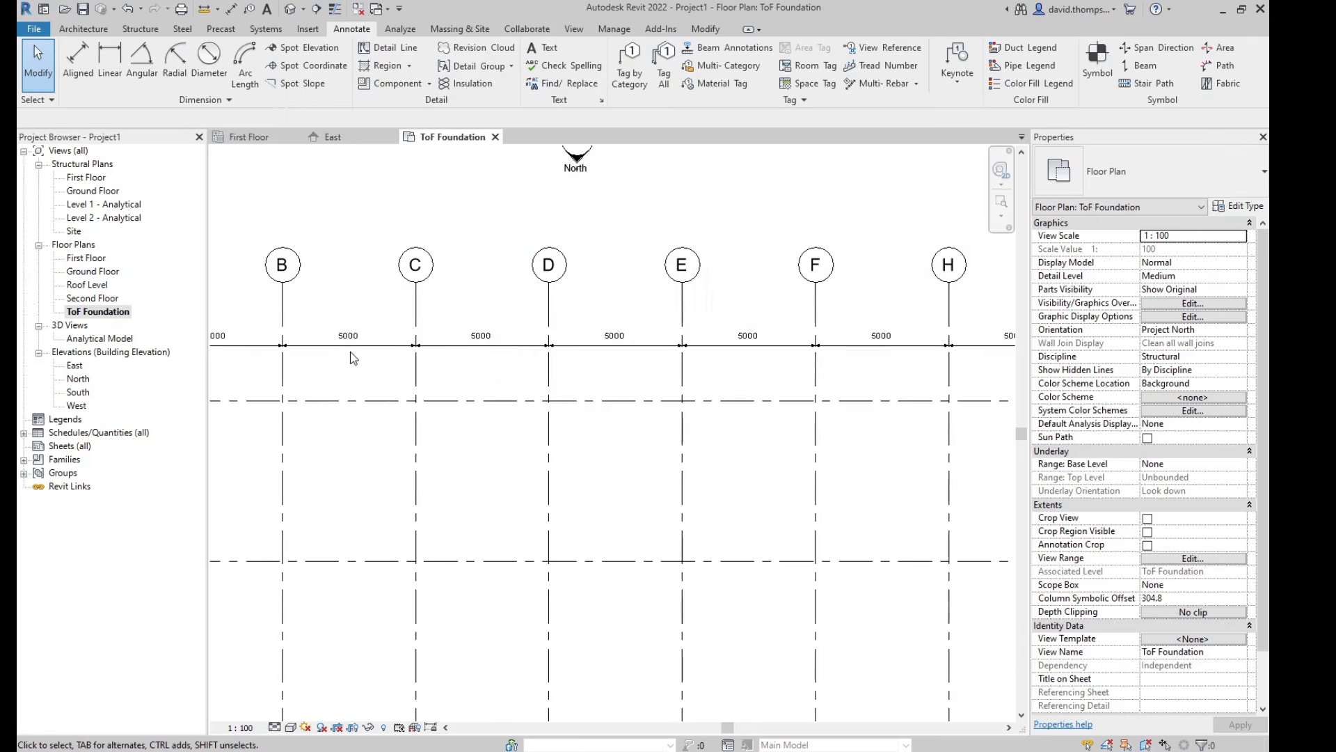
scroll(702, 418, down, 2)
middle_drag(710, 432, 612, 389)
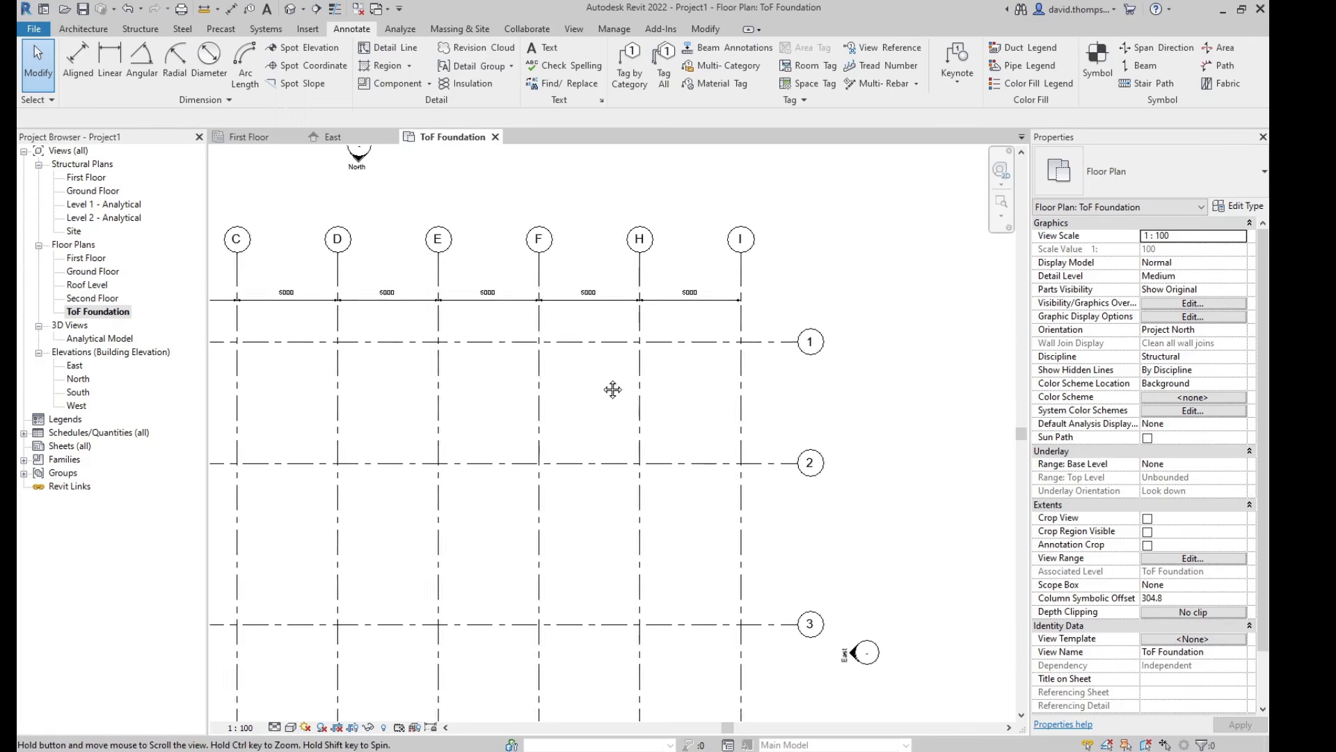
Step: Place one continuous aligned dimension string across horizontal grids 1 through 5, between grid I and the number bubbles
middle_drag(785, 400, 630, 295)
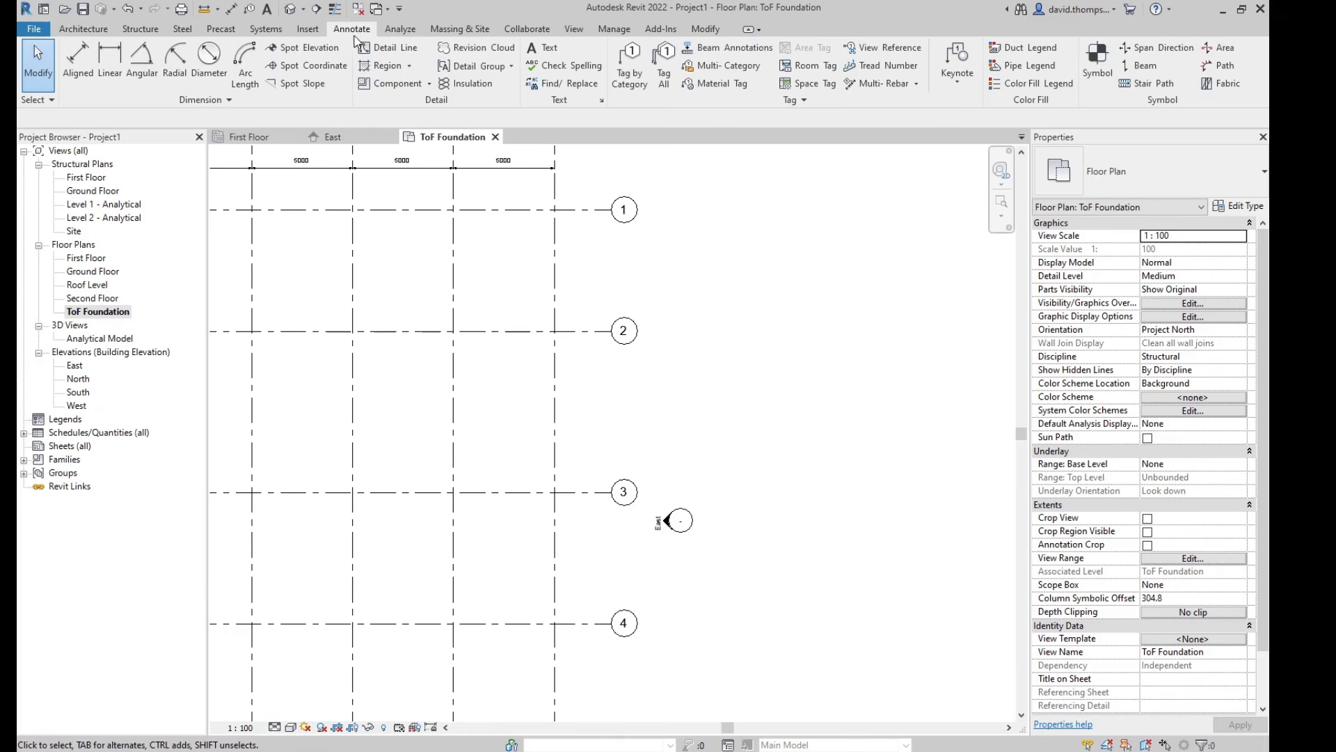
click(79, 69)
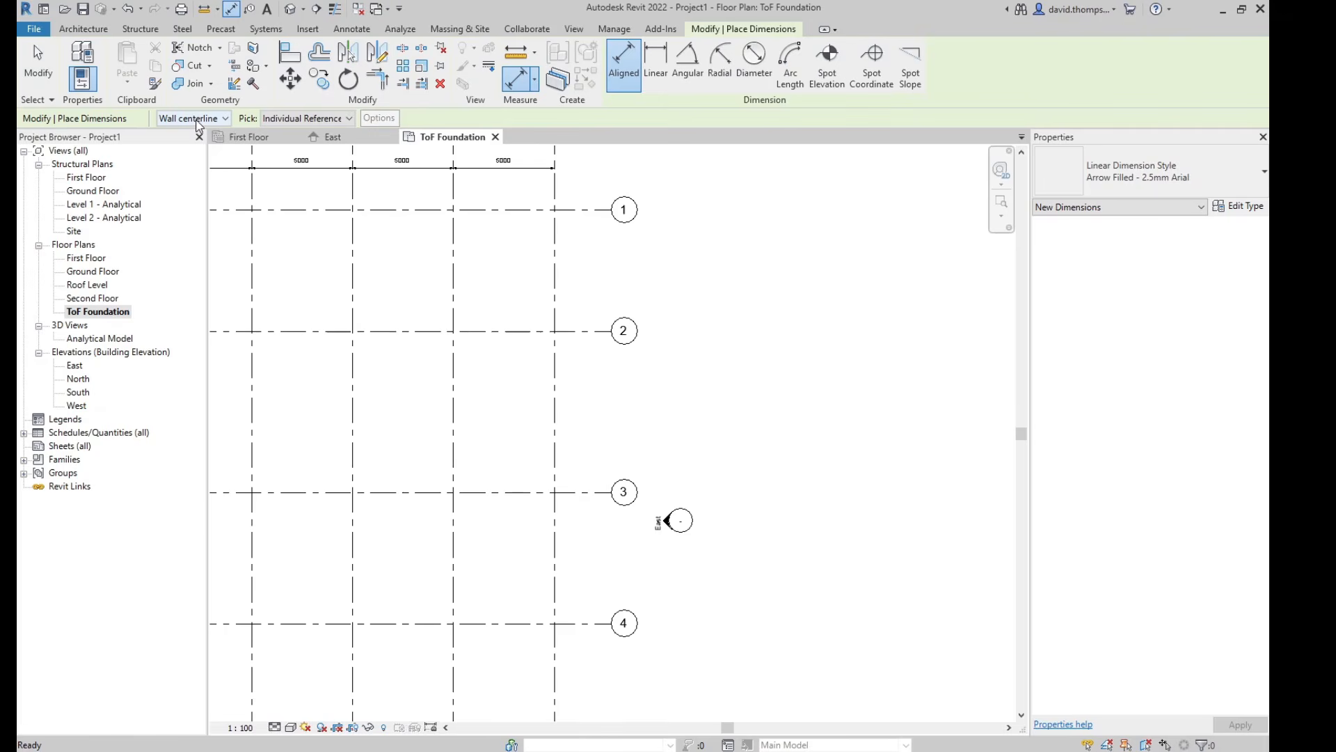
click(577, 210)
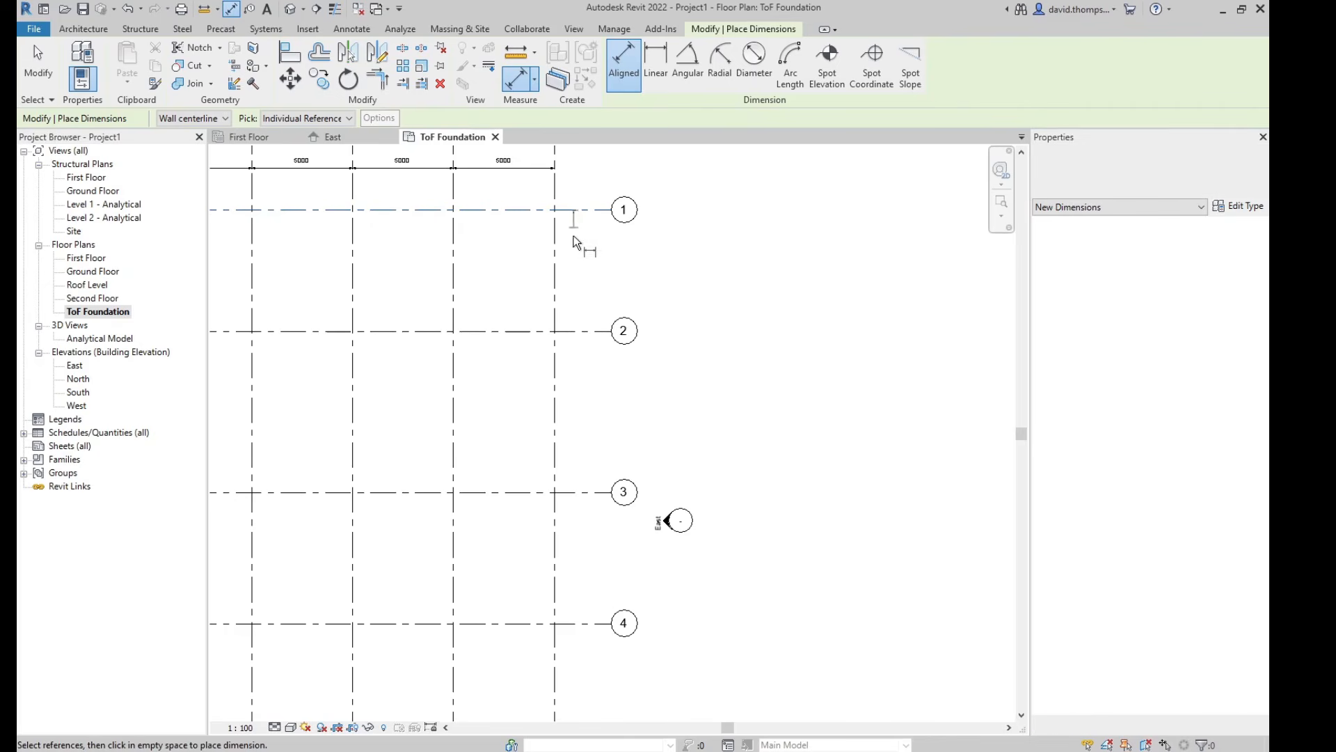
click(574, 330)
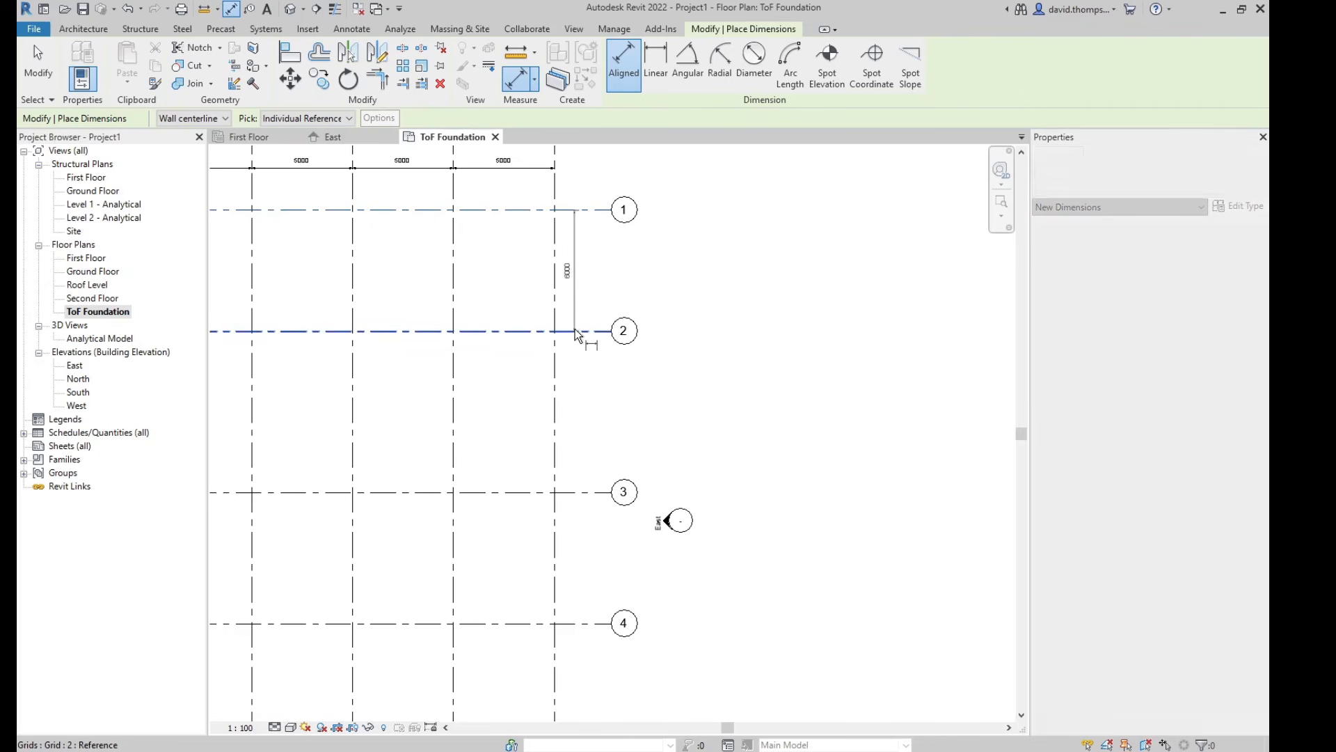
click(579, 491)
middle_drag(607, 542, 616, 338)
click(590, 420)
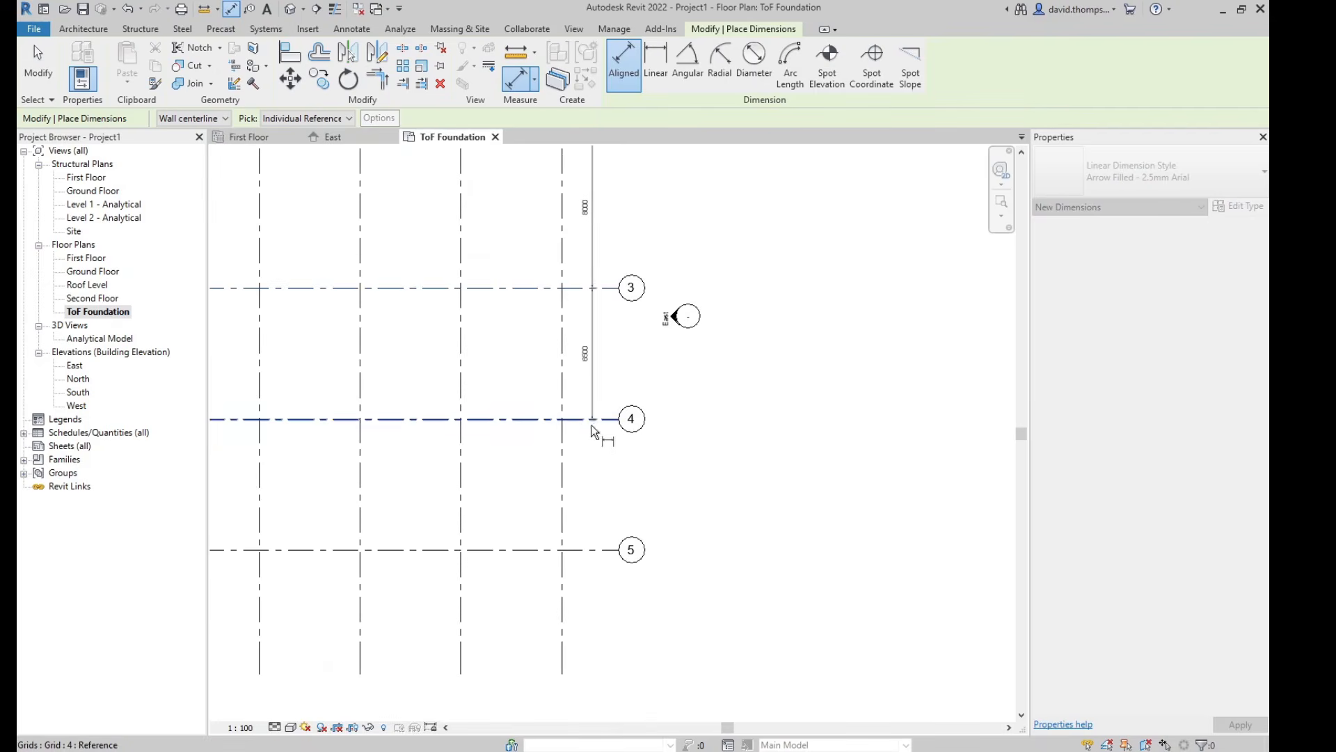
click(591, 550)
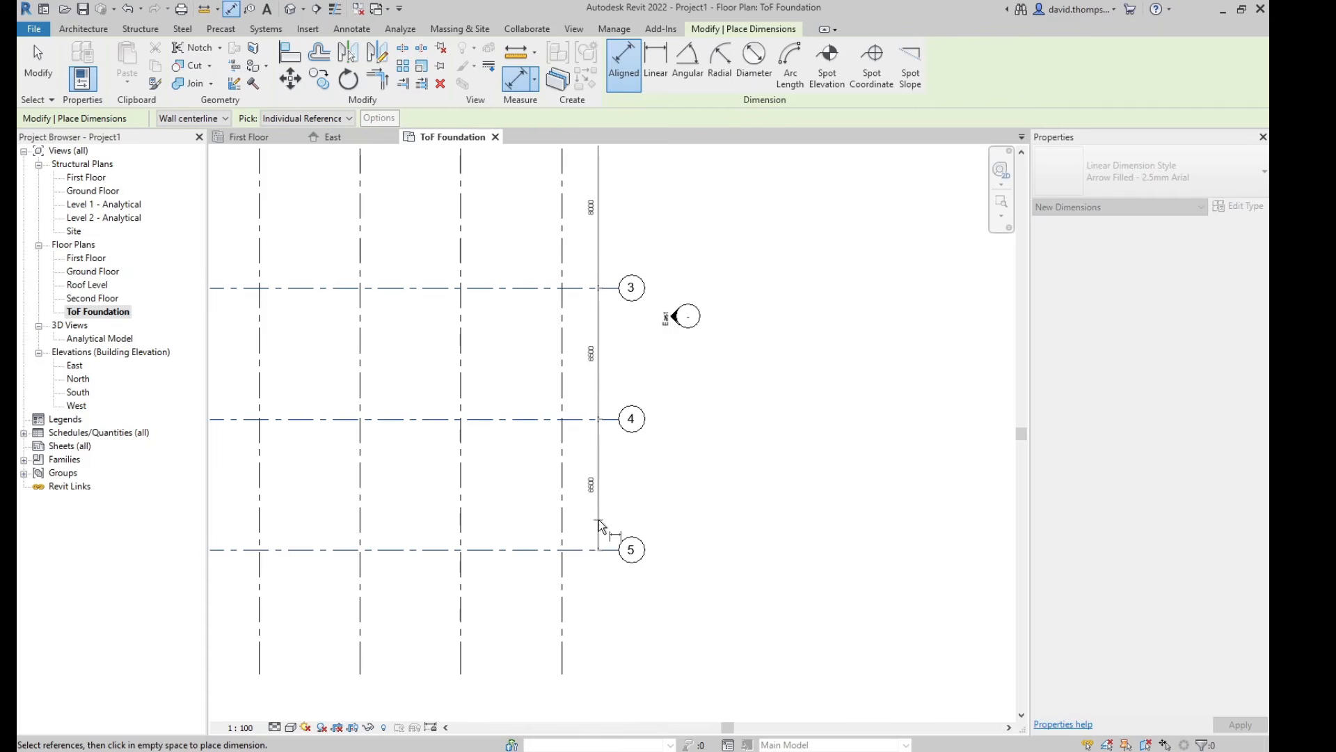
click(600, 524)
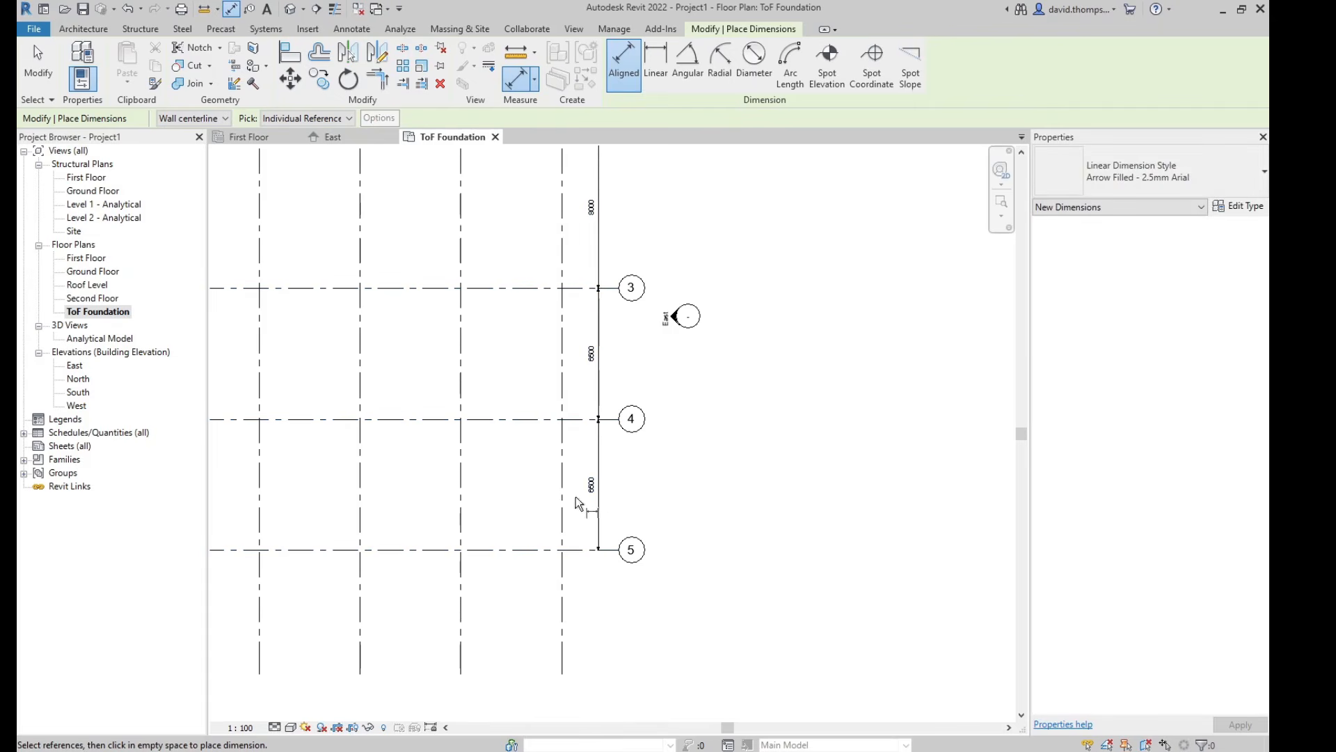
scroll(602, 490, up, 3)
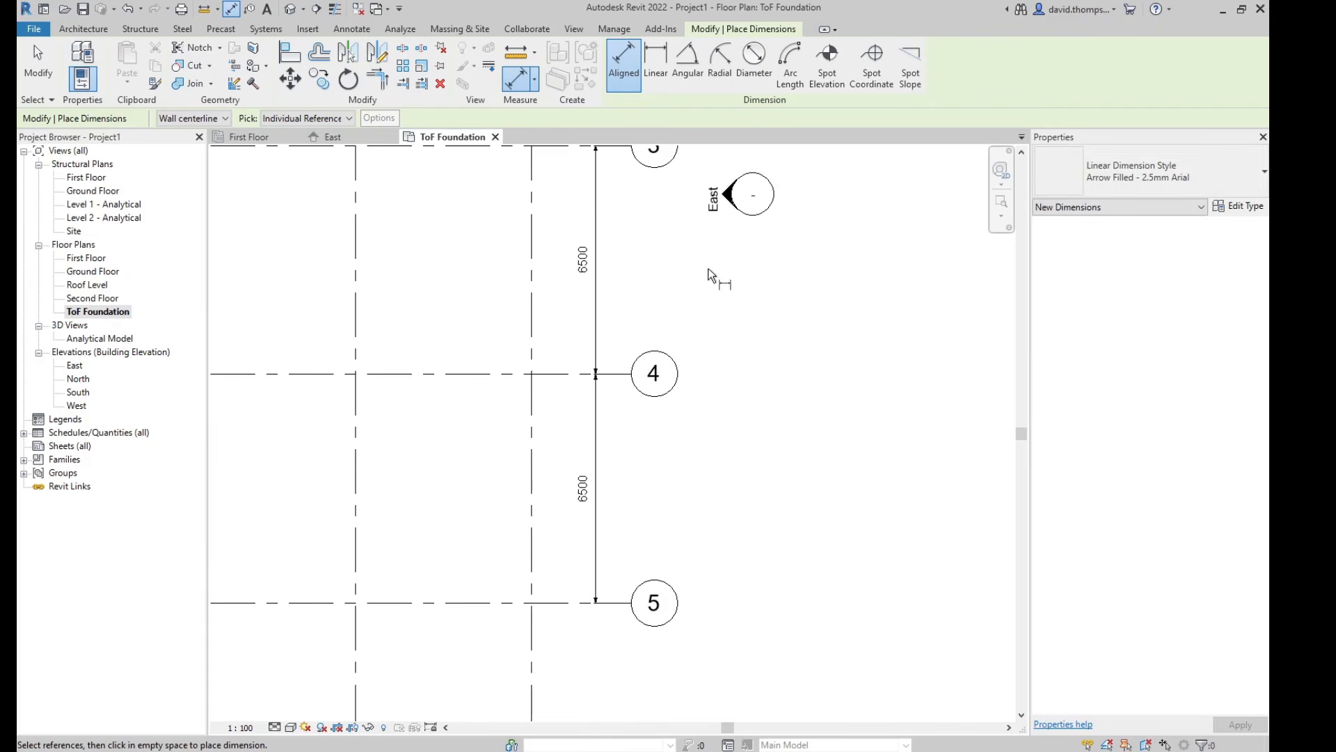
middle_drag(715, 304, 737, 537)
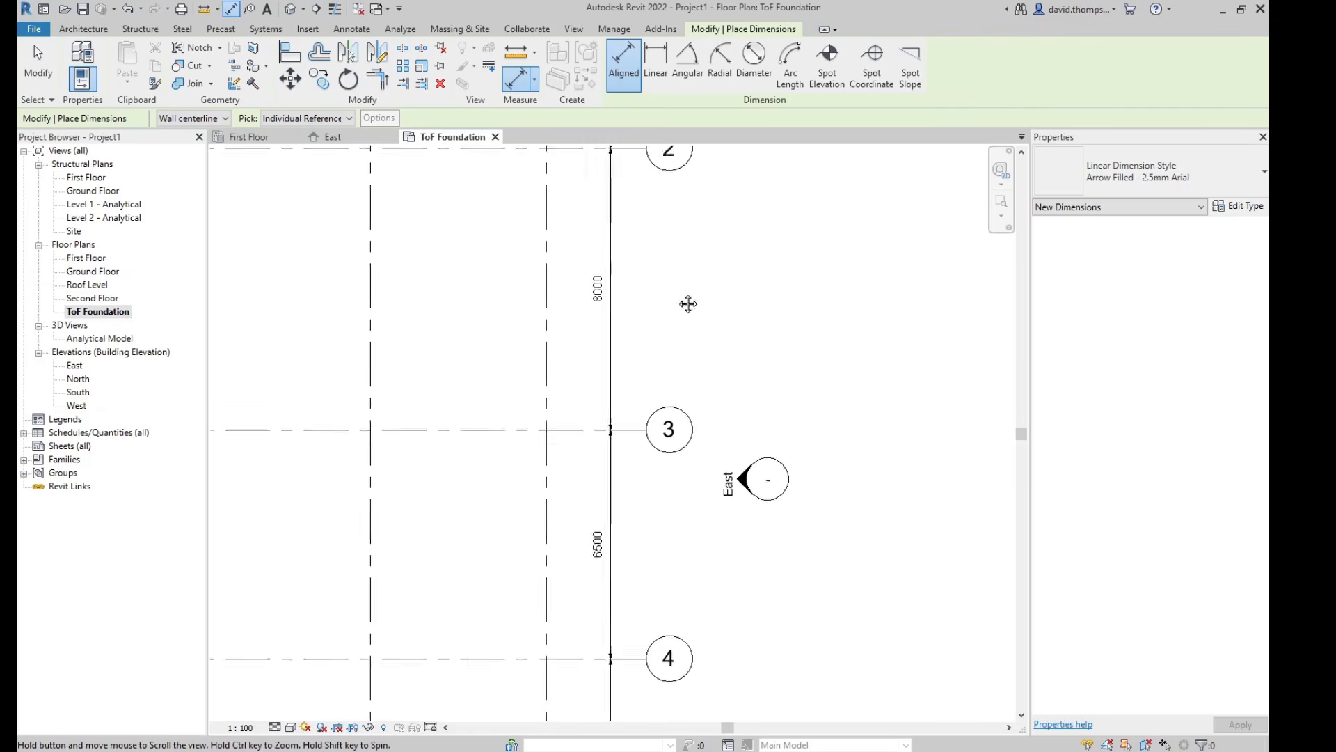
Step: End the dimensioning and close all inactive views so that only the ToF Foundation plan stays open
middle_drag(689, 301, 665, 527)
middle_drag(674, 313, 656, 516)
scroll(641, 472, down, 4)
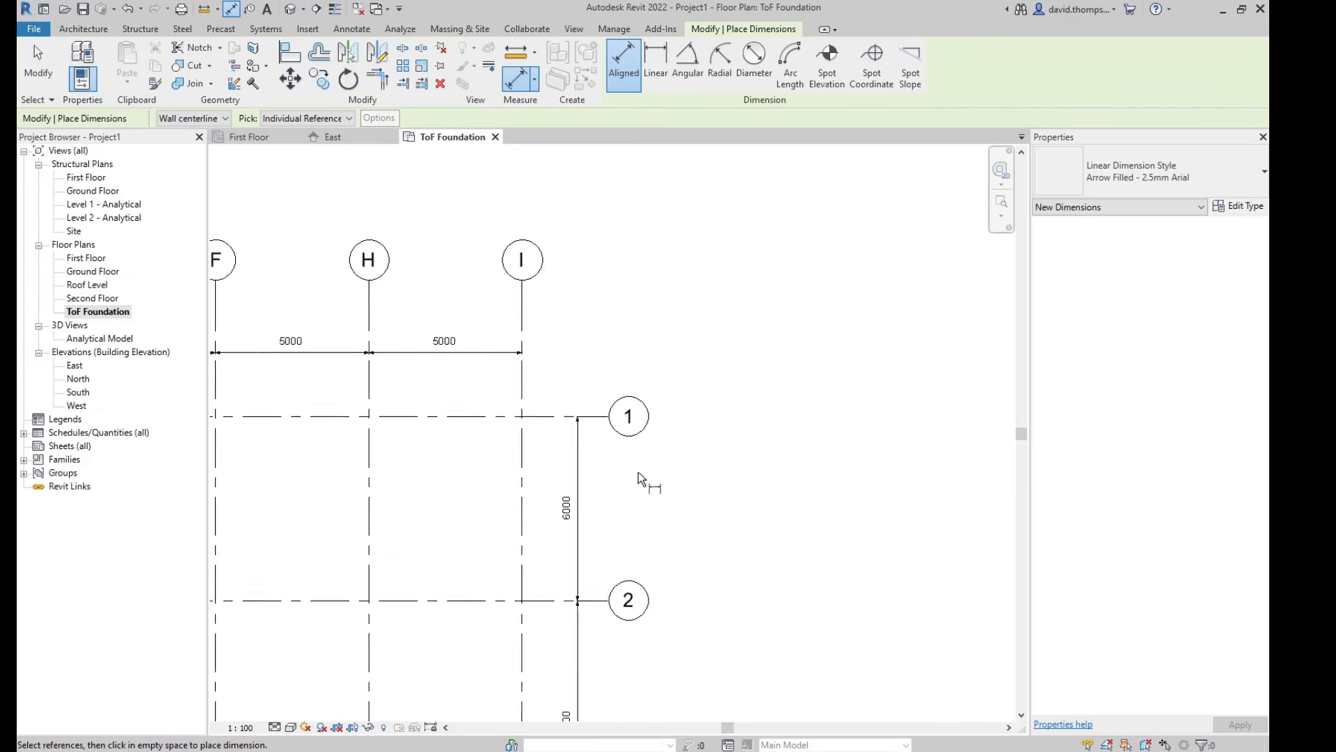
scroll(641, 471, down, 4)
middle_drag(462, 513, 609, 337)
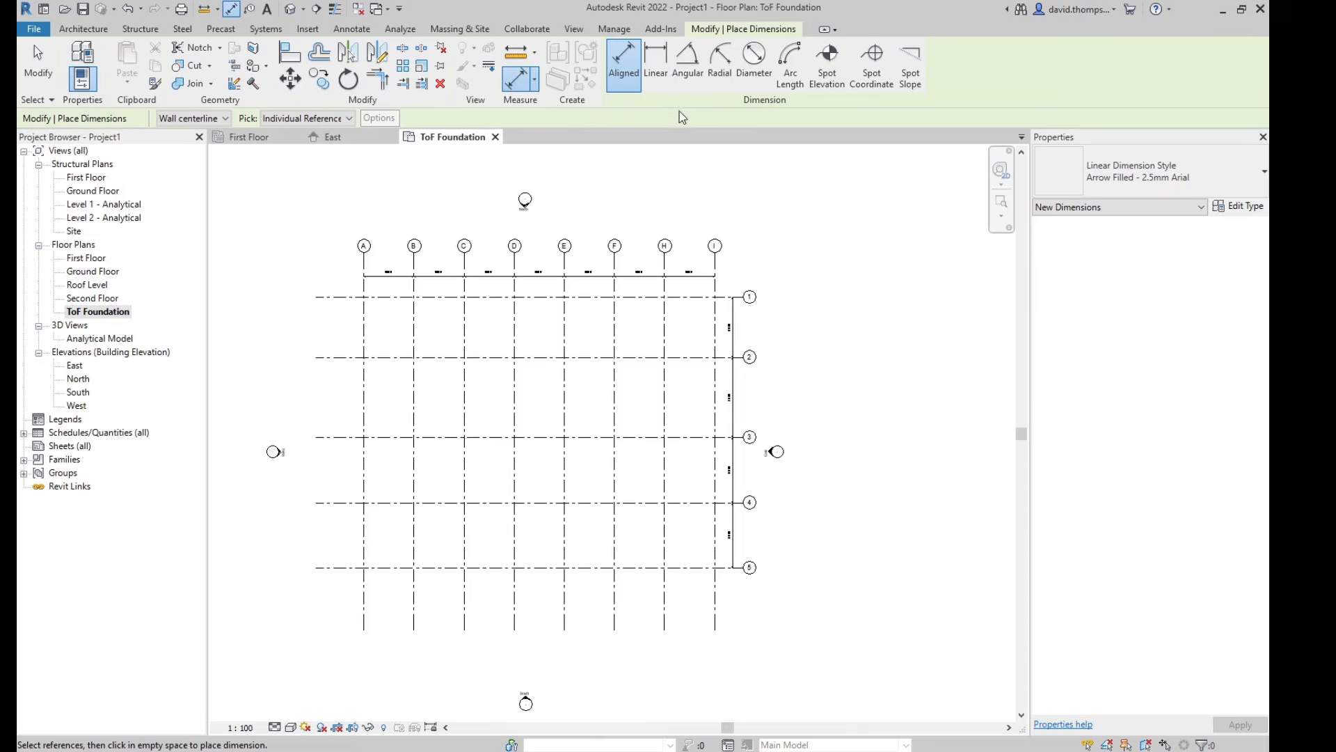
key(Escape)
key(Escape)
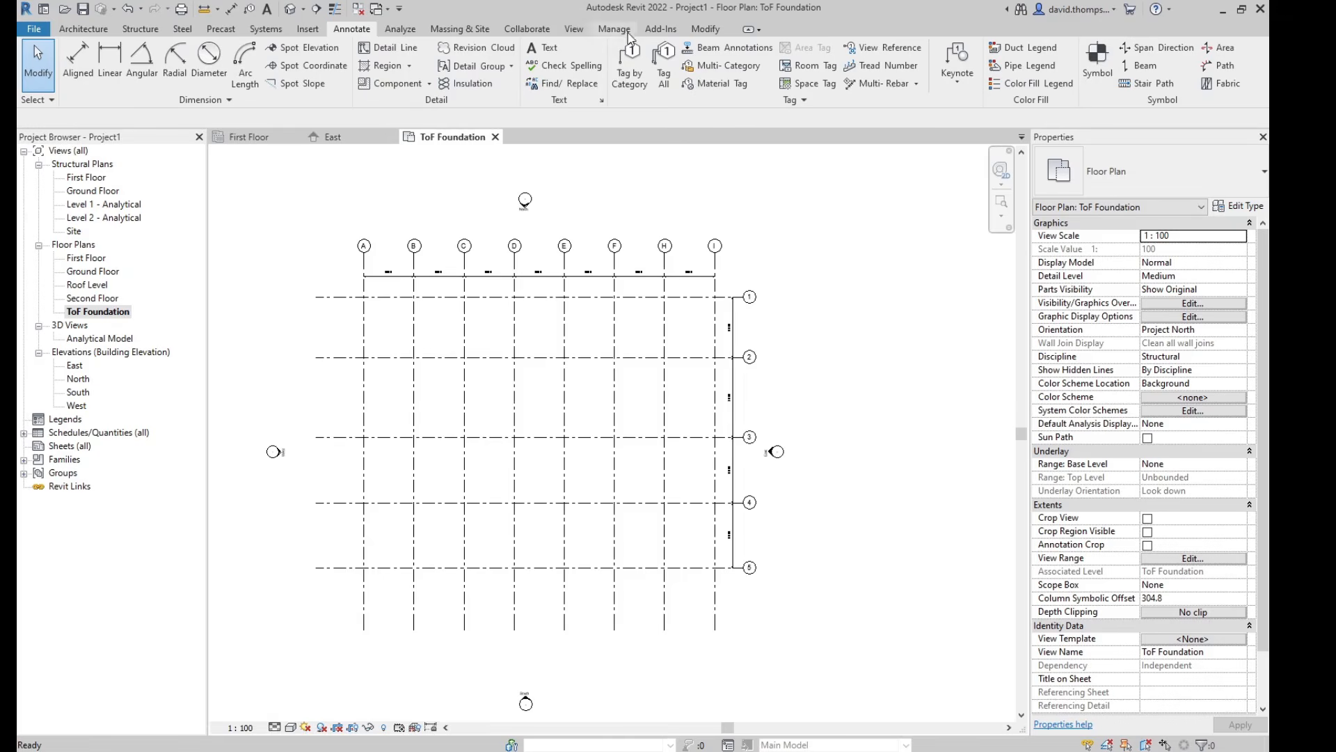
click(575, 29)
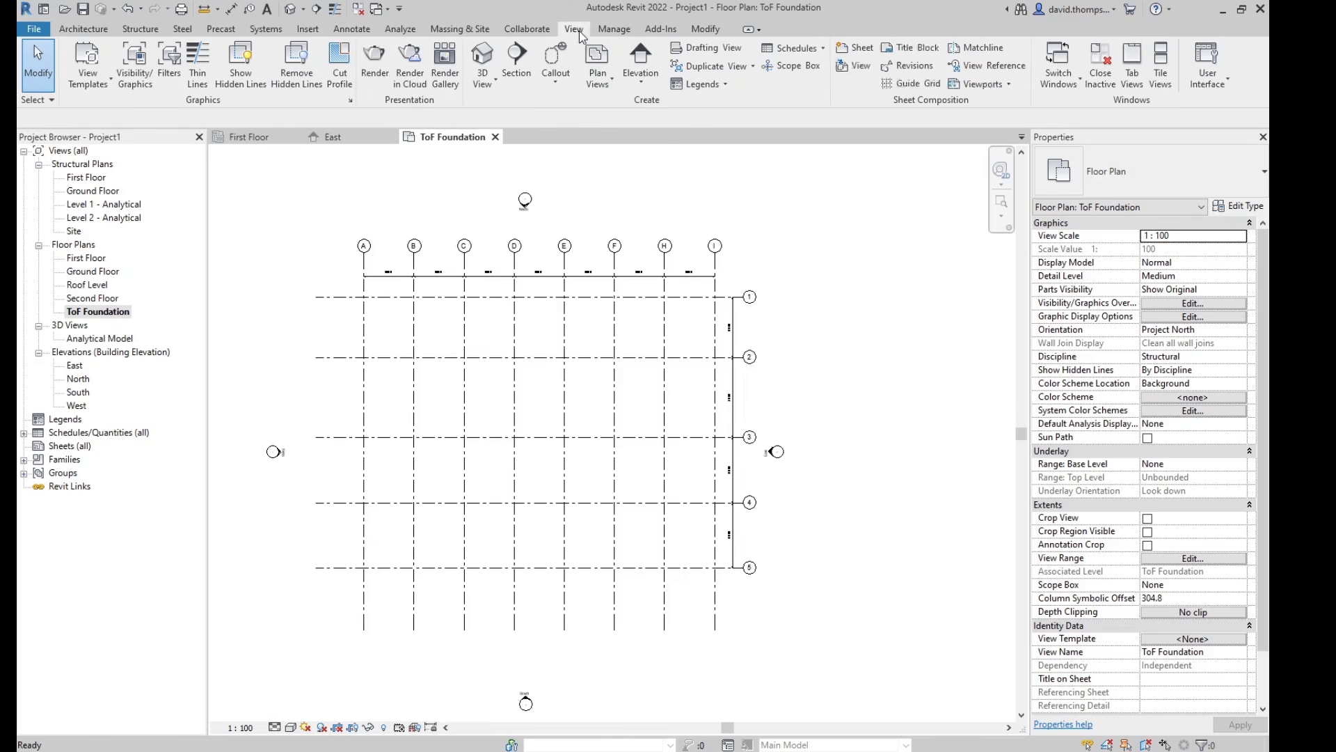
click(1094, 70)
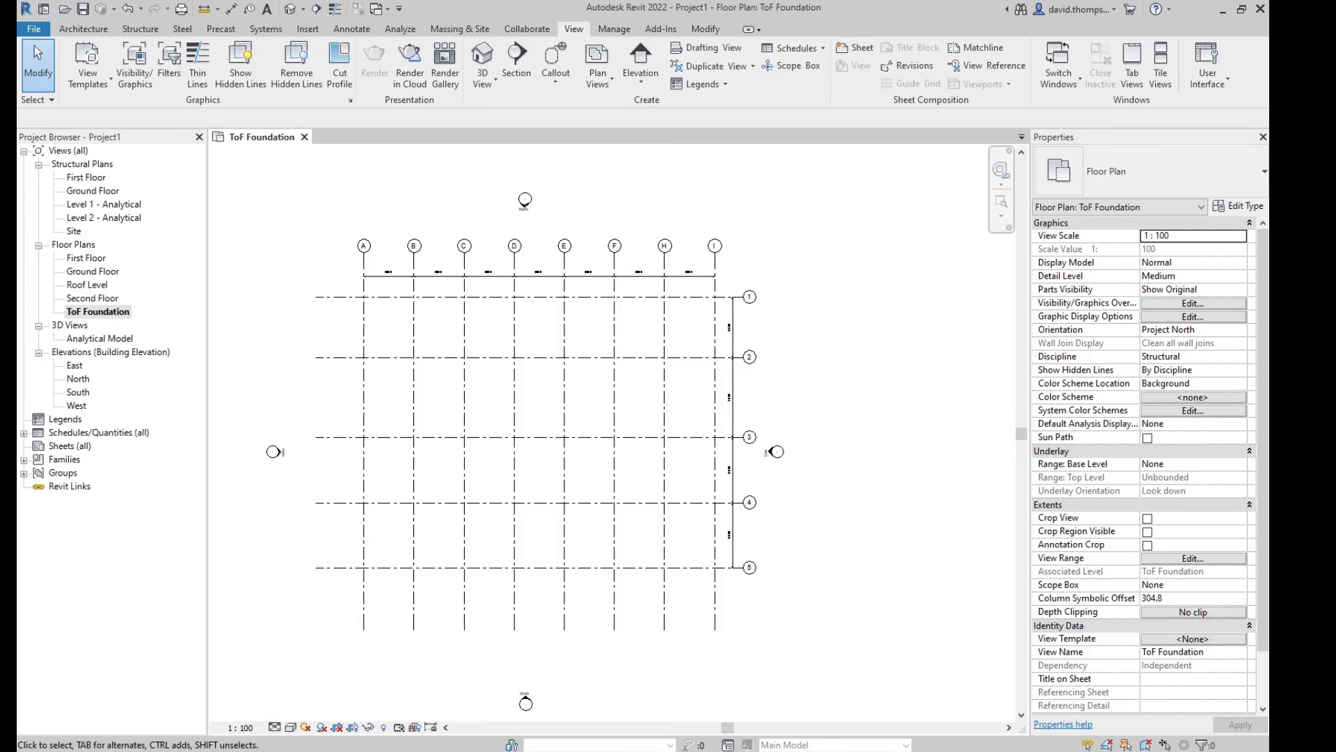
Step: Start a vertical UB838x292x176 structural column and set its extent to Height up to First Floor
click(140, 28)
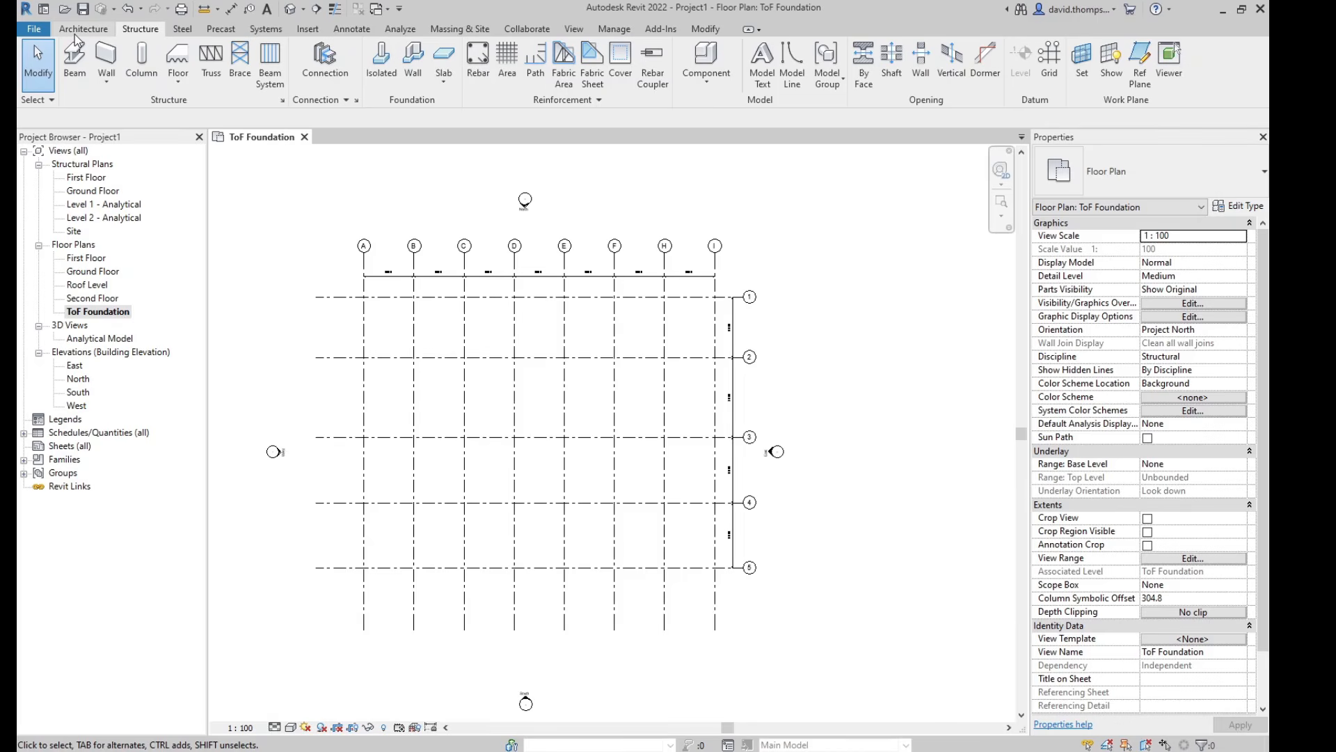
click(144, 59)
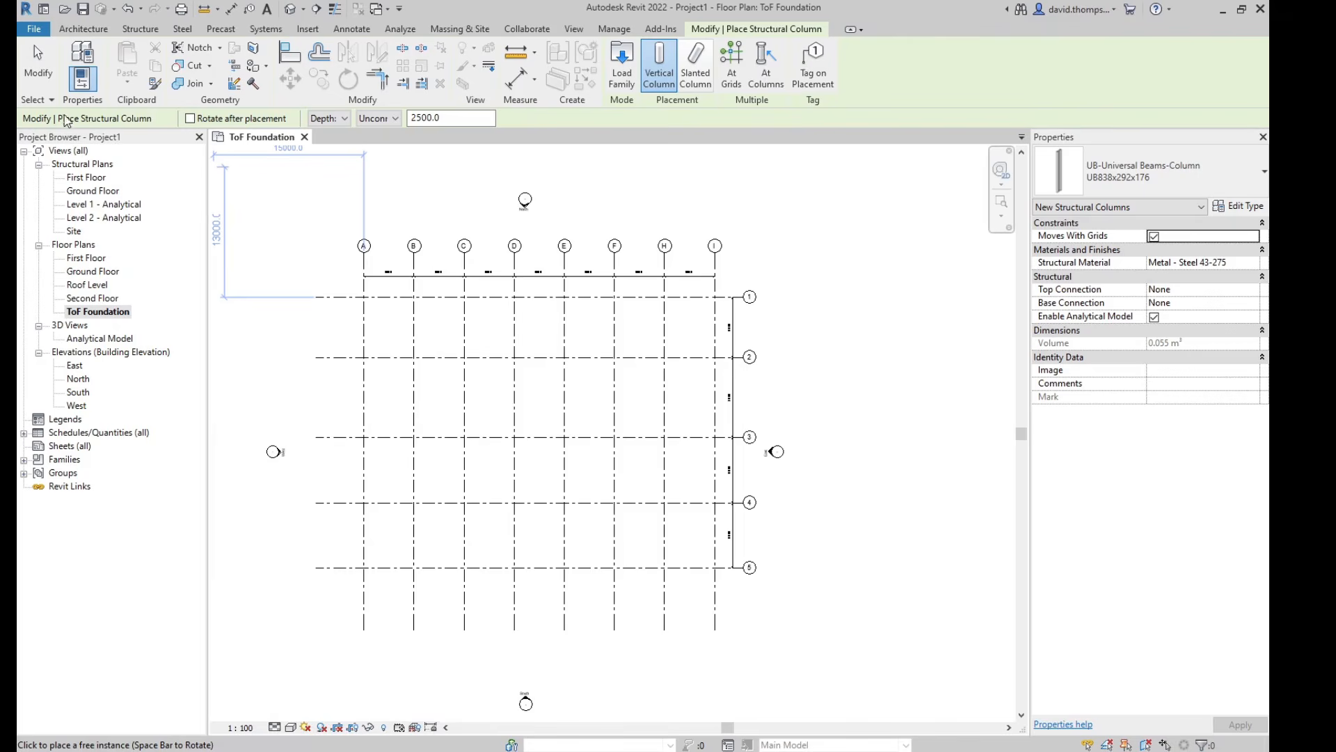
click(335, 123)
click(333, 146)
click(381, 122)
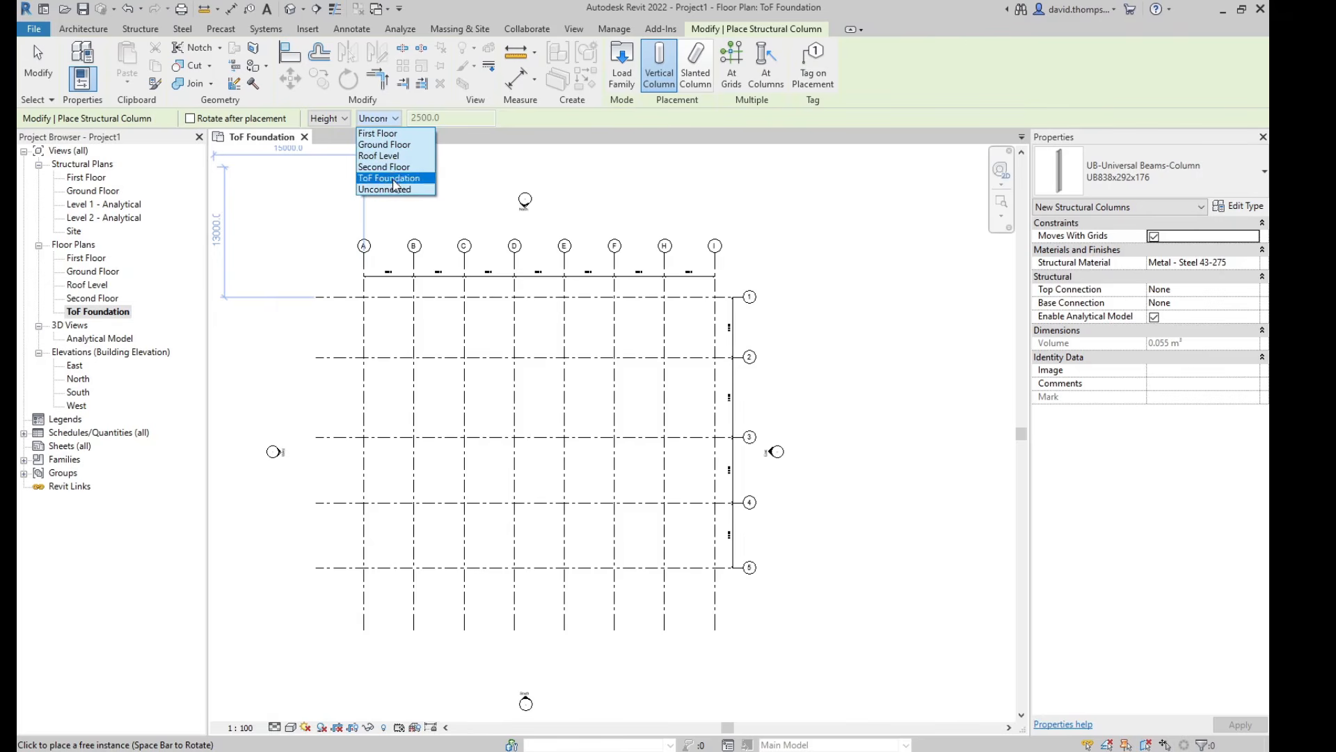
click(387, 137)
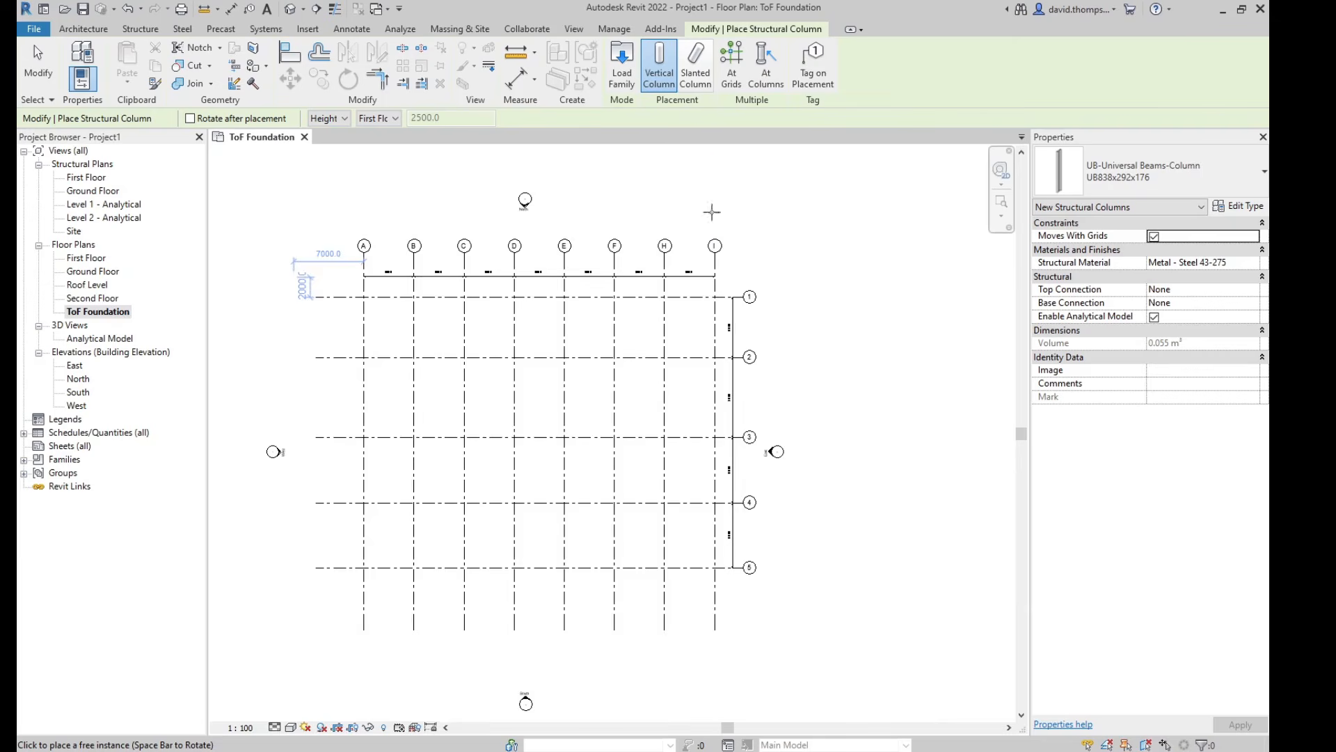
Step: Place UB838x292x176 columns along grid 1 at its intersections with grids A through I, and end the column placement
scroll(296, 275, up, 3)
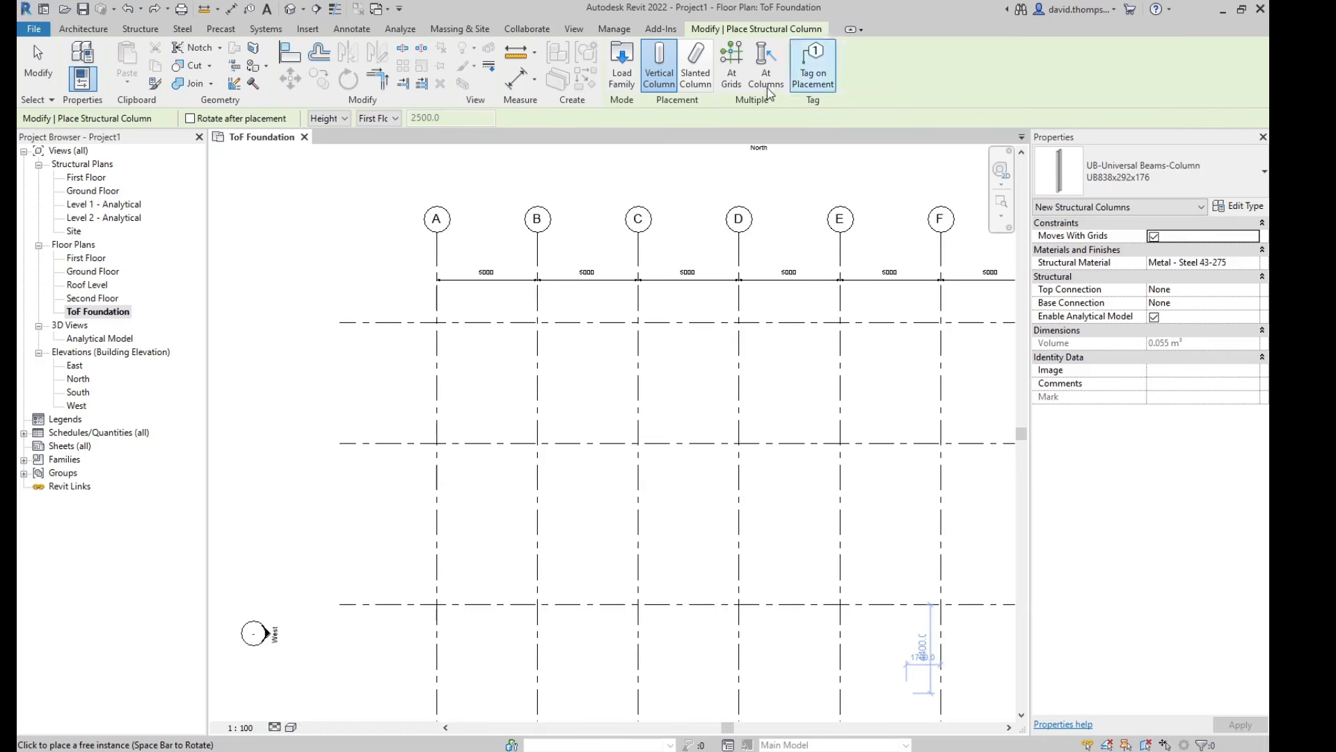
scroll(434, 324, up, 2)
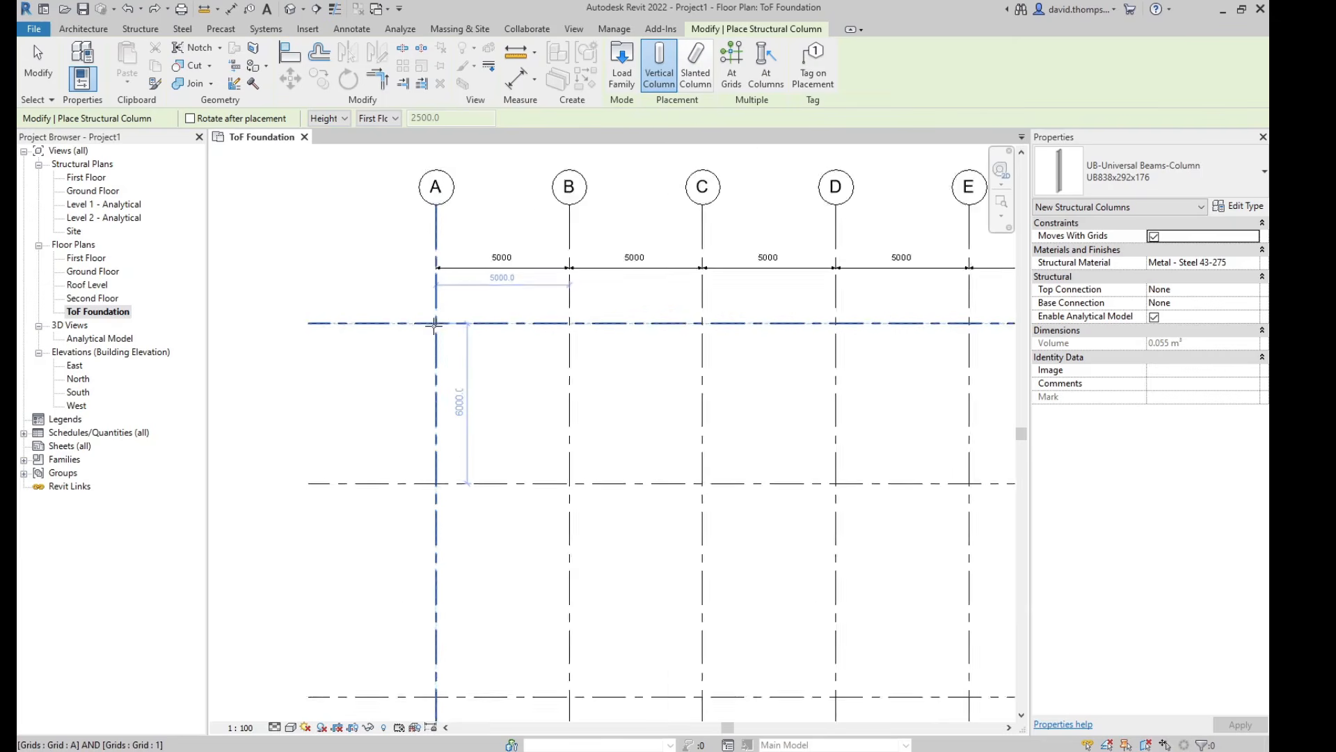
scroll(435, 325, up, 2)
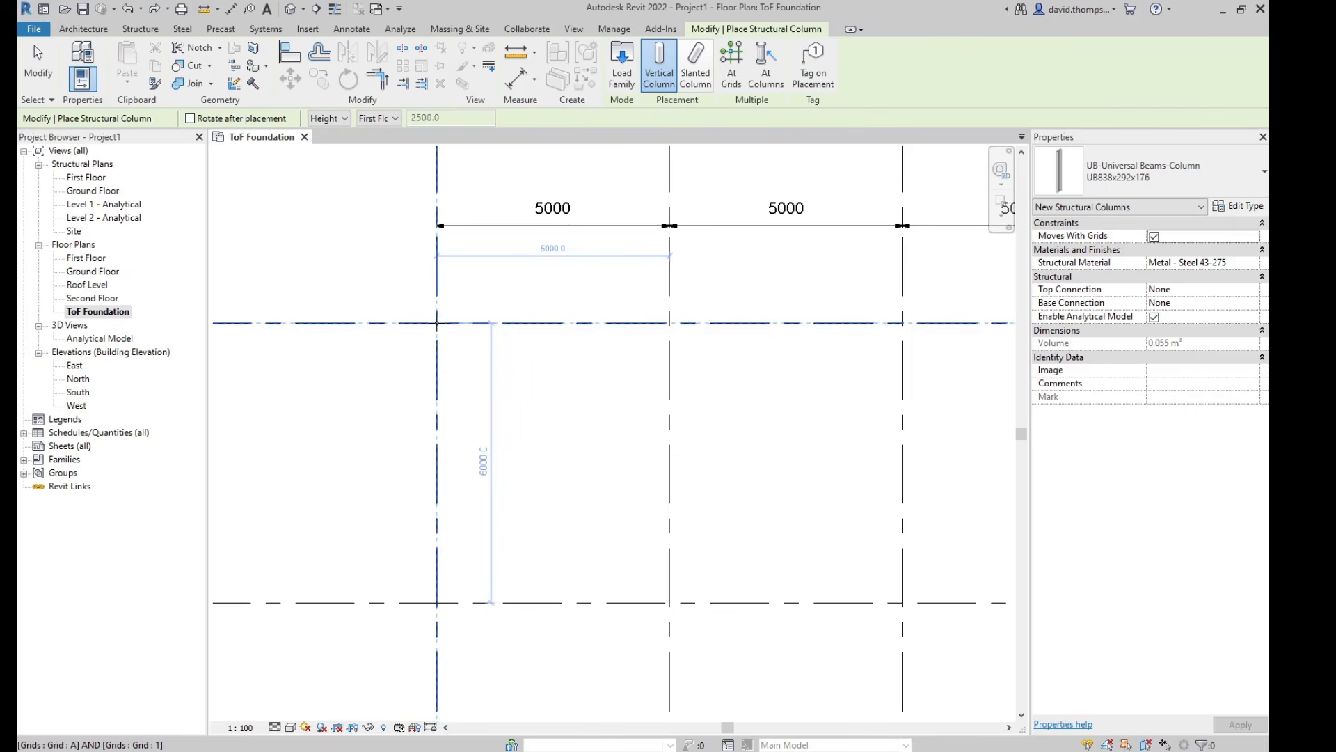
click(437, 323)
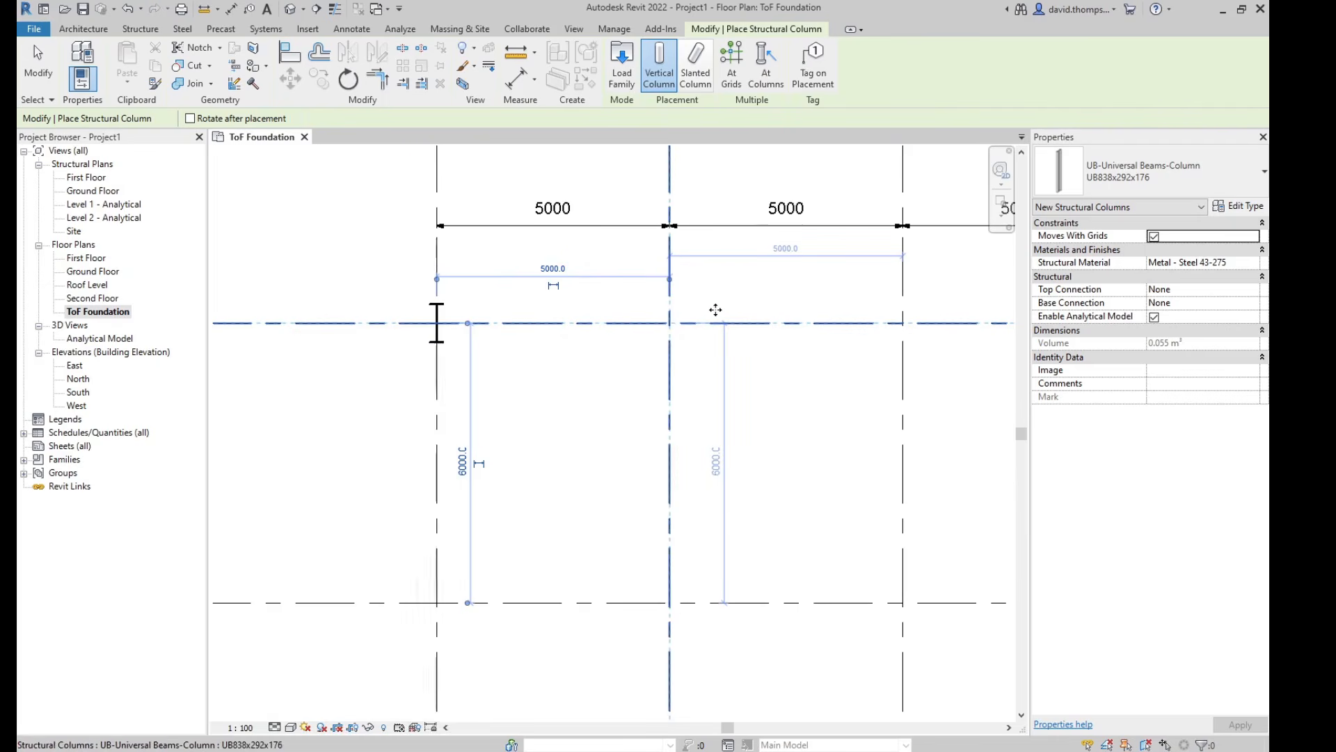
scroll(716, 309, down, 4)
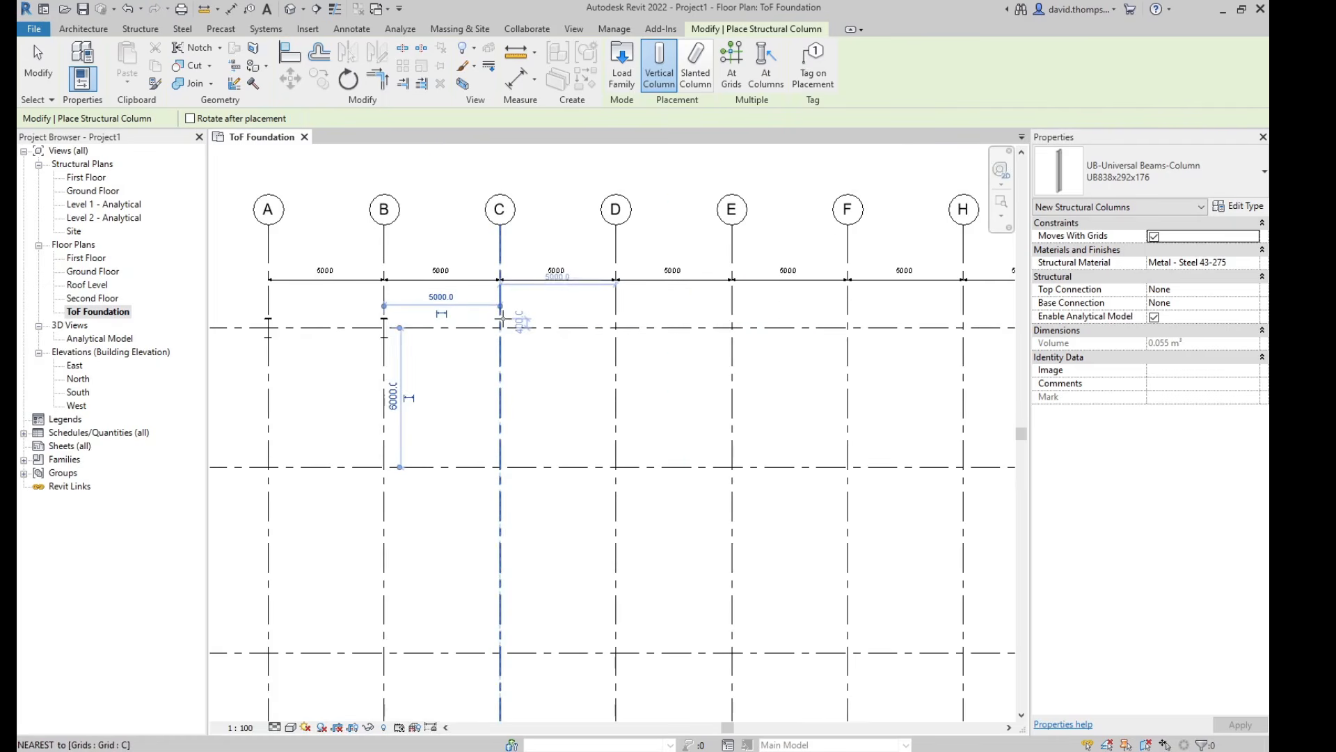
click(501, 326)
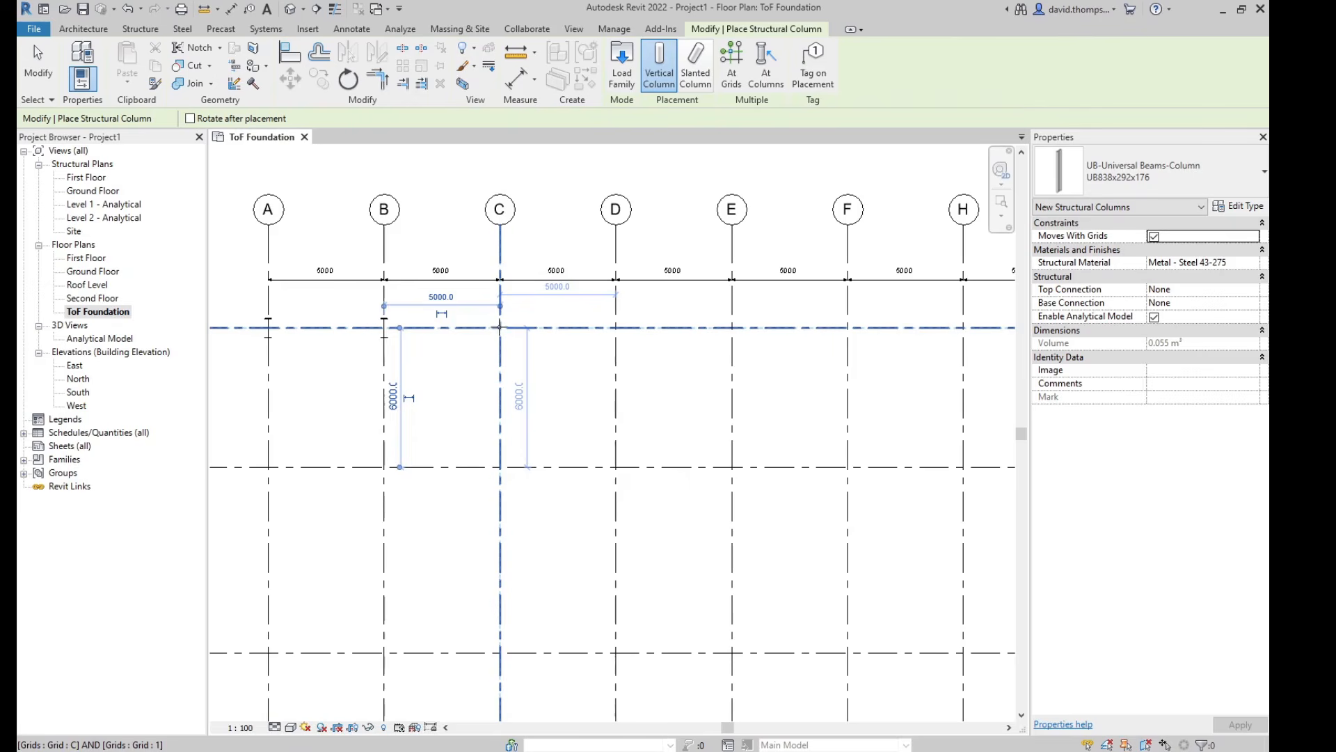
click(617, 329)
click(615, 327)
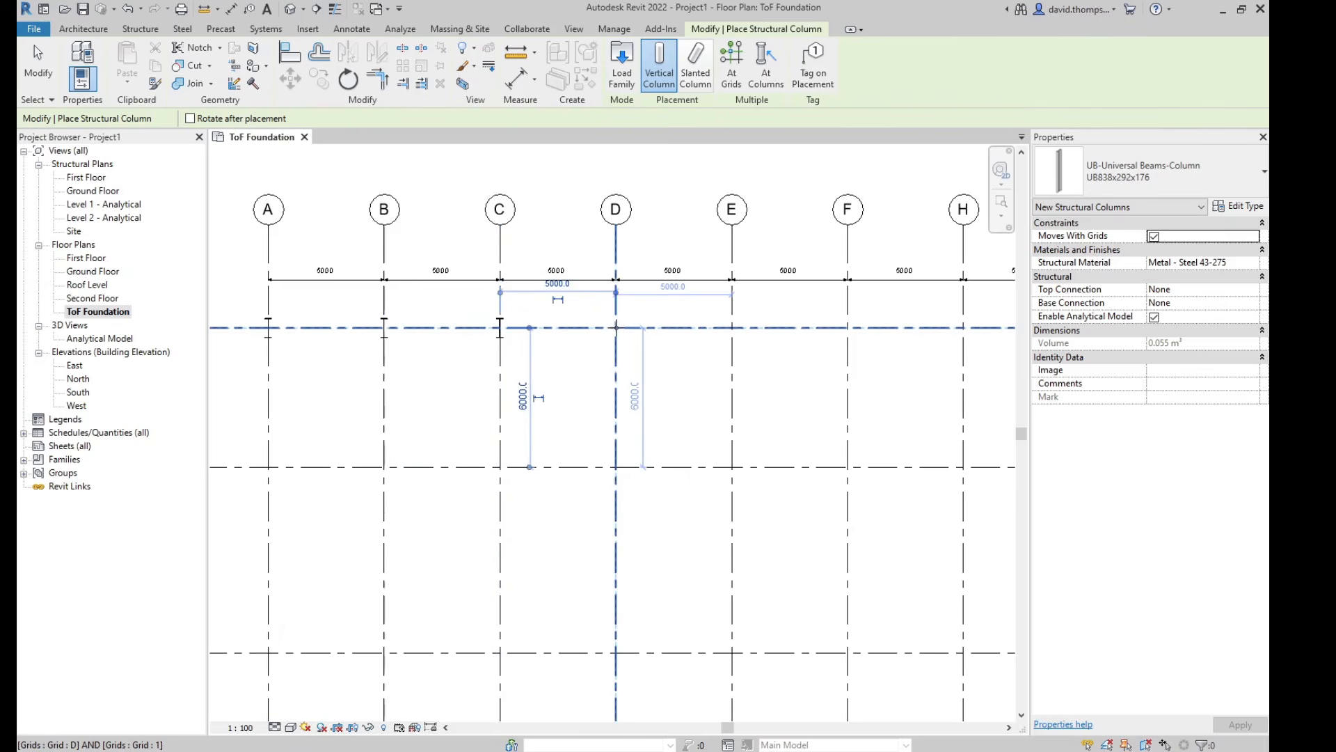
click(728, 326)
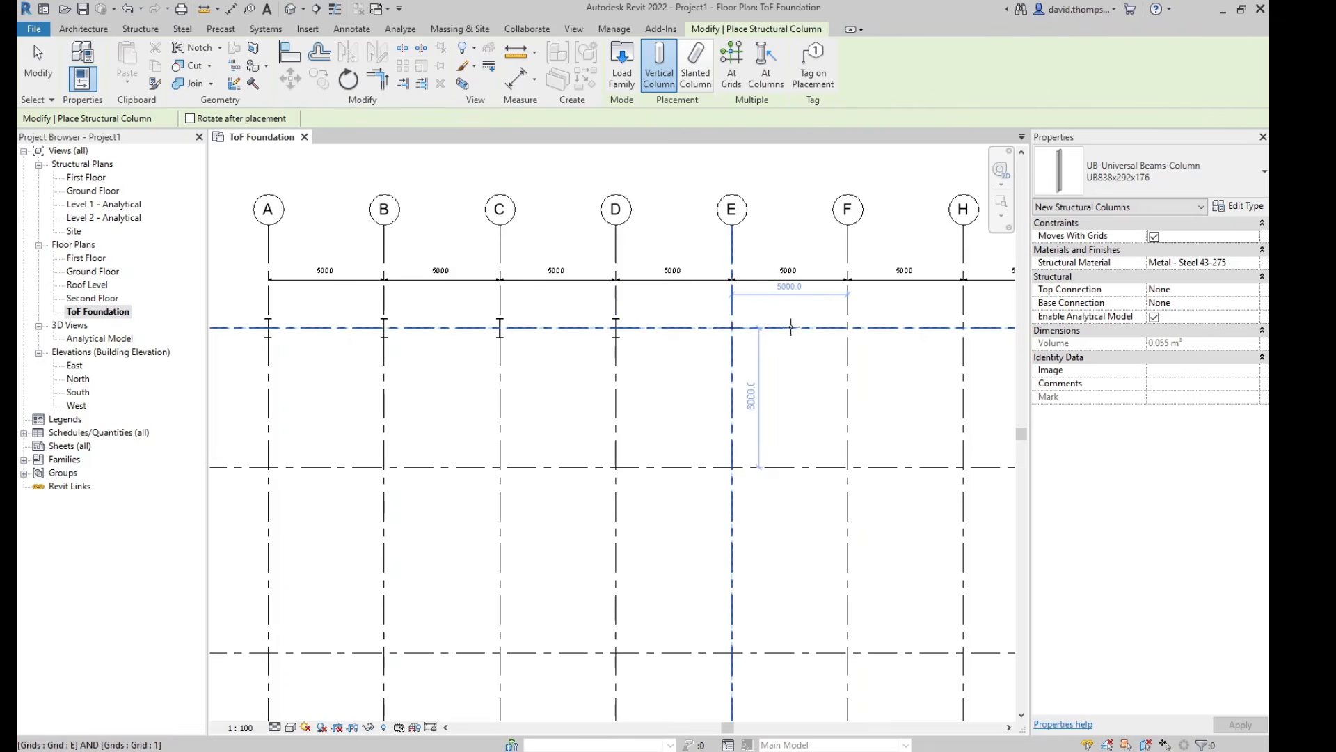
click(848, 327)
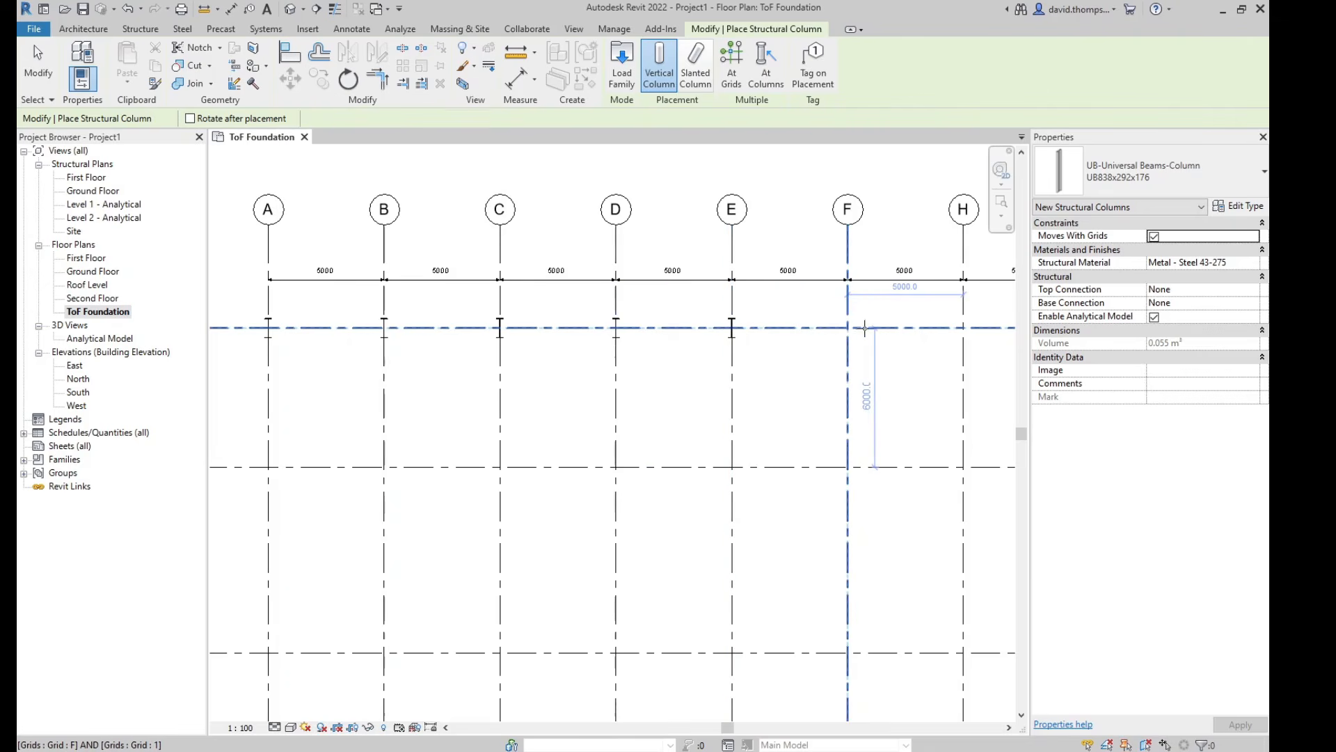
middle_drag(808, 388, 508, 388)
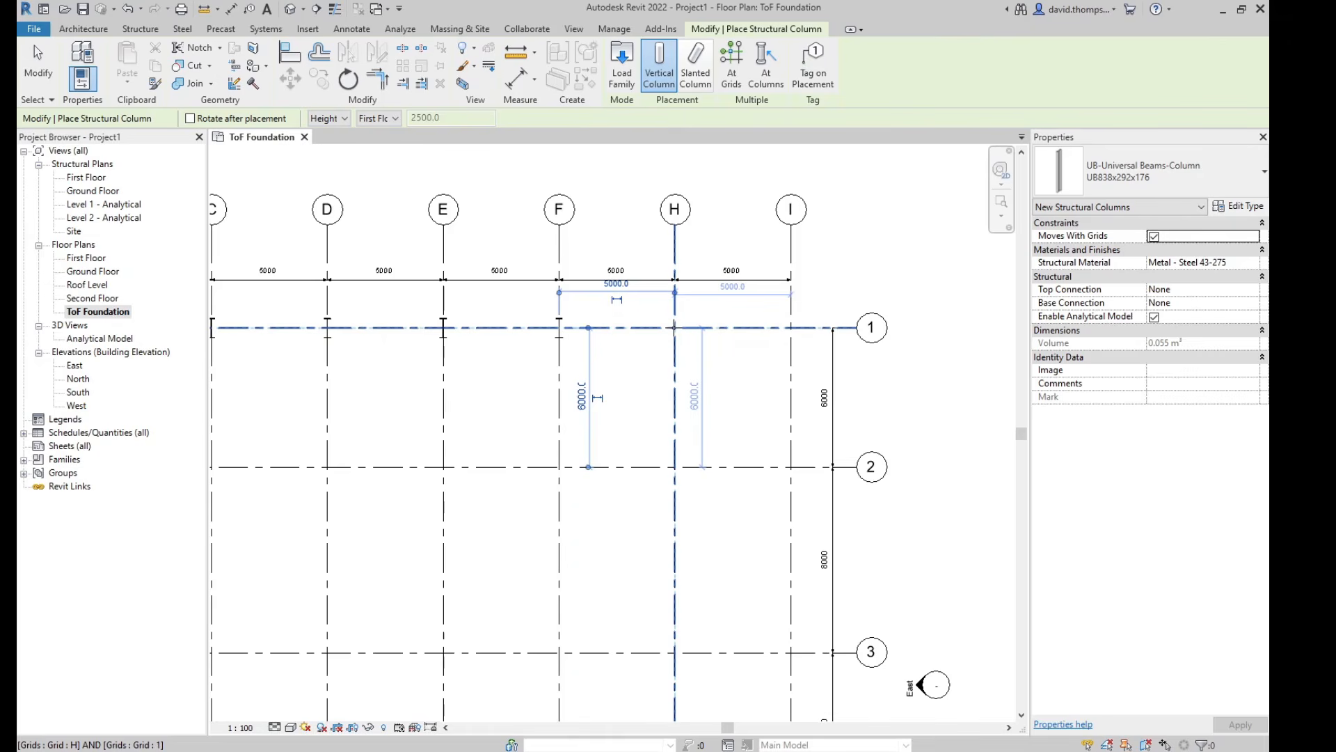
click(674, 327)
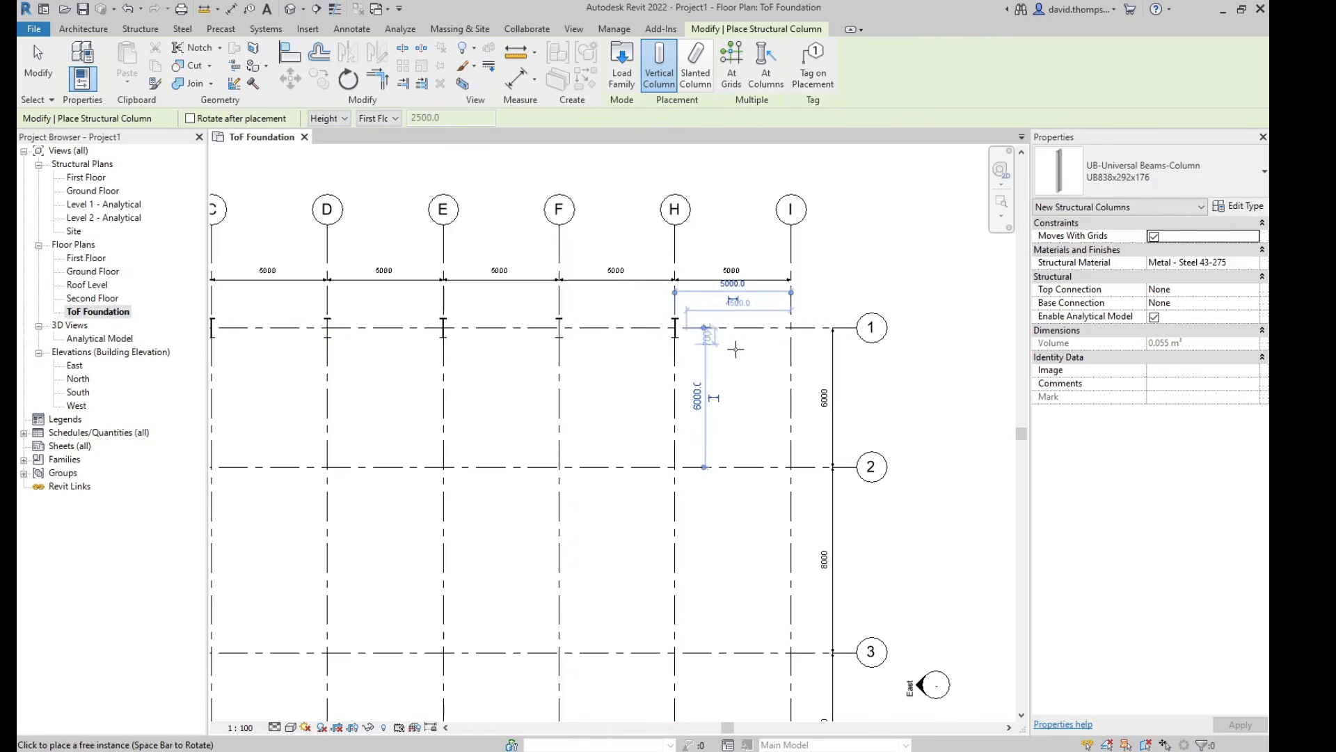
click(792, 327)
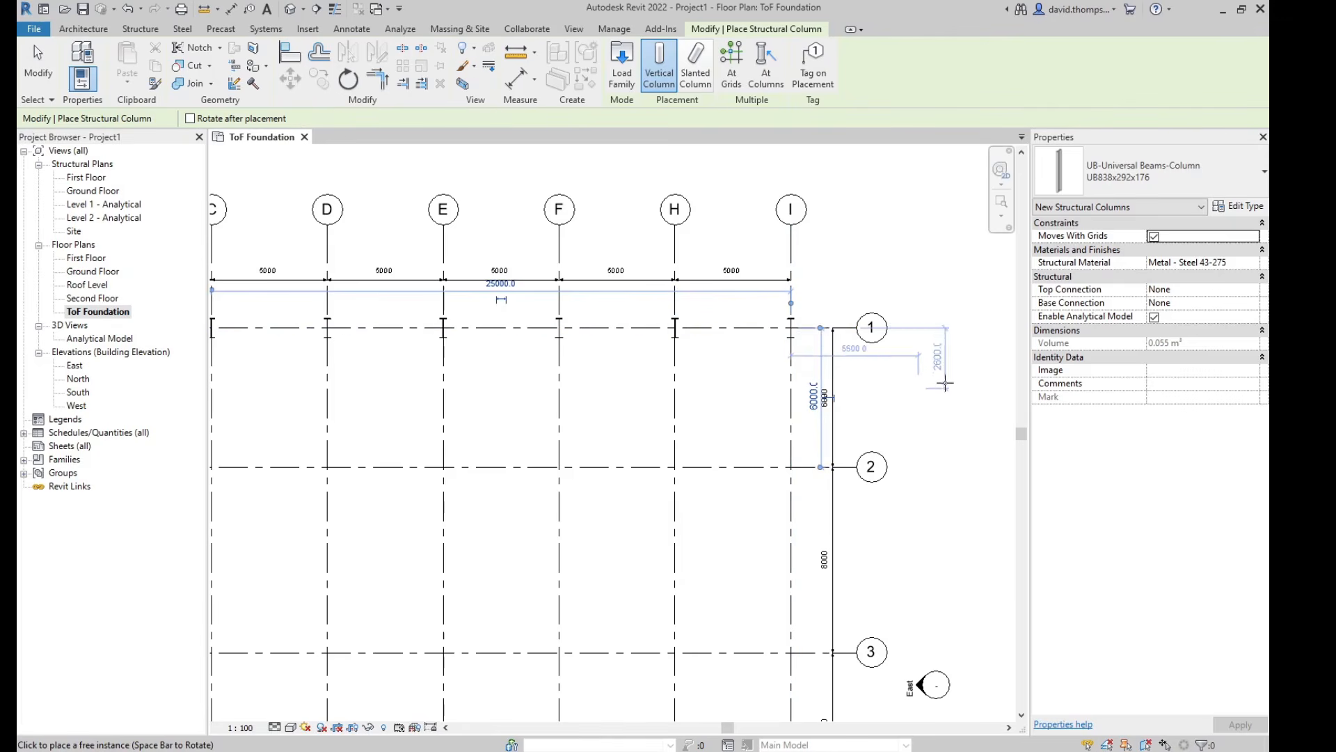
key(Escape)
scroll(627, 366, down, 2)
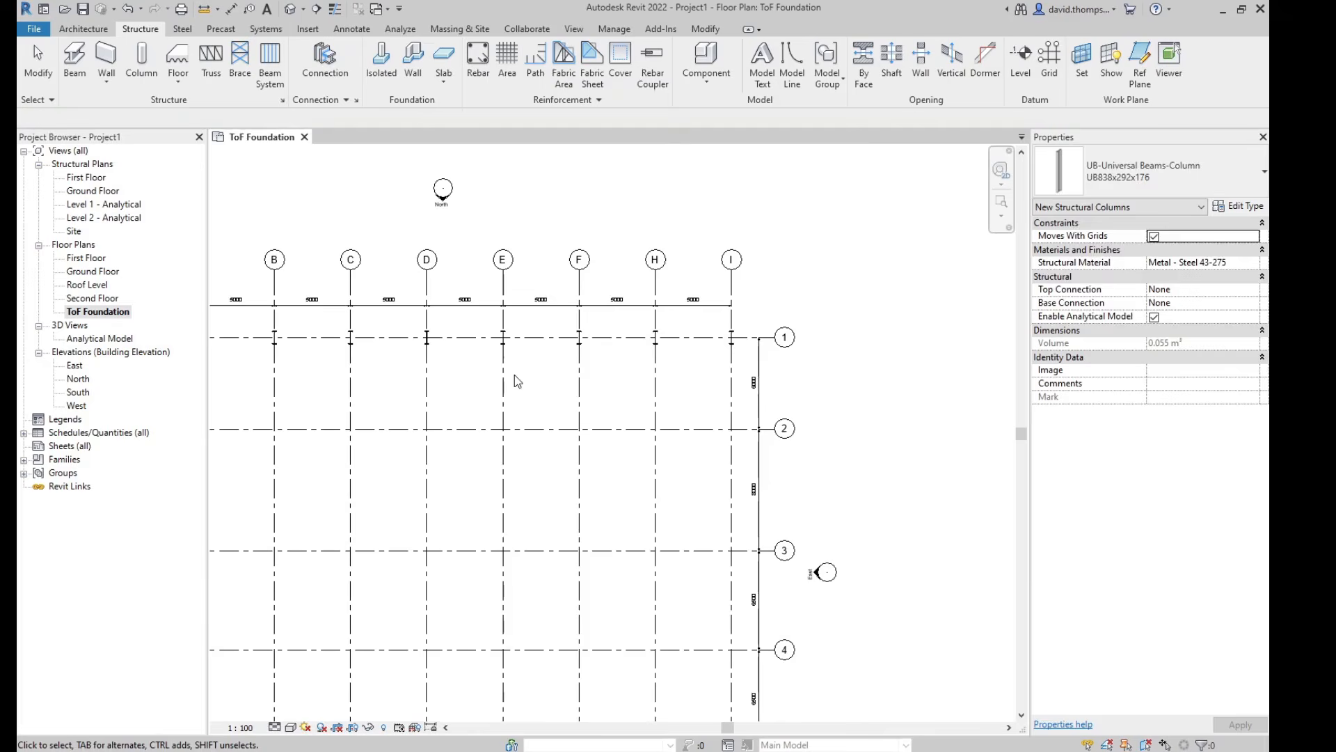
middle_drag(617, 353, 731, 318)
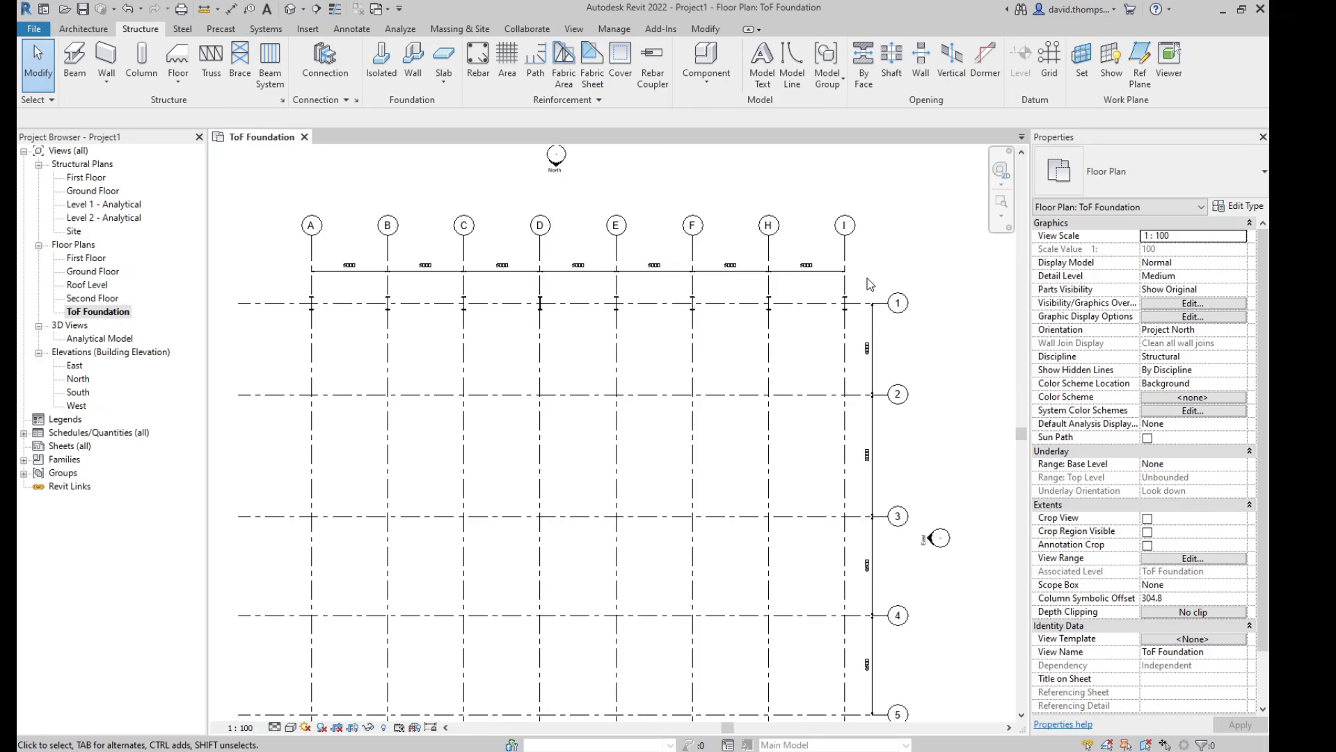
drag(863, 285, 286, 317)
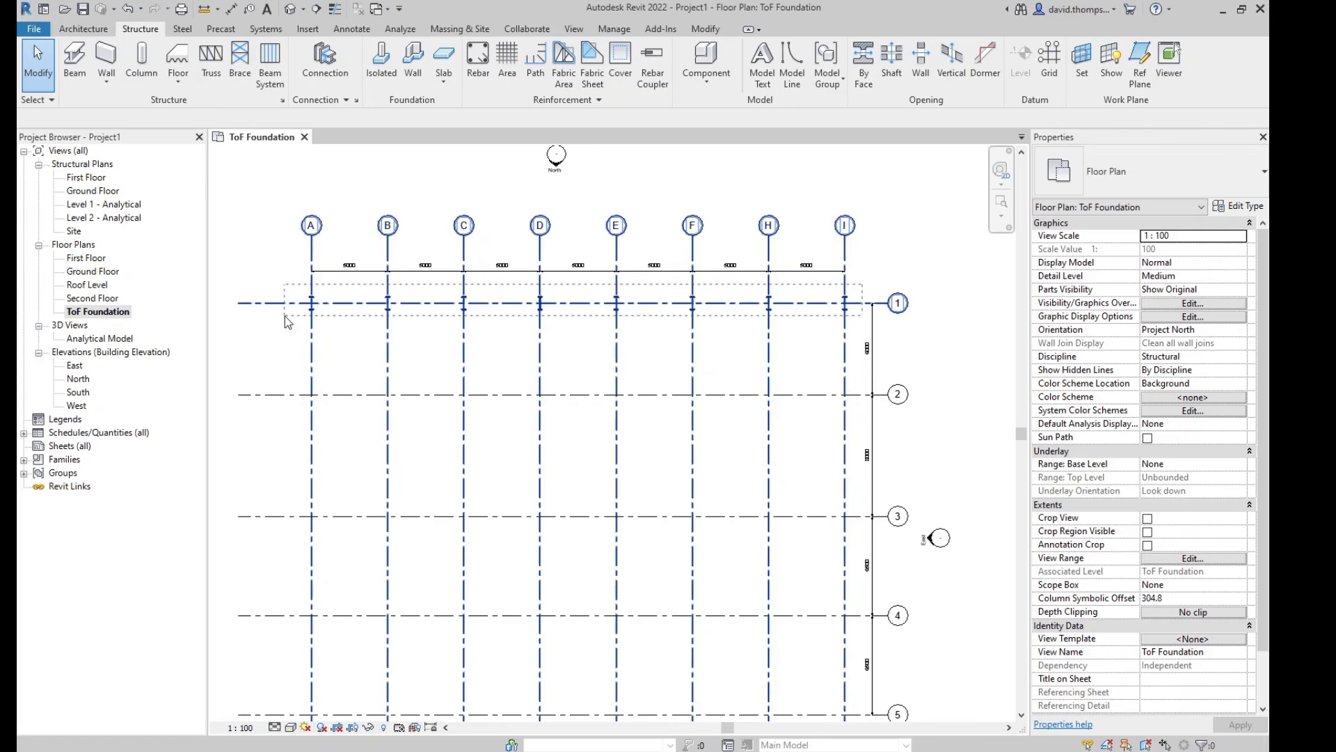
drag(286, 316, 285, 316)
click(319, 318)
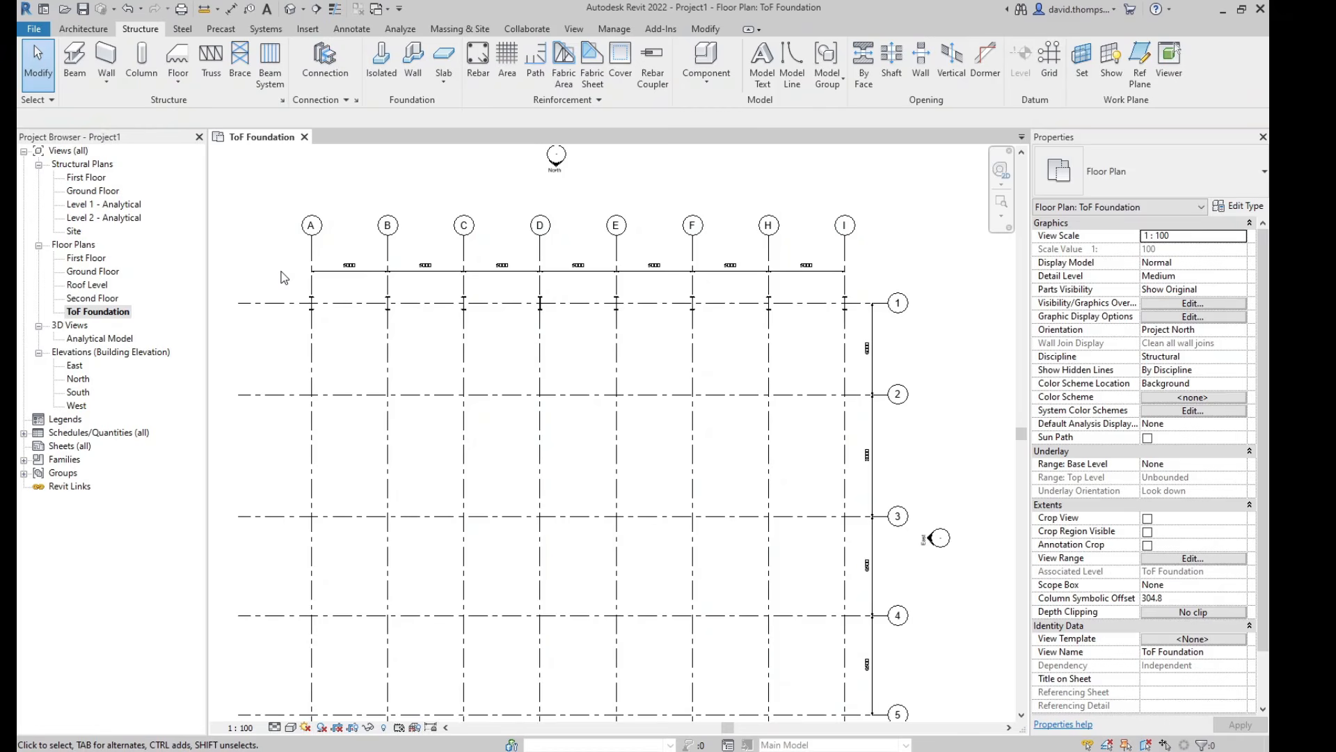
Step: Copy the eight columns on grid 1 down to grid 2, using the grid line endpoints as reference points
drag(281, 272, 861, 333)
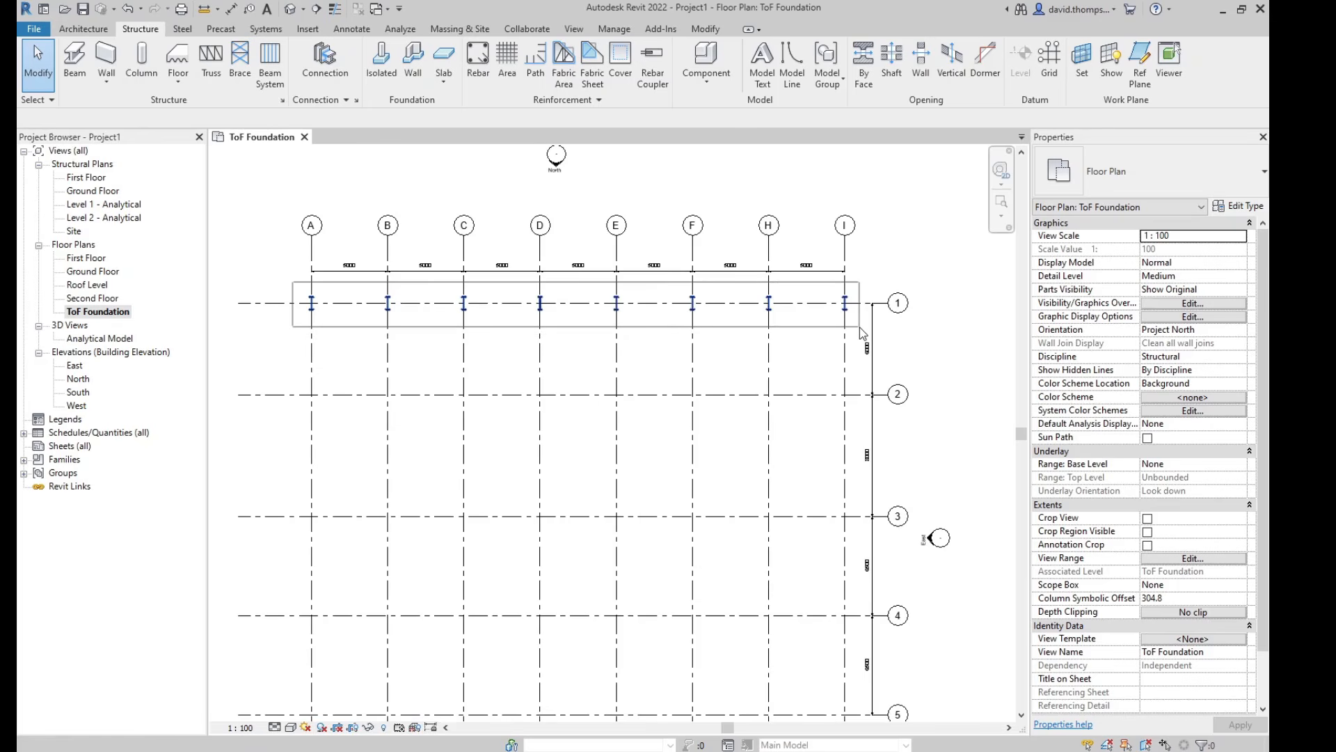
drag(861, 333, 861, 334)
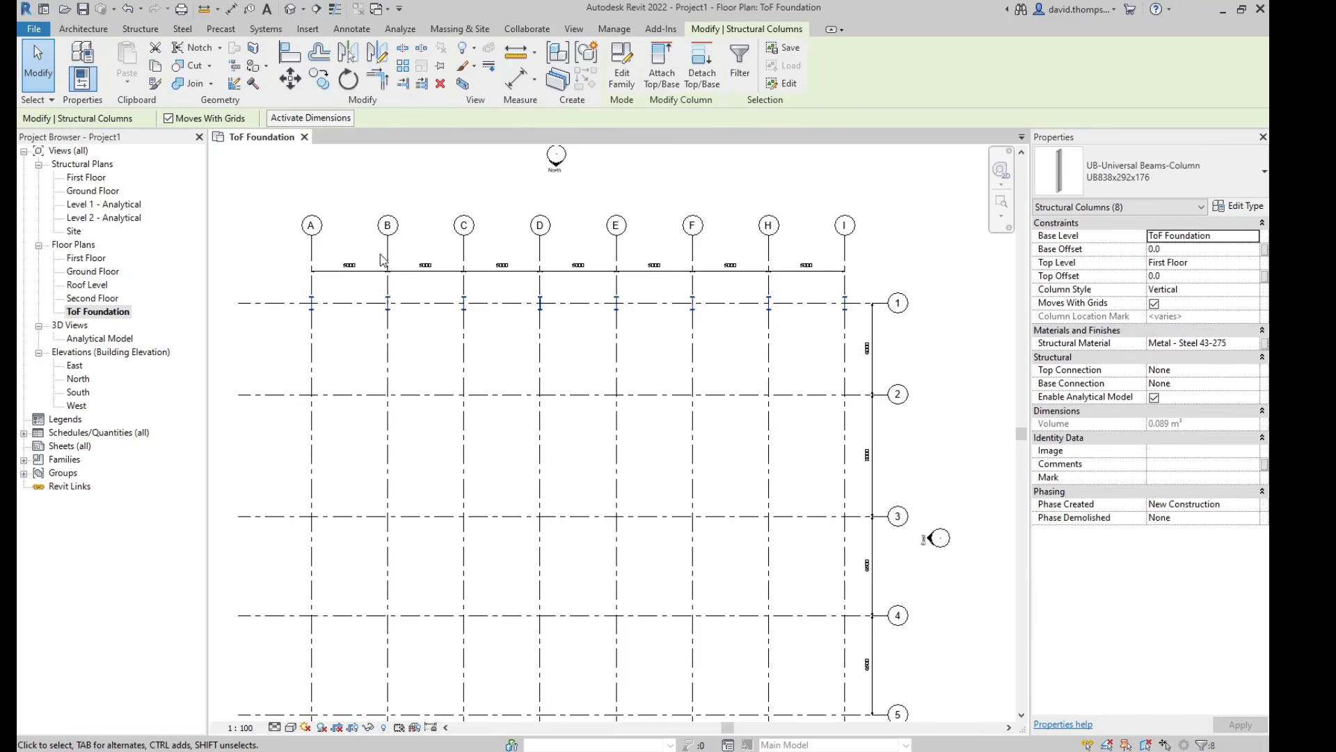
click(320, 80)
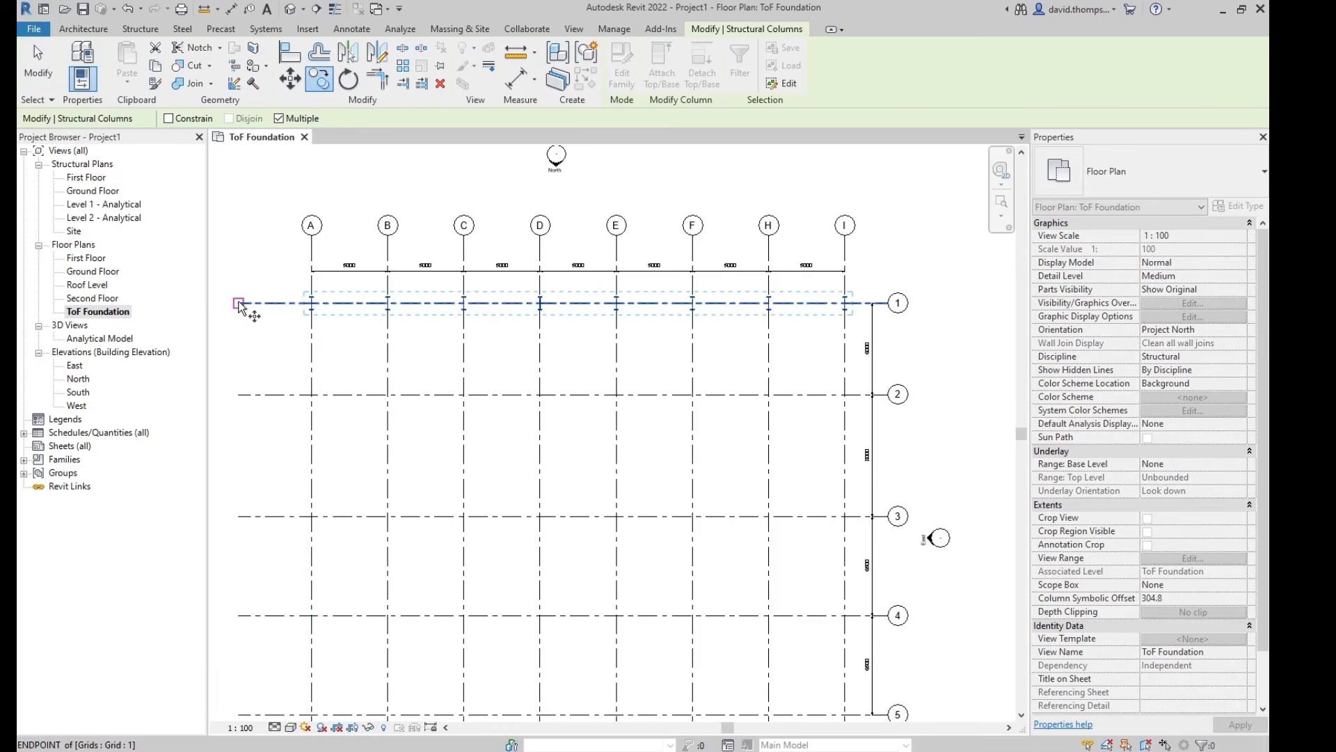
click(239, 304)
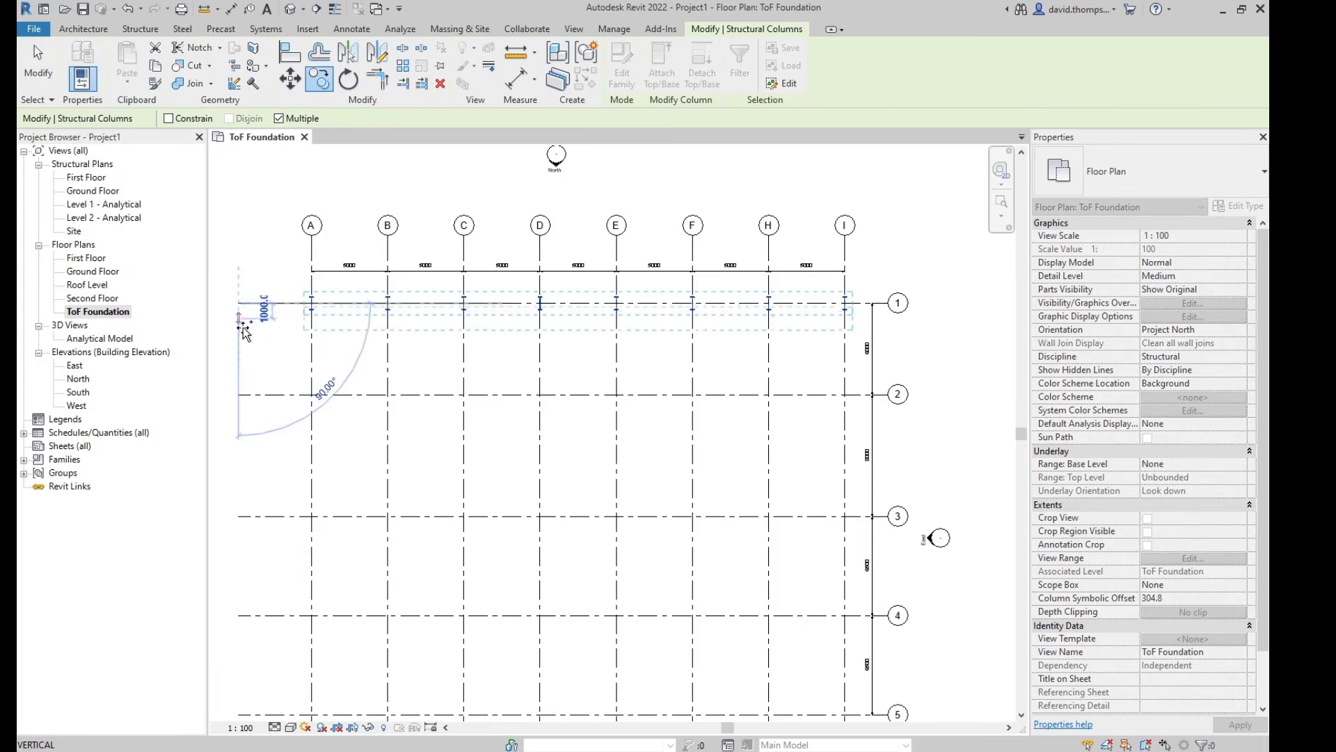
click(238, 394)
key(Escape)
key(Escape)
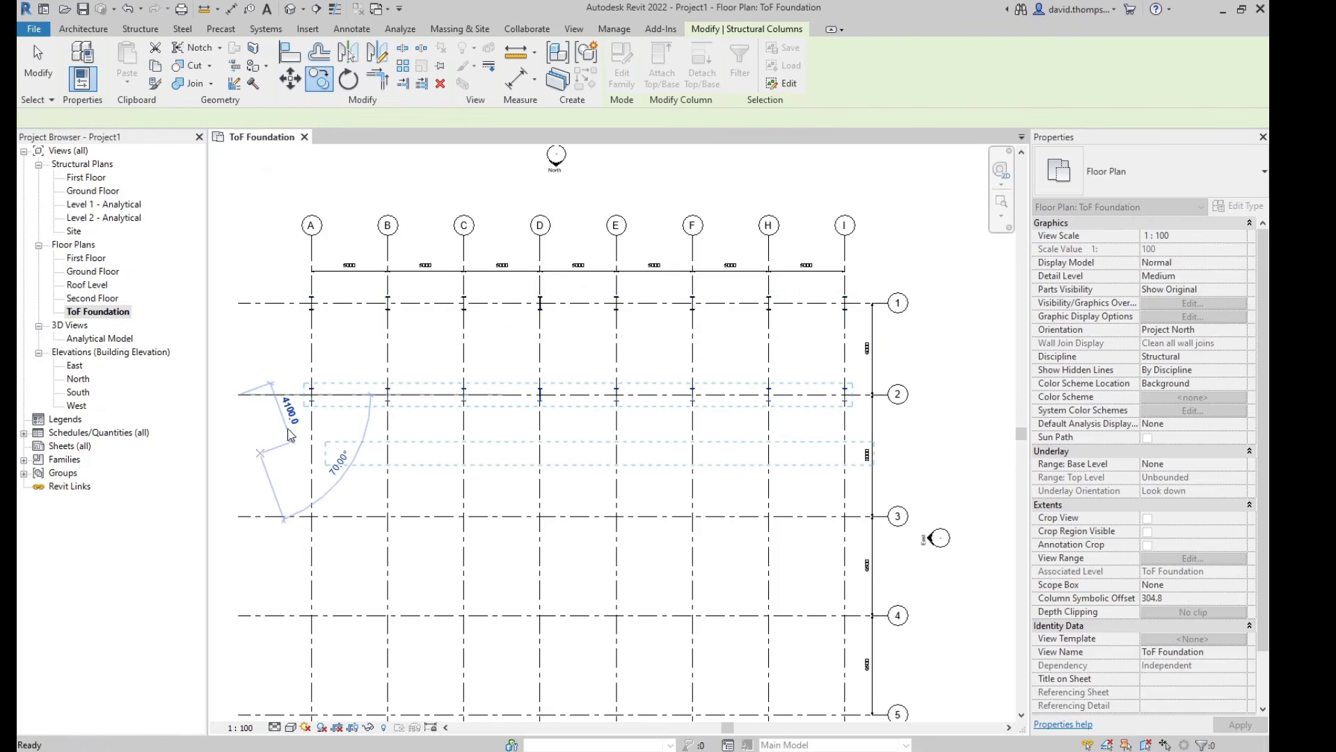
Step: Examine the columns on grids 1 and 2 up close and across the whole grid layout
scroll(306, 397, up, 6)
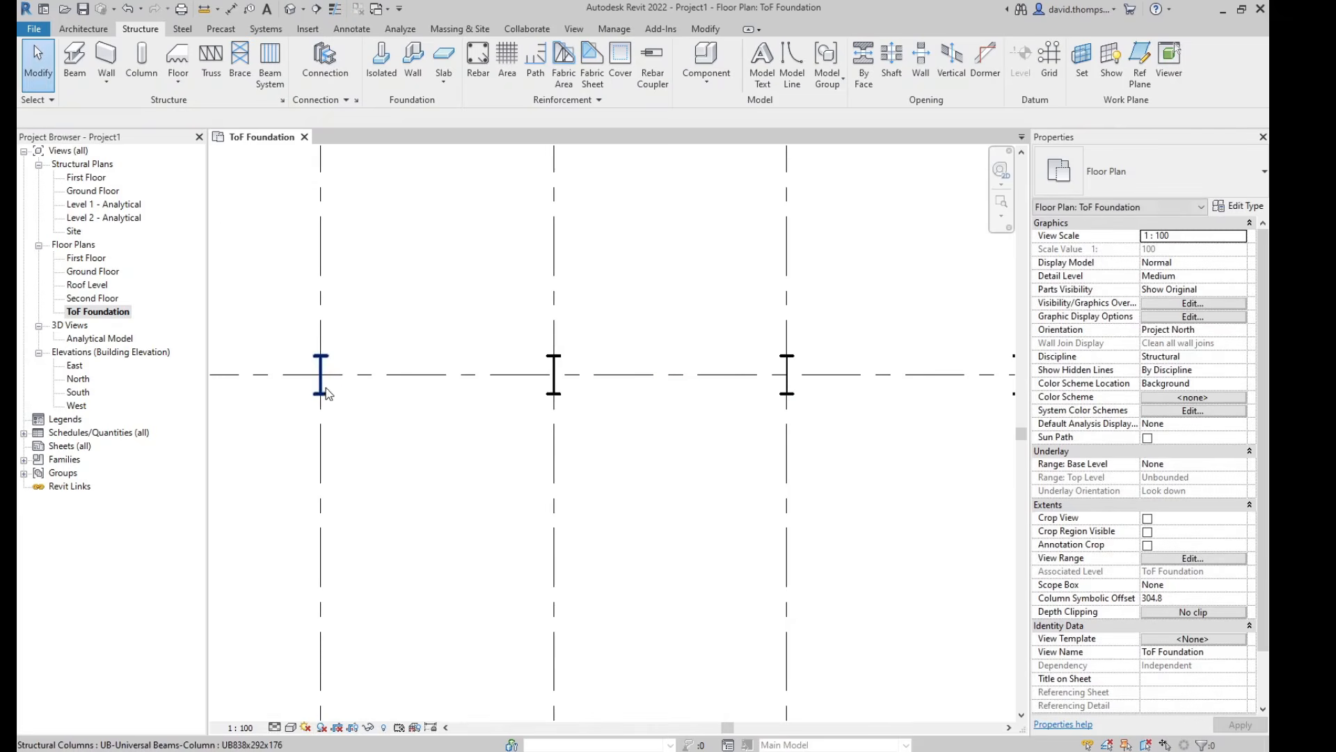
scroll(432, 459, down, 4)
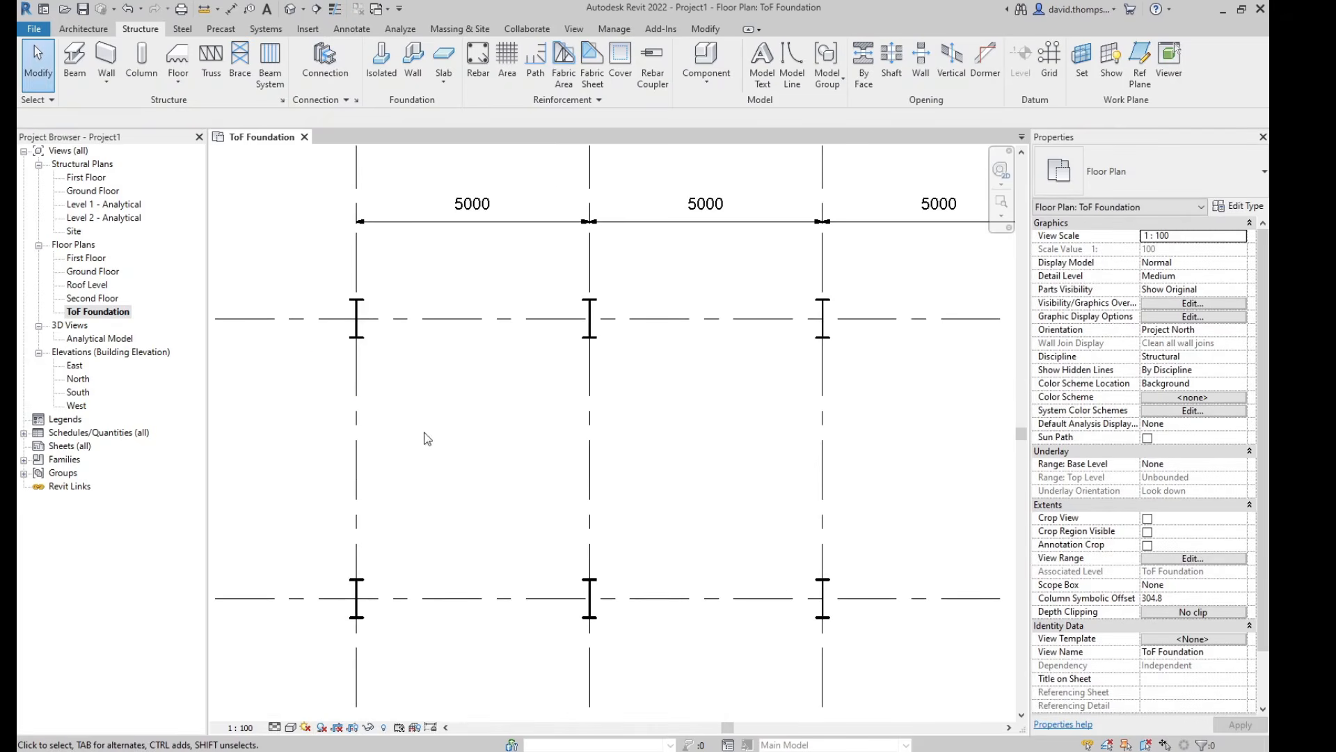
scroll(418, 435, down, 2)
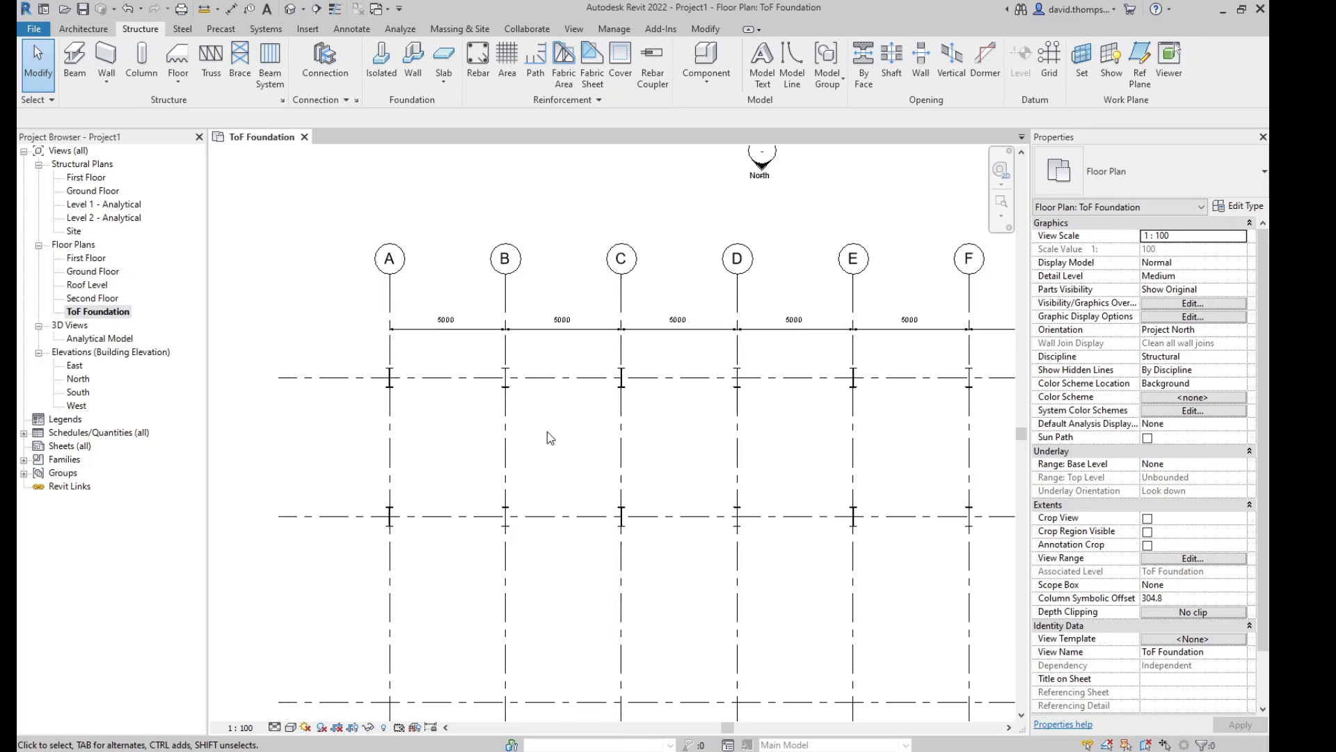
scroll(550, 439, down, 1)
middle_drag(629, 451, 556, 375)
scroll(555, 370, down, 1)
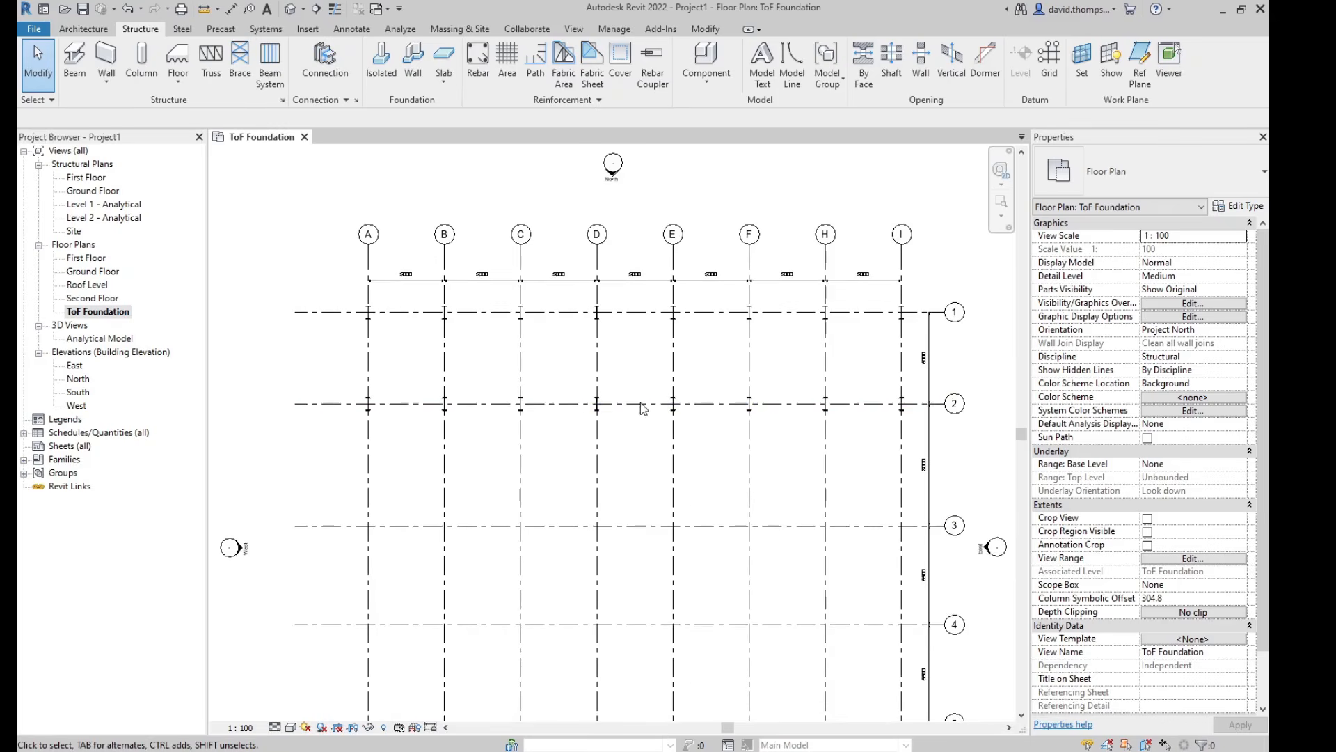
middle_drag(659, 409, 635, 368)
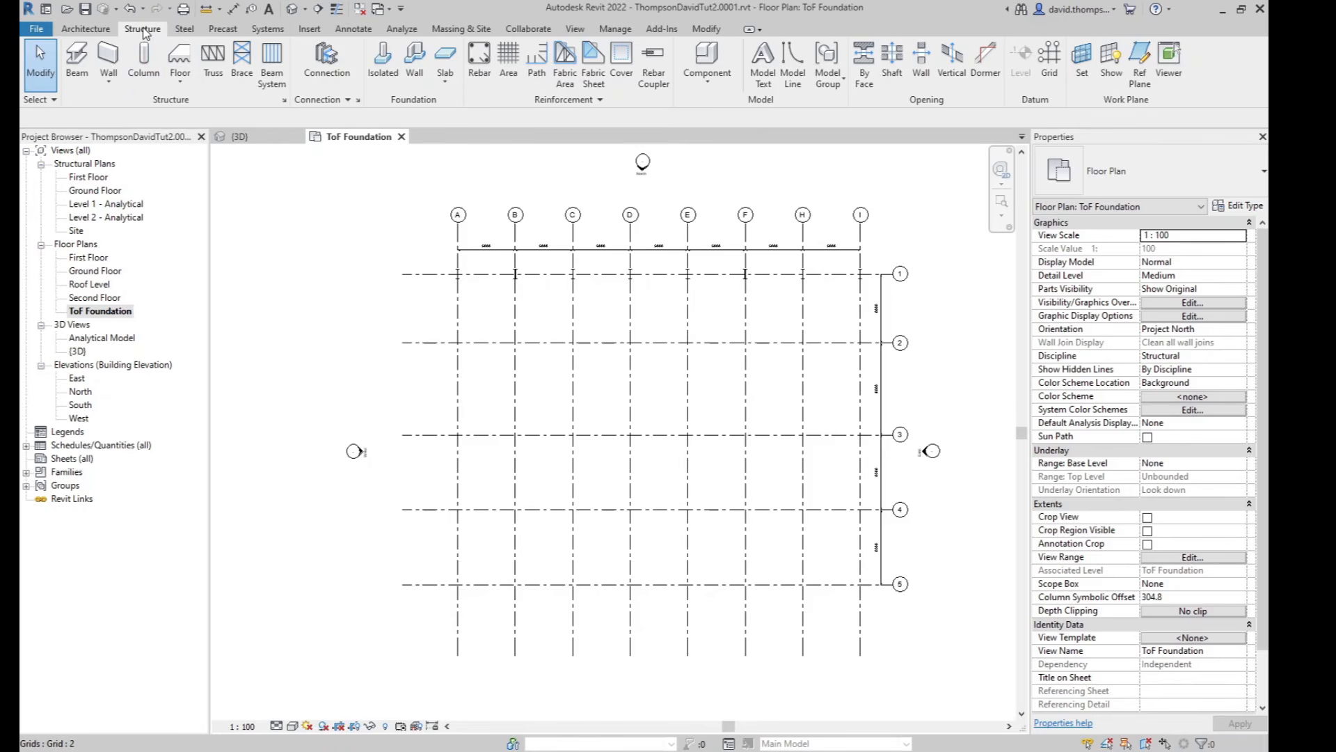
Step: Use At Grid Intersection to place vertical UB838x292x176 structural columns, selecting all lettered grids and grids 1 to 5
click(146, 67)
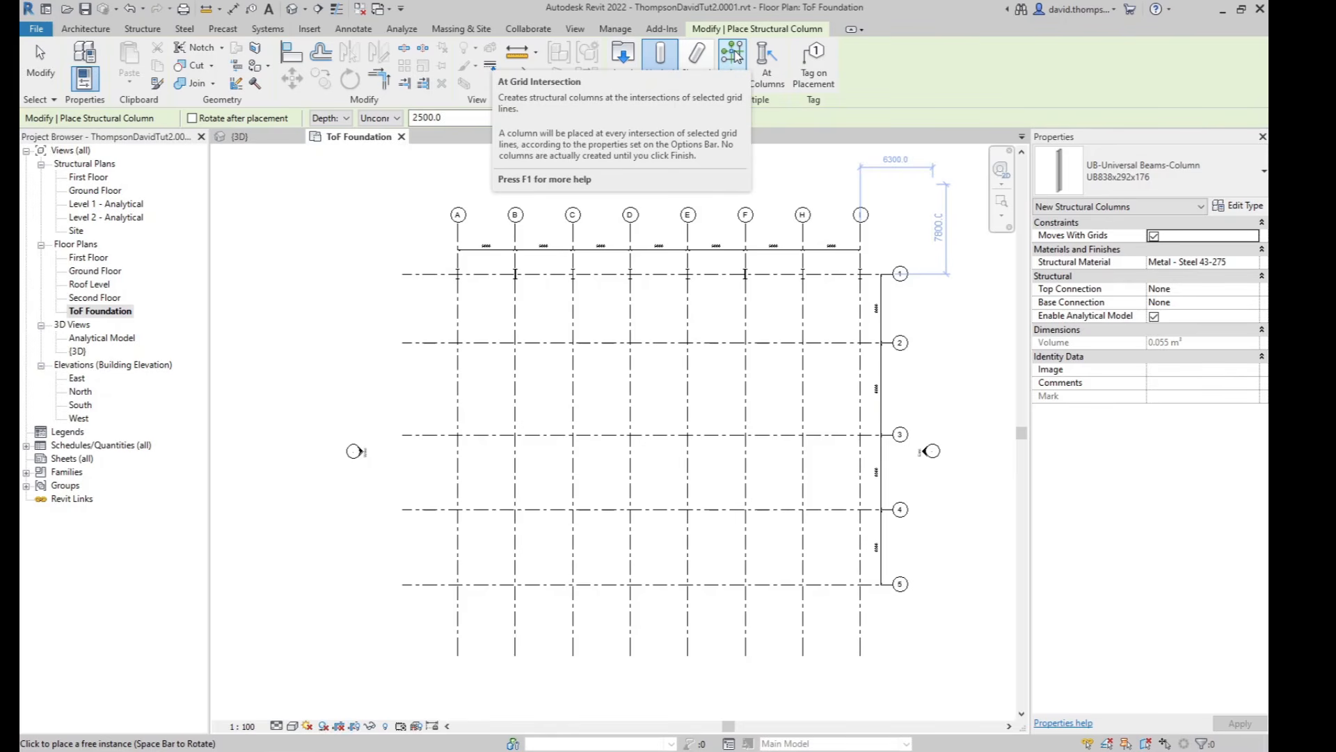
click(732, 54)
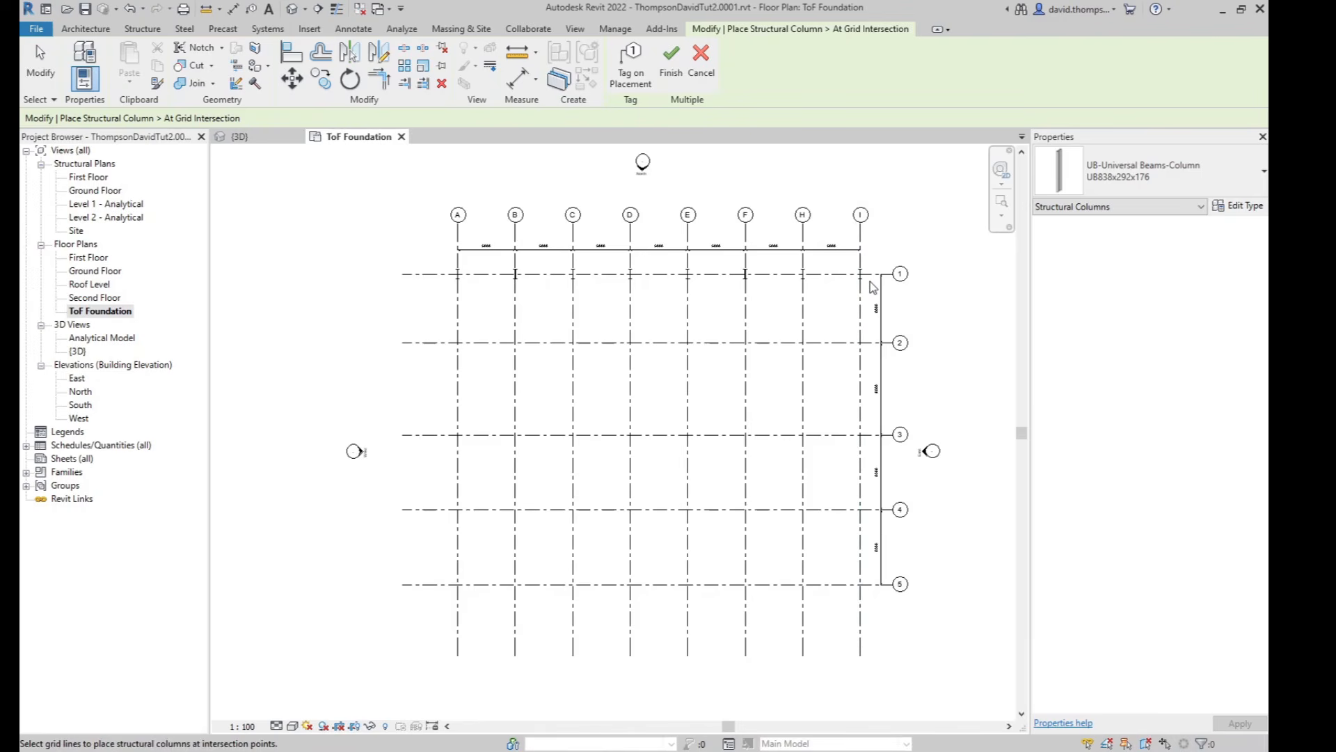
drag(870, 280, 436, 604)
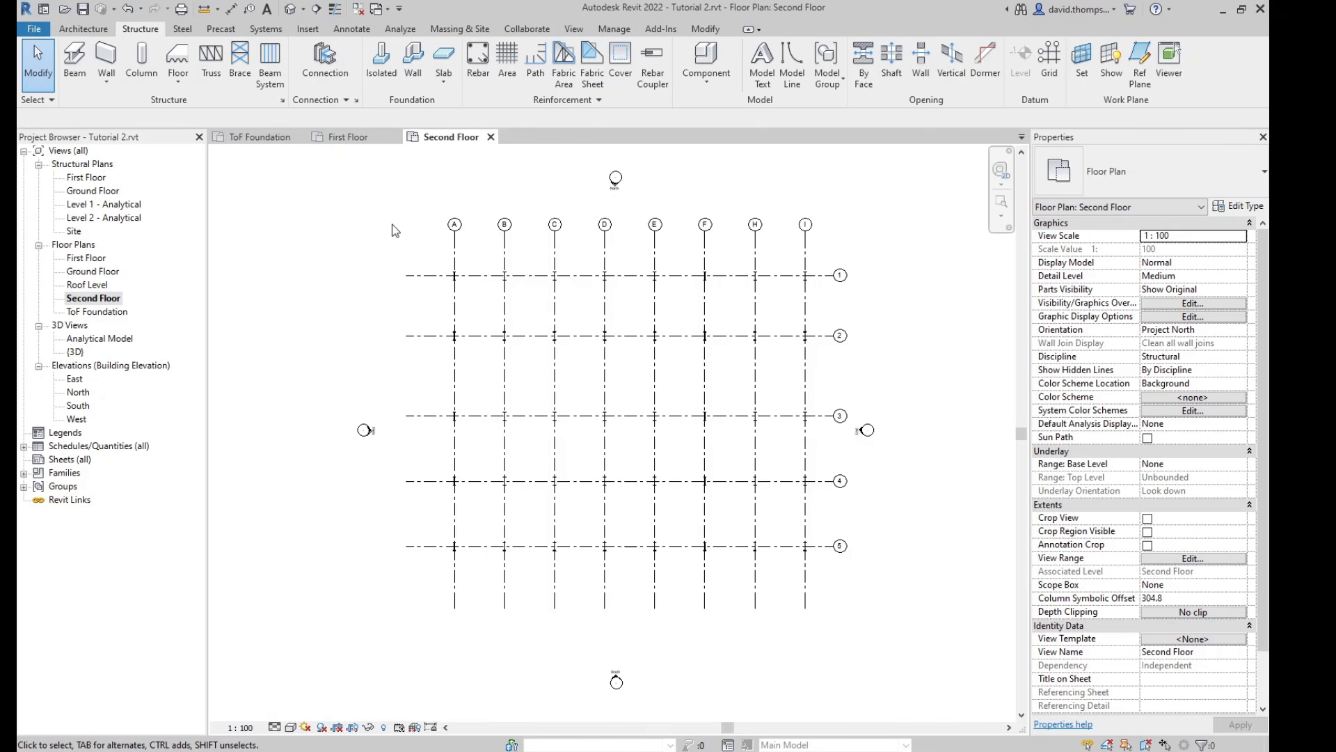
Step: Examine the columns from several sides in the default 3D view and check the level constraints of the corner column at grids I and 1
click(291, 19)
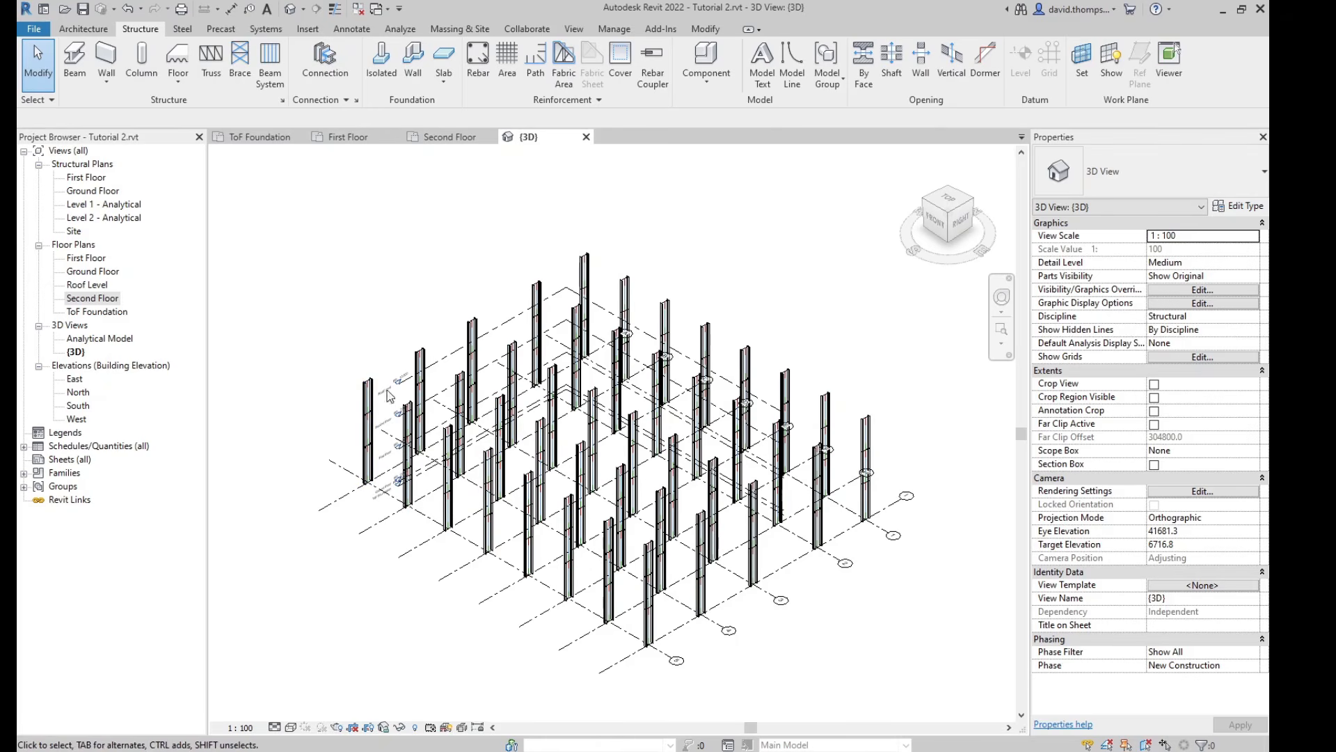
scroll(388, 395, up, 1)
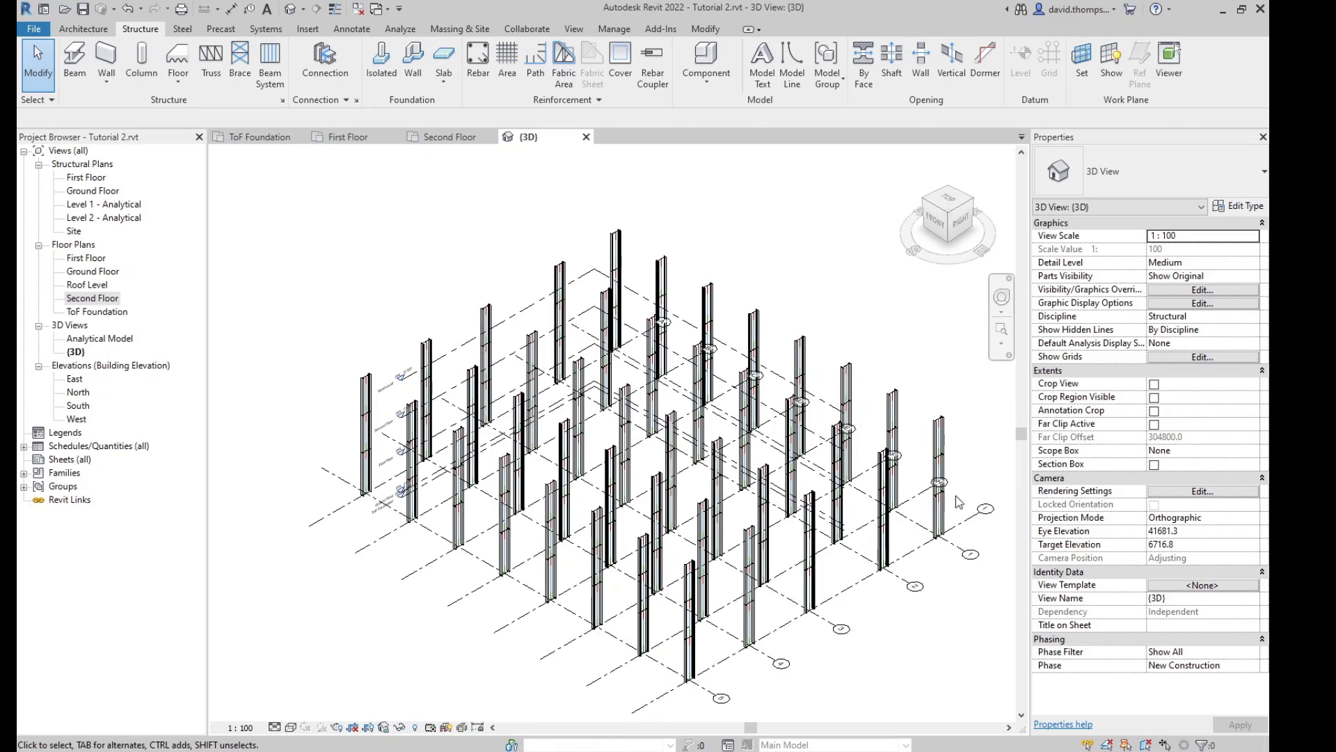
shift+middle_drag(842, 629, 508, 558)
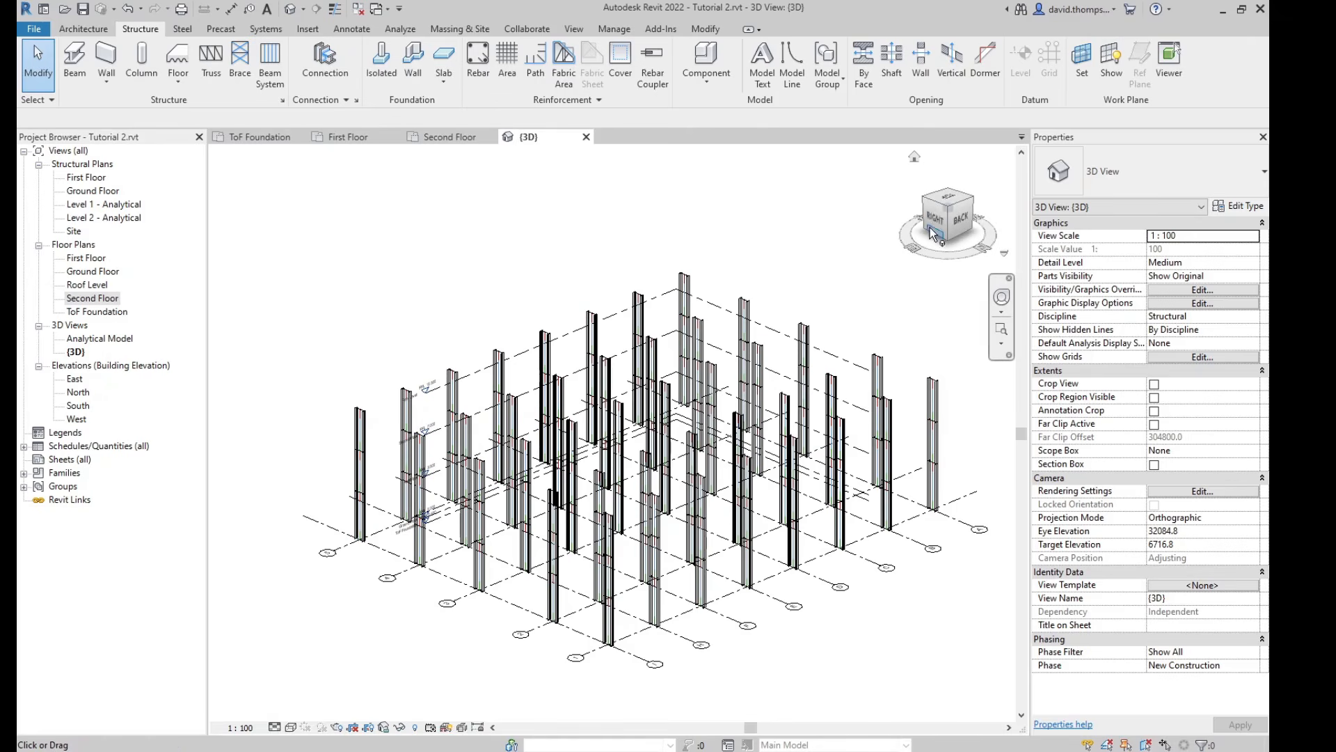
mouse_move(936, 221)
mouse_down()
mouse_move(971, 215)
mouse_move(785, 197)
mouse_move(742, 209)
mouse_move(754, 244)
mouse_move(838, 256)
mouse_move(781, 262)
mouse_up()
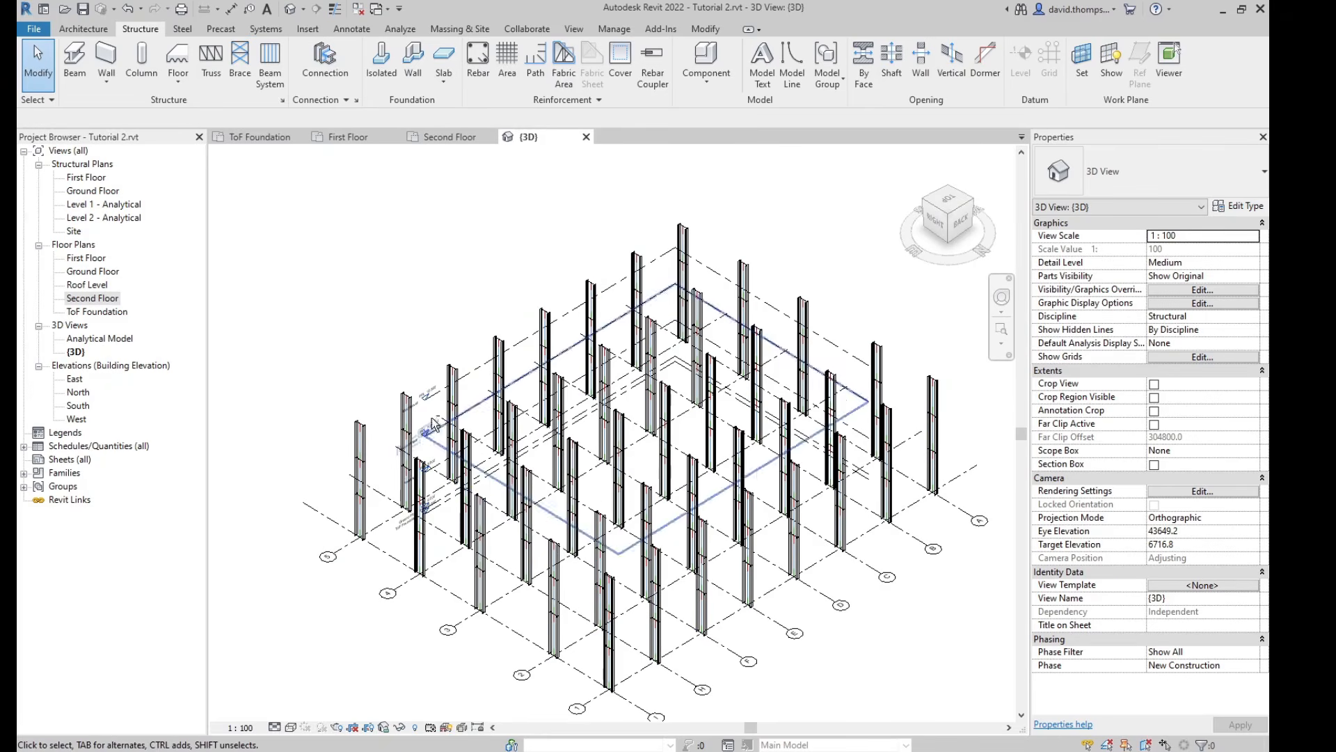
shift+middle_drag(425, 328, 495, 221)
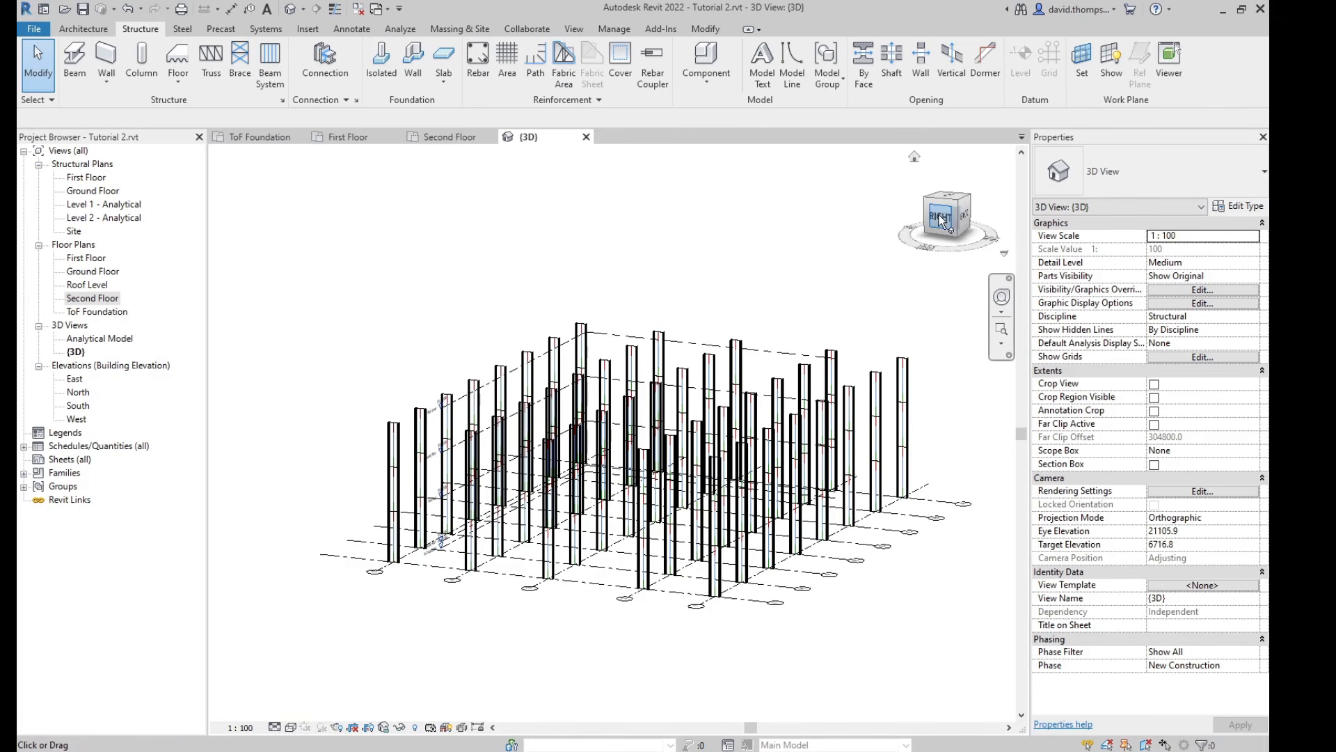
click(916, 155)
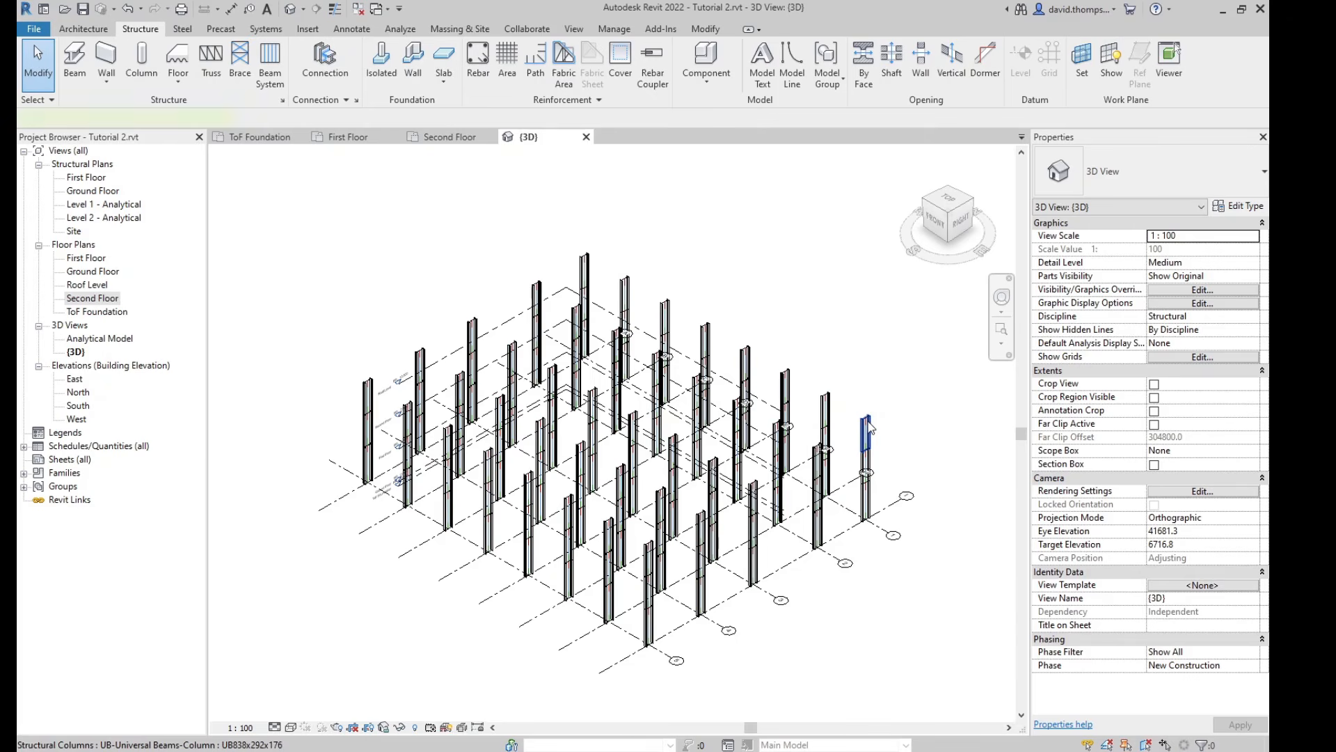
click(868, 426)
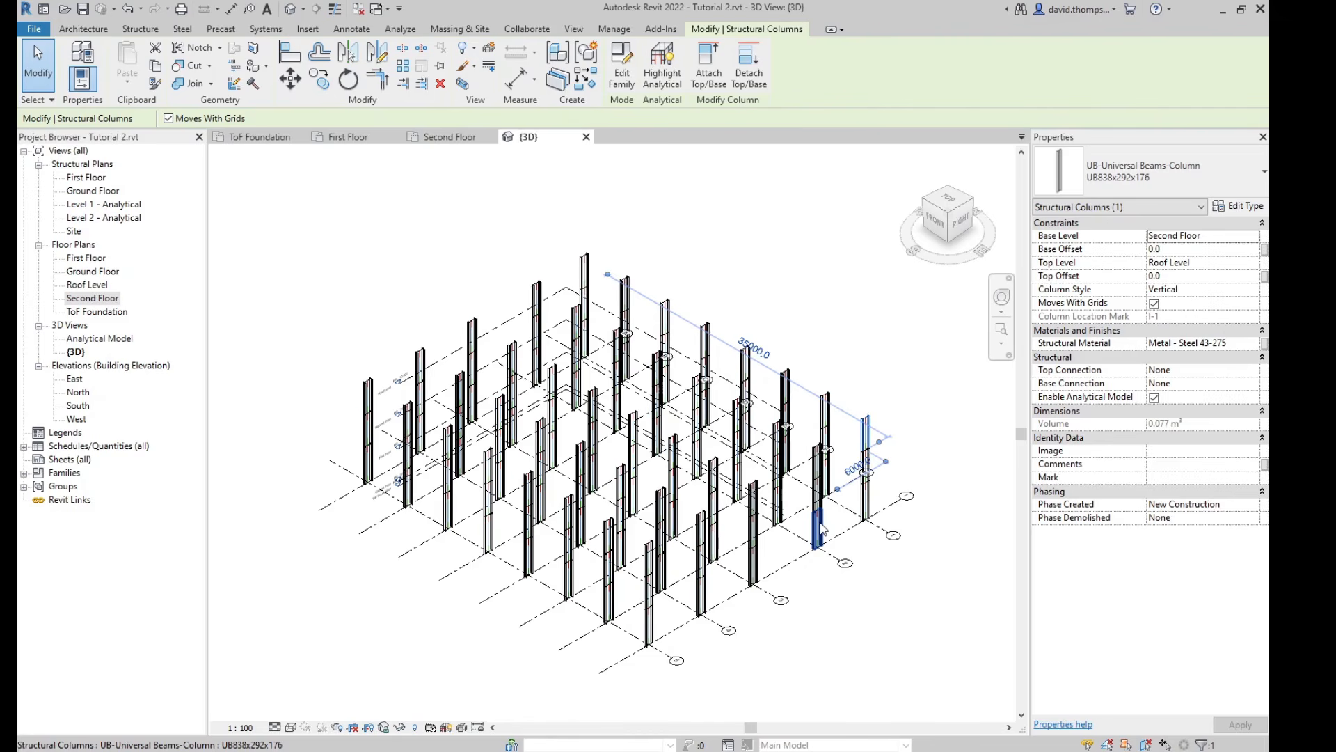
click(865, 513)
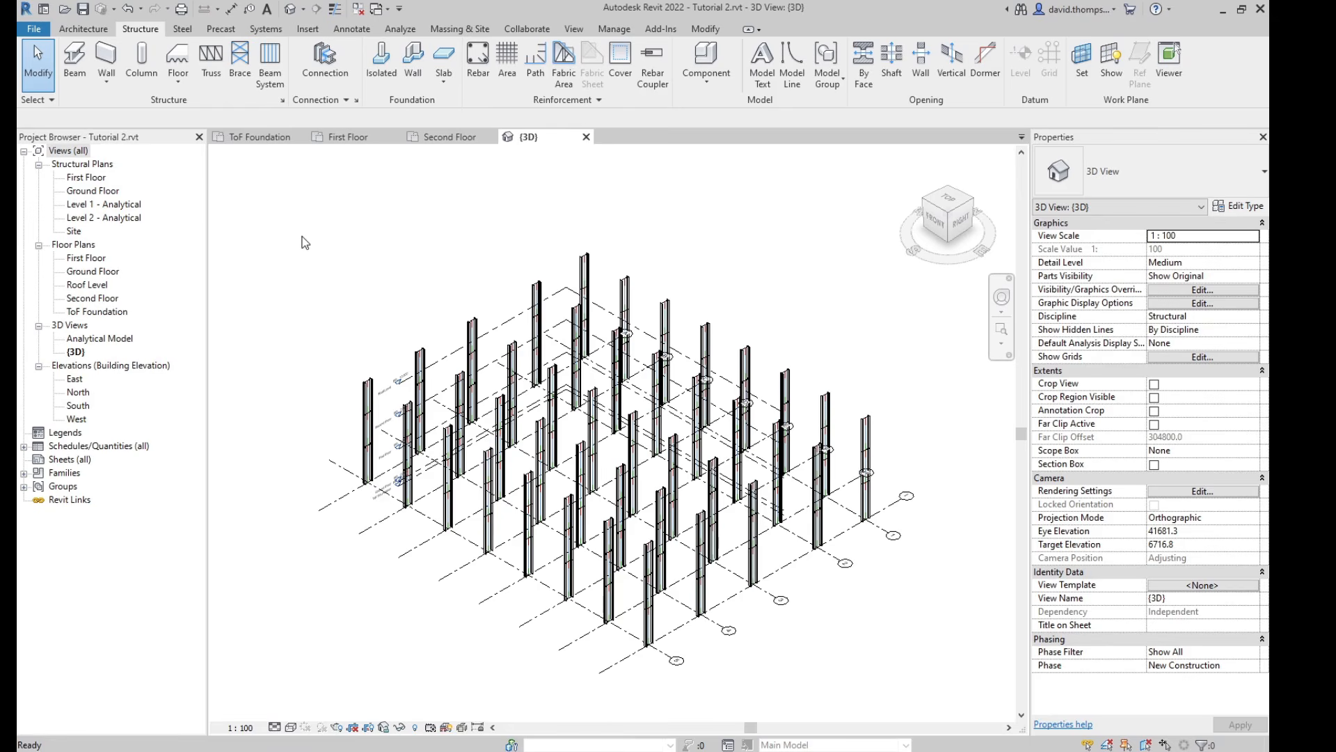
Step: Save the project as a new project file in the Lecture 2 folder, named with the author's full name followed by Tut2
click(35, 32)
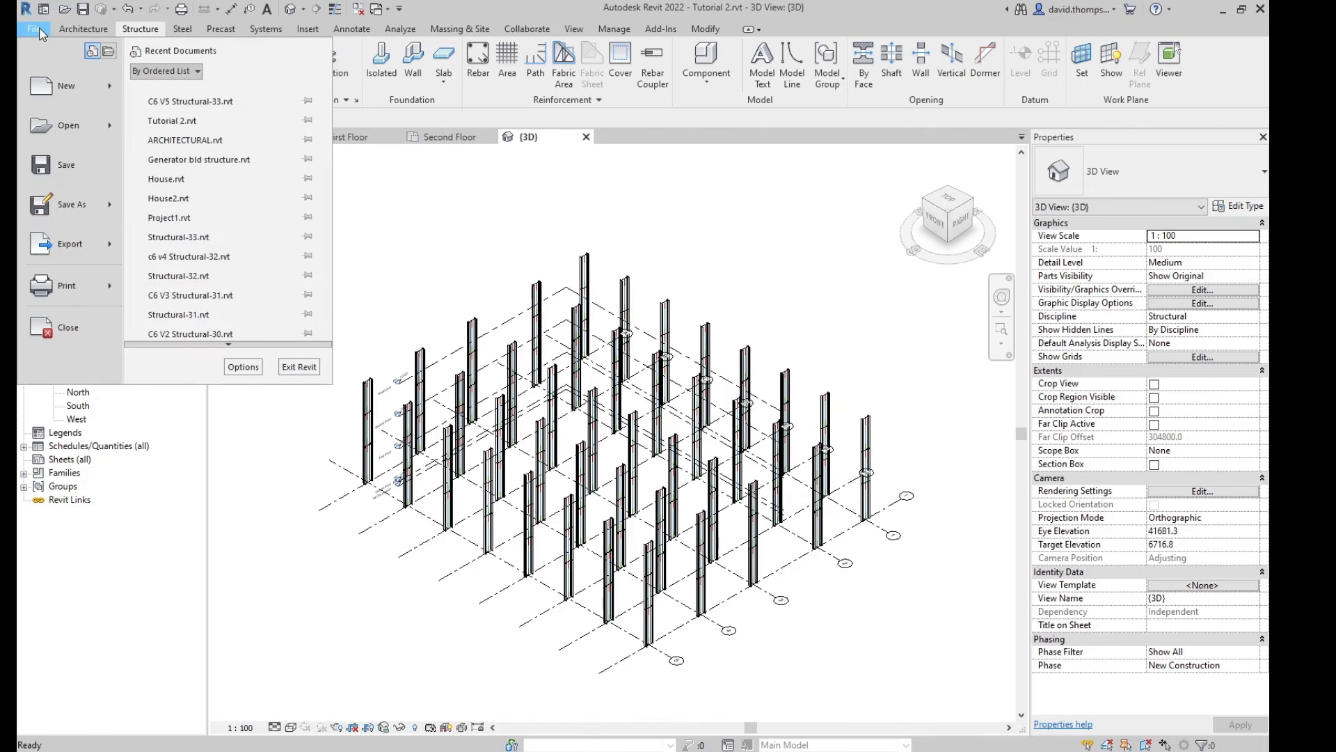
mouse_move(92, 206)
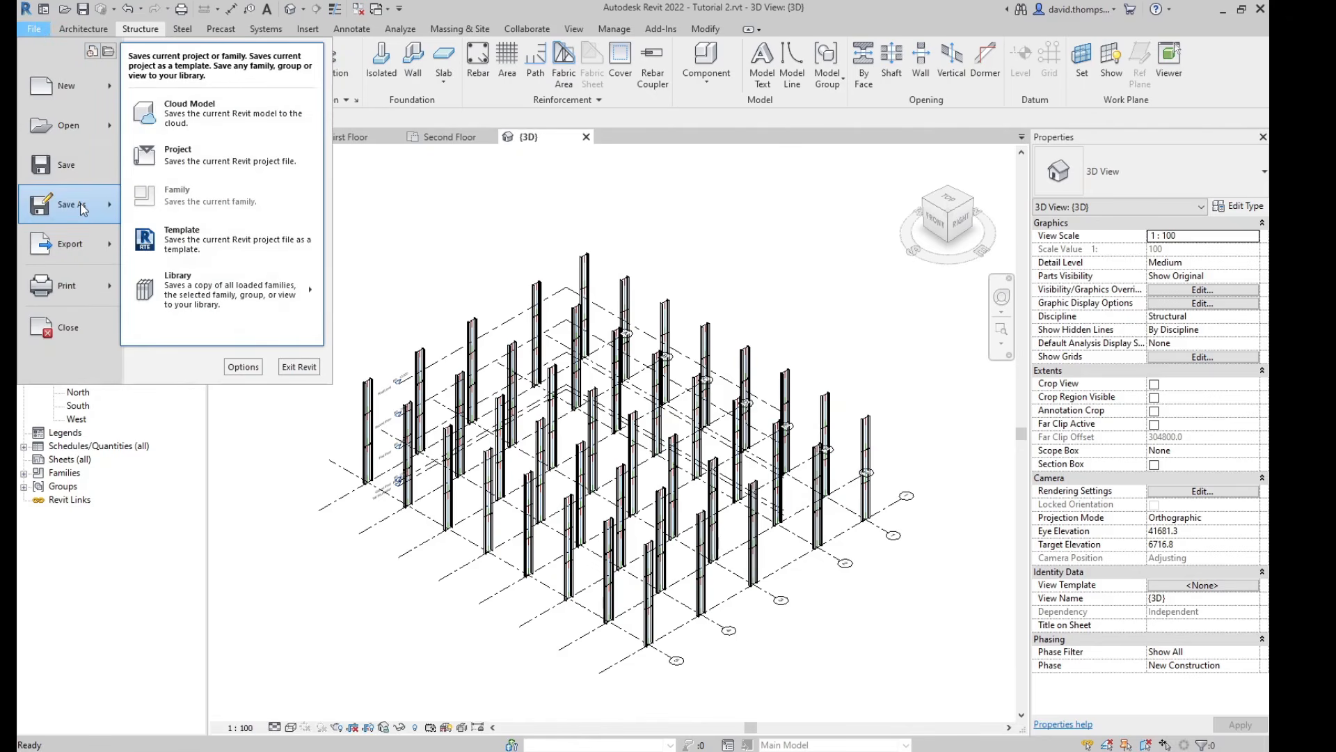
click(202, 161)
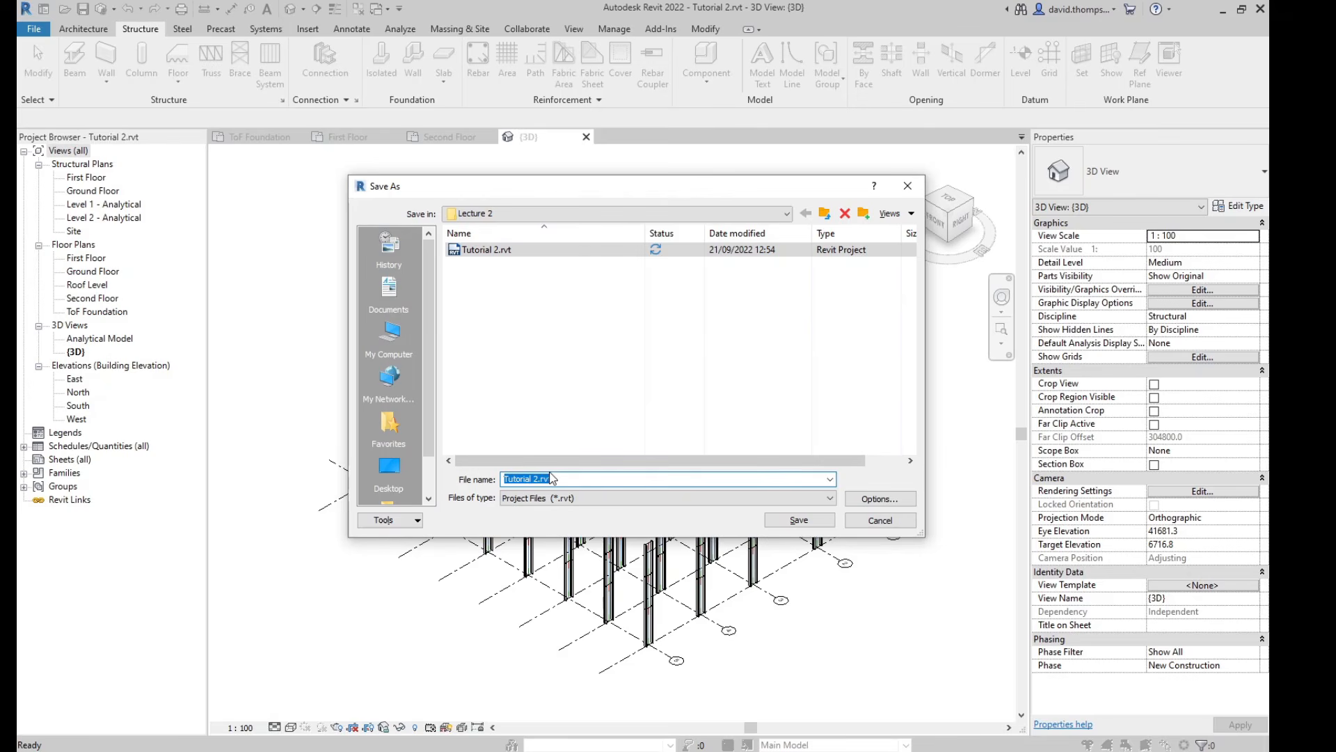
text(ThompsonDavidTut2)
click(799, 520)
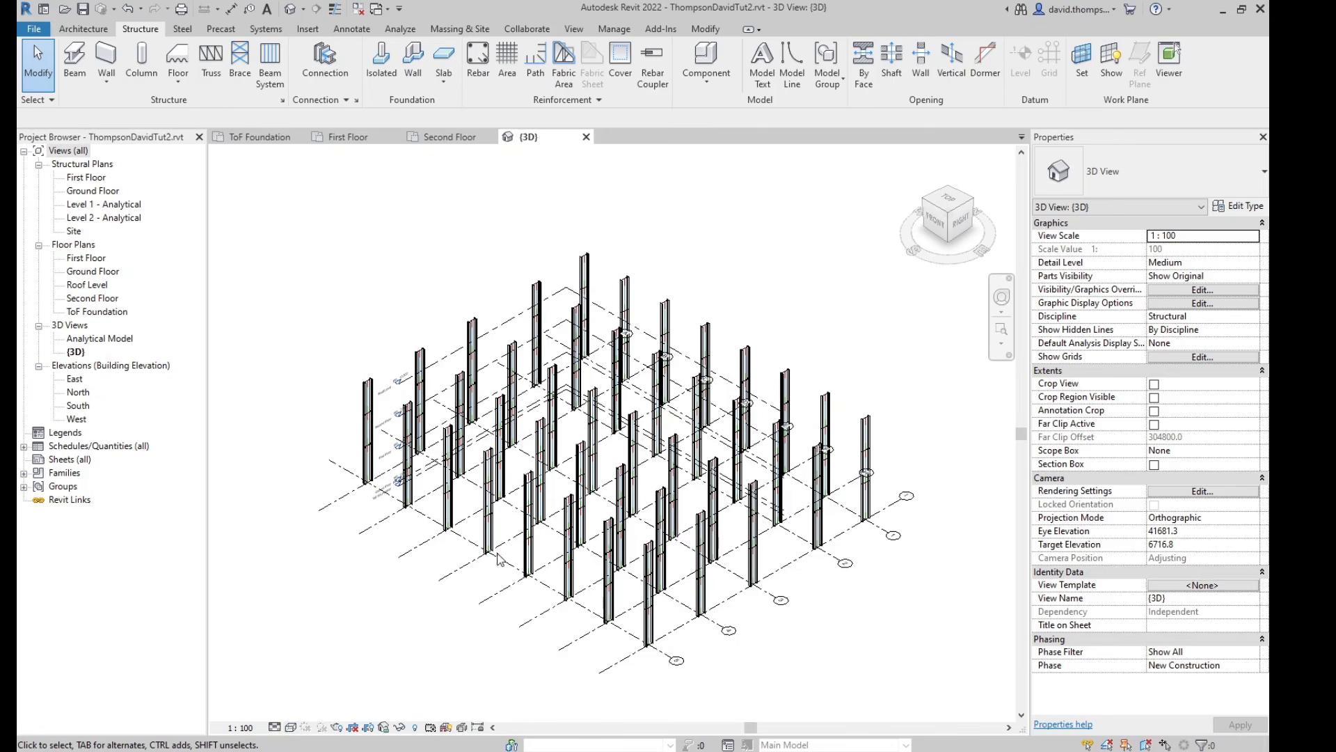
Step: Change the 3D view's visual style to Shaded and inspect the steel columns up close
scroll(501, 553, up, 3)
scroll(531, 545, up, 1)
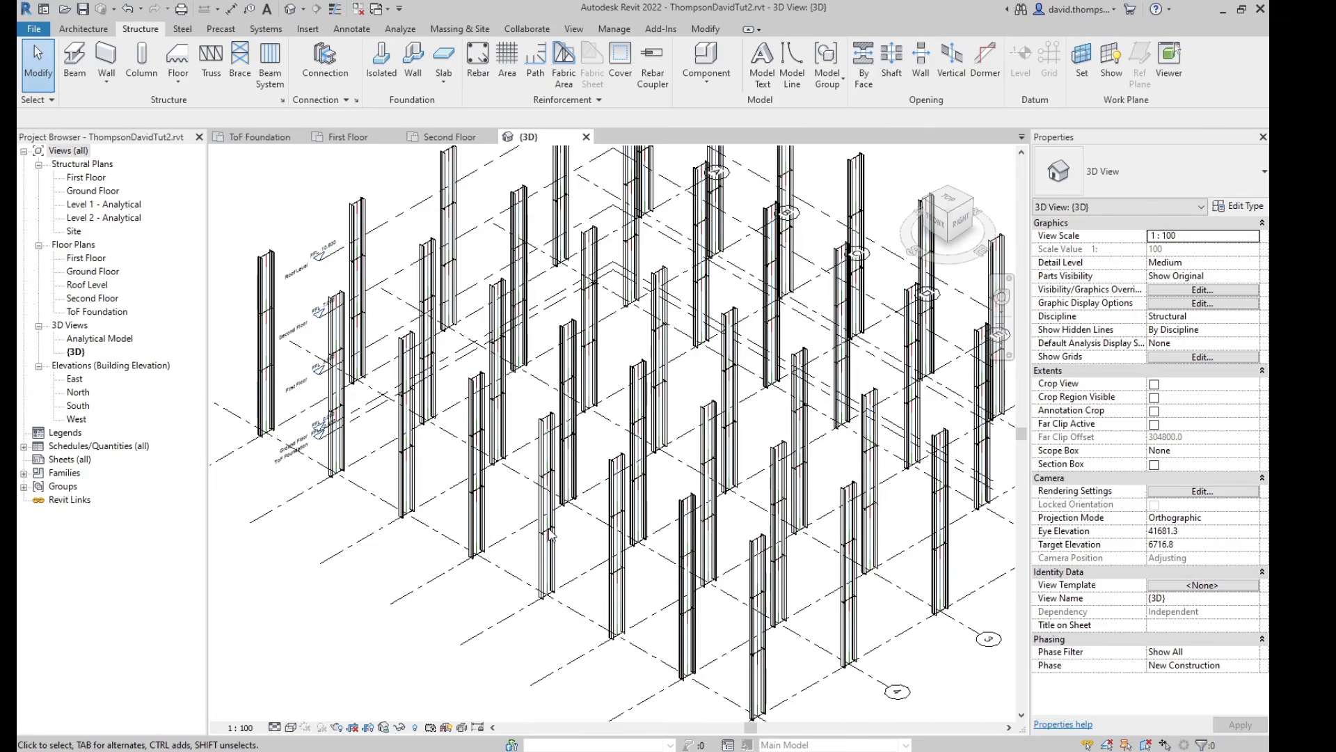
click(292, 728)
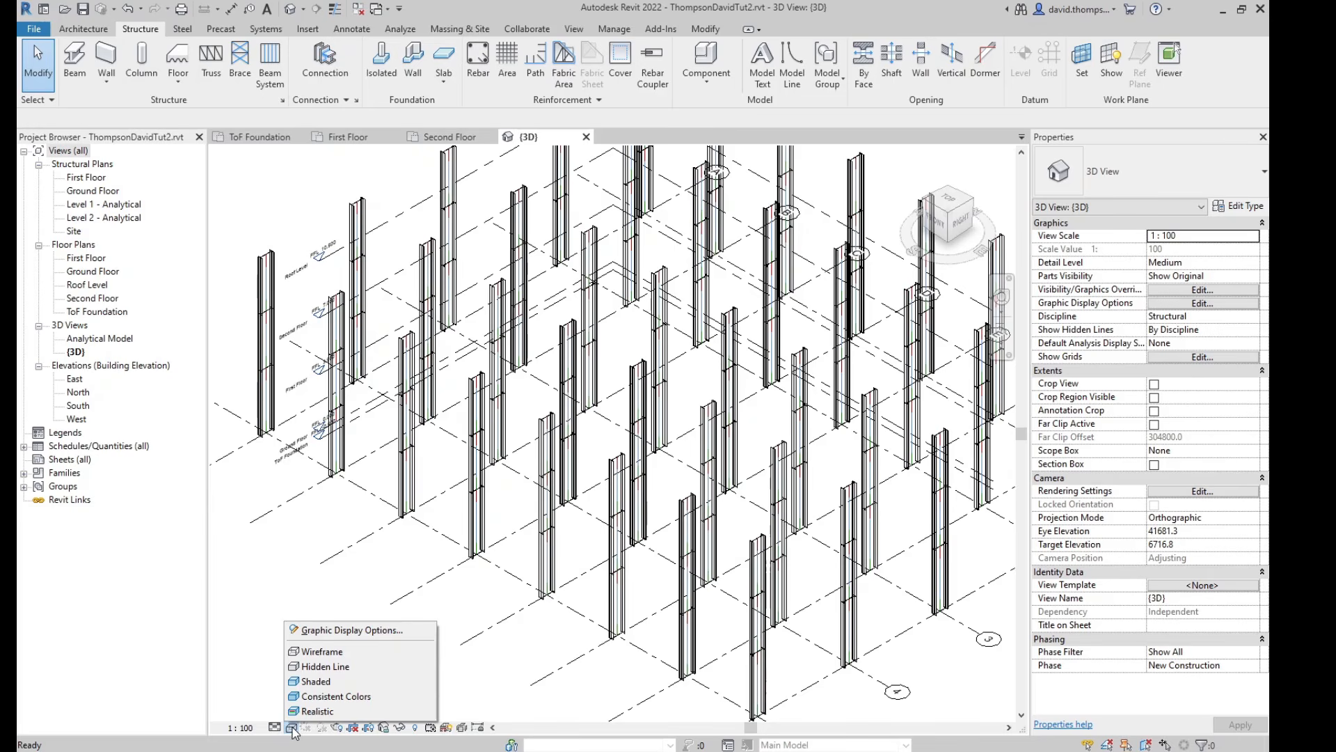
click(256, 705)
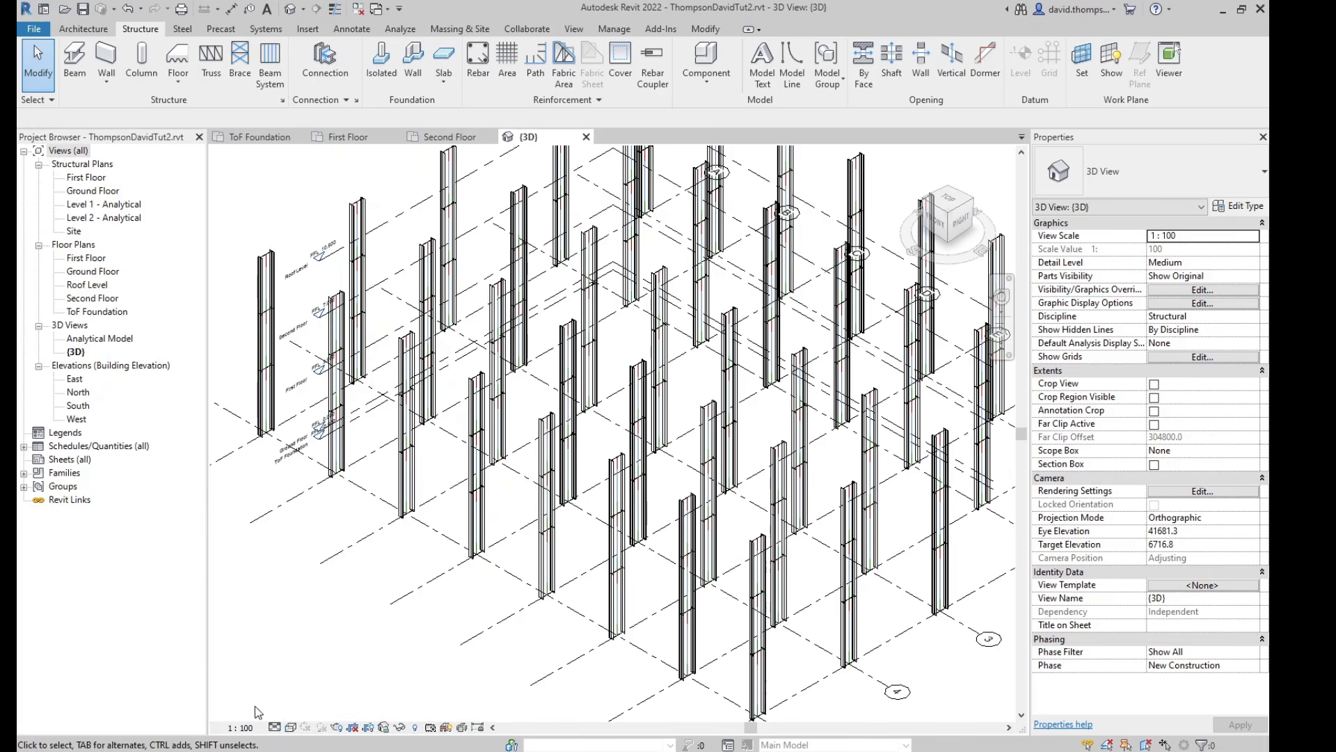
click(290, 728)
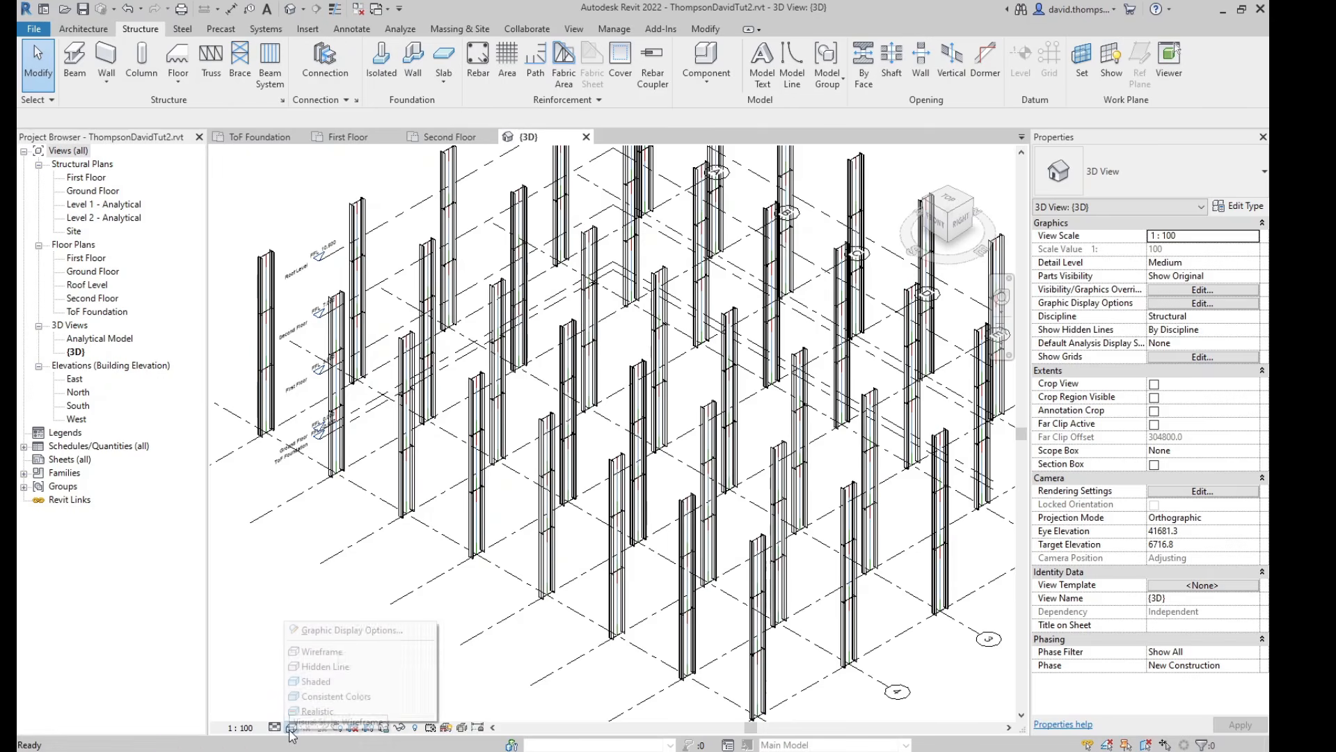
click(325, 684)
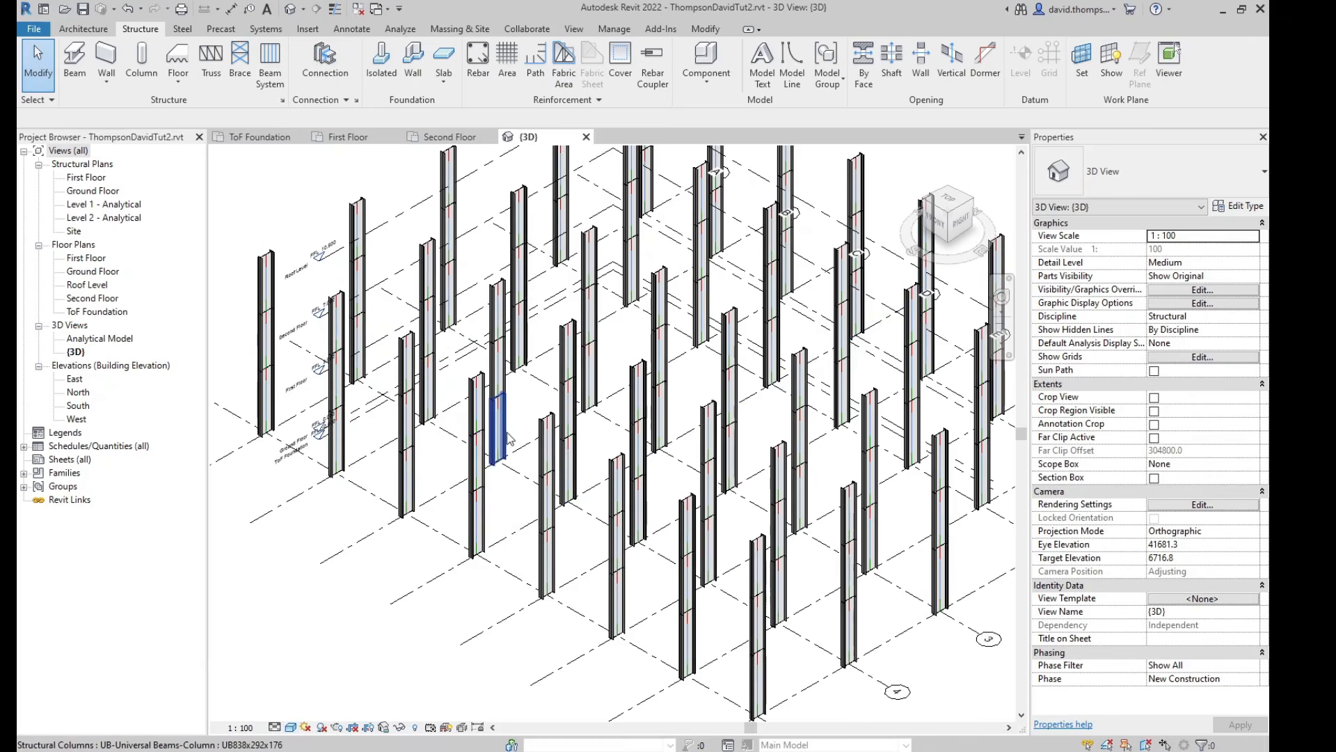
scroll(480, 501, up, 3)
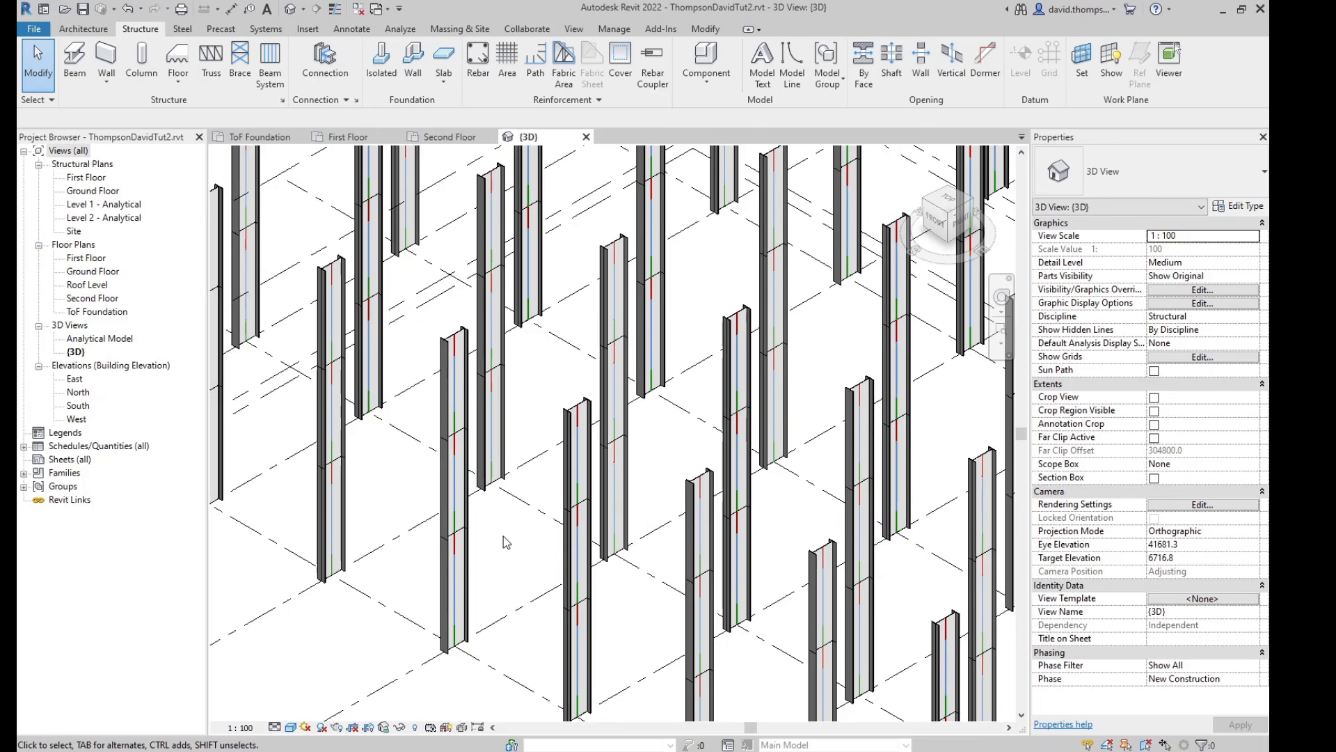
scroll(504, 536, down, 5)
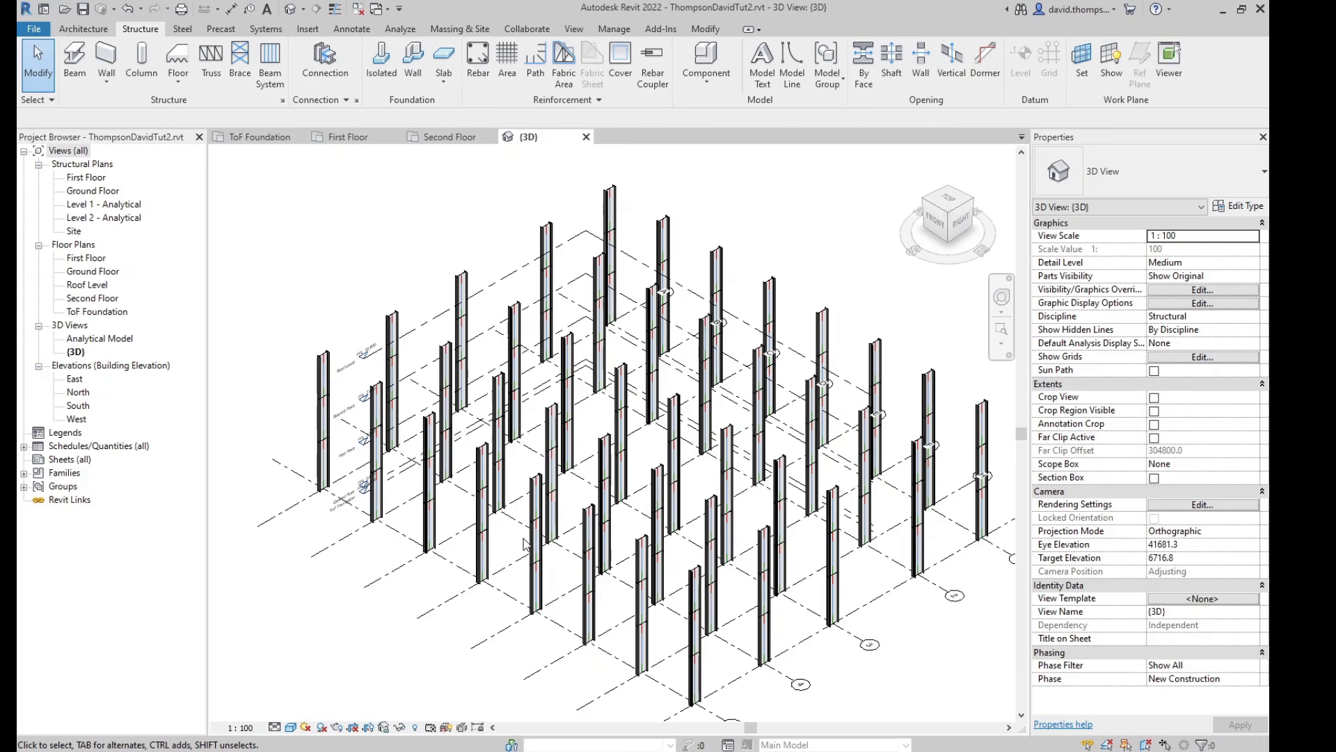
Step: Try the Consistent Colors and Hidden Line visual styles on the 3D view
click(290, 727)
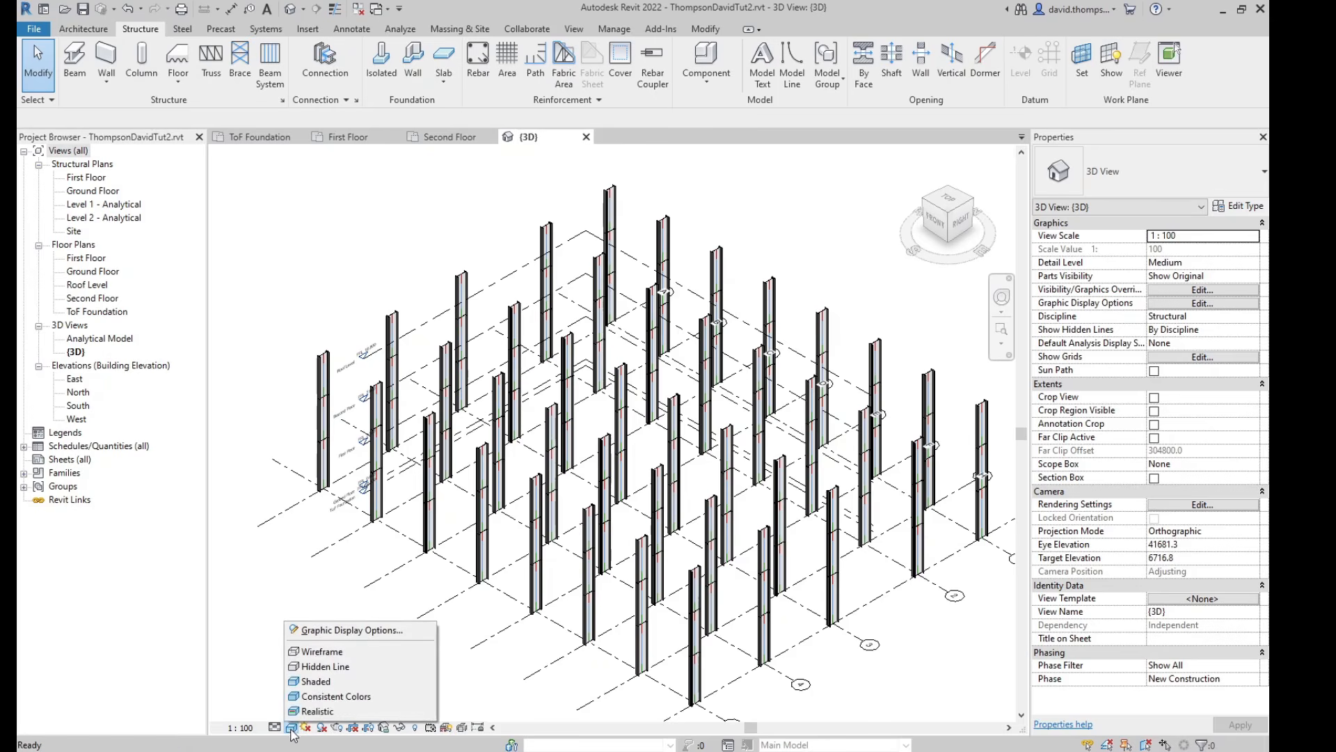
click(317, 696)
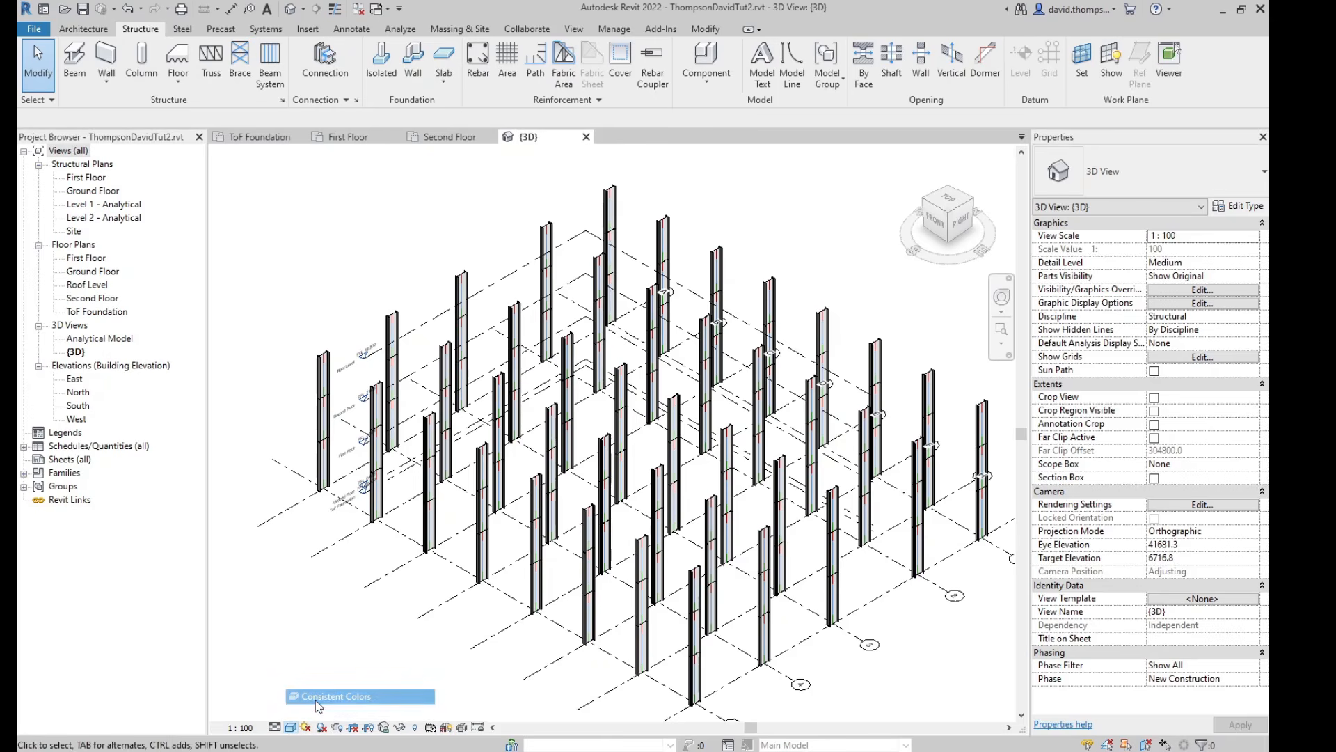
click(291, 727)
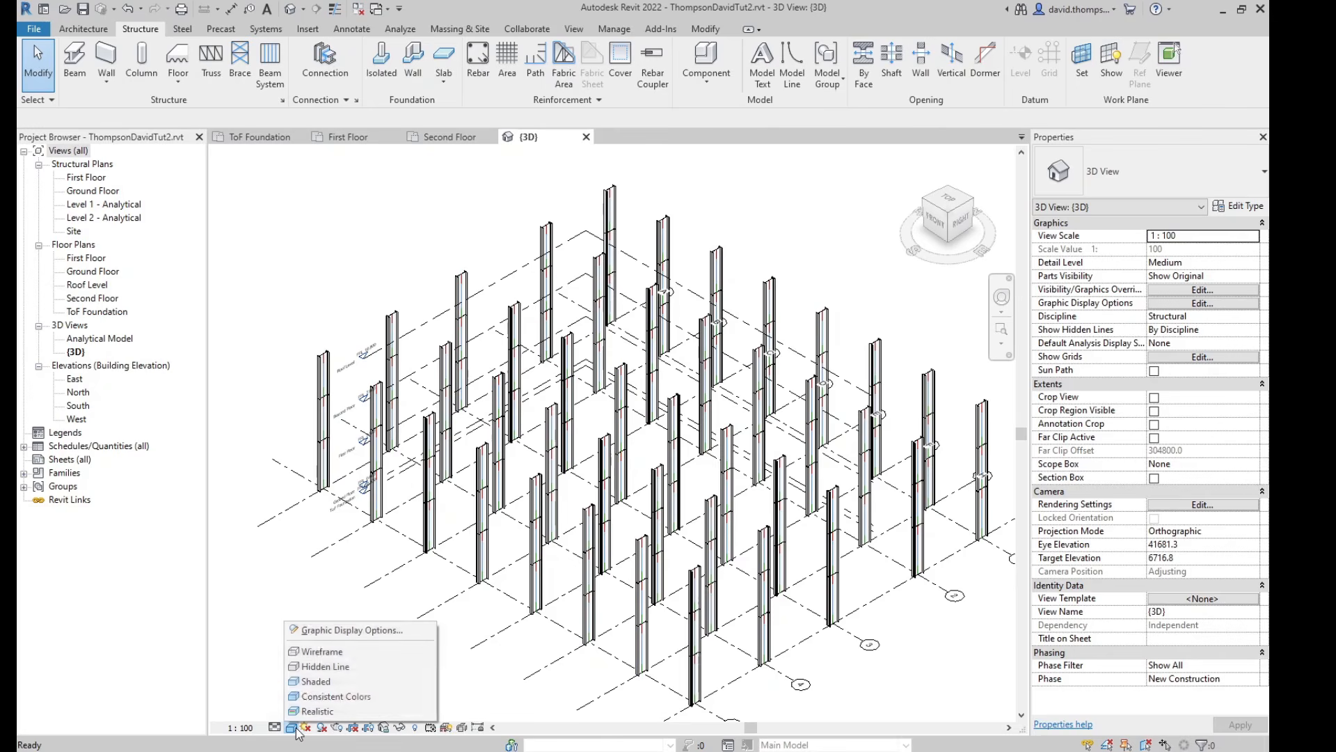
click(326, 681)
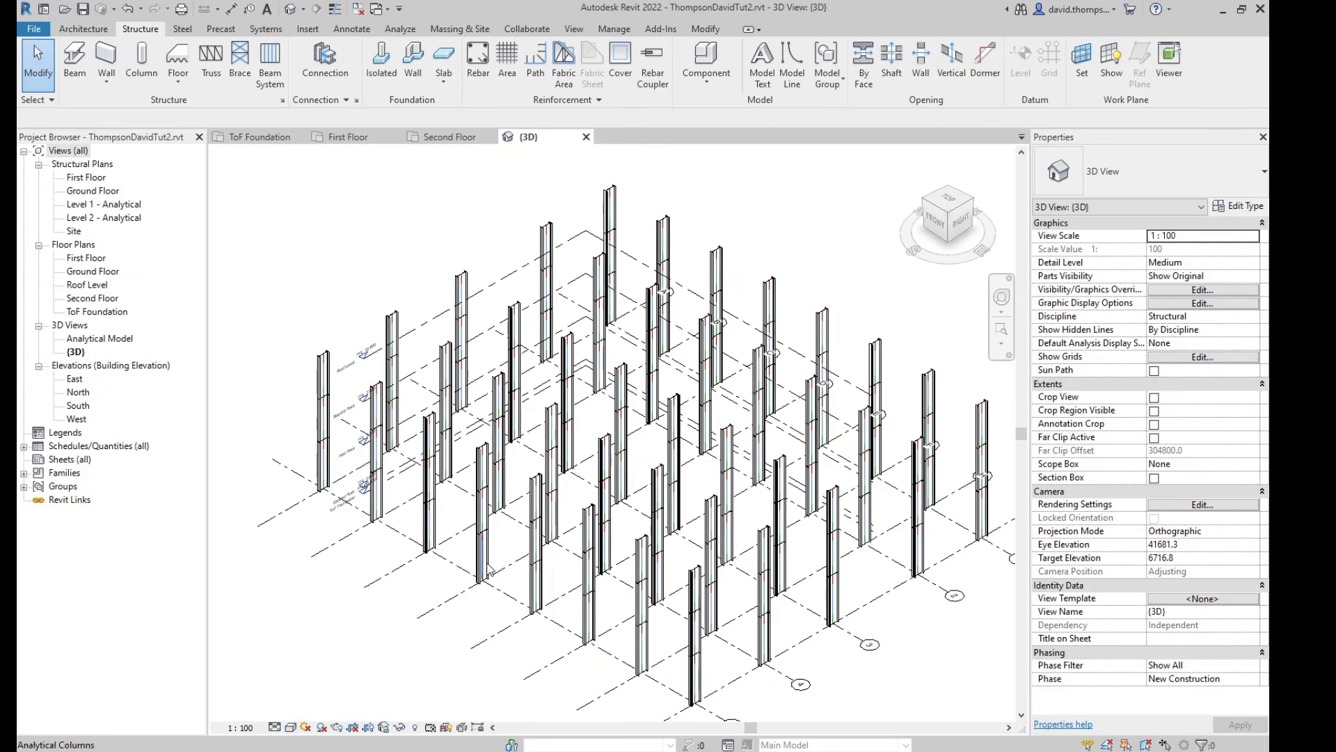
scroll(549, 564, up, 3)
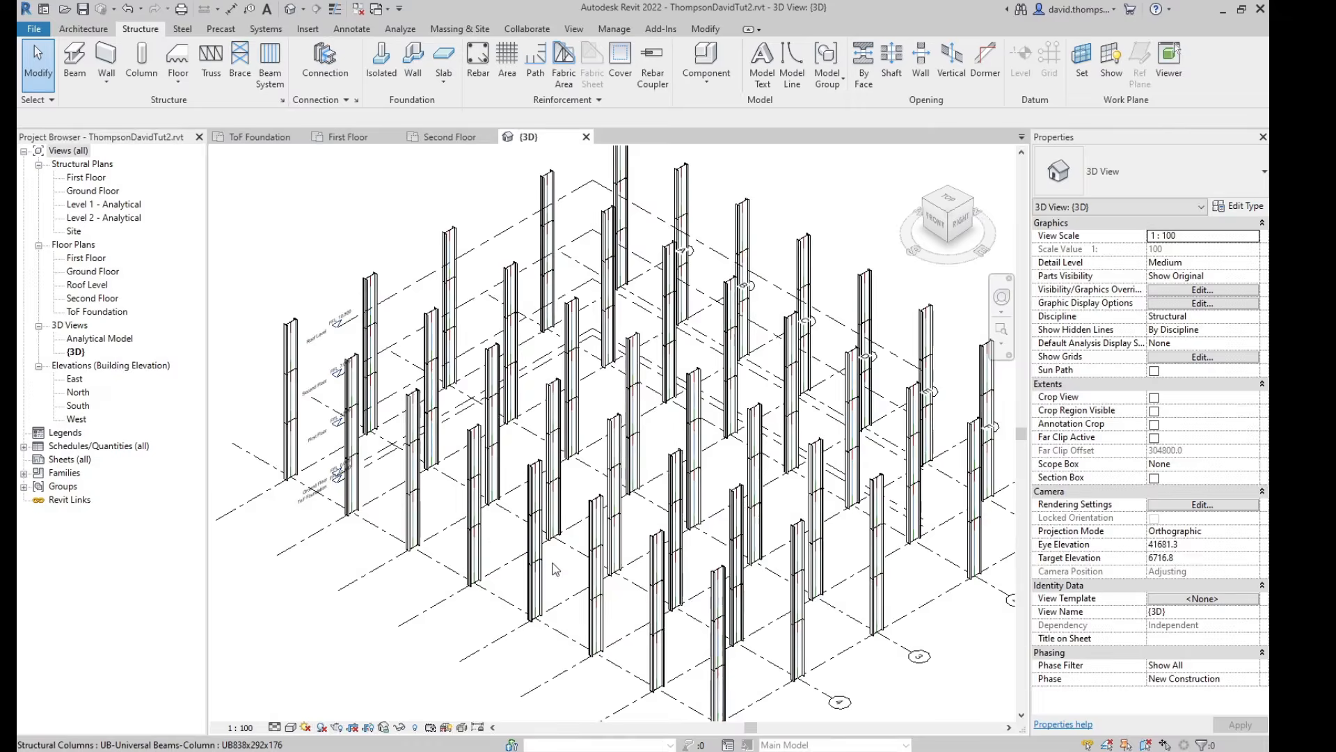
Step: Restore the Shaded visual style in the 3D view and show the whole column grid
click(291, 726)
click(324, 682)
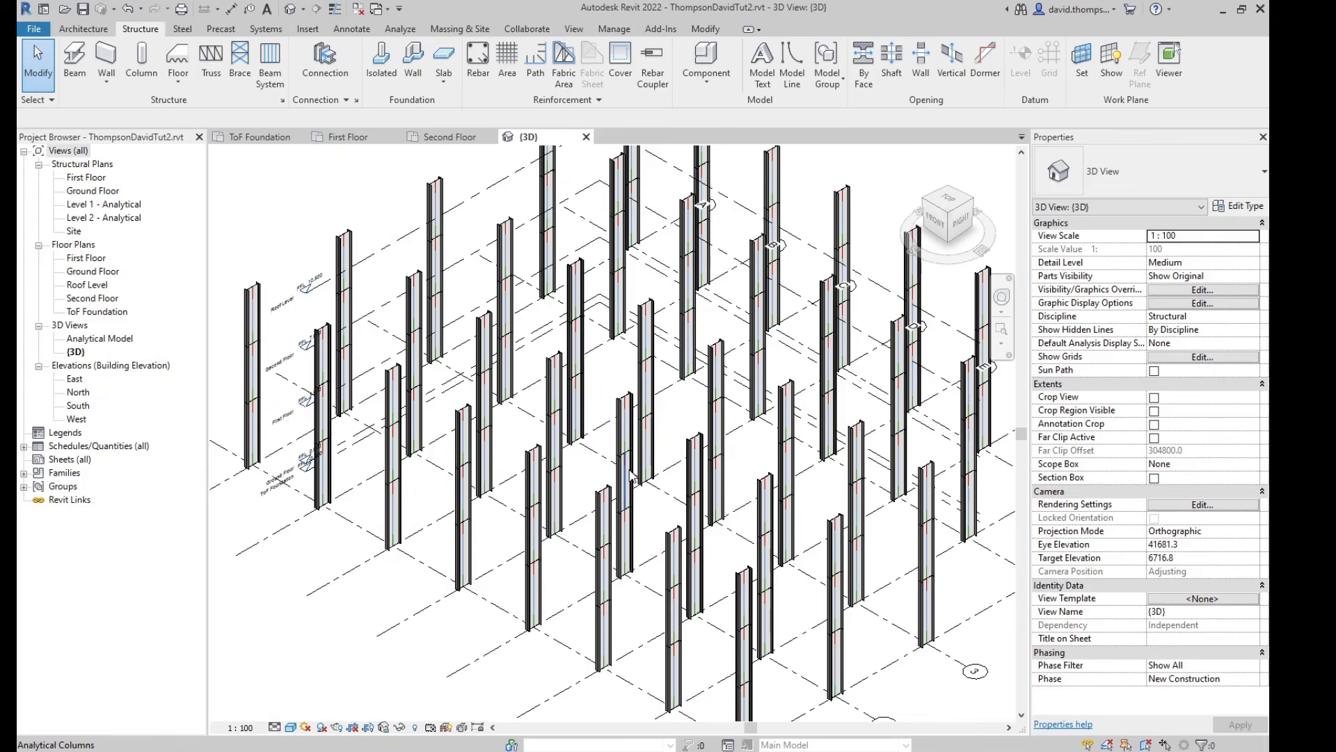
scroll(515, 532, down, 2)
shift+middle_drag(902, 600, 849, 583)
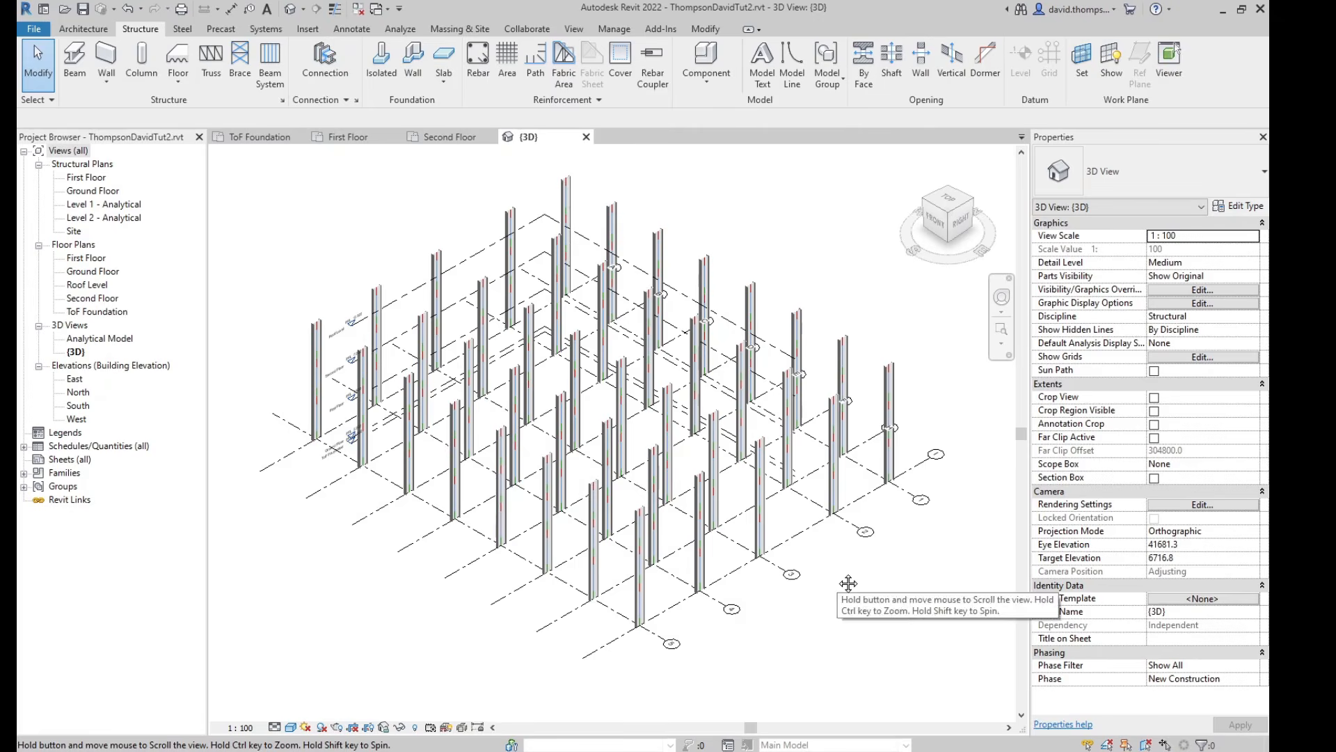